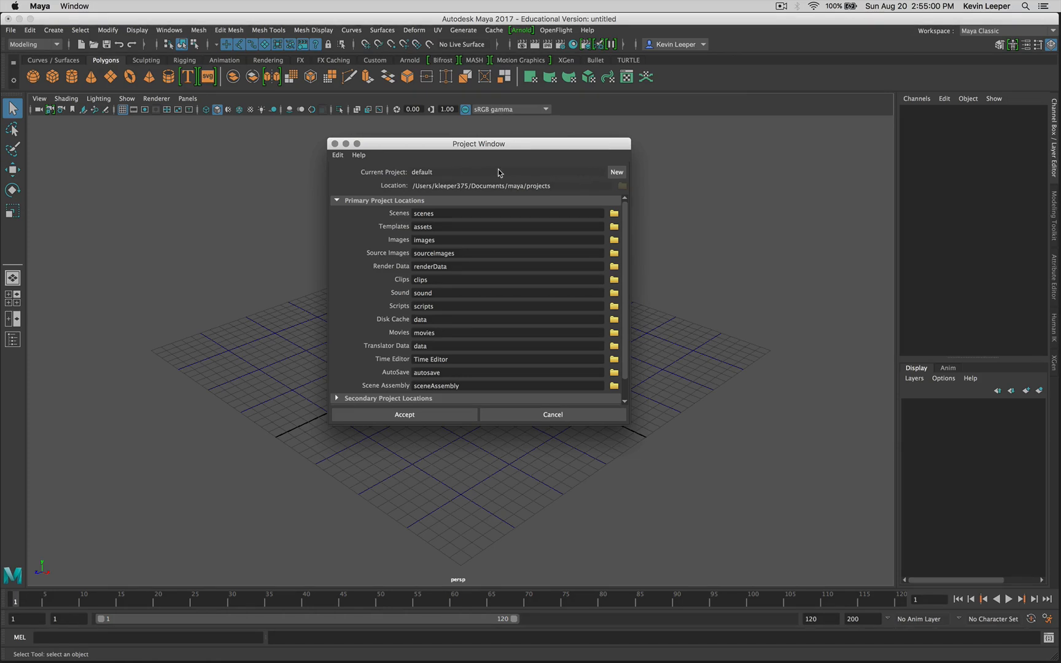
# Start a new project in the Project Window and name it 160_spiderwoman_02.
pyautogui.click(617, 174)
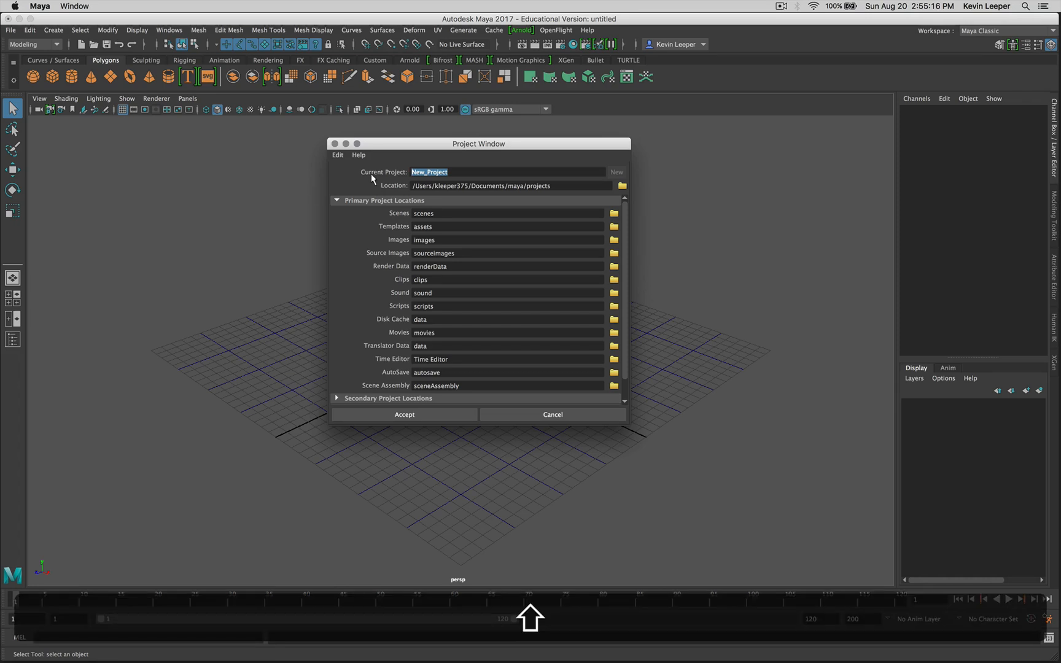
pyautogui.write('16')
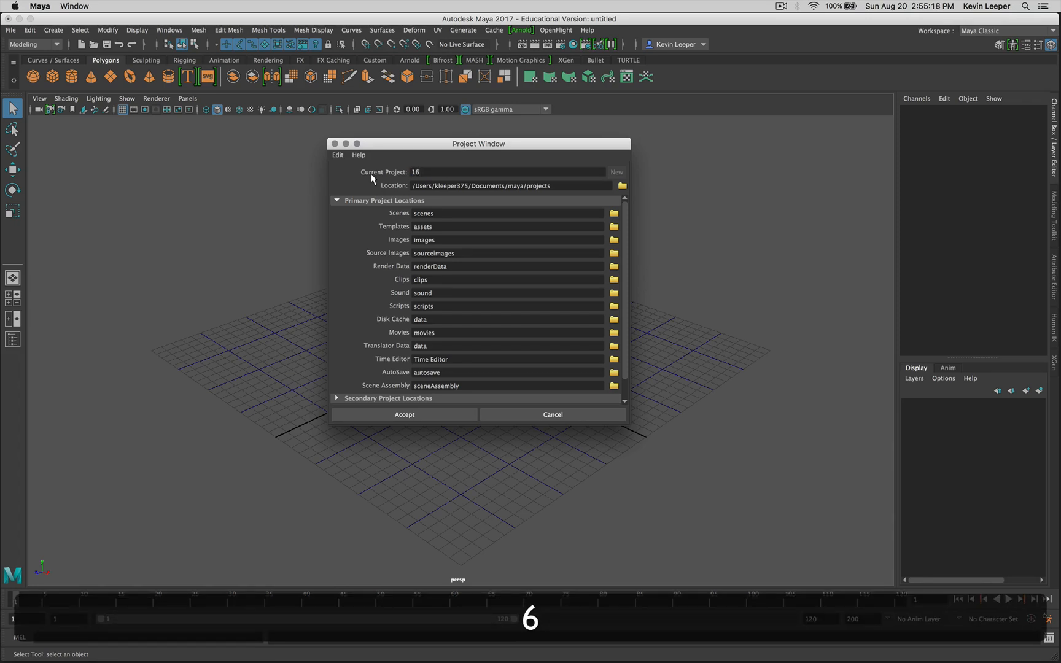
pyautogui.write('0_spiderwom')
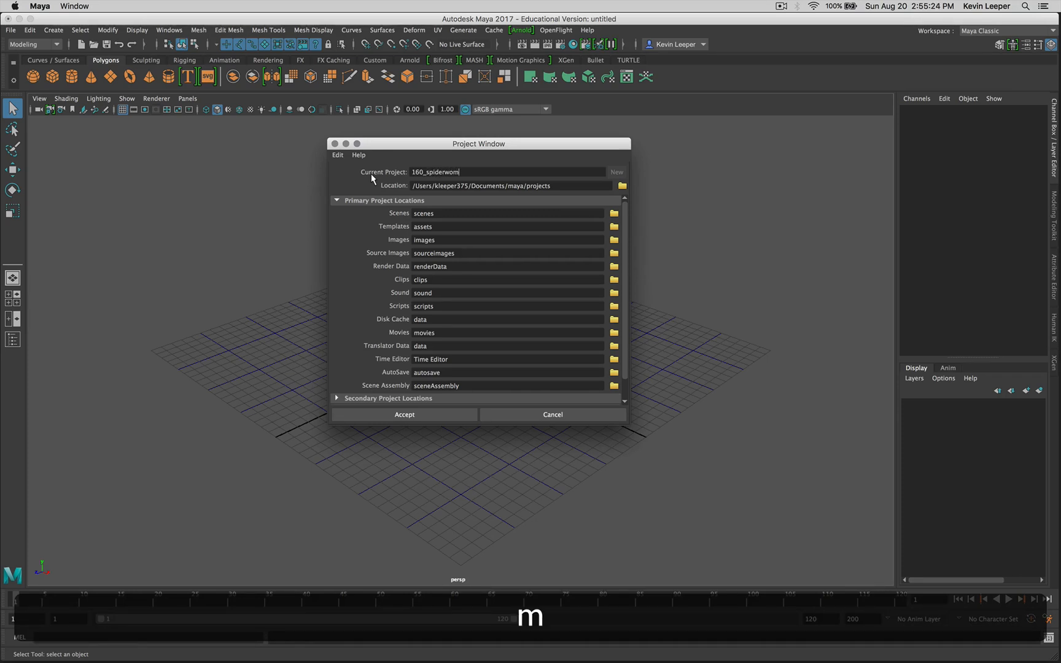
pyautogui.write('an')
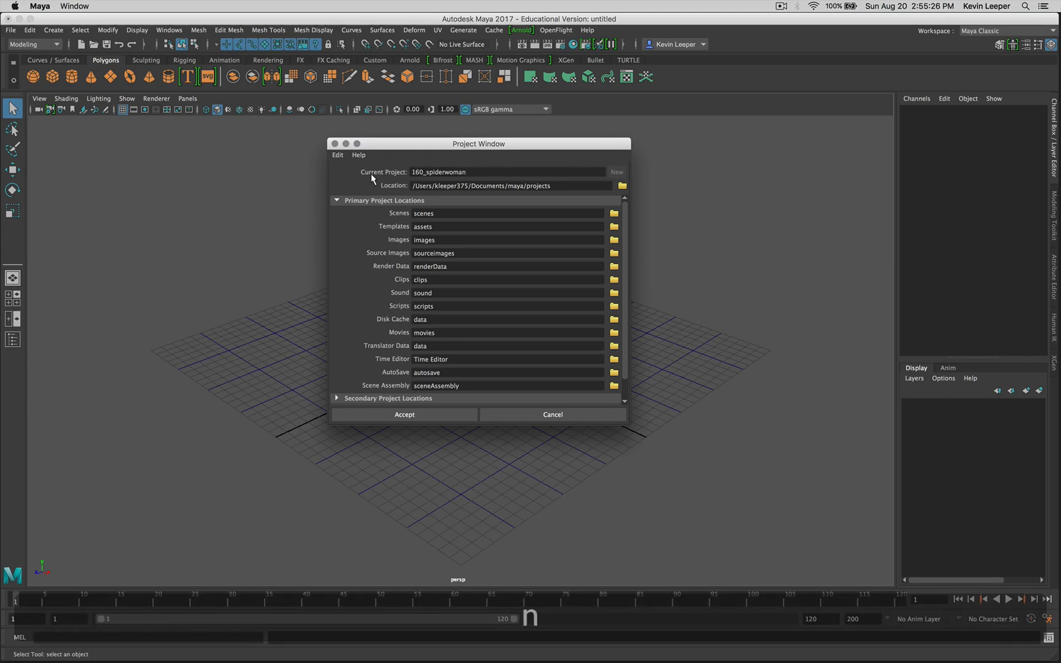
pyautogui.write('_01')
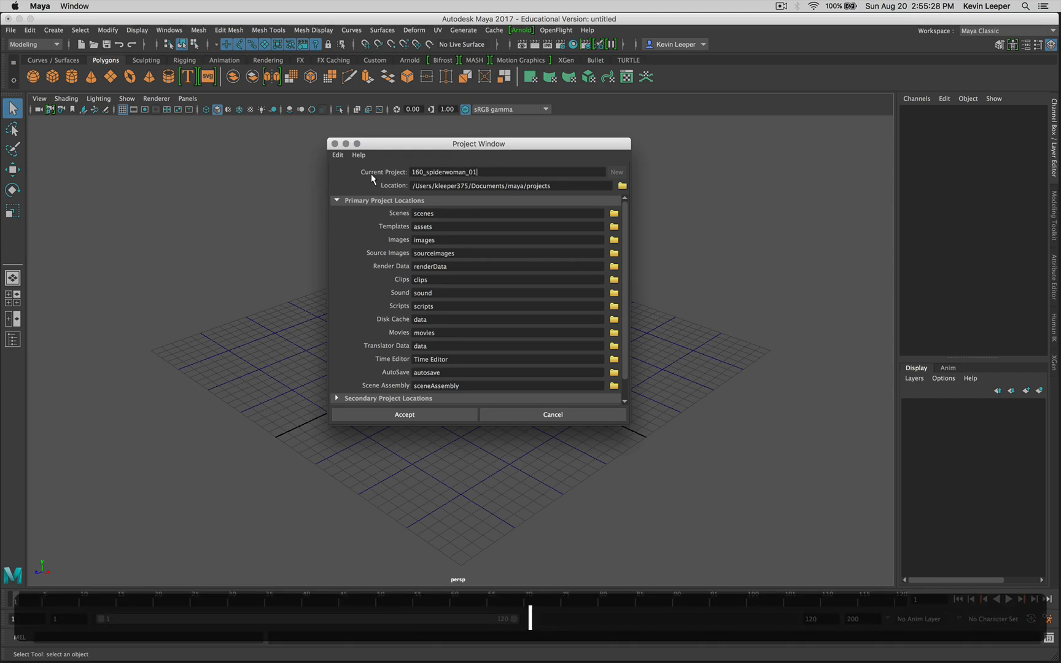
pyautogui.press('BackSpace')
pyautogui.write('2')
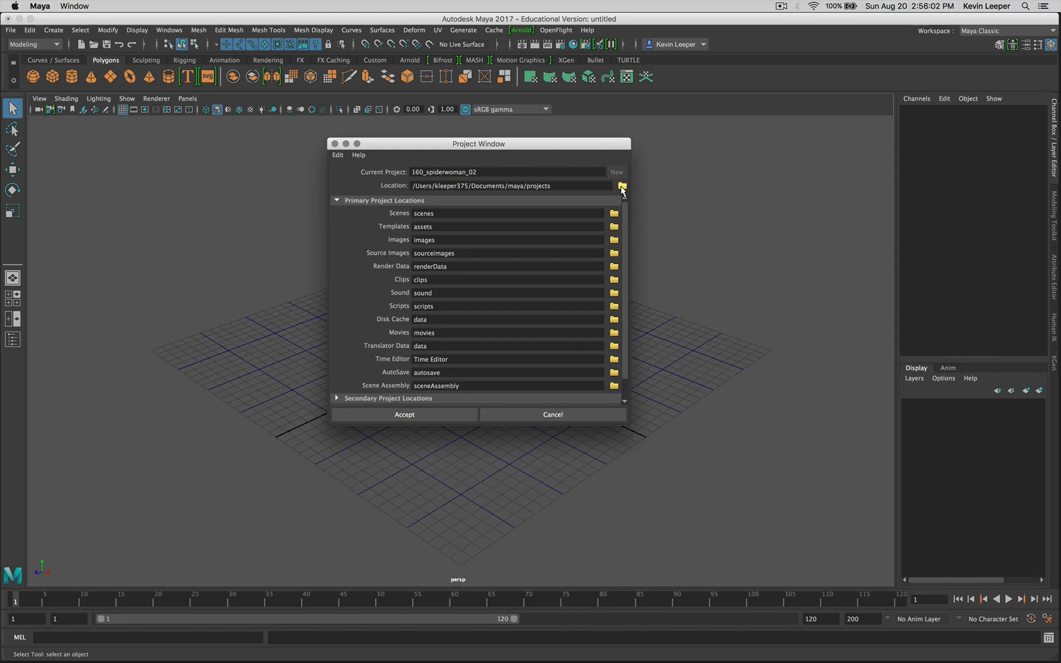
# Set the new project's location to the Desktop folder and accept the project with its default subfolders.
pyautogui.click(622, 186)
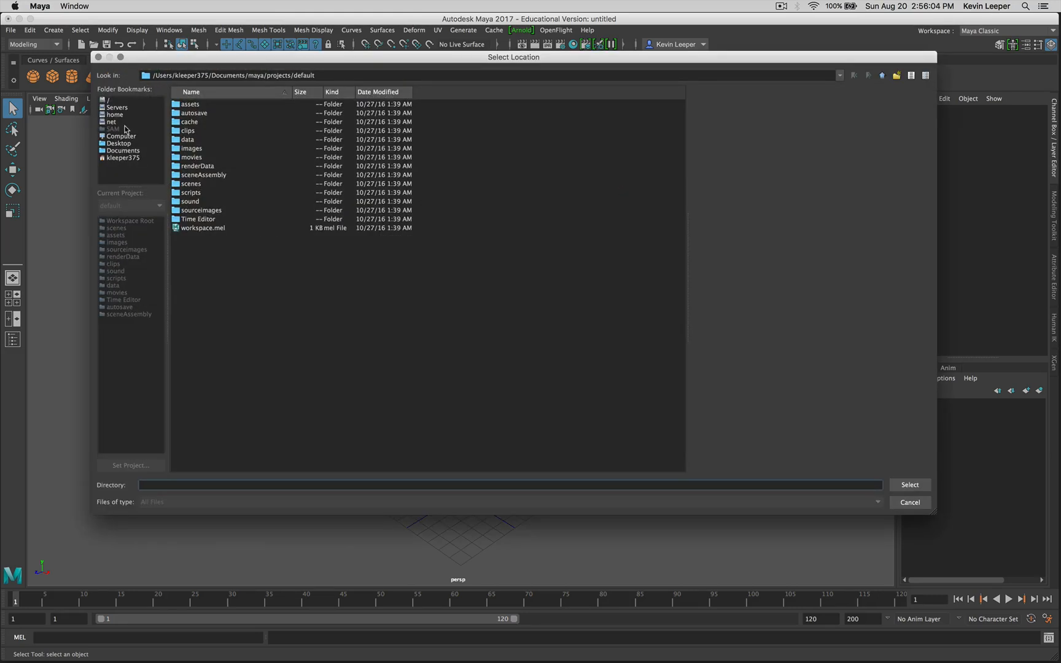
pyautogui.click(123, 151)
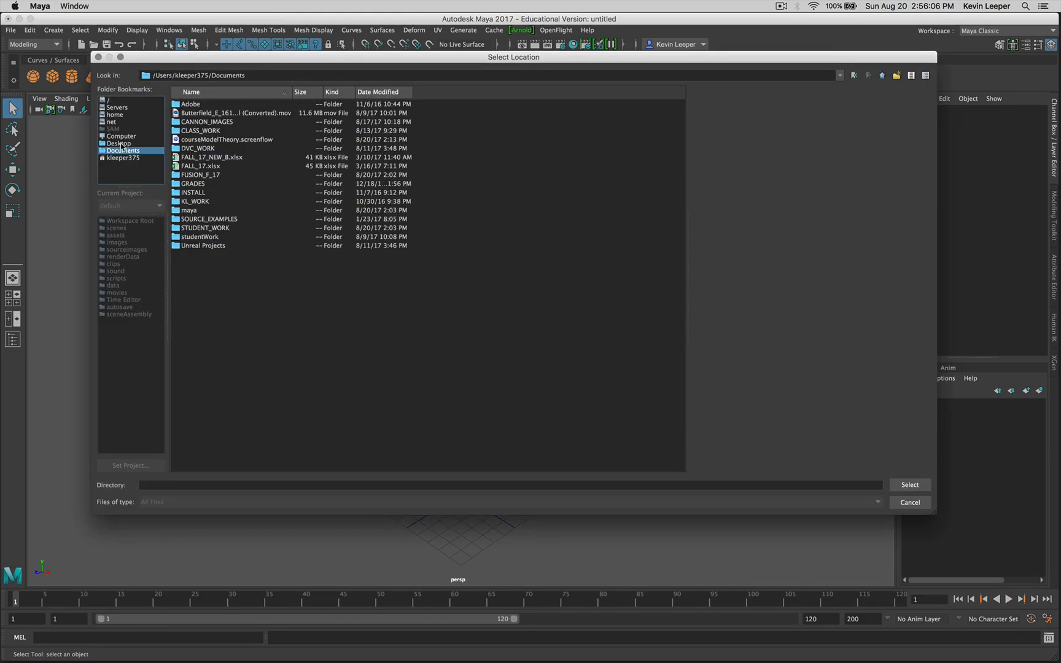
pyautogui.click(121, 144)
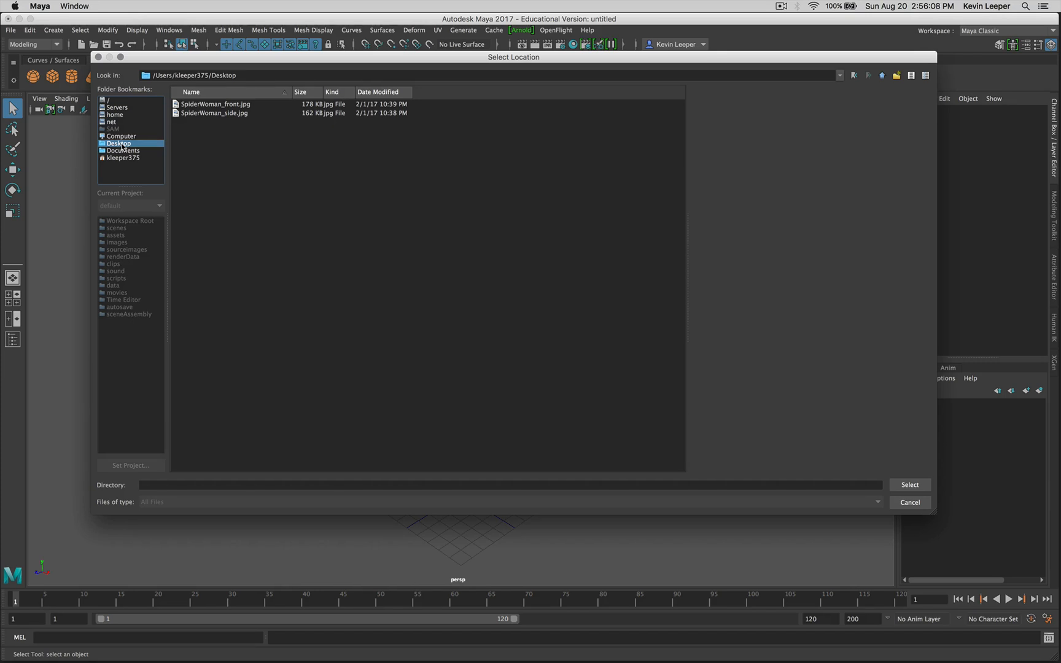
pyautogui.click(910, 486)
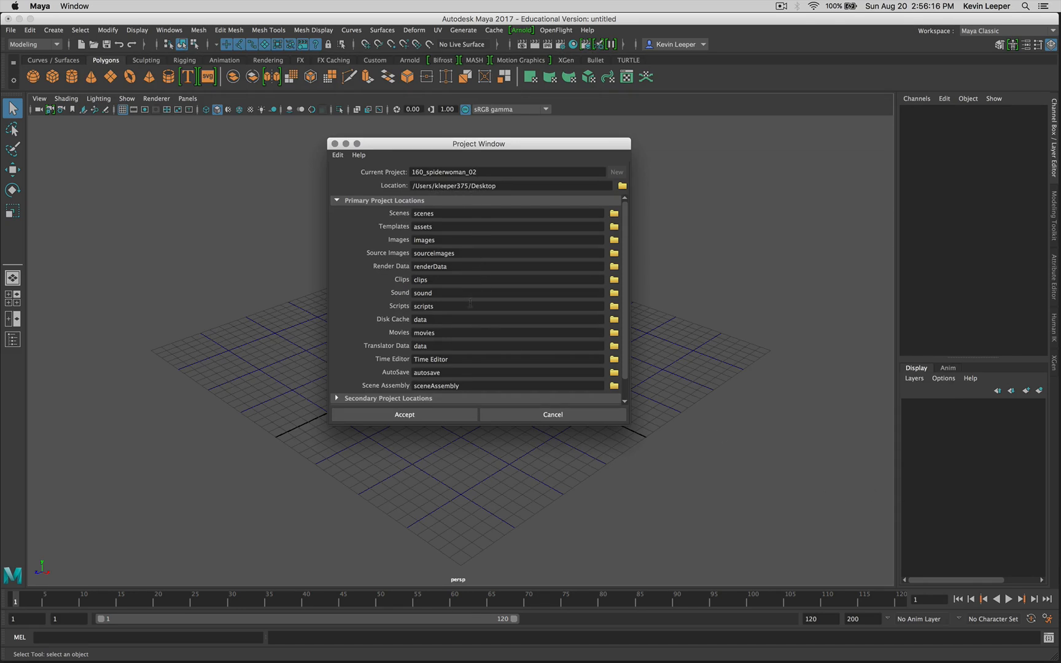
pyautogui.click(424, 416)
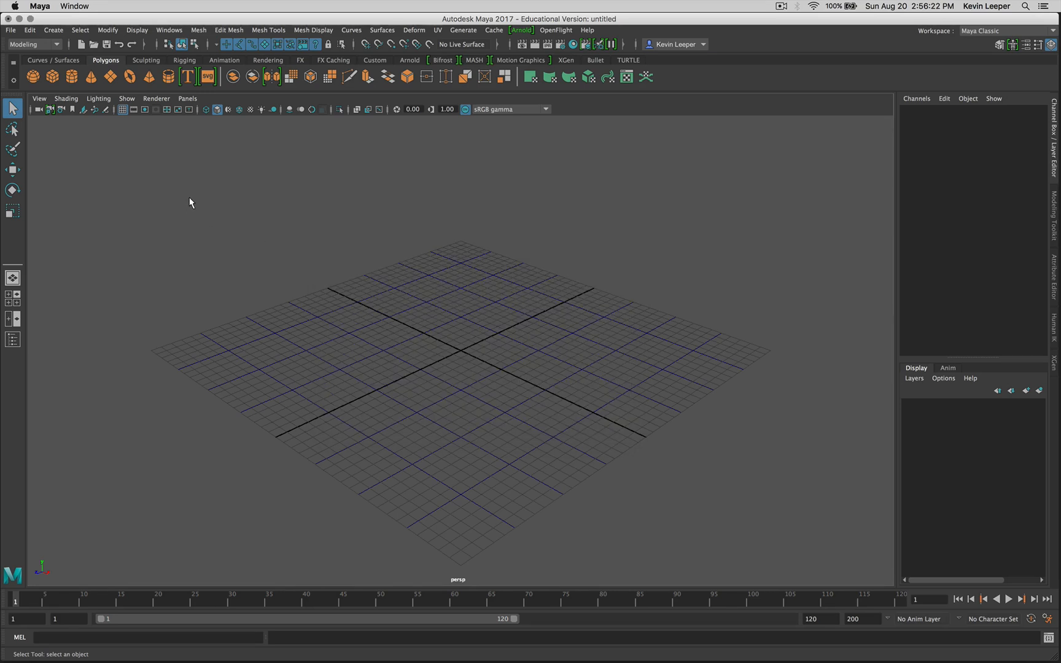
# Minimize Maya, open the 160_spiderwoman_02 folder from the desktop in Finder and display its sourceimages subfolder.
pyautogui.click(19, 19)
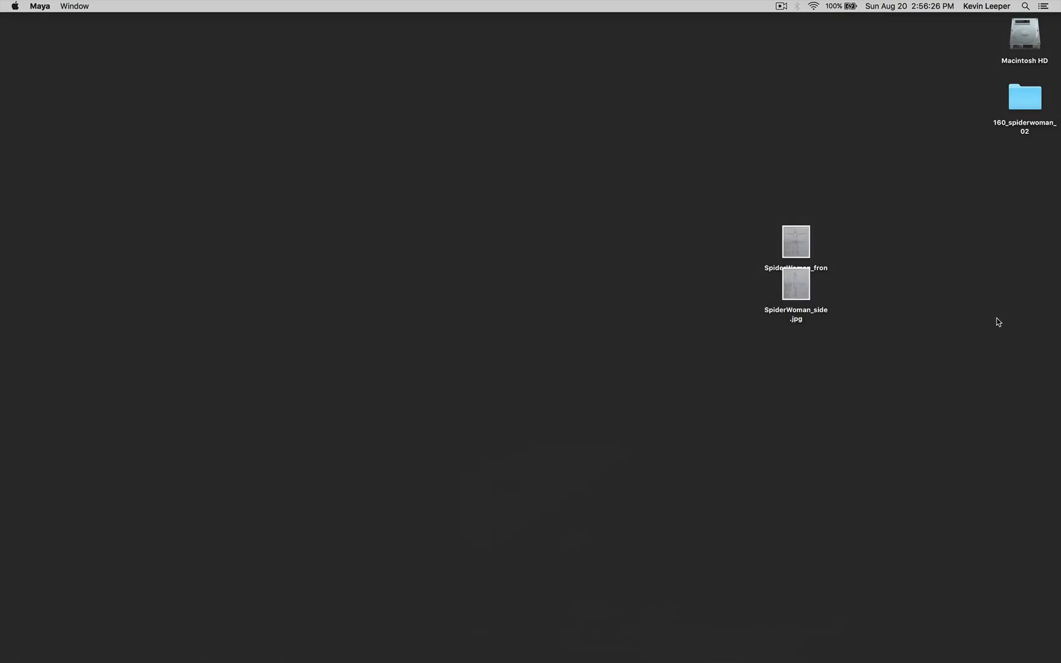
pyautogui.click(1022, 104)
pyautogui.moveTo(1021, 104); pyautogui.dragTo(520, 145)
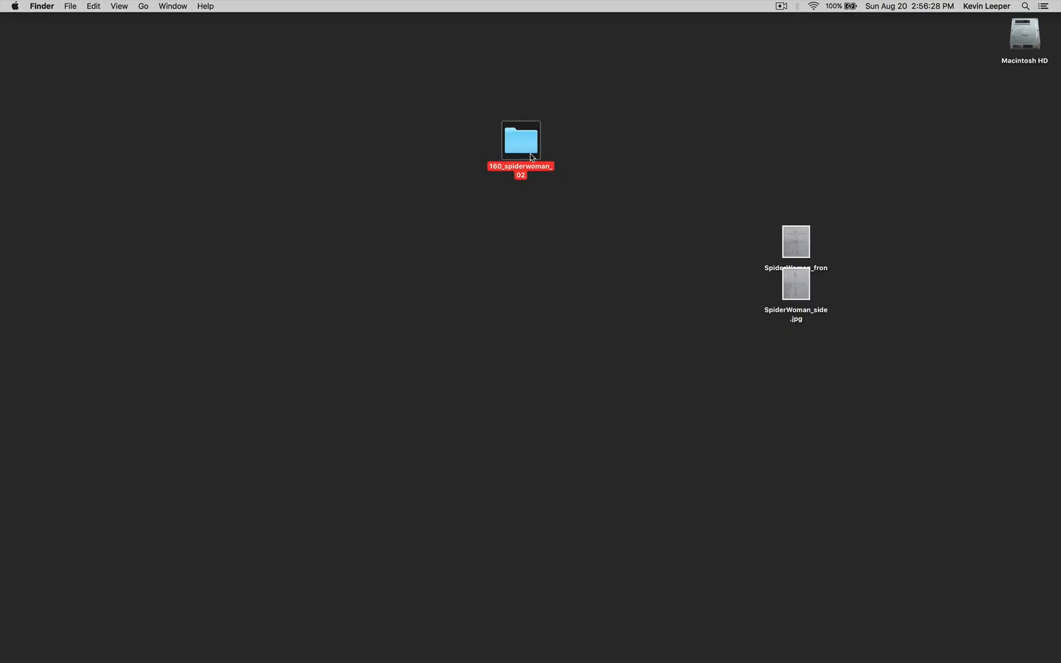
pyautogui.doubleClick(525, 146)
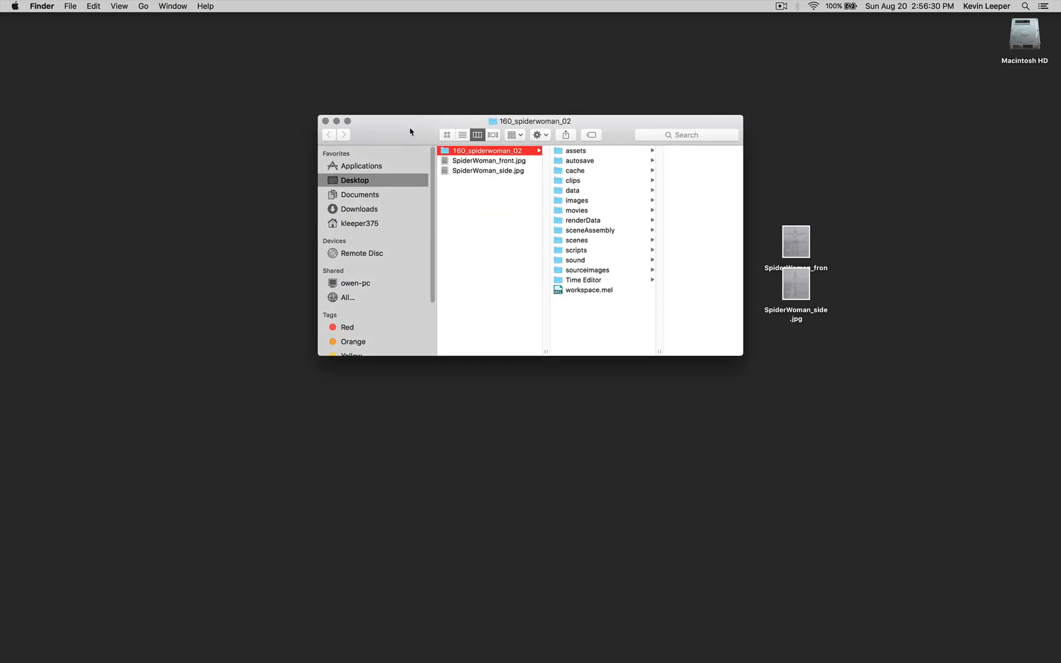
pyautogui.moveTo(410, 121); pyautogui.dragTo(212, 152)
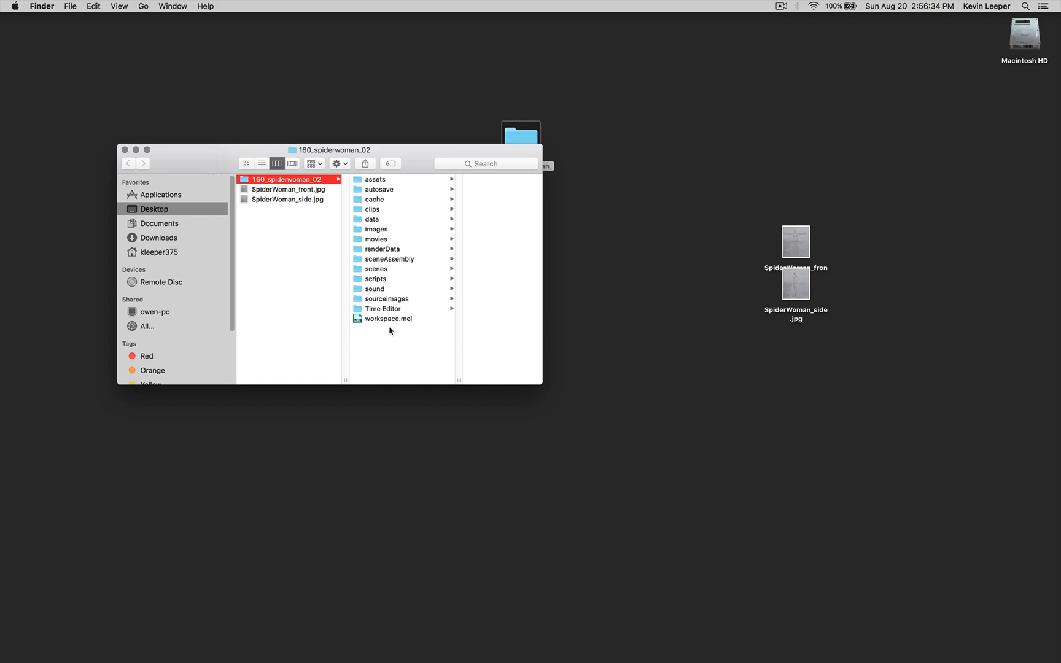
pyautogui.click(395, 300)
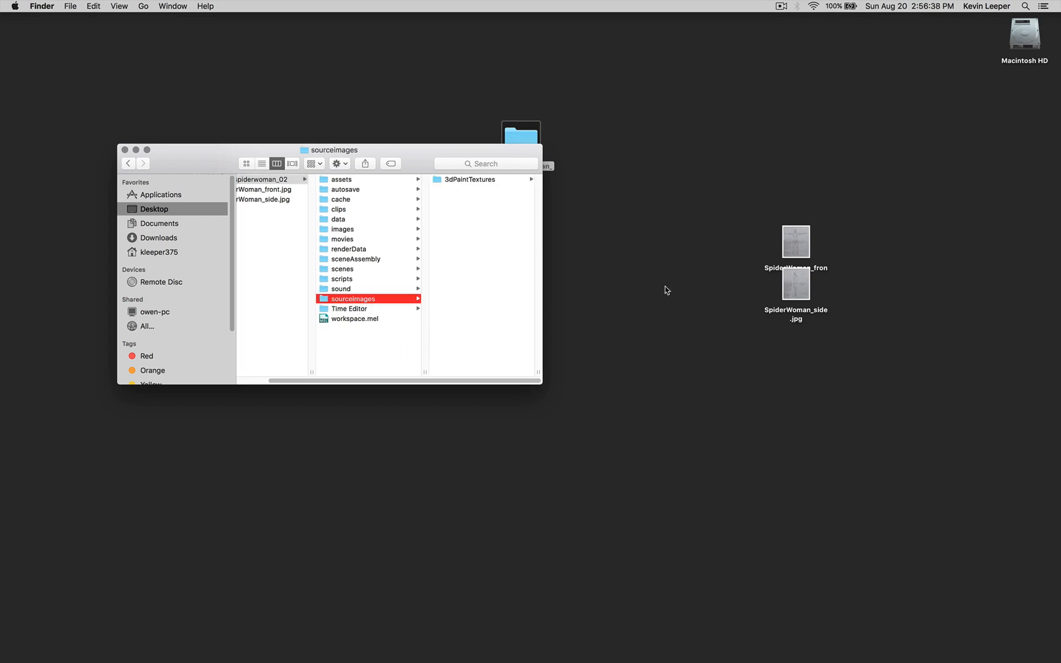
# Move SpiderWoman_front.jpg and SpiderWoman_side.jpg from the desktop into the sourceimages folder and enlarge the Finder window.
pyautogui.moveTo(694, 184); pyautogui.dragTo(837, 389)
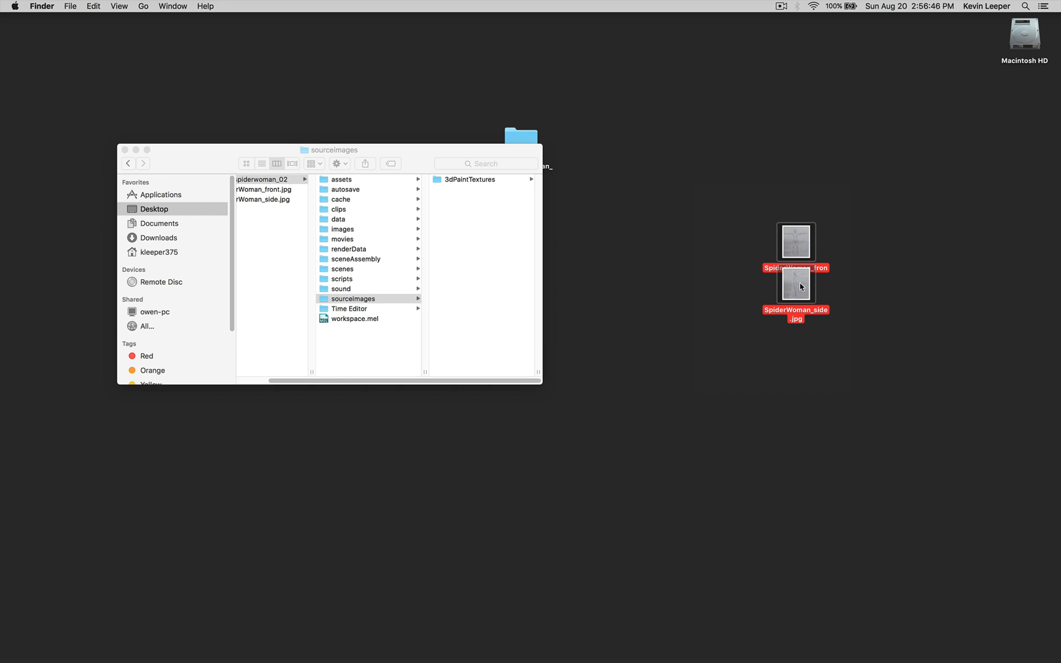
pyautogui.moveTo(800, 284); pyautogui.dragTo(365, 299)
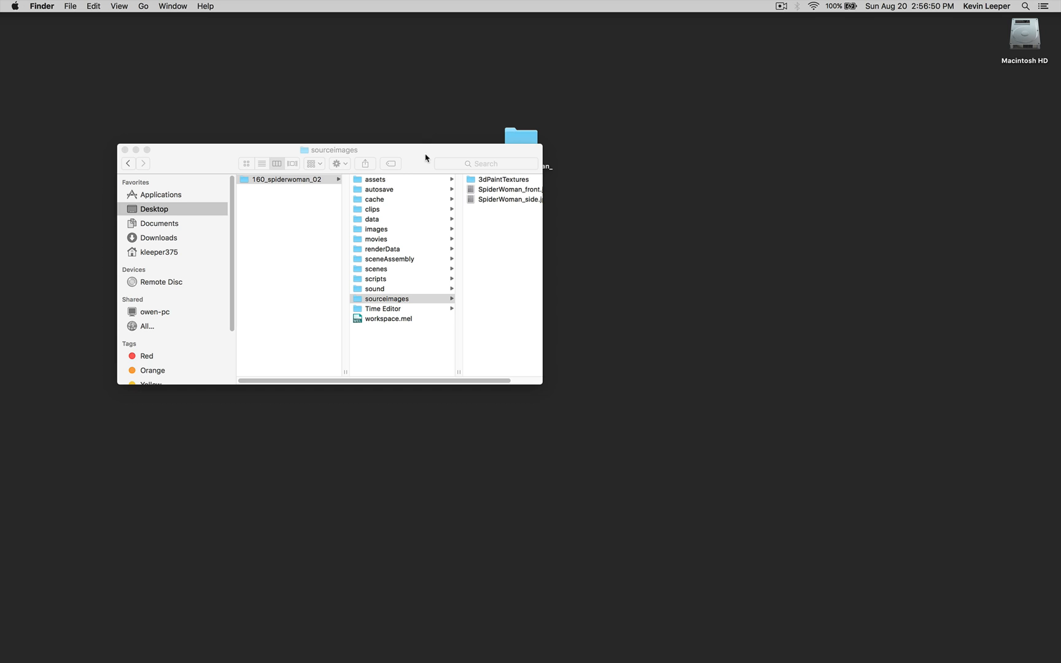
pyautogui.moveTo(542, 384); pyautogui.dragTo(630, 401)
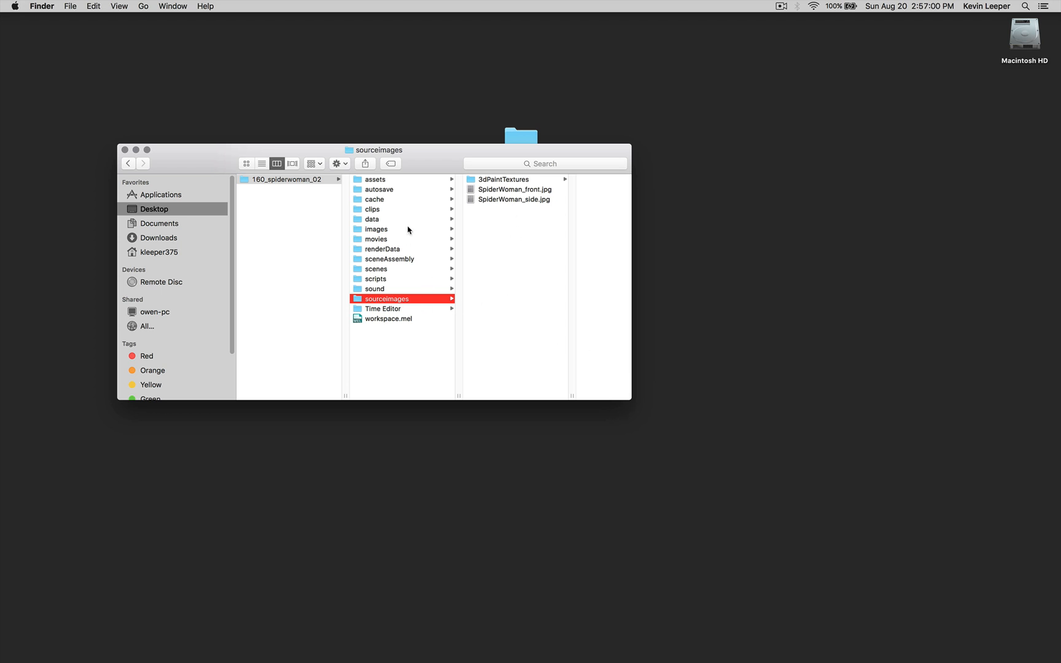
# Switch back to Maya and set the current project to the 160_spiderwoman_02 folder on the Desktop.
pyautogui.moveTo(462, 661)
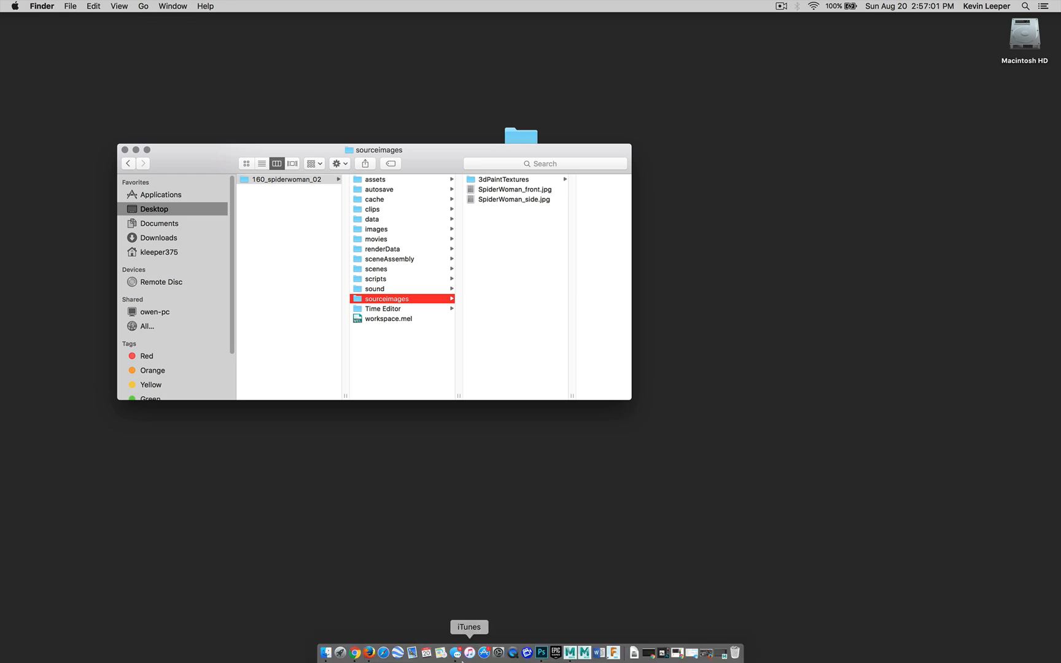
pyautogui.click(571, 652)
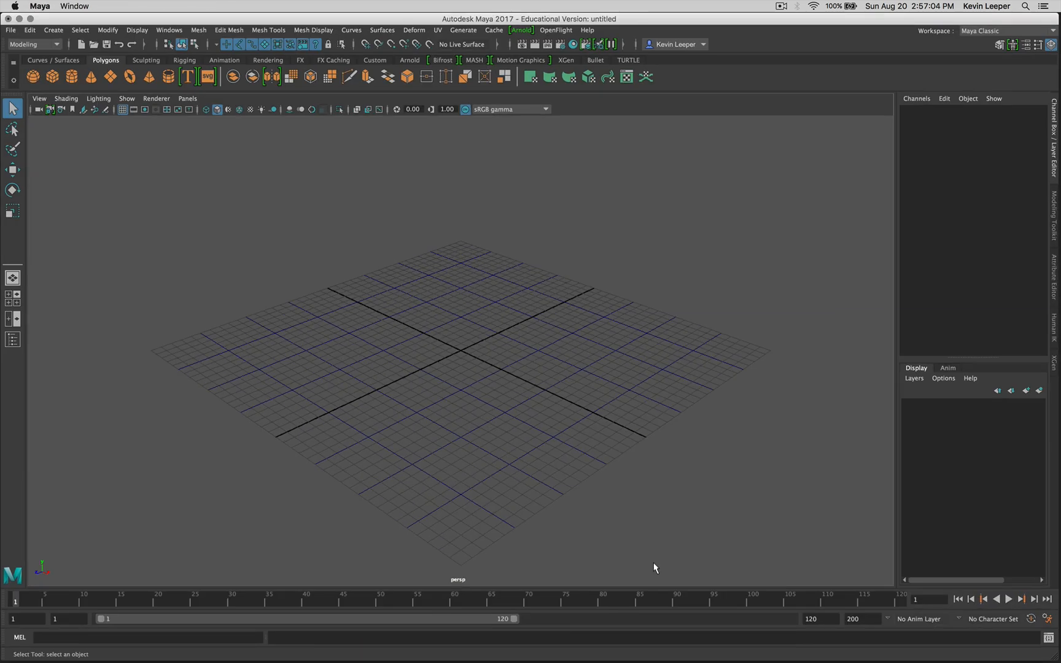
pyautogui.click(9, 32)
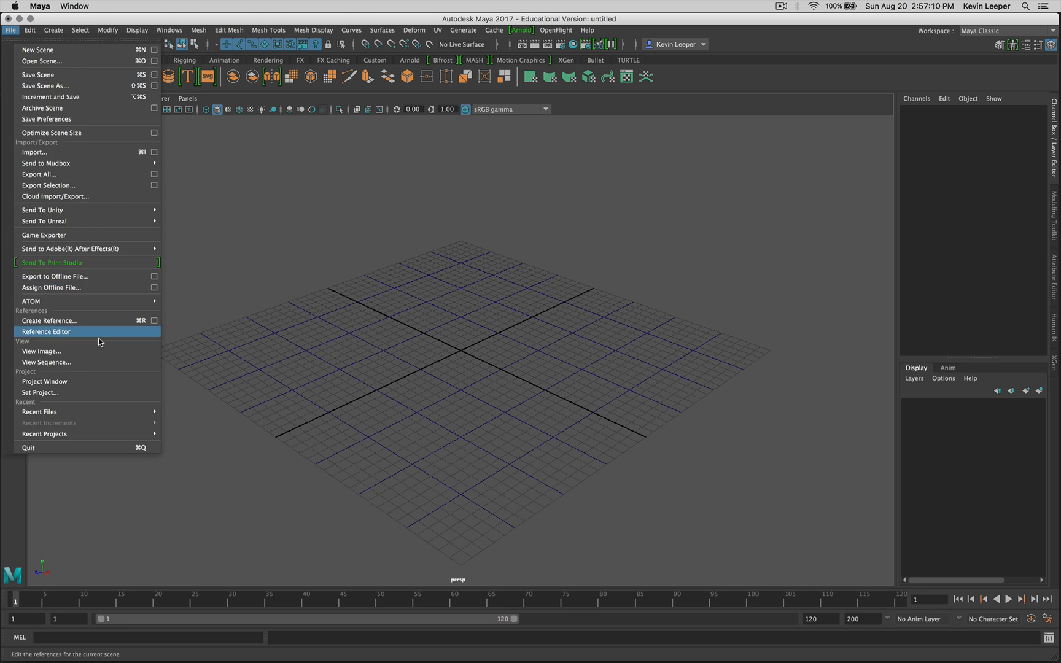
pyautogui.click(72, 395)
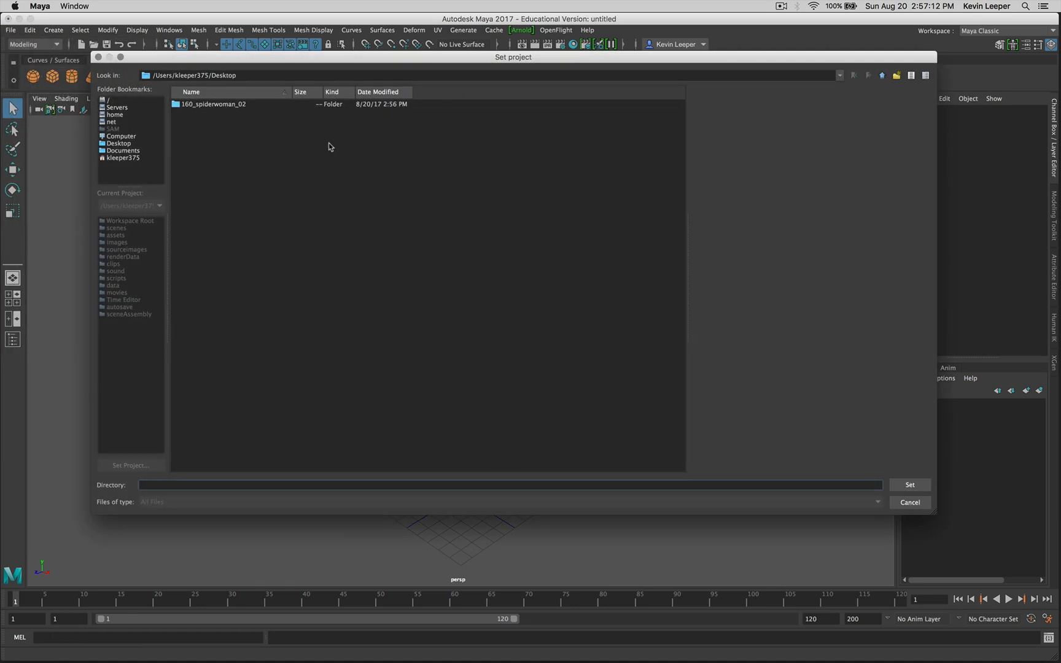
pyautogui.click(220, 105)
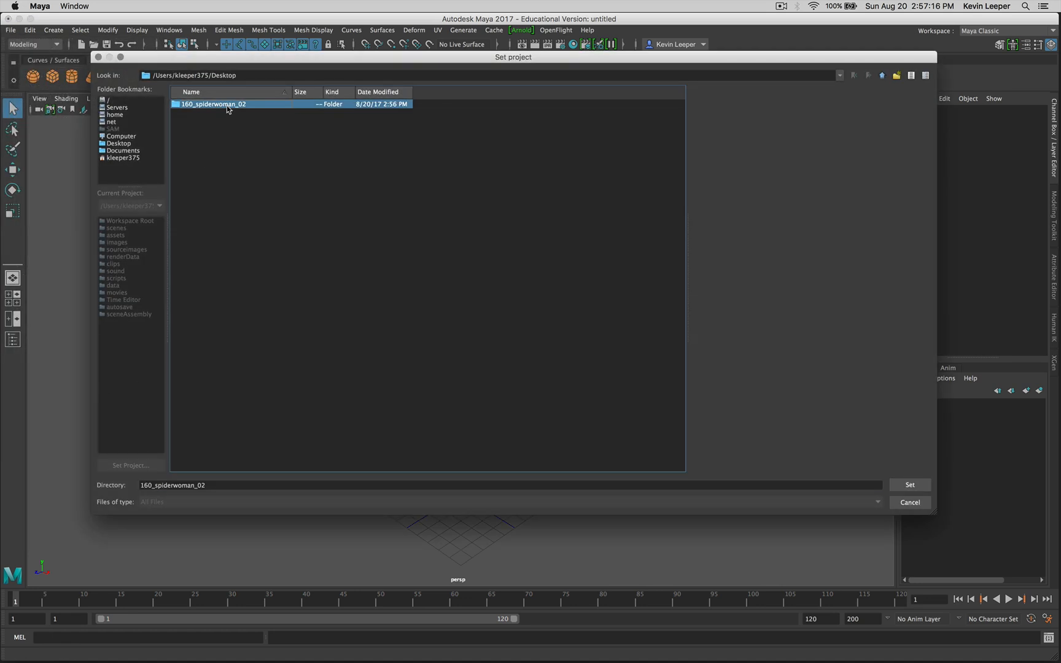
pyautogui.click(927, 485)
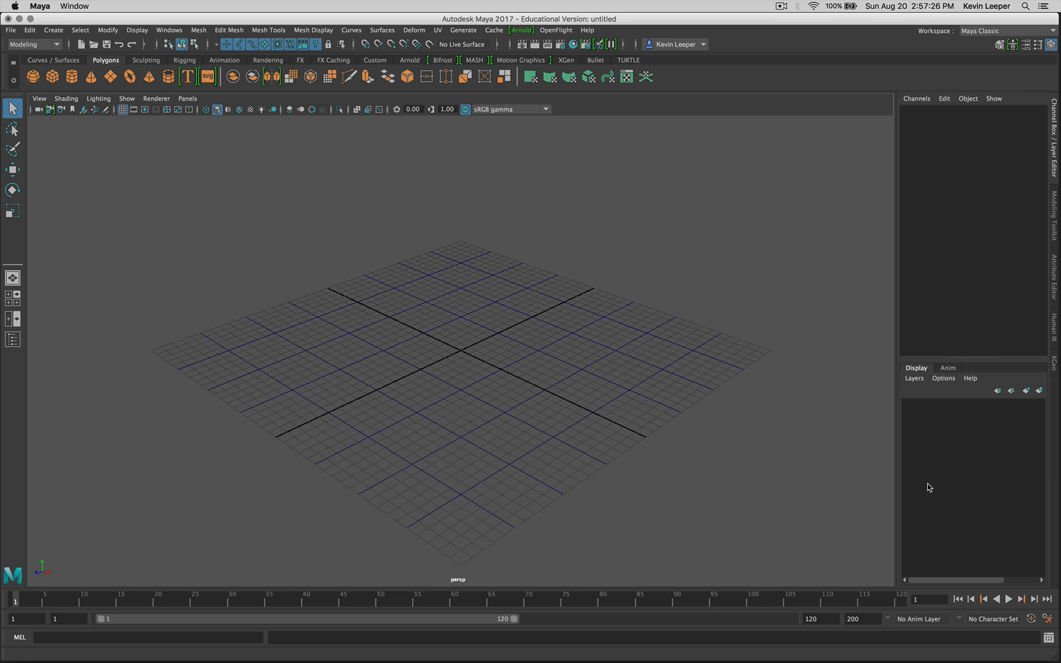
# Switch to the four-view layout and load SpiderWoman_front.jpg as an image plane in the front view.
pyautogui.click(16, 302)
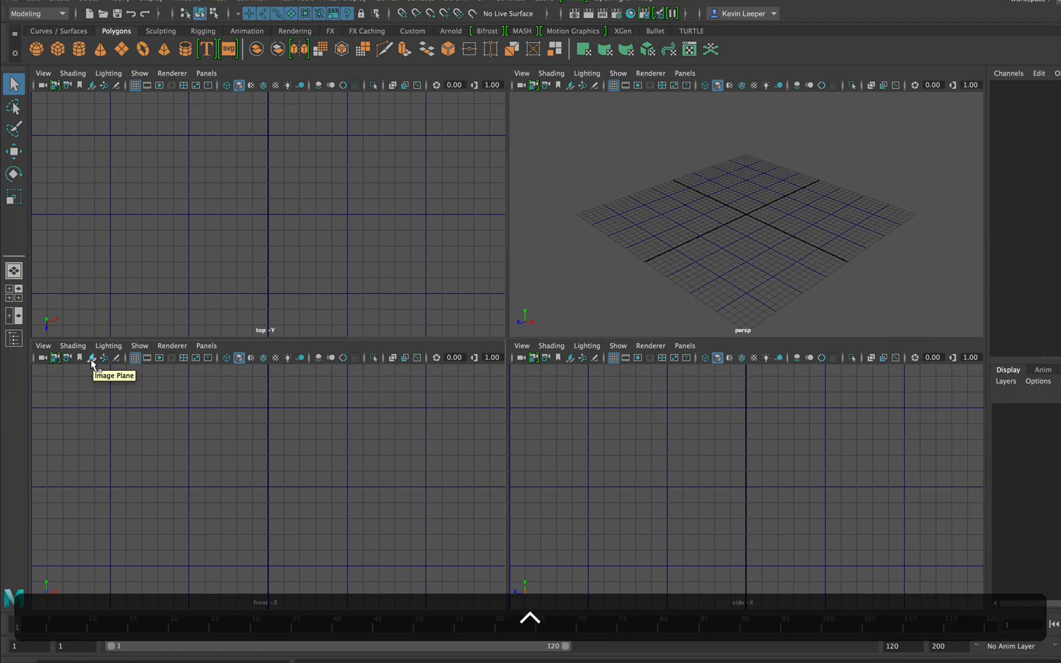
pyautogui.click(92, 359)
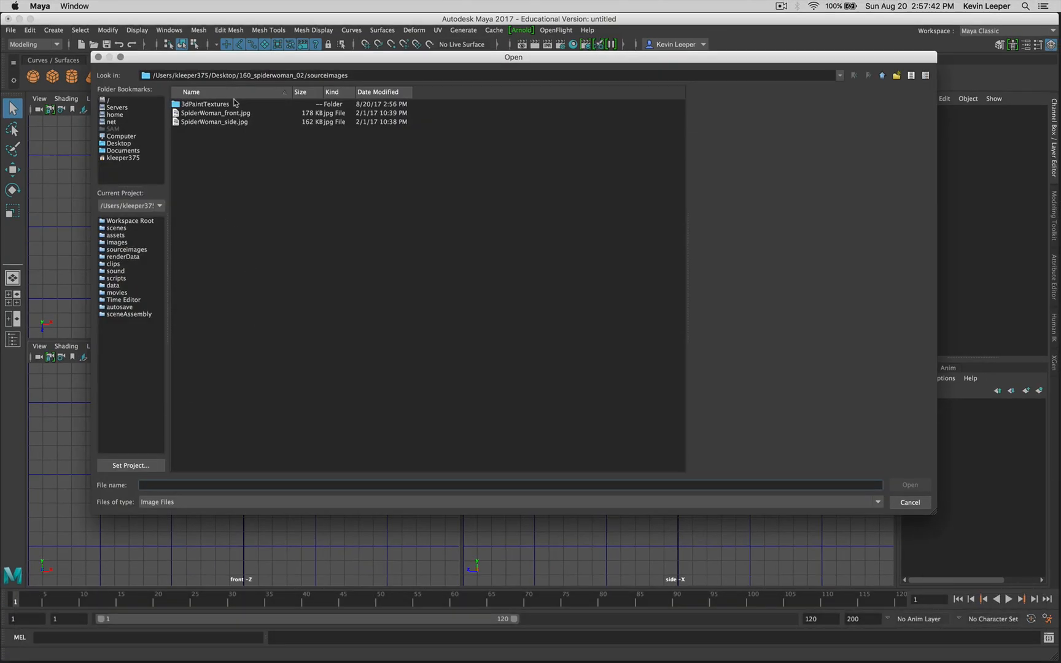
pyautogui.click(225, 114)
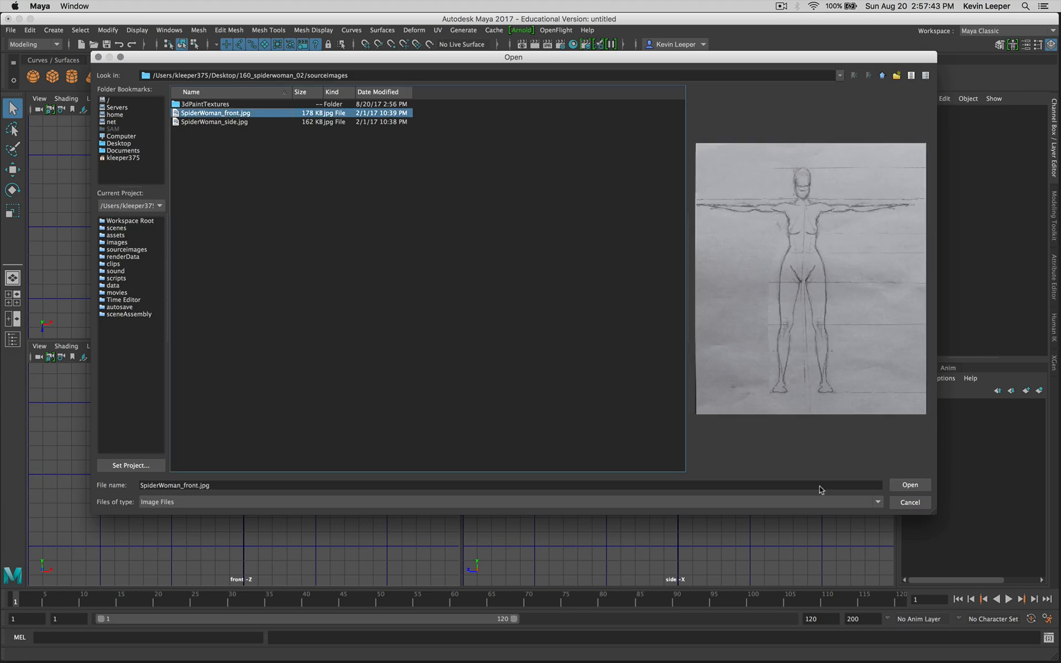
pyautogui.click(904, 485)
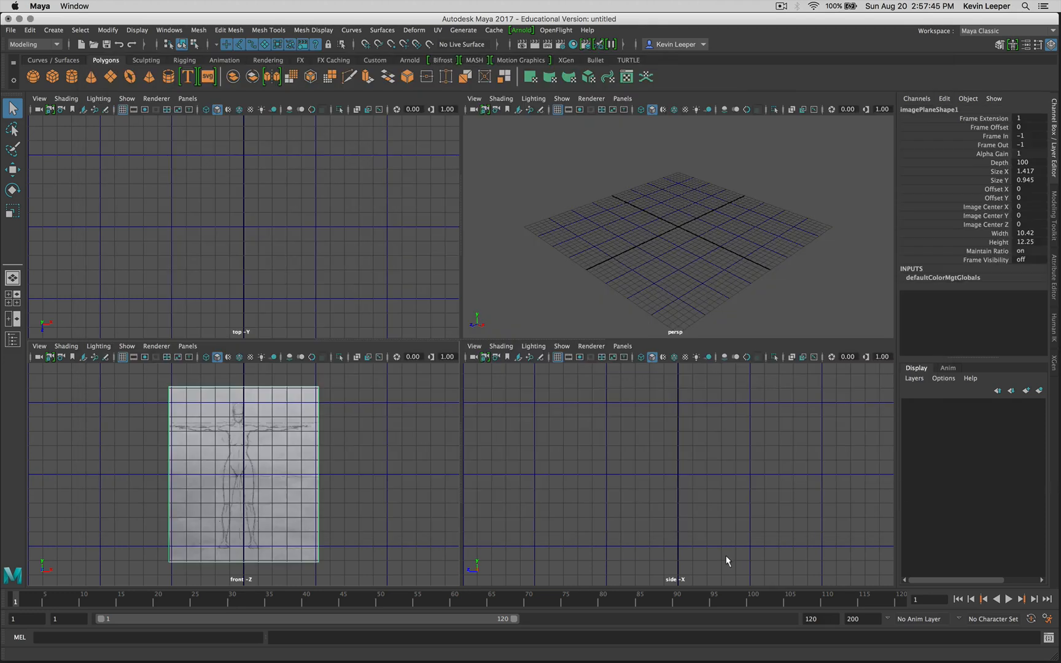
# Load SpiderWoman_side.jpg from sourceimages as an image plane in the side view.
pyautogui.click(519, 357)
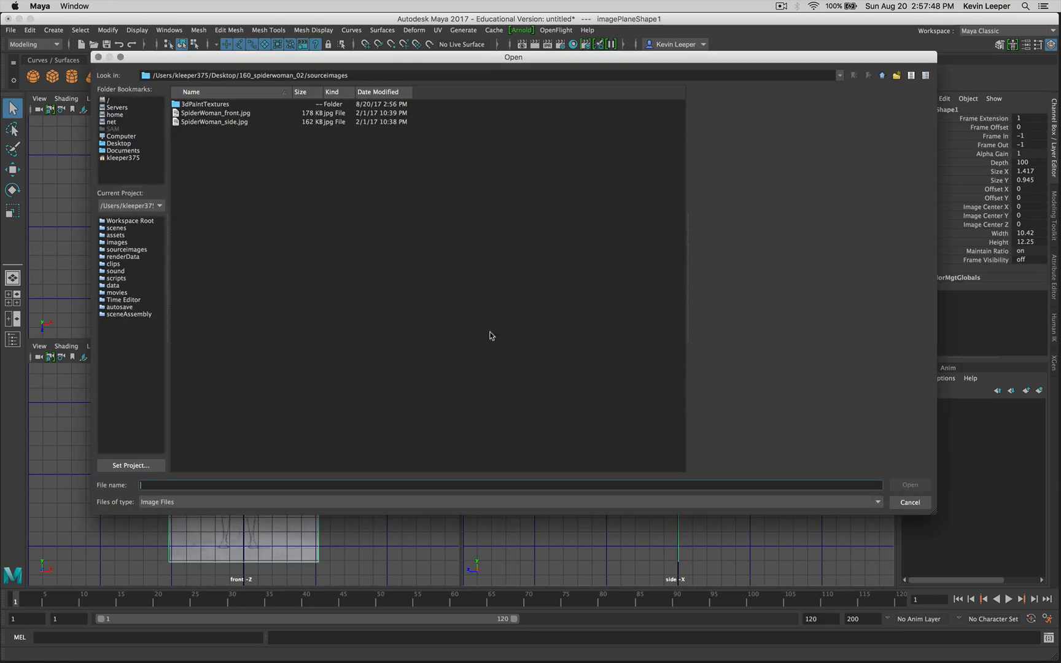
pyautogui.click(252, 122)
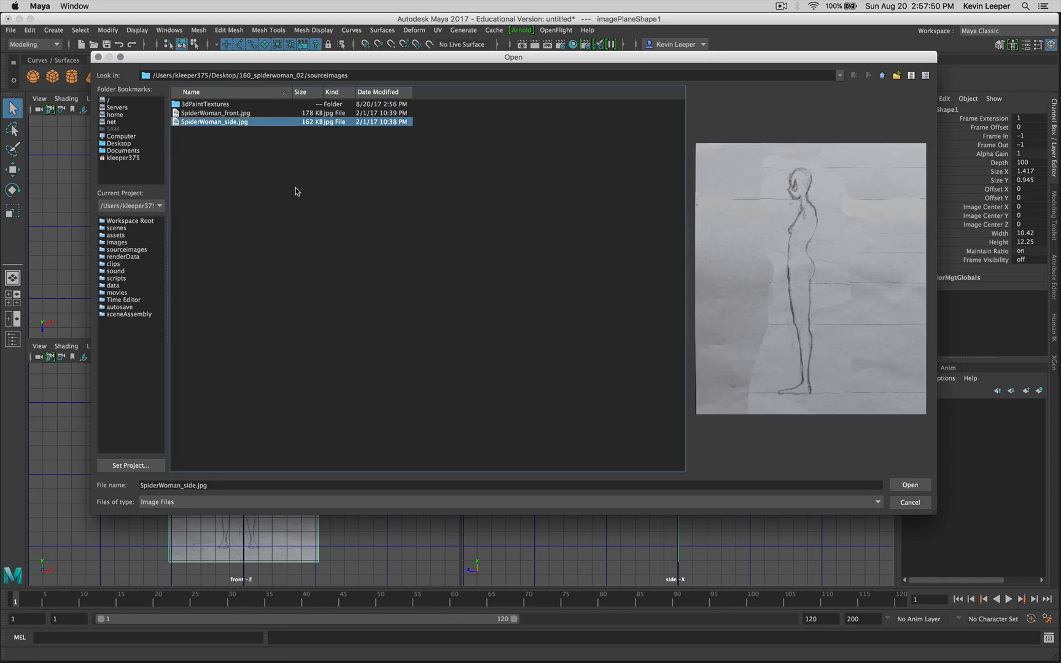
pyautogui.click(906, 486)
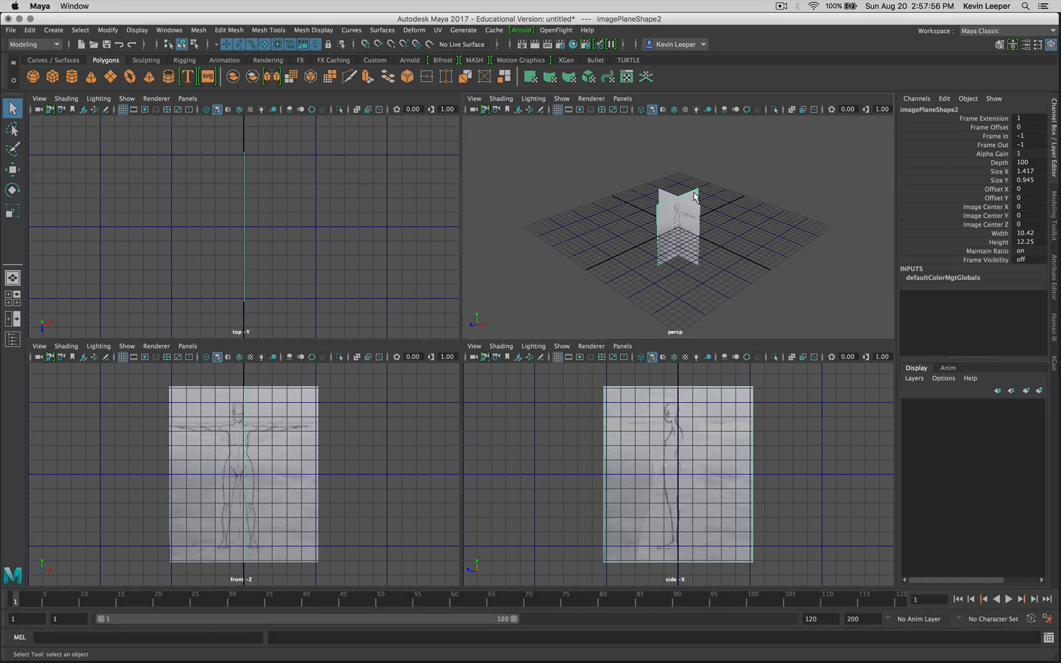
# Select both the front and side image planes and set their Scale X, Y and Z to 8.
pyautogui.click(738, 169)
pyautogui.click(693, 196)
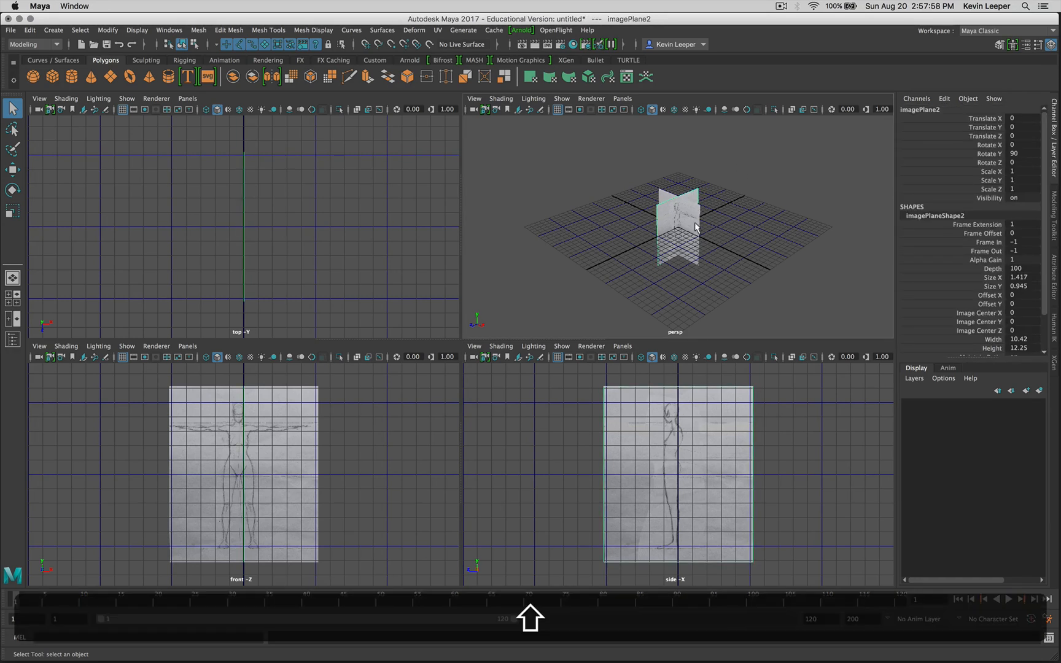
pyautogui.keyDown('shift'); pyautogui.click(696, 227); pyautogui.keyUp('shift')
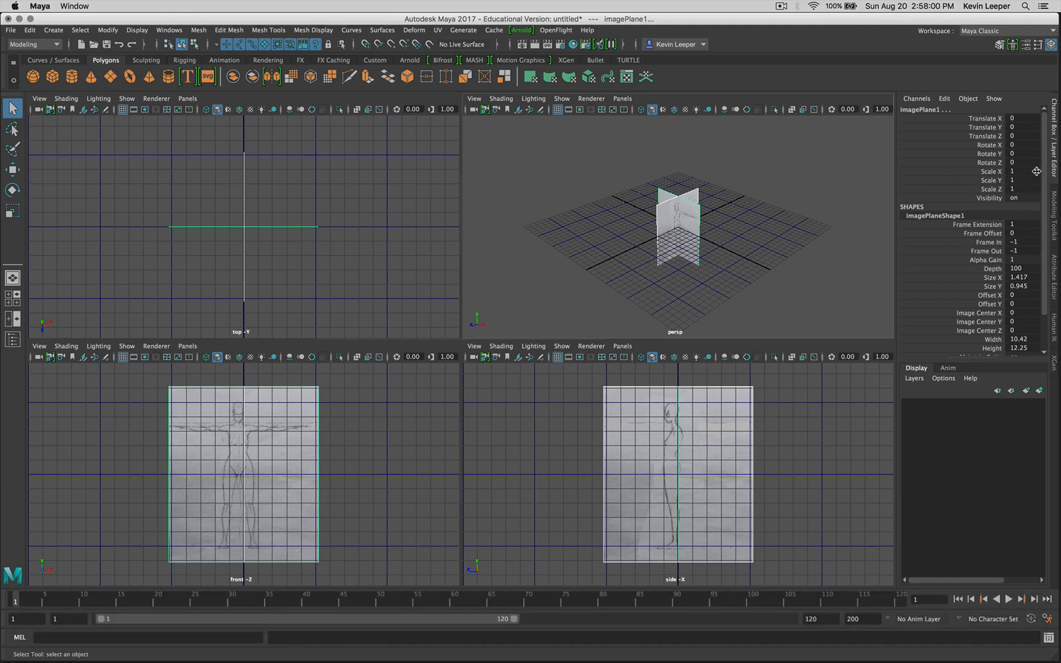
pyautogui.moveTo(1023, 172); pyautogui.dragTo(1025, 184)
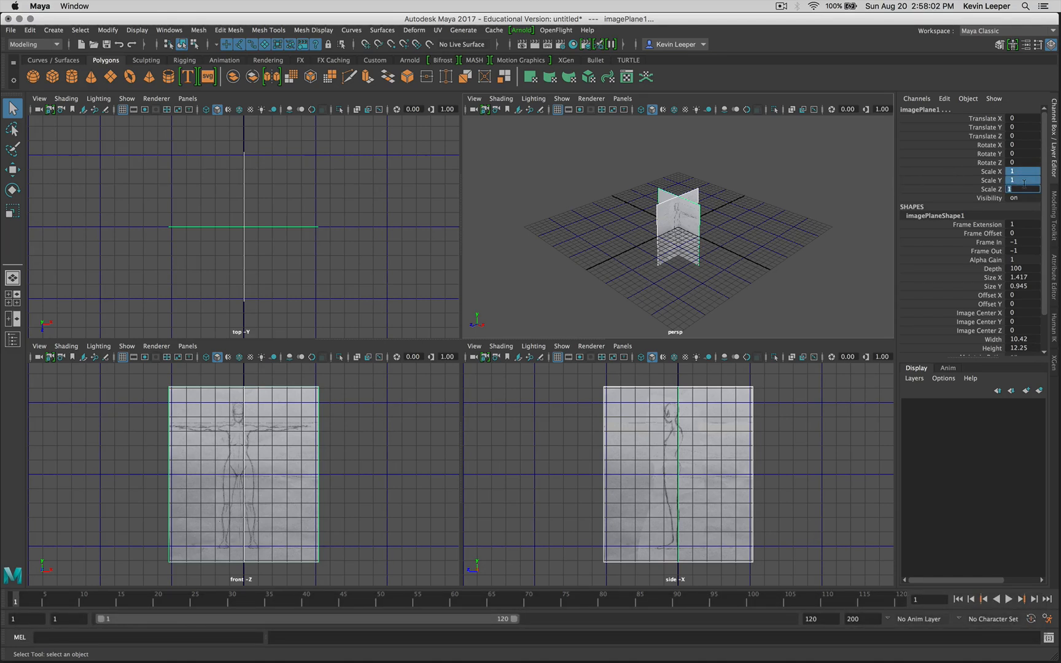
pyautogui.write('8')
pyautogui.press('Return')
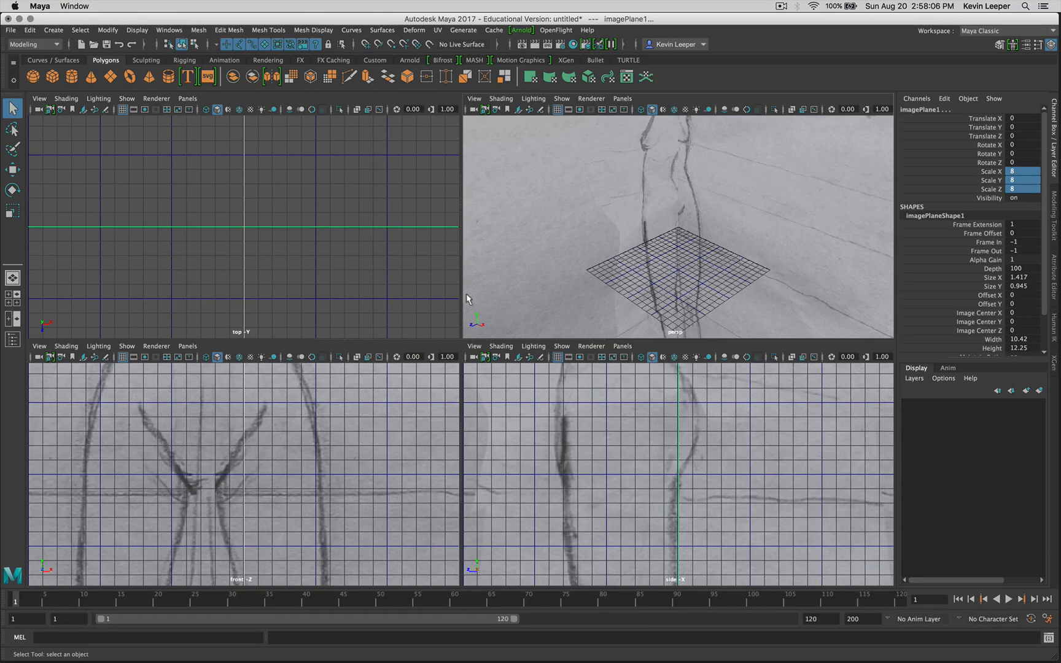
# Examine the enlarged image planes against the grid from several distances in the perspective view.
pyautogui.scroll(6, 698, 241)
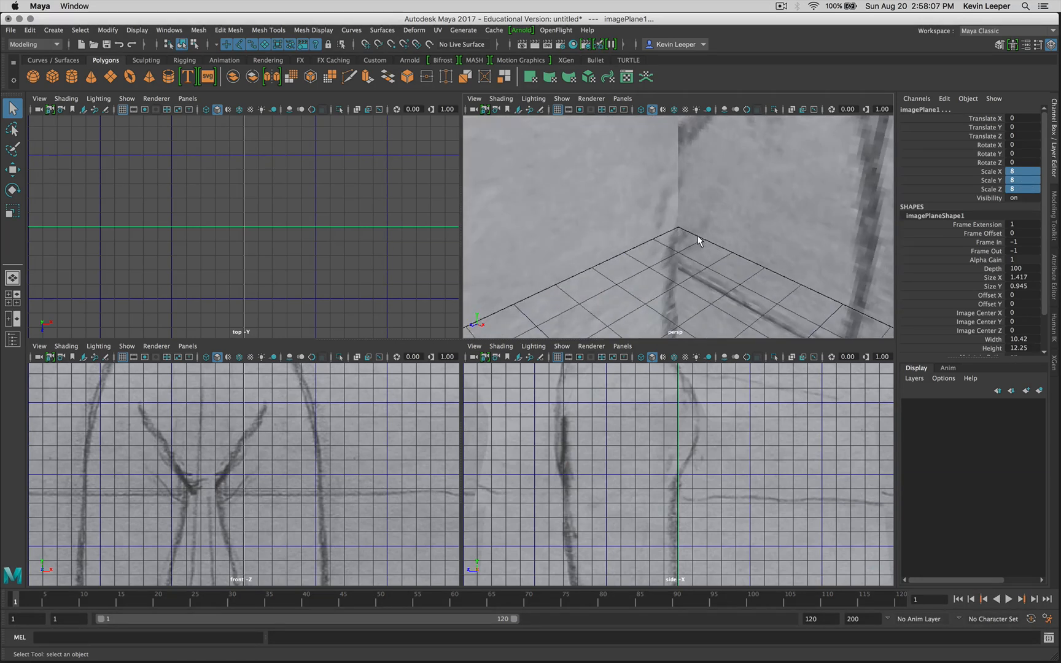
pyautogui.scroll(-10, 698, 241)
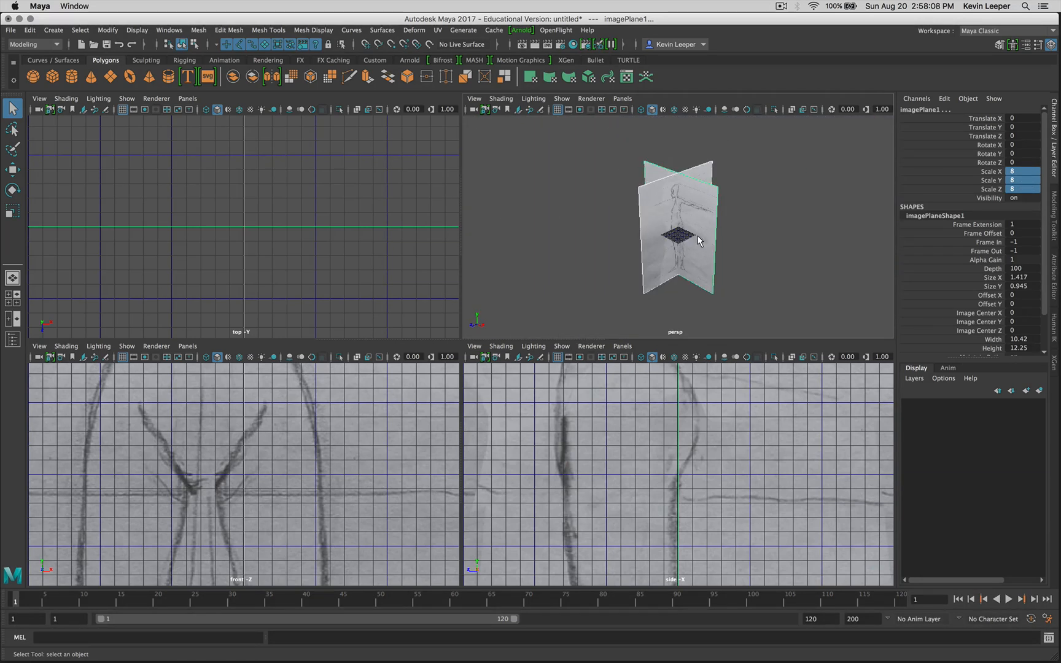
pyautogui.scroll(3, 698, 241)
pyautogui.scroll(-3, 698, 241)
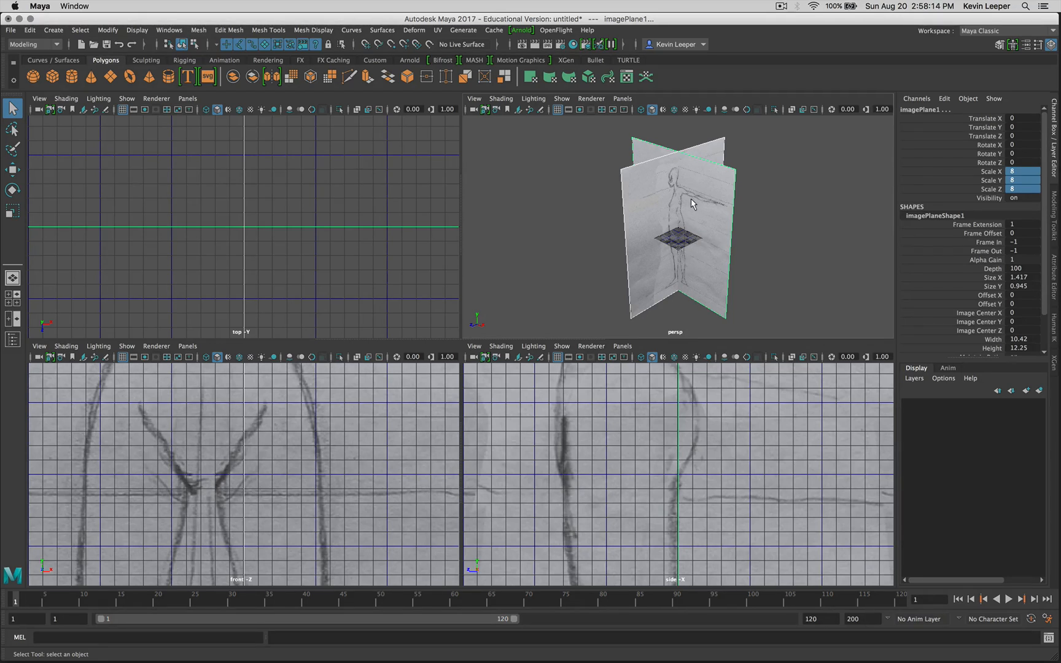
pyautogui.scroll(-5, 663, 264)
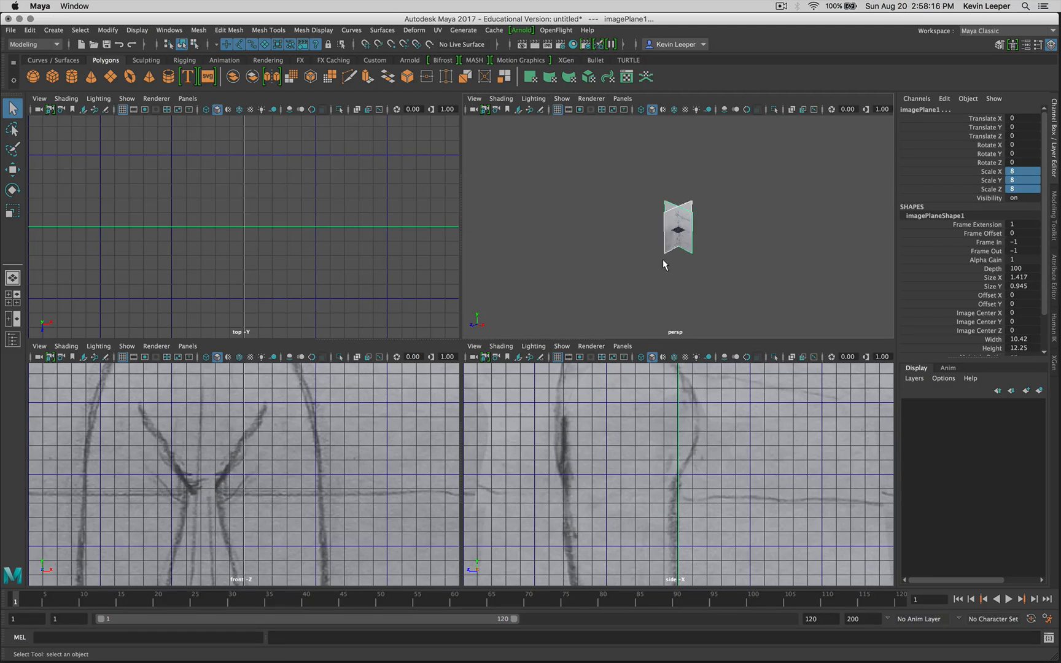
pyautogui.scroll(3, 663, 264)
pyautogui.scroll(5, 663, 264)
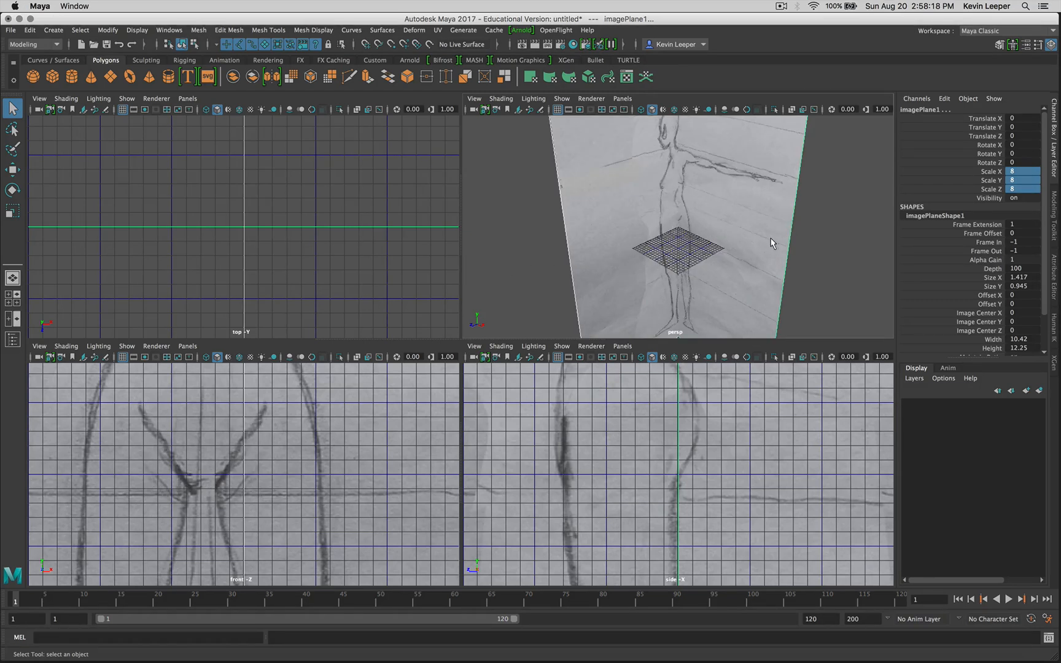
pyautogui.moveTo(818, 229)
pyautogui.keyDown('alt'); pyautogui.mouseDown()
pyautogui.moveTo(747, 221)
pyautogui.moveTo(814, 215)
pyautogui.moveTo(805, 232)
pyautogui.mouseUp(); pyautogui.keyUp('alt')
pyautogui.scroll(5, 805, 232)
pyautogui.scroll(-5, 806, 237)
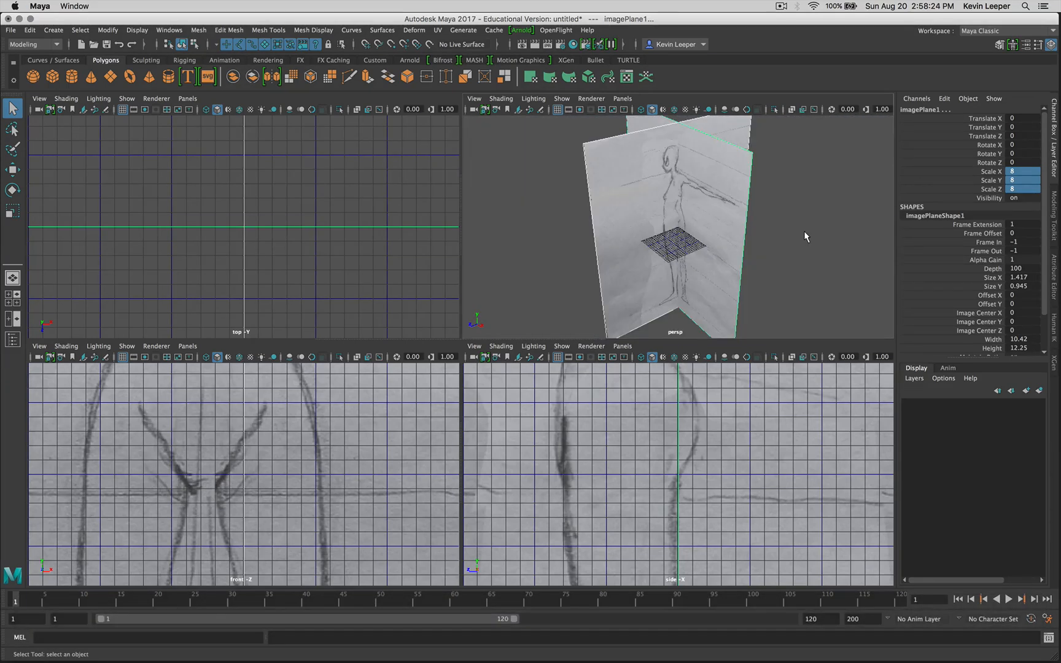
pyautogui.click(804, 233)
pyautogui.click(742, 245)
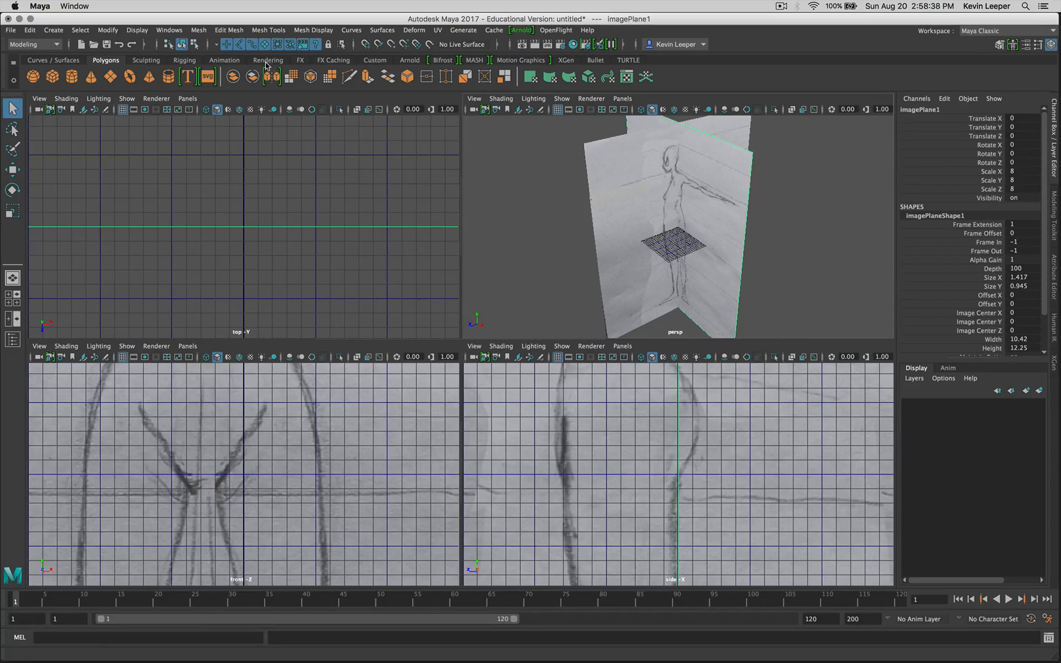
# Create a polygon cube at the origin and scale it uniformly to about 12.
pyautogui.click(51, 82)
pyautogui.press('w')
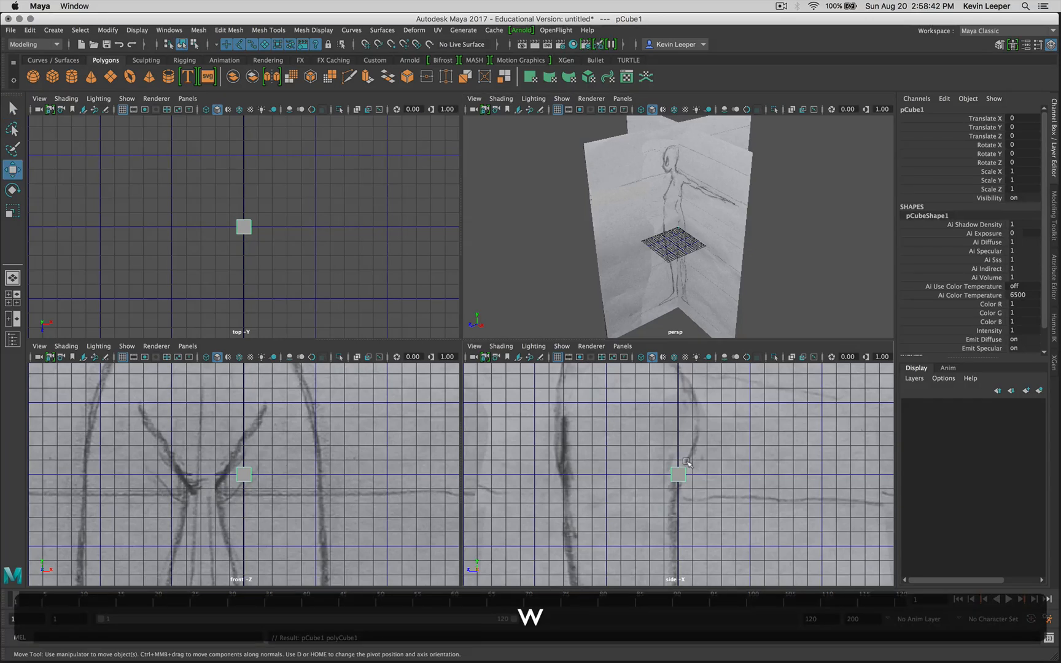
pyautogui.press('e')
pyautogui.press('r')
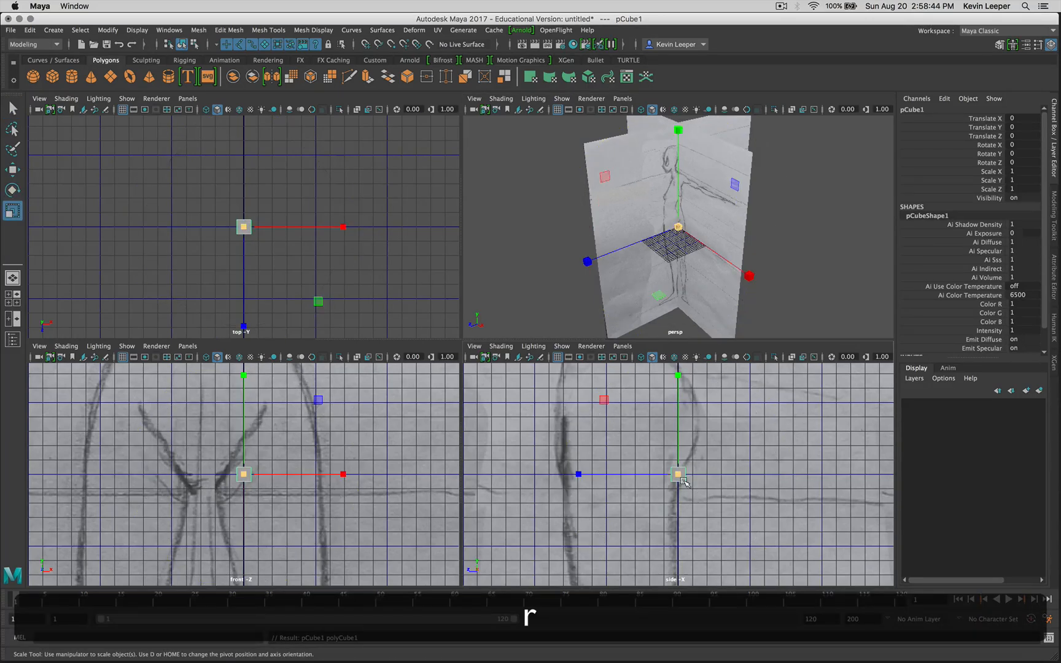
pyautogui.moveTo(678, 474); pyautogui.dragTo(810, 468)
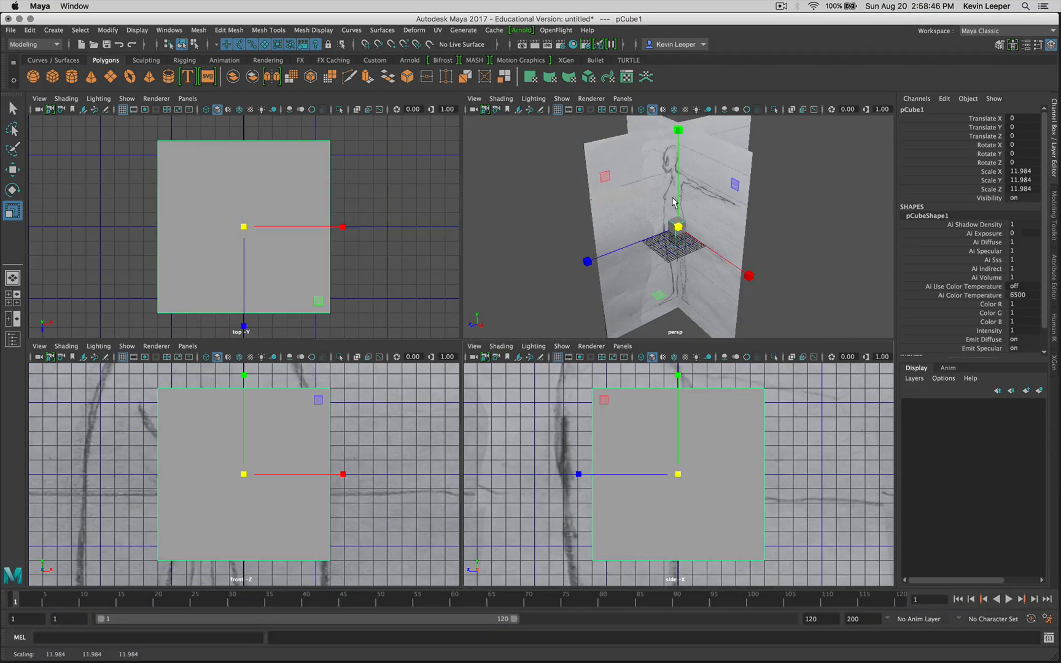
# Switch the cube to vertex mode and select the two vertices of its upper front edge.
pyautogui.rightClick(624, 438)
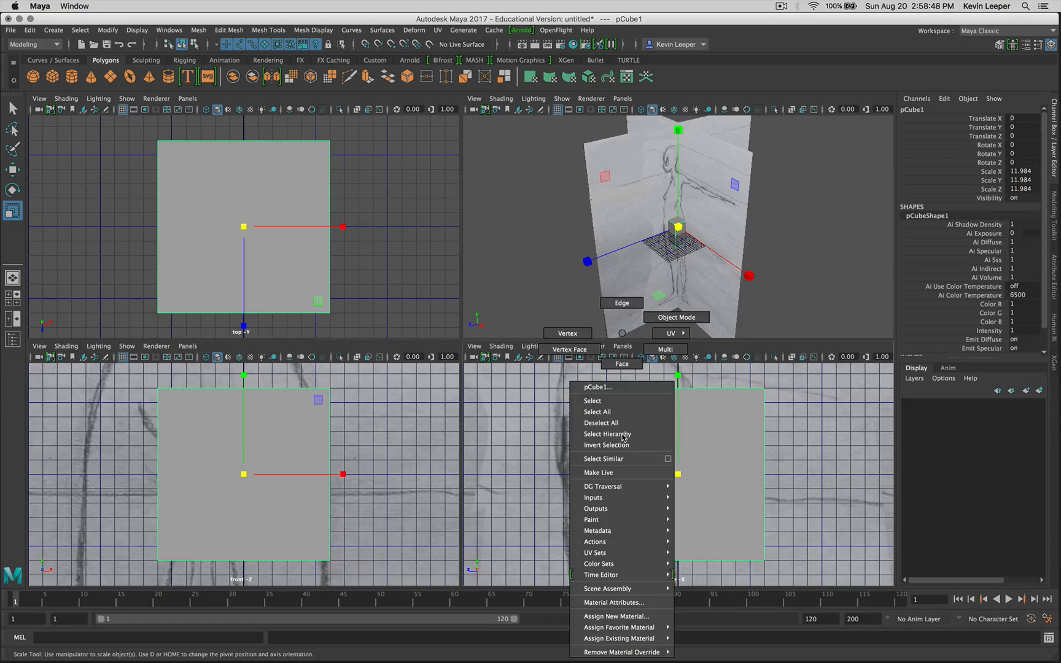
pyautogui.click(579, 384)
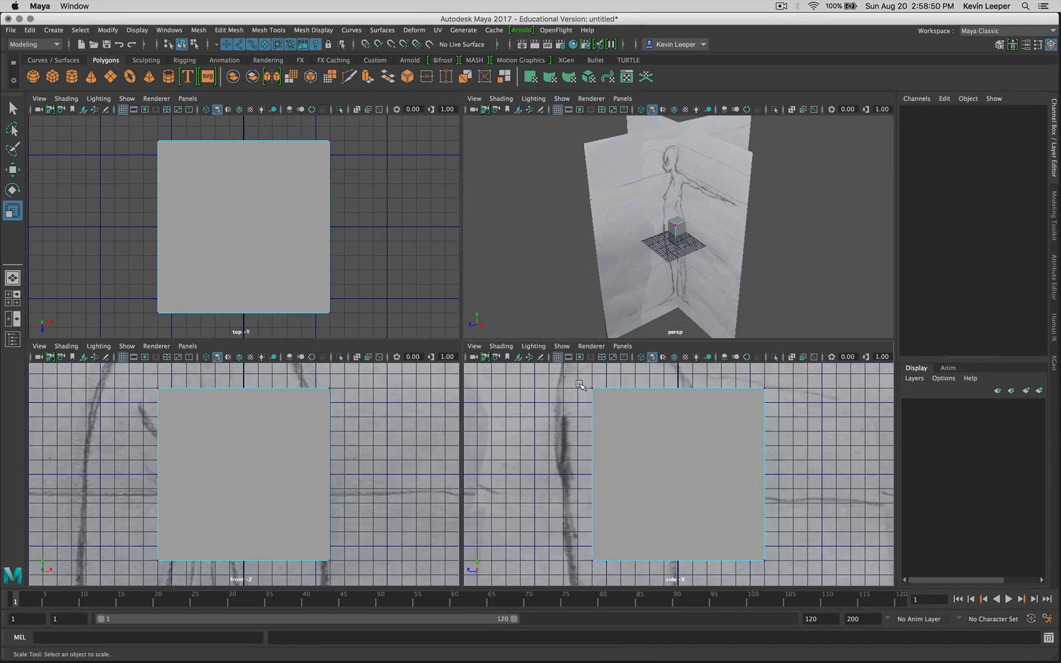
pyautogui.moveTo(580, 385); pyautogui.dragTo(633, 428)
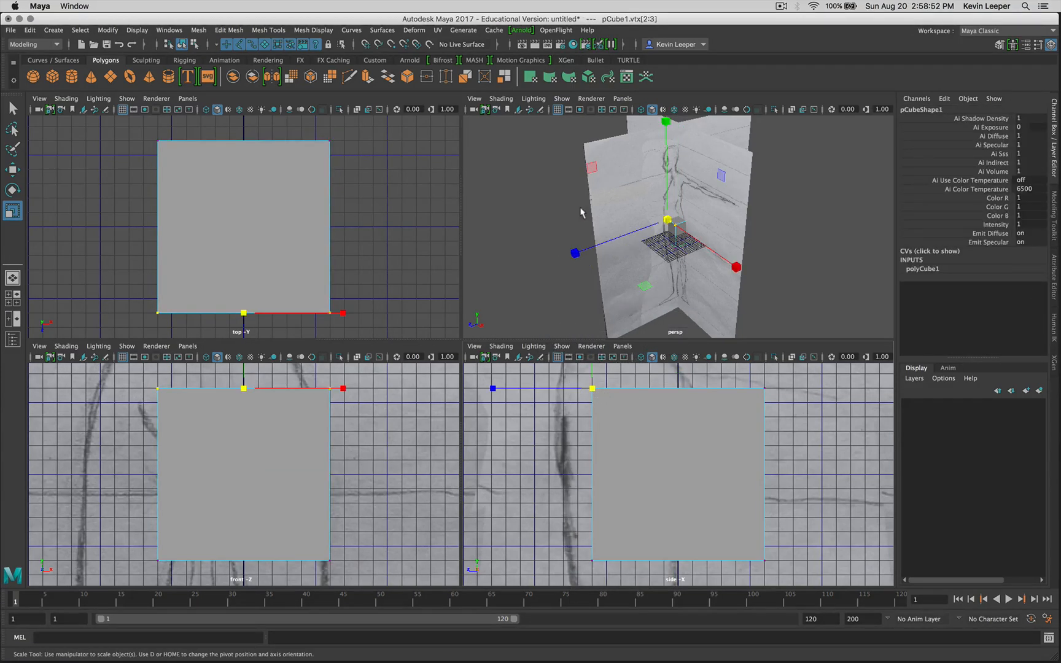
pyautogui.keyDown('alt'); pyautogui.moveTo(516, 241); pyautogui.dragTo(605, 241); pyautogui.keyUp('alt')
pyautogui.keyDown('alt'); pyautogui.moveTo(429, 243); pyautogui.dragTo(547, 249); pyautogui.keyUp('alt')
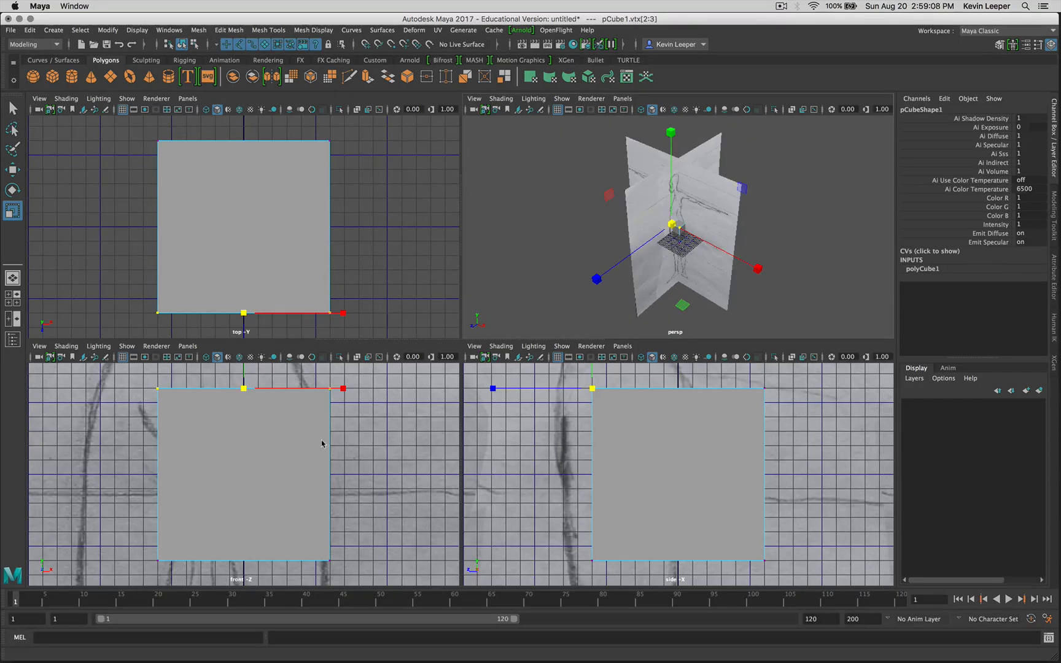
# Create a second polygon cube at default size, then delete both the large and the small cube.
pyautogui.click(53, 80)
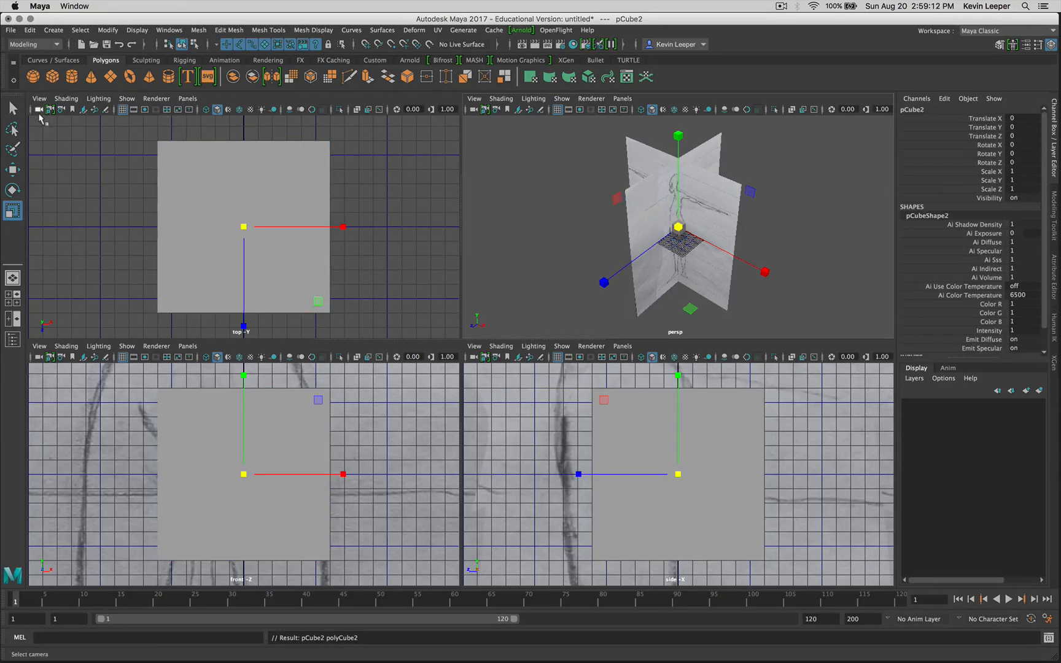
pyautogui.press('q')
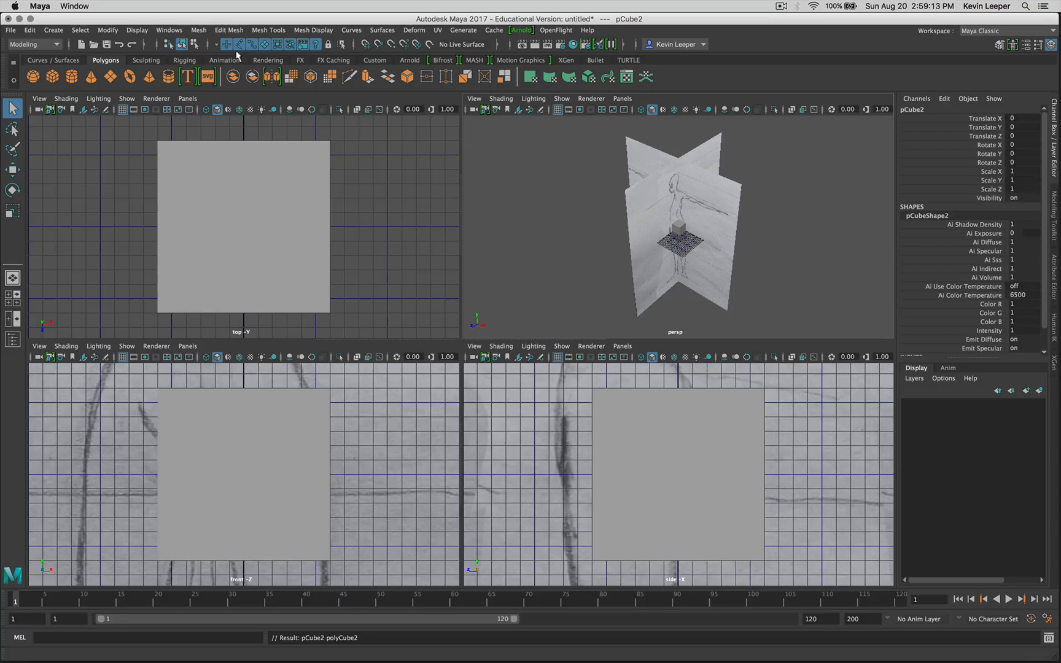
pyautogui.click(193, 273)
pyautogui.press('BackSpace')
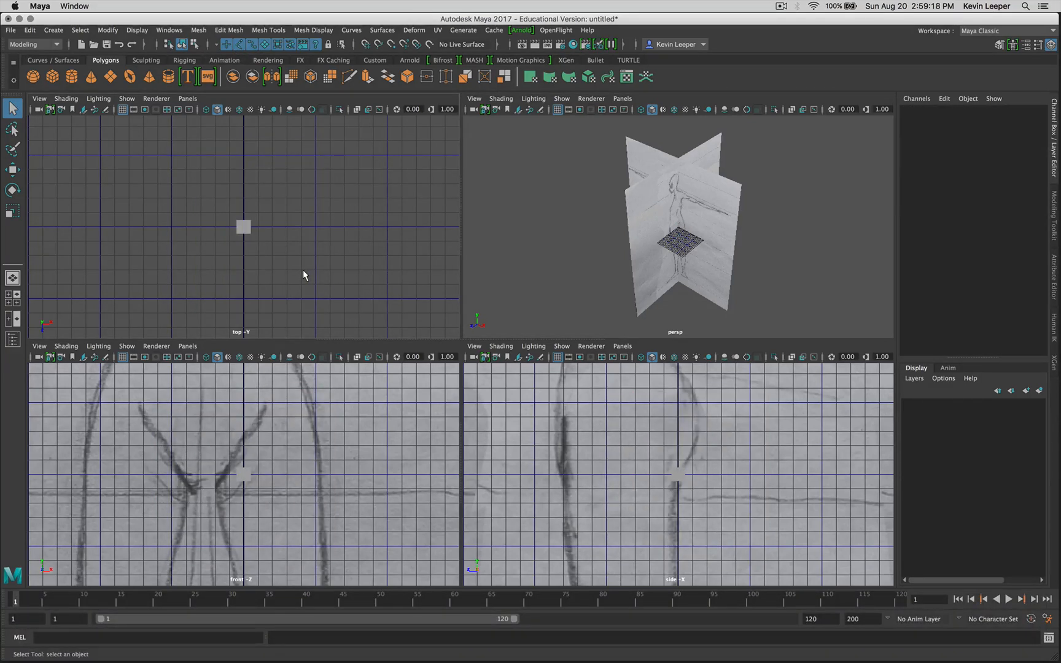
pyautogui.click(247, 228)
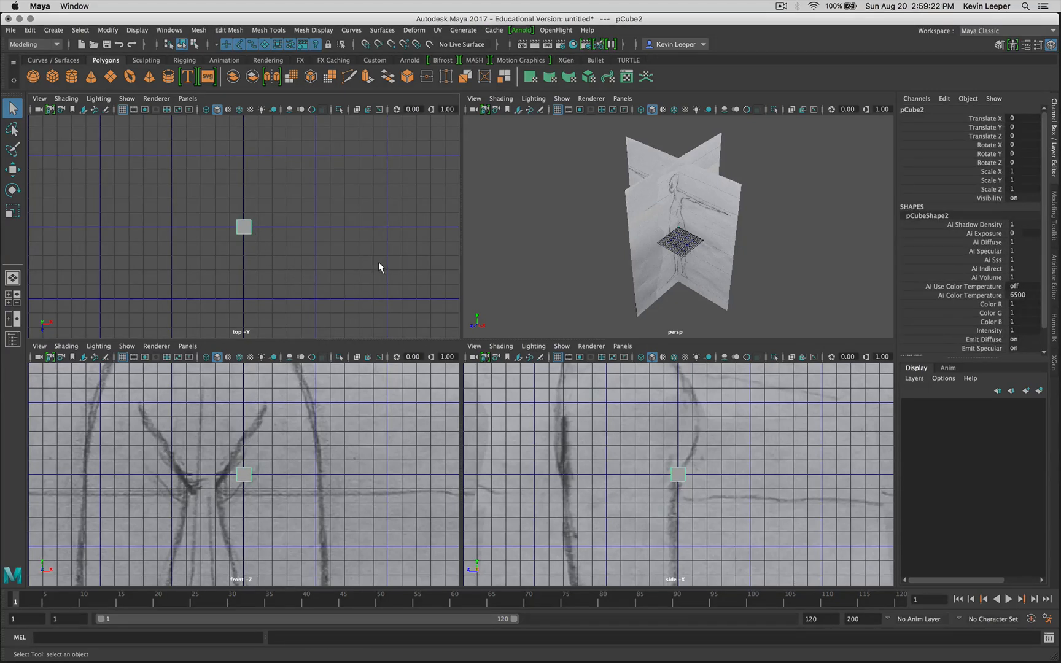
pyautogui.press('BackSpace')
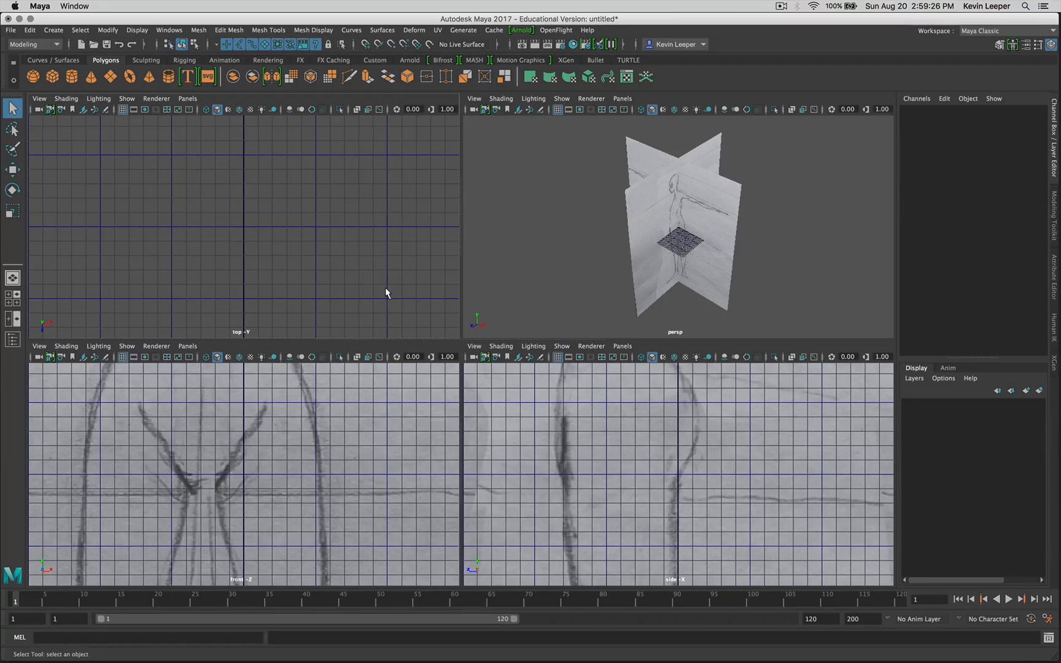
# Check how the reference drawings sit relative to the grid centre in the perspective, side and front views.
pyautogui.scroll(4, 570, 255)
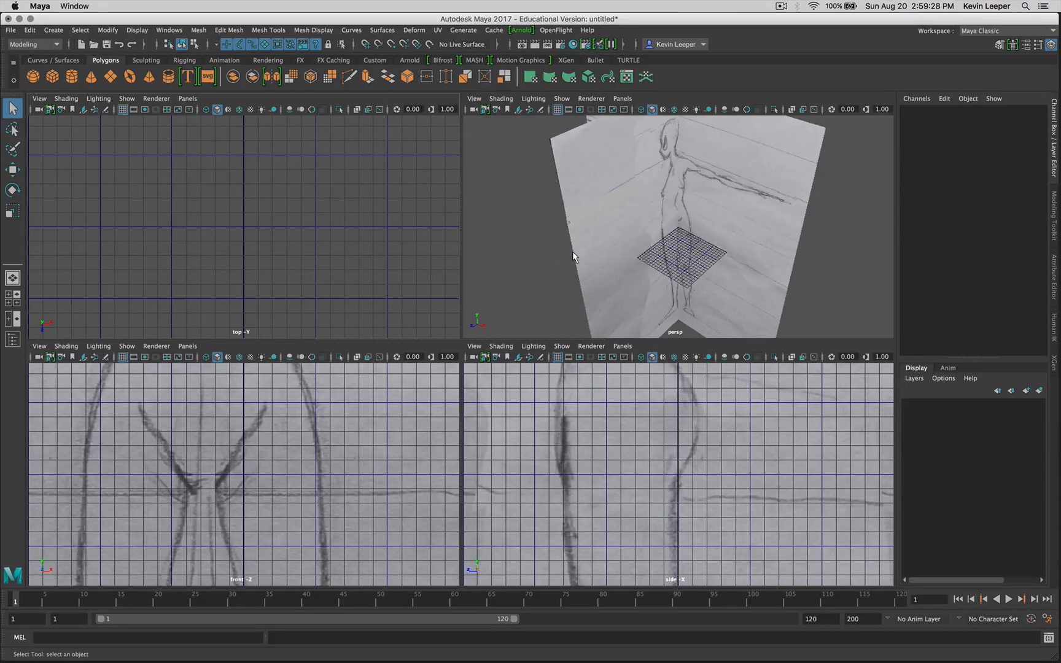
pyautogui.scroll(-5, 572, 251)
pyautogui.scroll(-2, 573, 251)
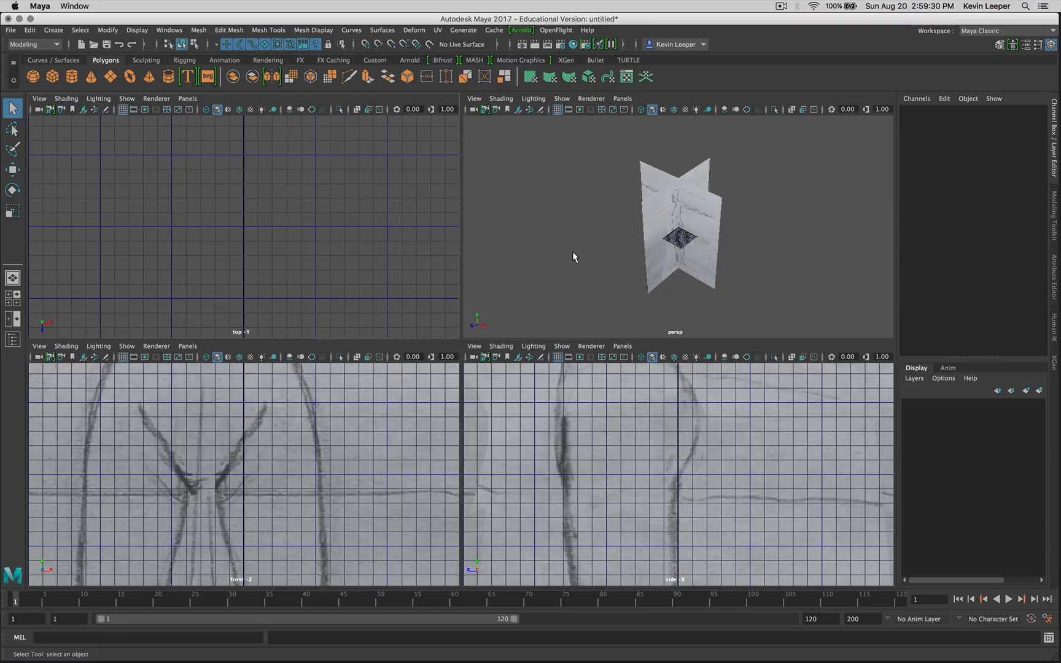
pyautogui.moveTo(616, 252)
pyautogui.keyDown('alt'); pyautogui.mouseDown()
pyautogui.moveTo(592, 220)
pyautogui.moveTo(600, 257)
pyautogui.mouseUp(); pyautogui.keyUp('alt')
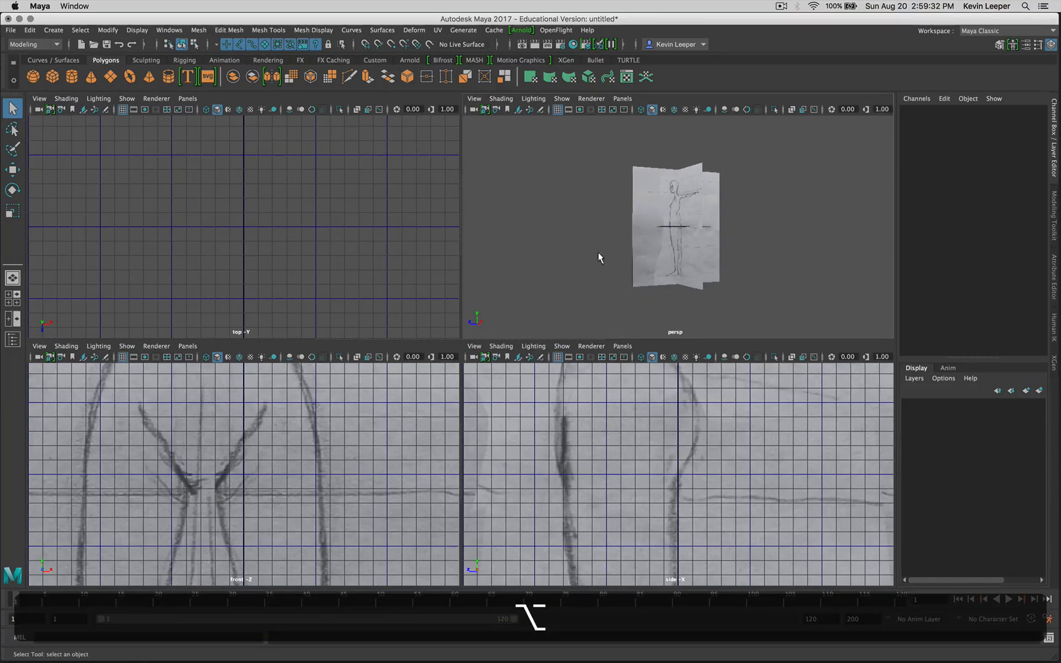
pyautogui.scroll(5, 655, 422)
pyautogui.scroll(-10, 655, 422)
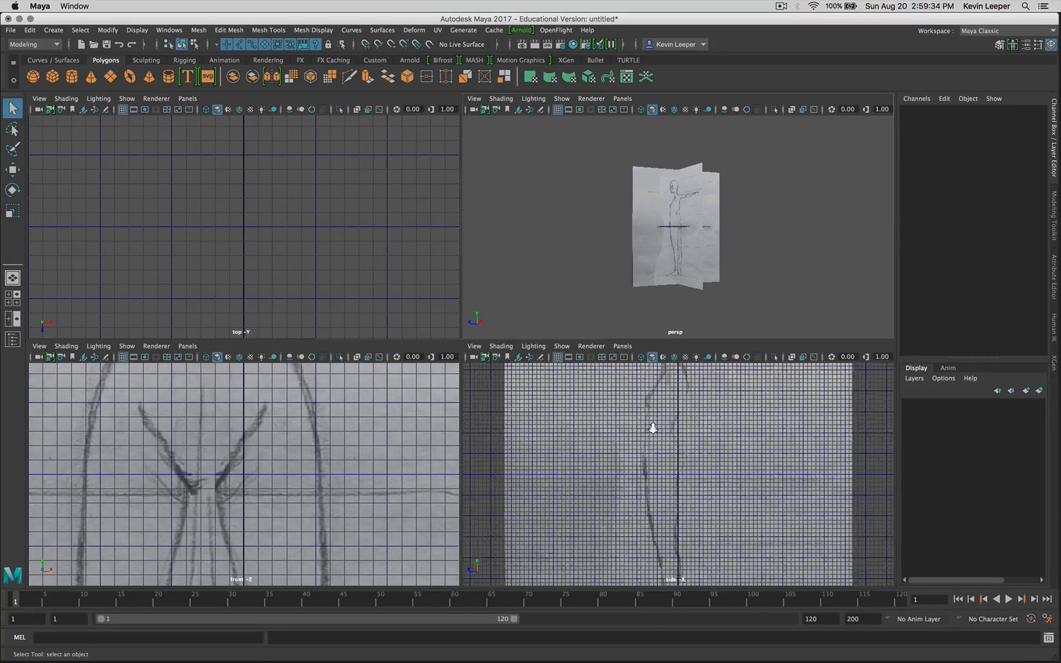
pyautogui.scroll(-3, 304, 491)
pyautogui.scroll(-5, 304, 490)
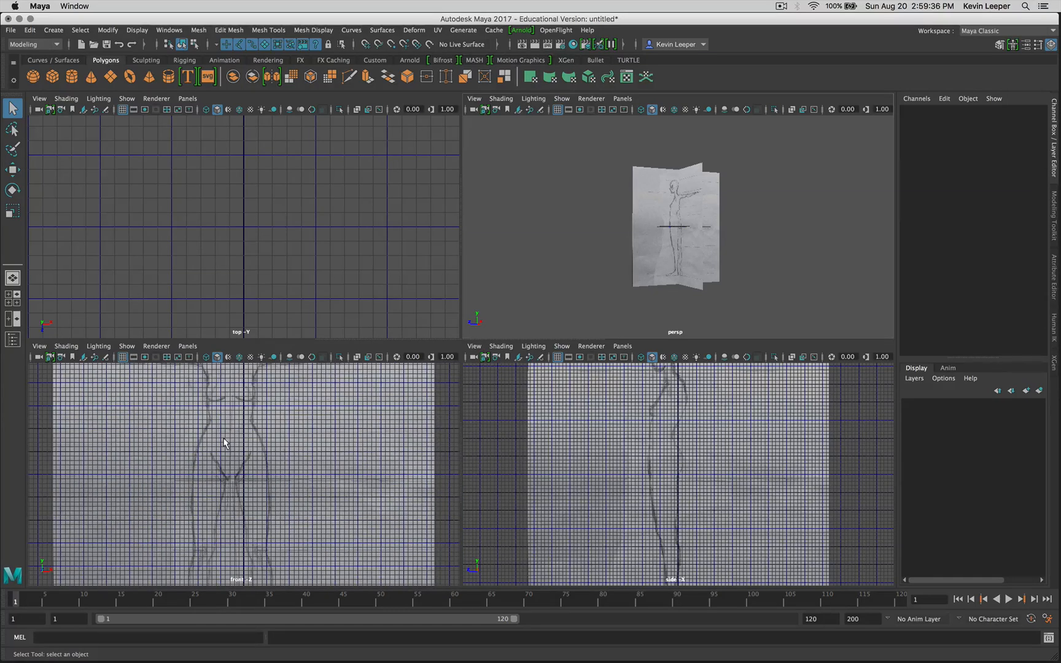
# Move the front image plane along X to about 2.65, centring the drawn figure on the vertical axis in the front view.
pyautogui.click(687, 242)
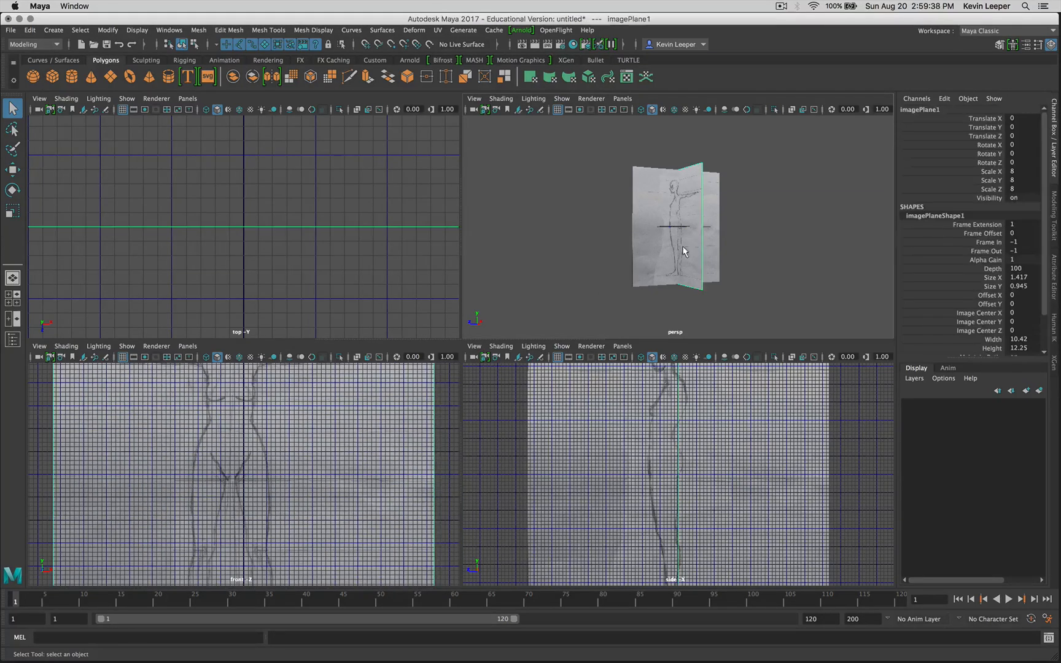
pyautogui.press('w')
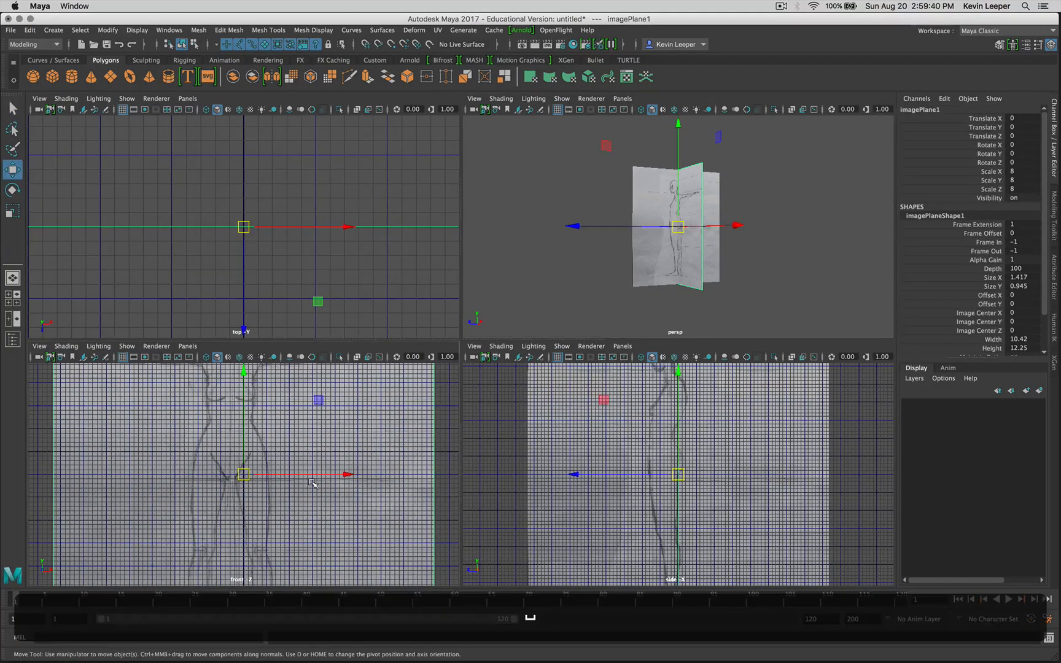
pyautogui.press('space')
pyautogui.moveTo(513, 351); pyautogui.dragTo(536, 352)
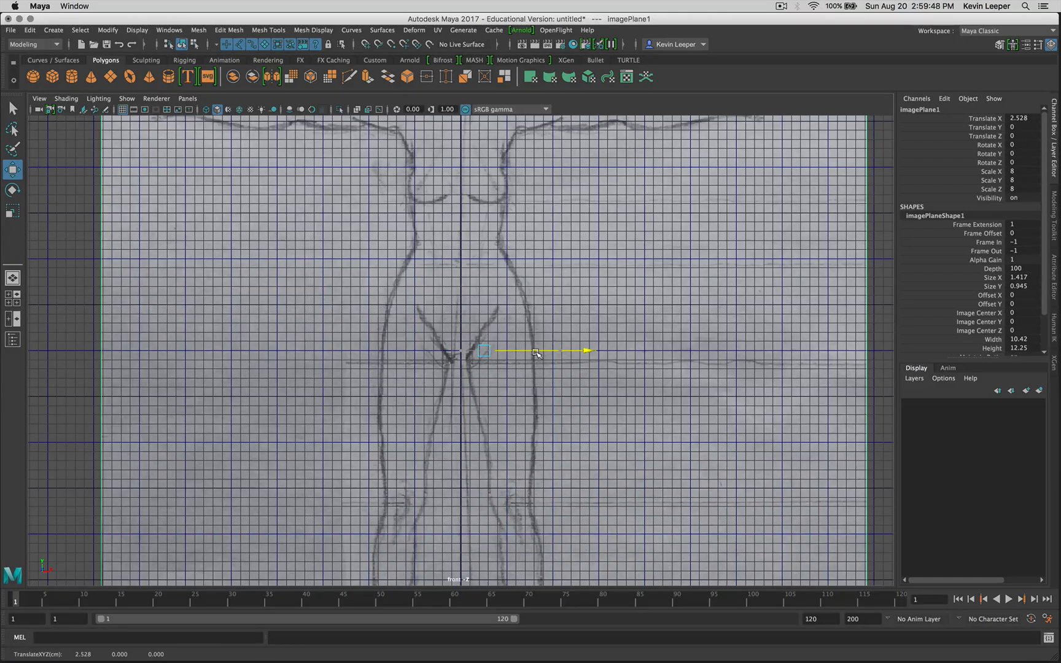
pyautogui.moveTo(536, 353); pyautogui.dragTo(538, 354)
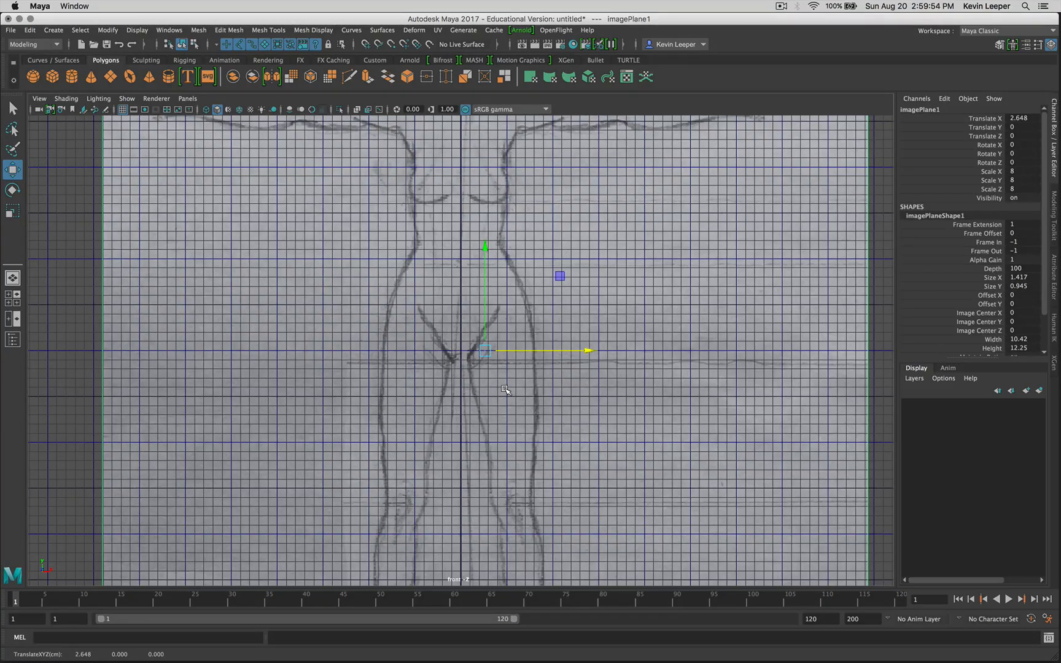
pyautogui.press('space')
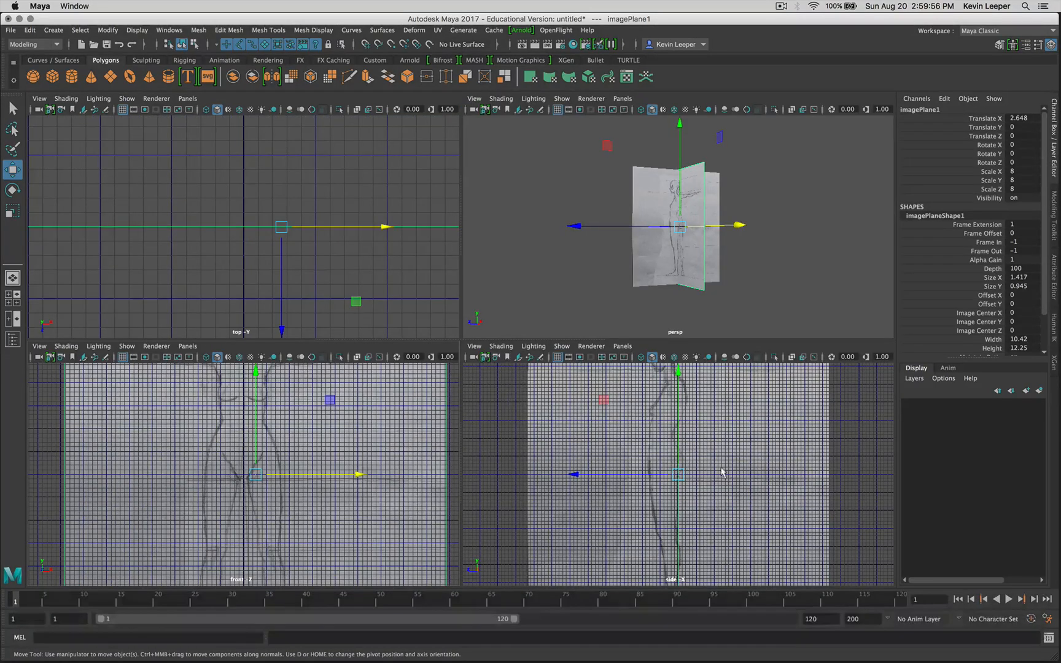
# Move the side image plane along Z to about -3.06, centring the drawn profile on the vertical axis in the side view.
pyautogui.click(744, 463)
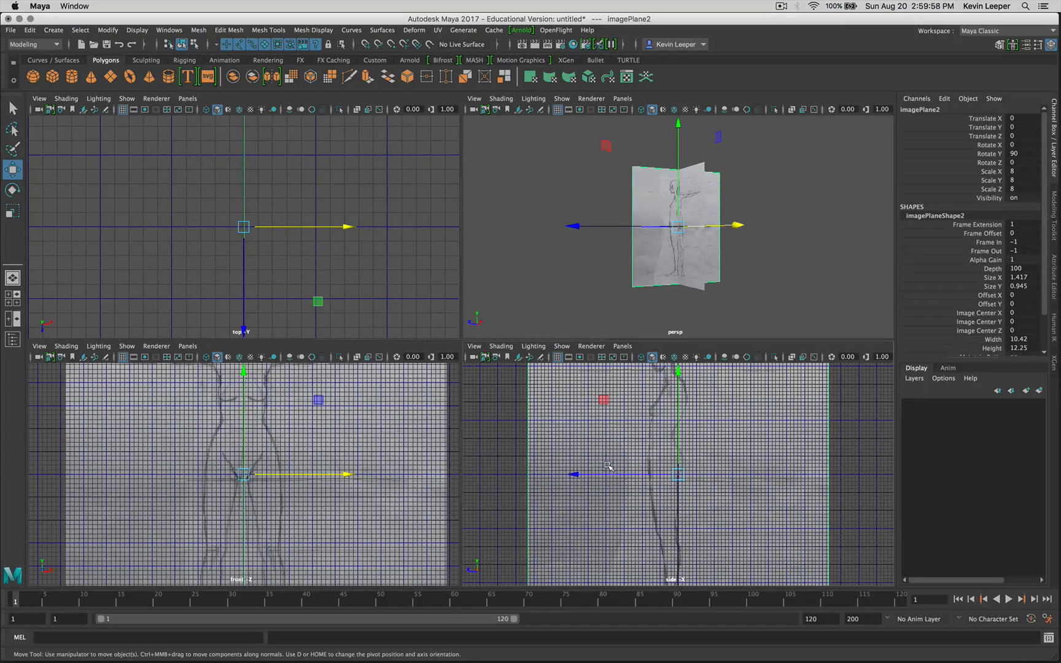
pyautogui.moveTo(593, 474); pyautogui.dragTo(605, 474)
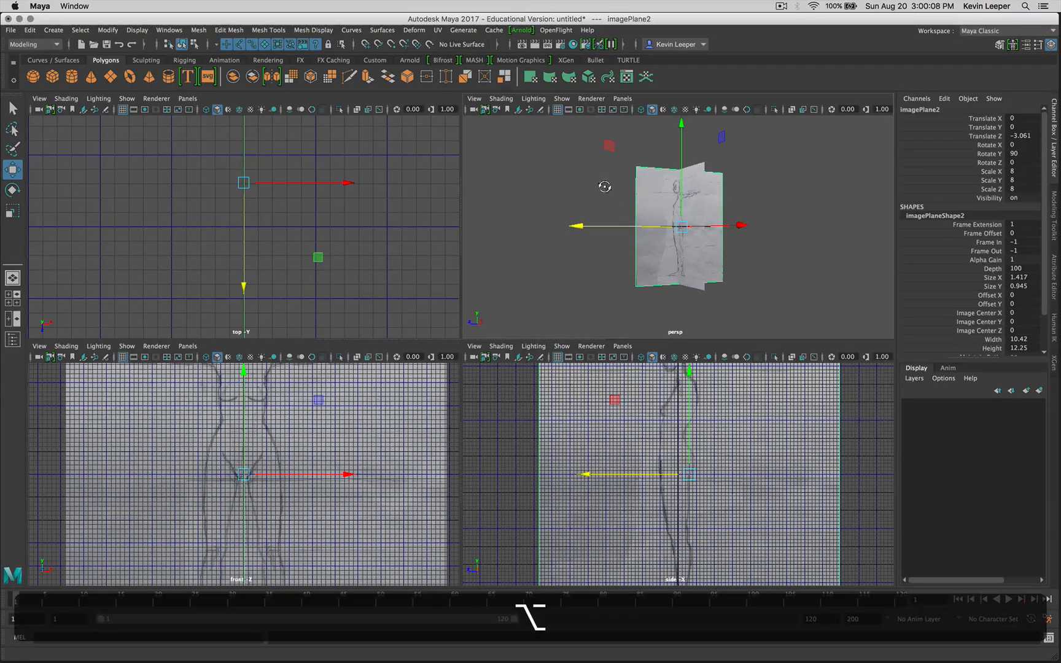
# Hide the image planes in the perspective view only and deselect the side image plane.
pyautogui.moveTo(607, 188)
pyautogui.keyDown('alt'); pyautogui.mouseDown()
pyautogui.moveTo(723, 224)
pyautogui.moveTo(608, 183)
pyautogui.mouseUp(); pyautogui.keyUp('alt')
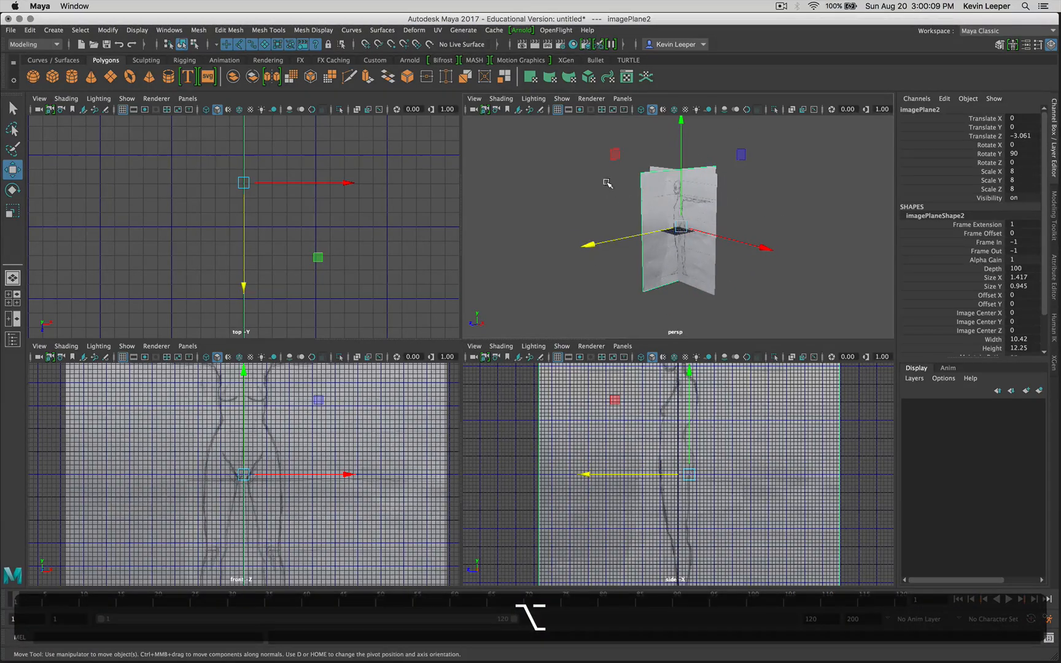
pyautogui.click(560, 100)
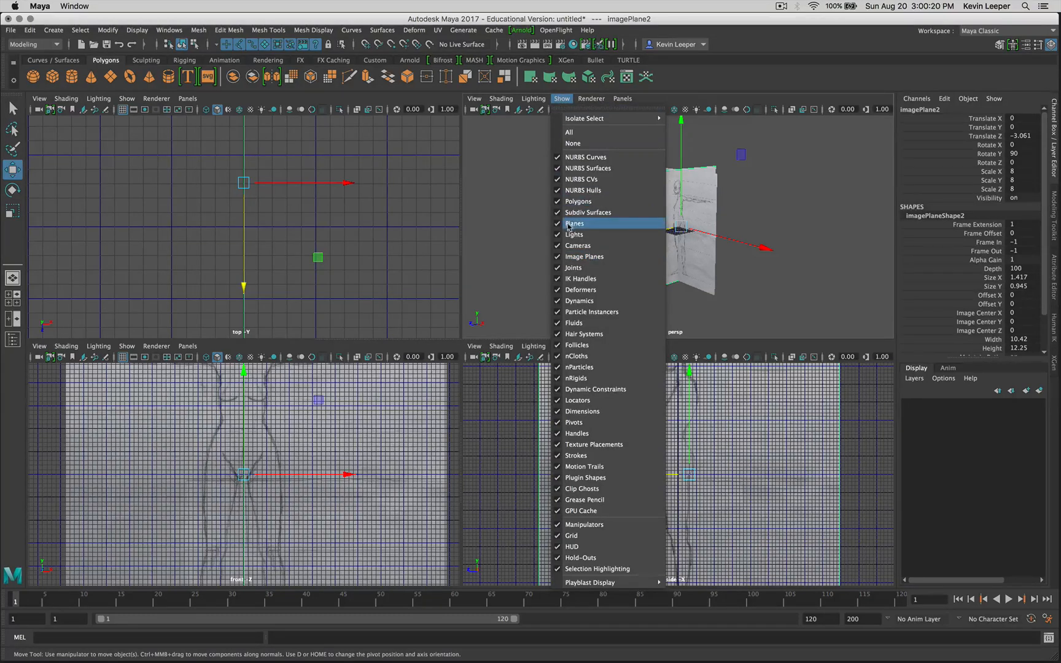
pyautogui.click(574, 257)
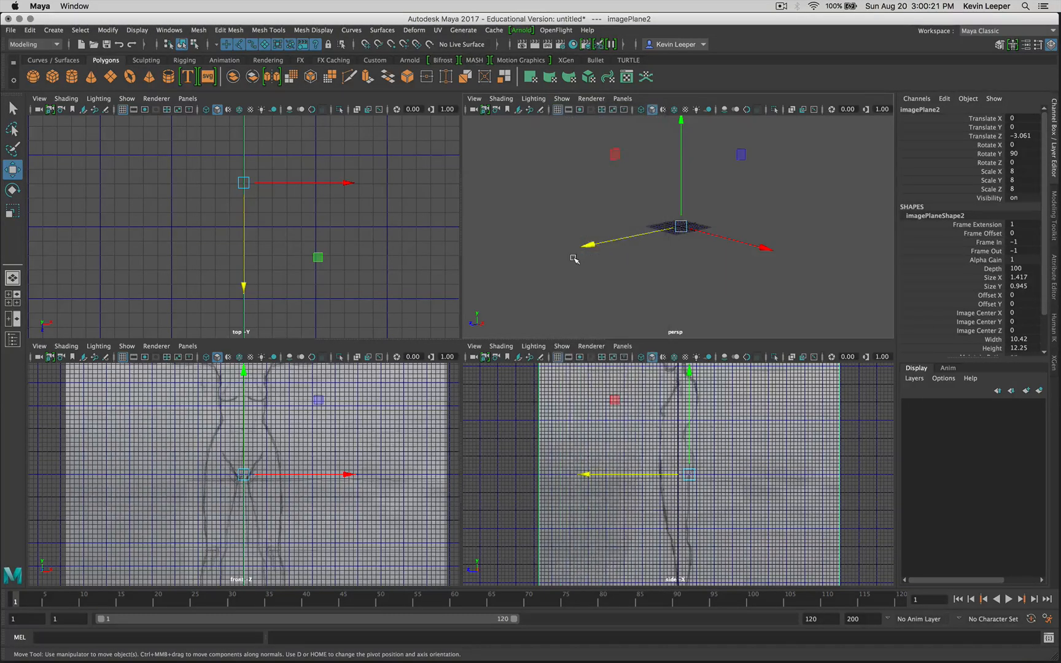
pyautogui.click(655, 279)
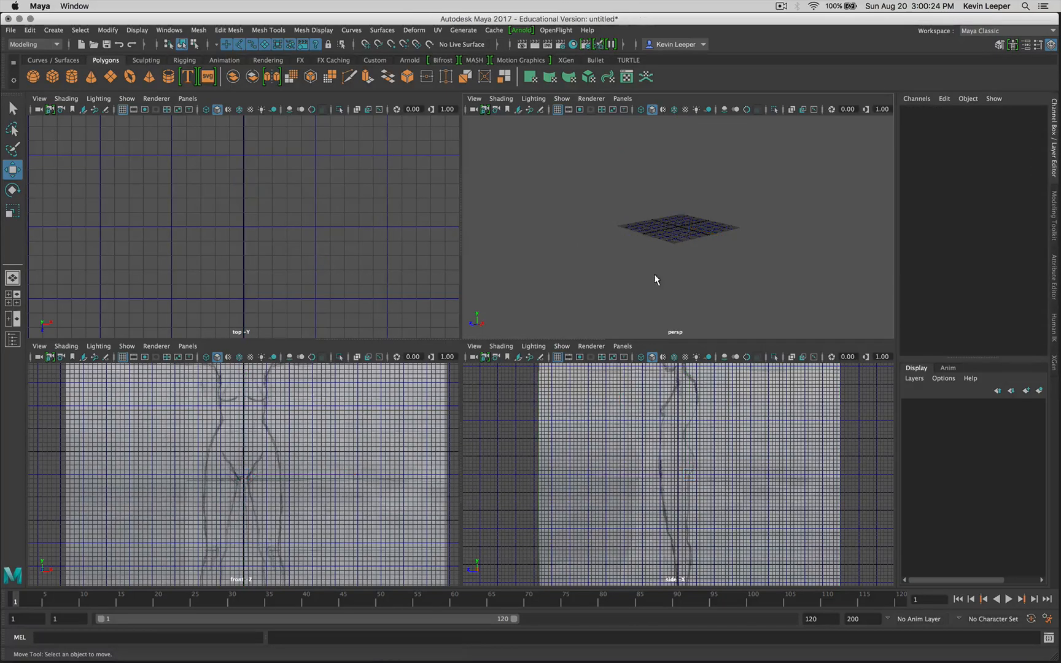
pyautogui.keyDown('alt'); pyautogui.moveTo(674, 218); pyautogui.dragTo(628, 218); pyautogui.keyUp('alt')
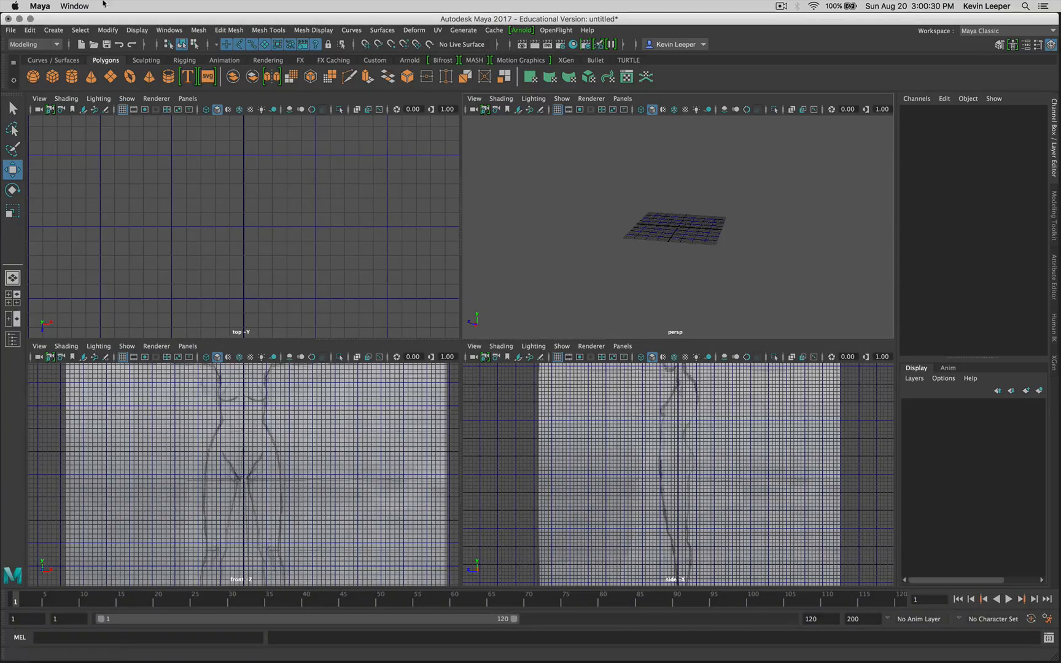
# Save the scene as a Maya Binary file named spiderWoman_img_01 in the scenes folder of the 160_spiderwoman_02 project.
pyautogui.click(16, 30)
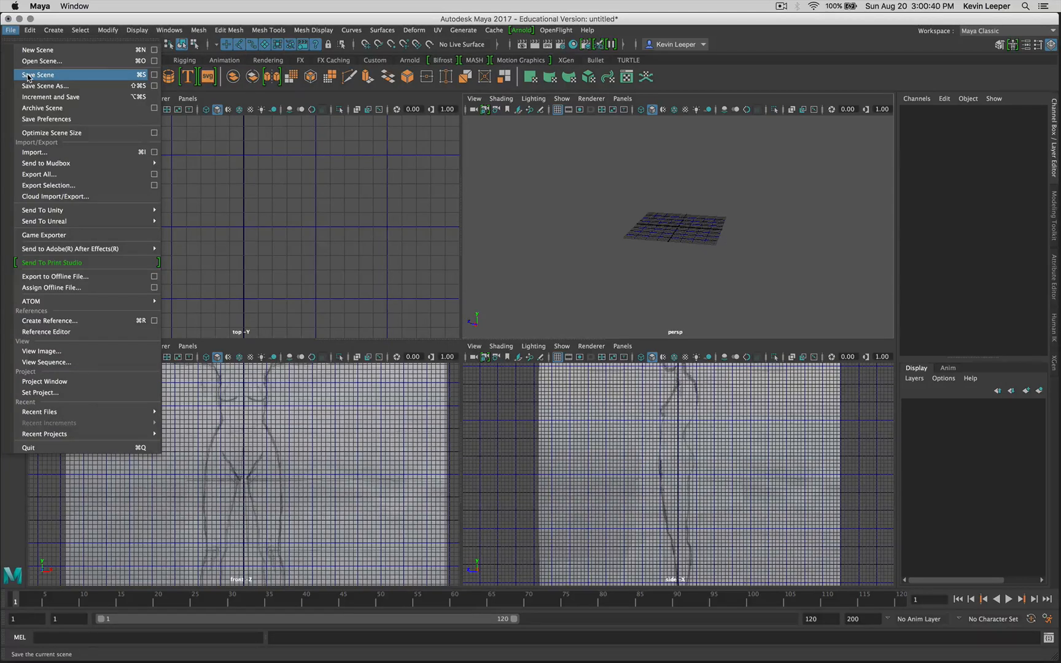
pyautogui.click(28, 76)
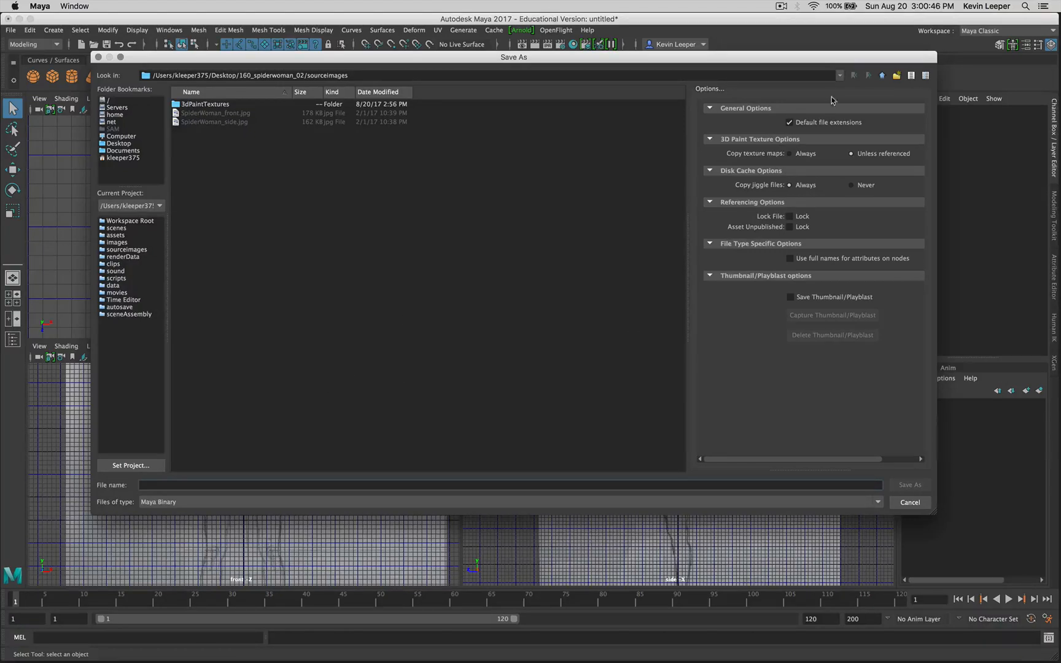
pyautogui.click(882, 76)
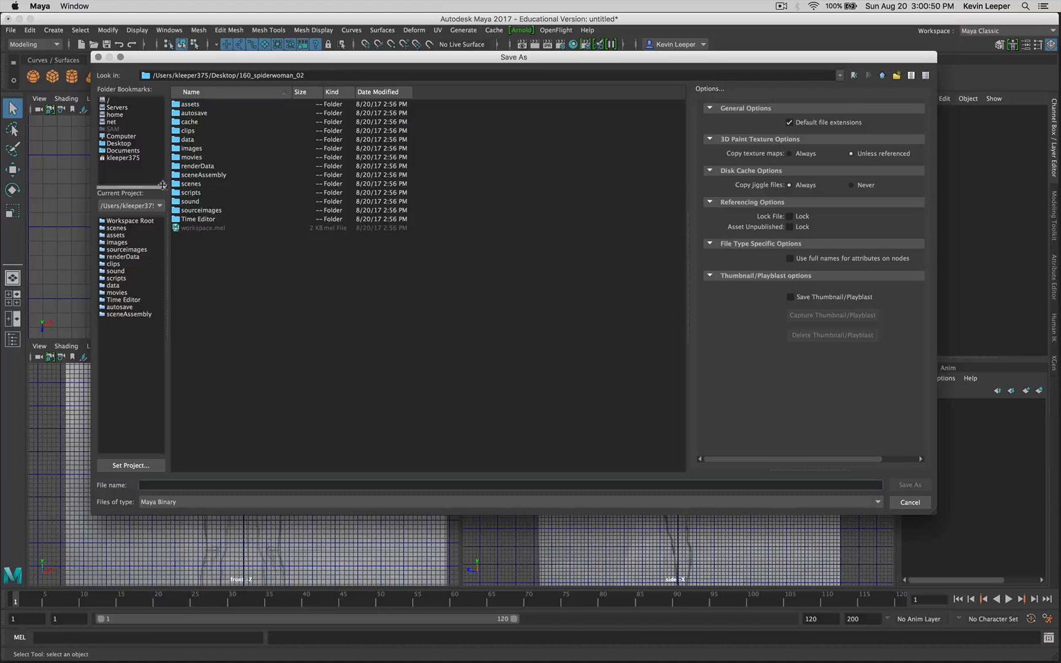
pyautogui.doubleClick(190, 184)
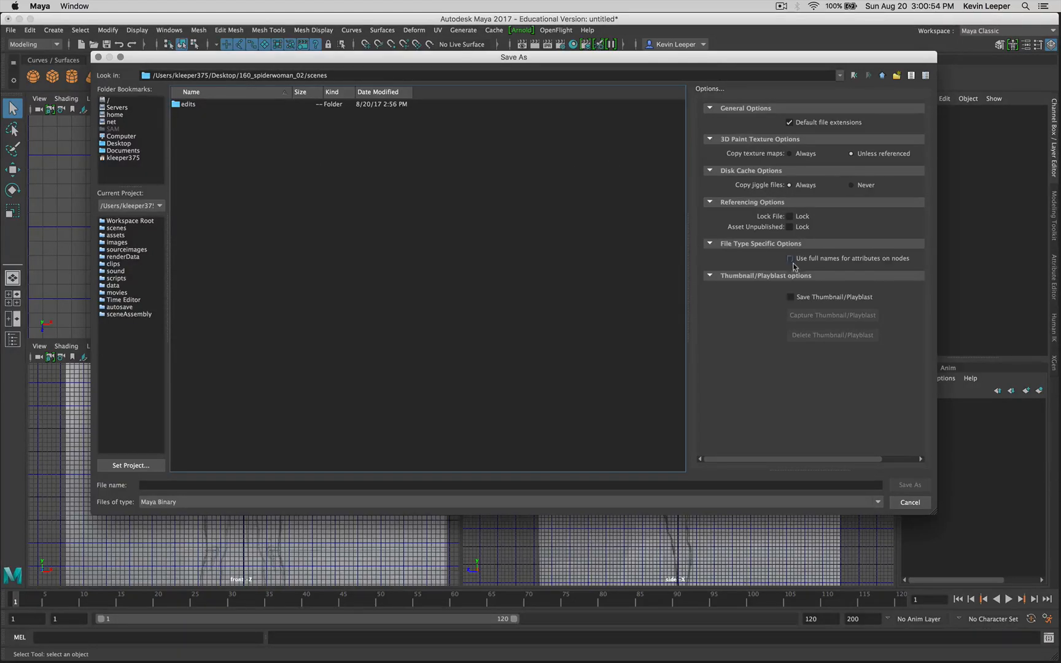
pyautogui.click(251, 484)
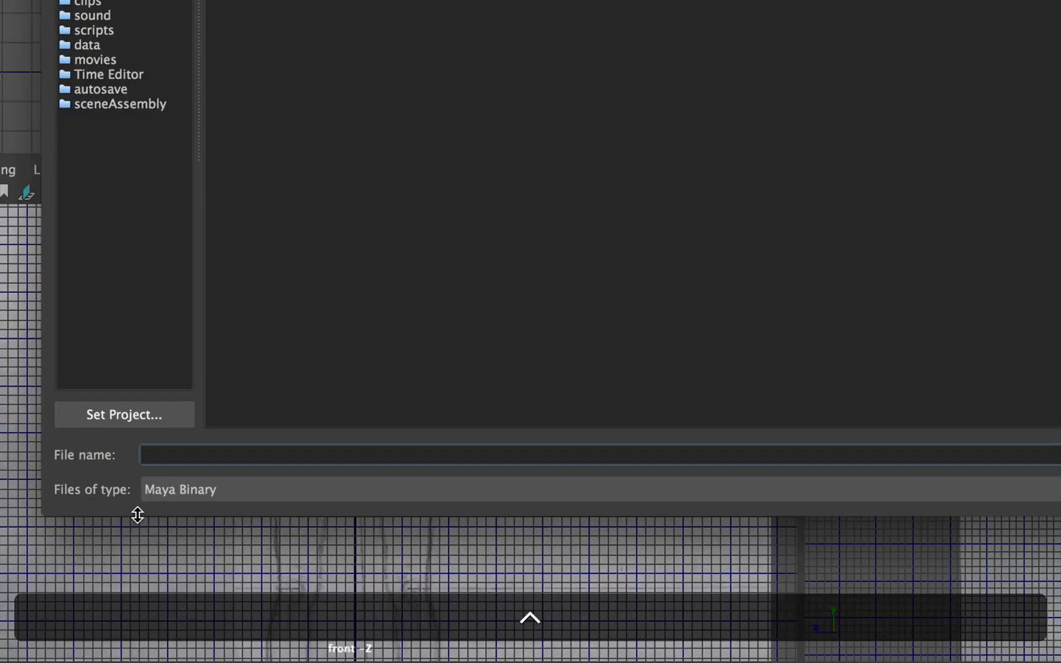
pyautogui.write('spiderWoman')
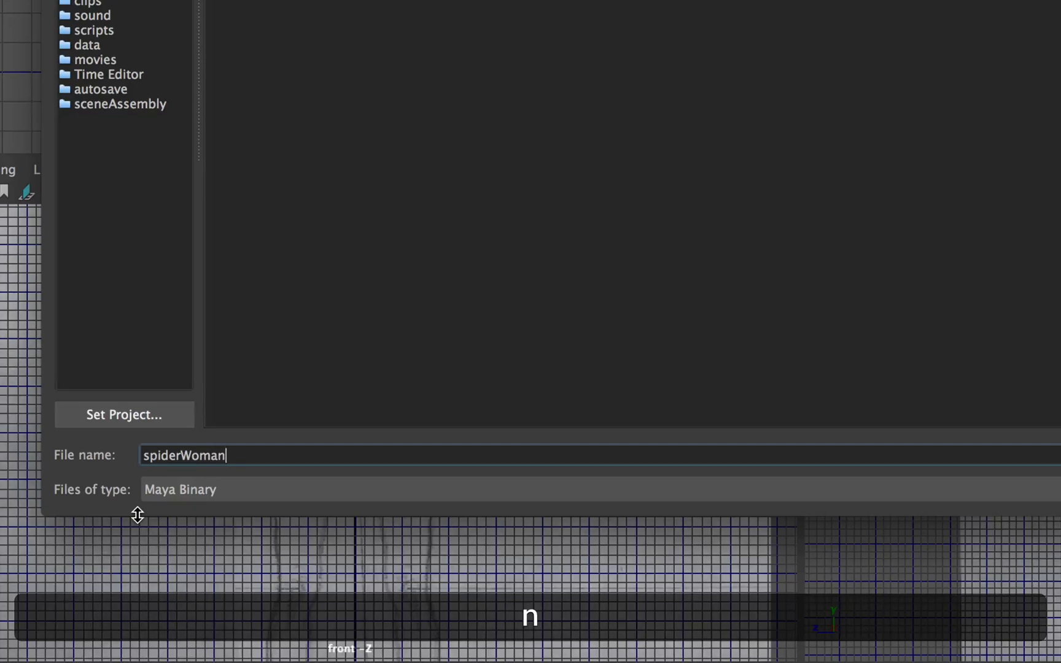
pyautogui.write('_img_01')
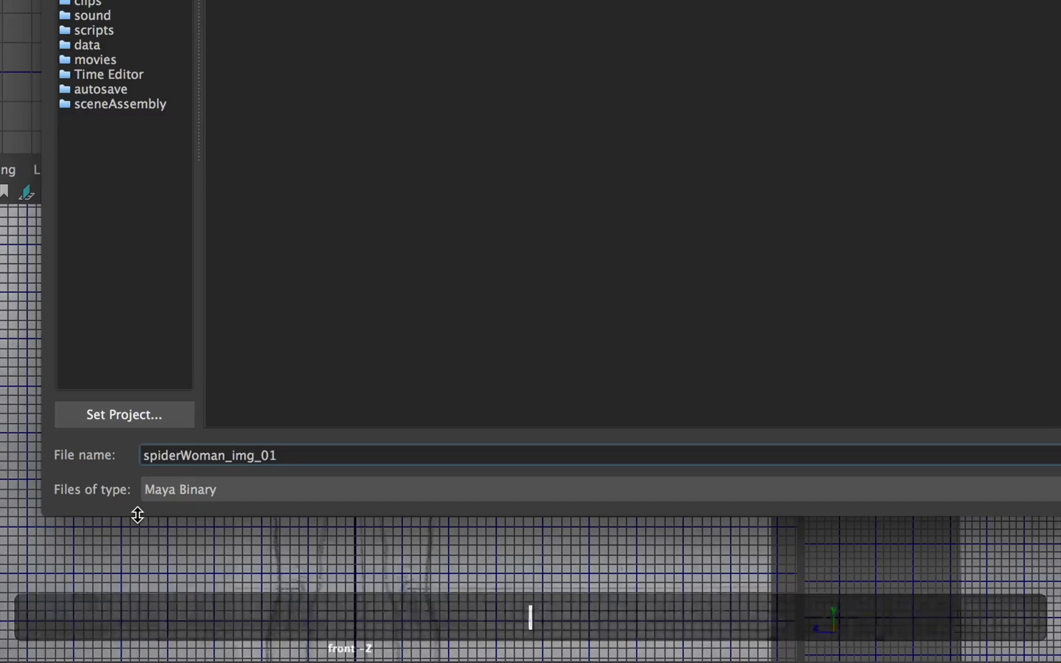
pyautogui.moveTo(254, 456); pyautogui.dragTo(231, 455)
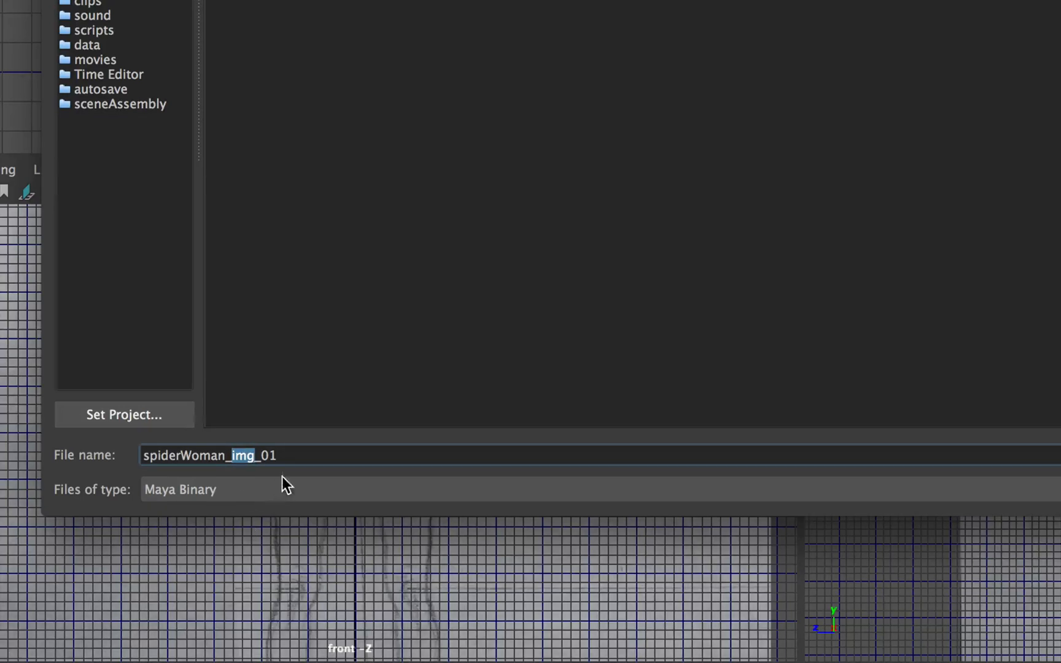
pyautogui.click(287, 460)
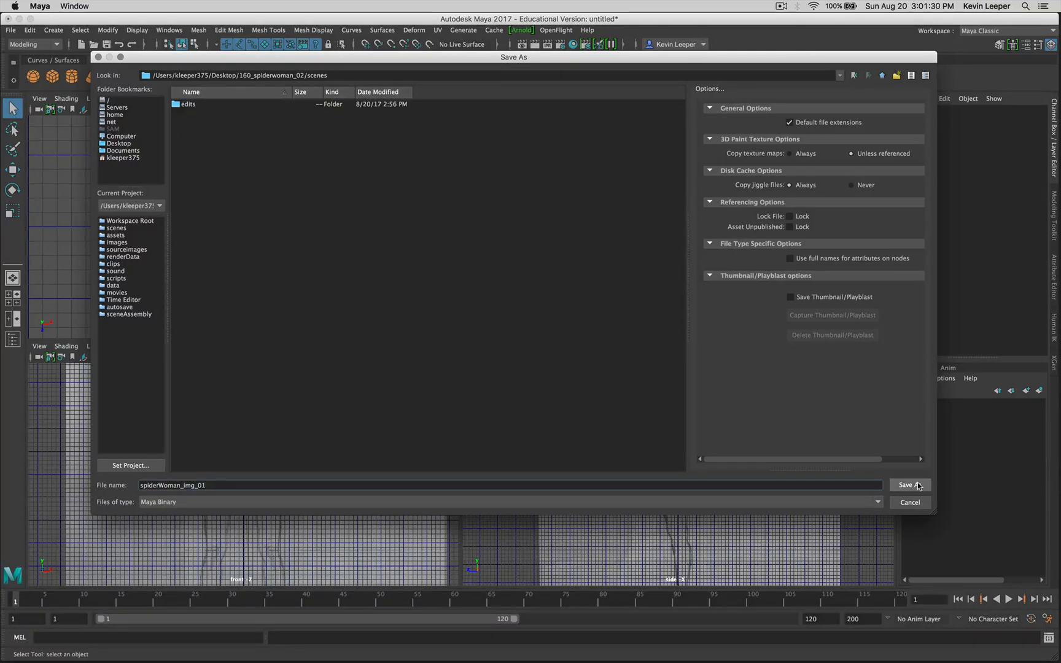
pyautogui.click(917, 485)
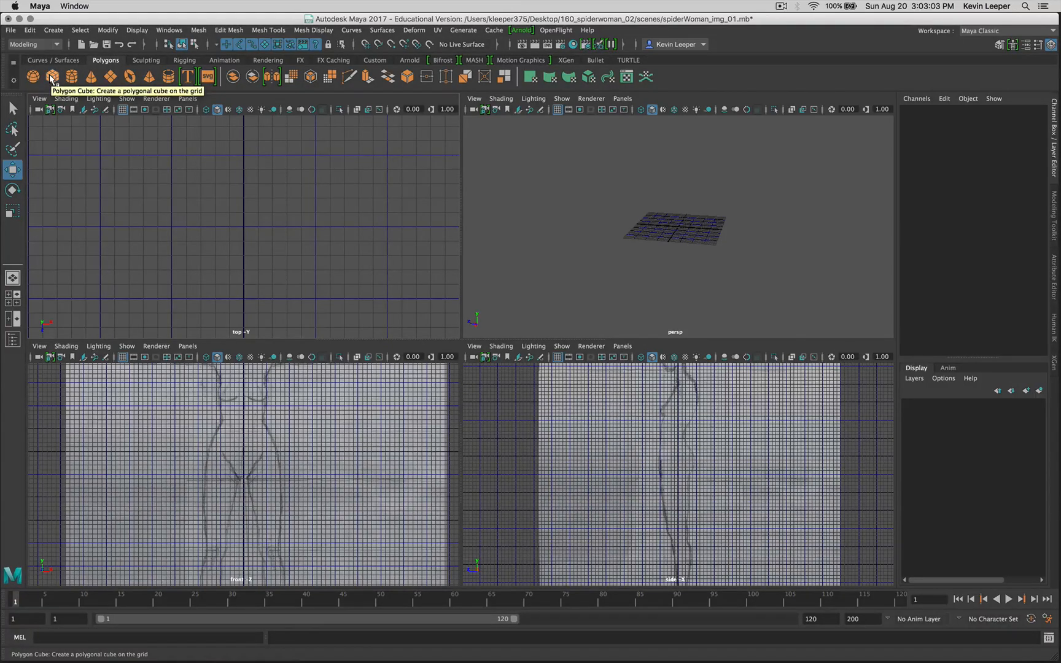
# Create a default polygon cube at the grid centre and enlarge the channel list to reveal its construction inputs.
pyautogui.click(51, 79)
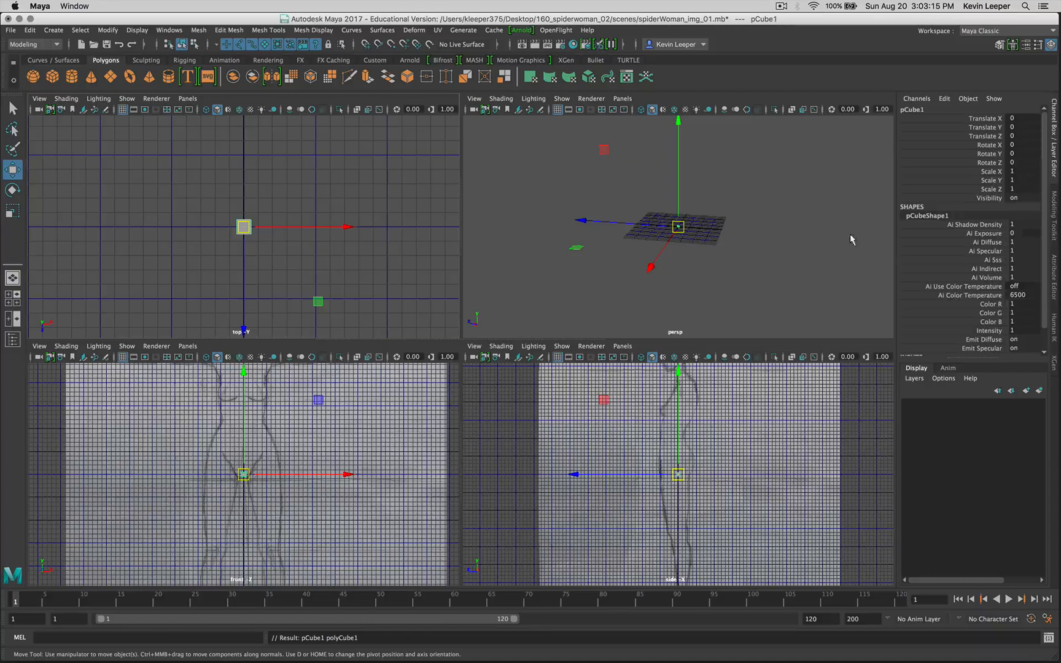
pyautogui.click(816, 245)
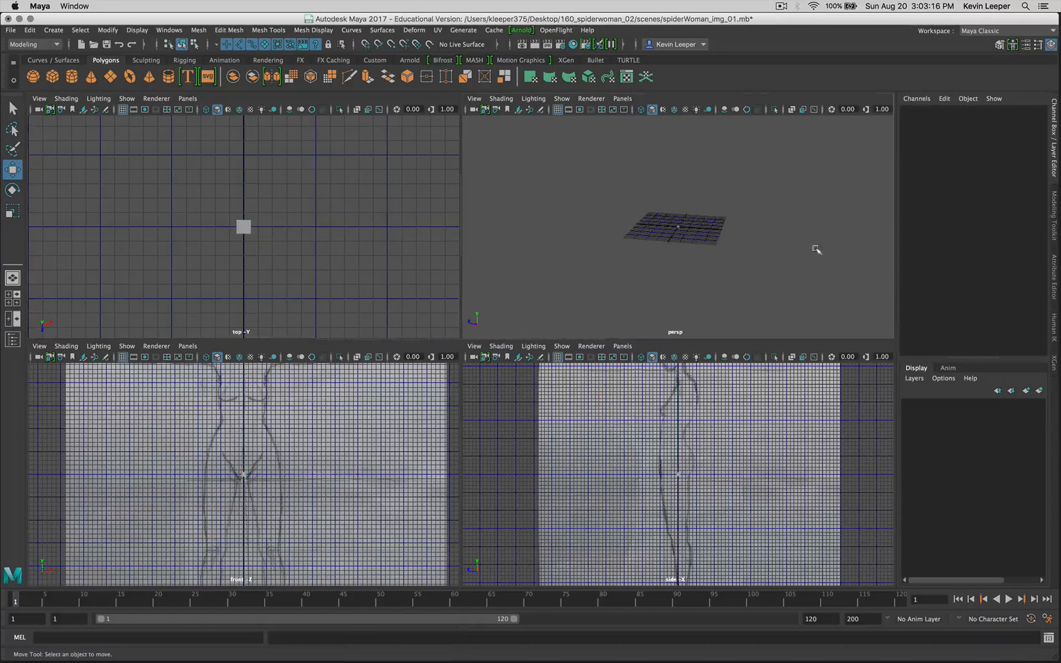
pyautogui.click(244, 228)
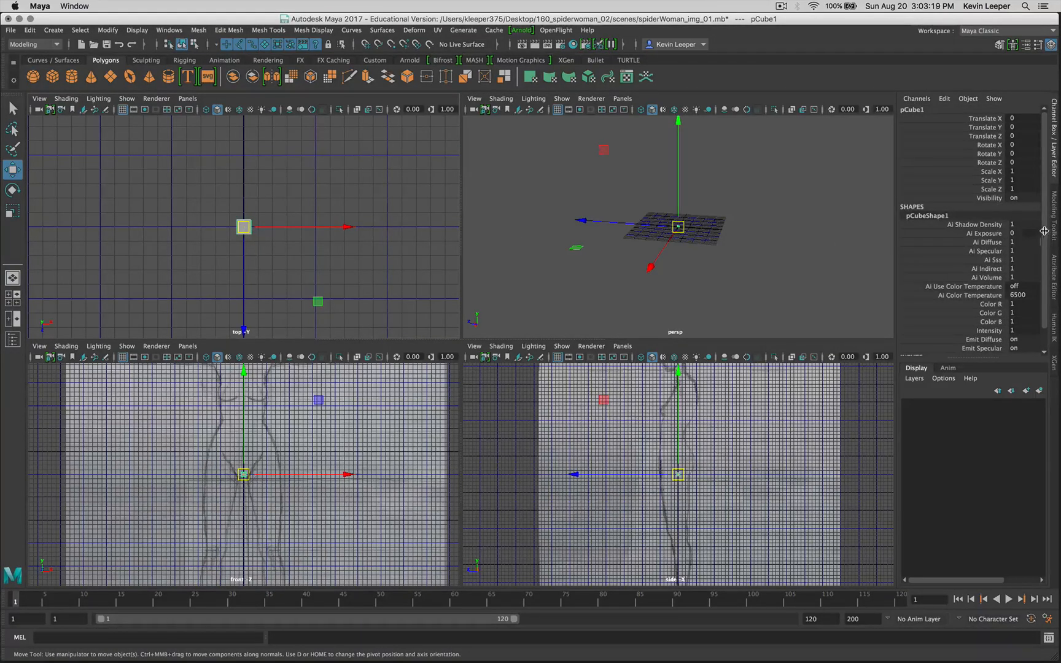
pyautogui.moveTo(1044, 230); pyautogui.dragTo(1054, 278)
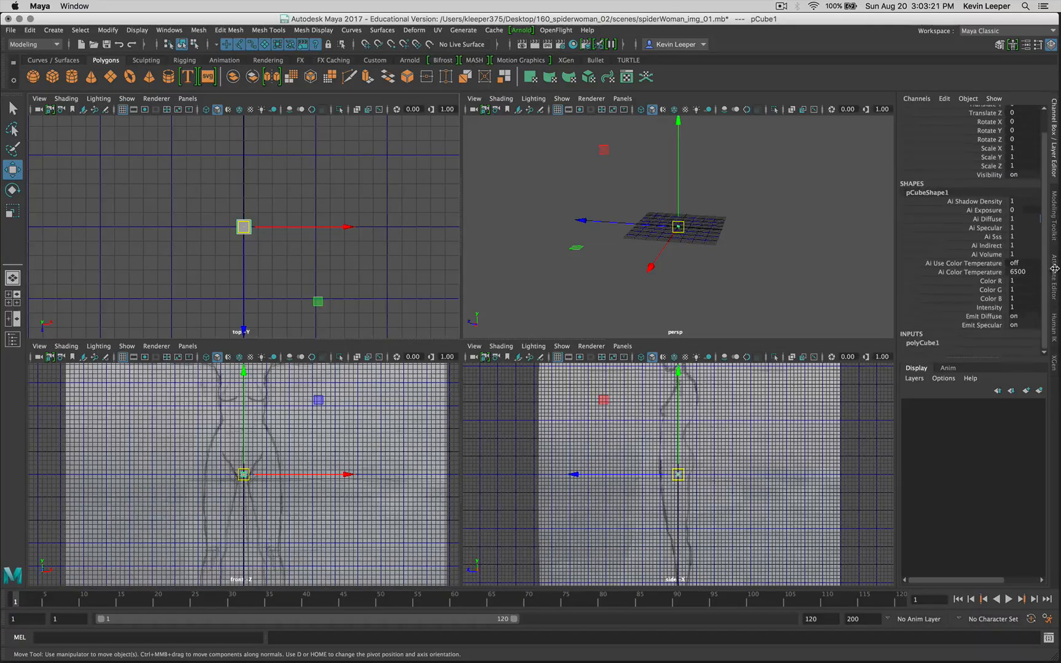
pyautogui.moveTo(976, 356); pyautogui.dragTo(976, 477)
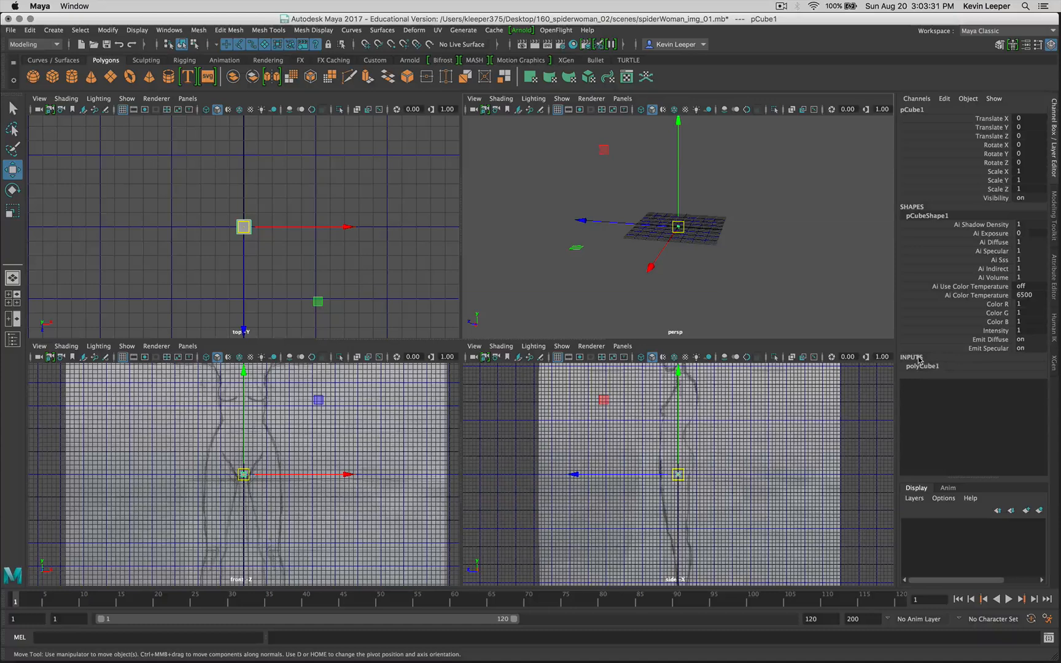
# Set the cube's subdivisions to 3 in width, 6 in height and 3 in depth.
pyautogui.click(921, 367)
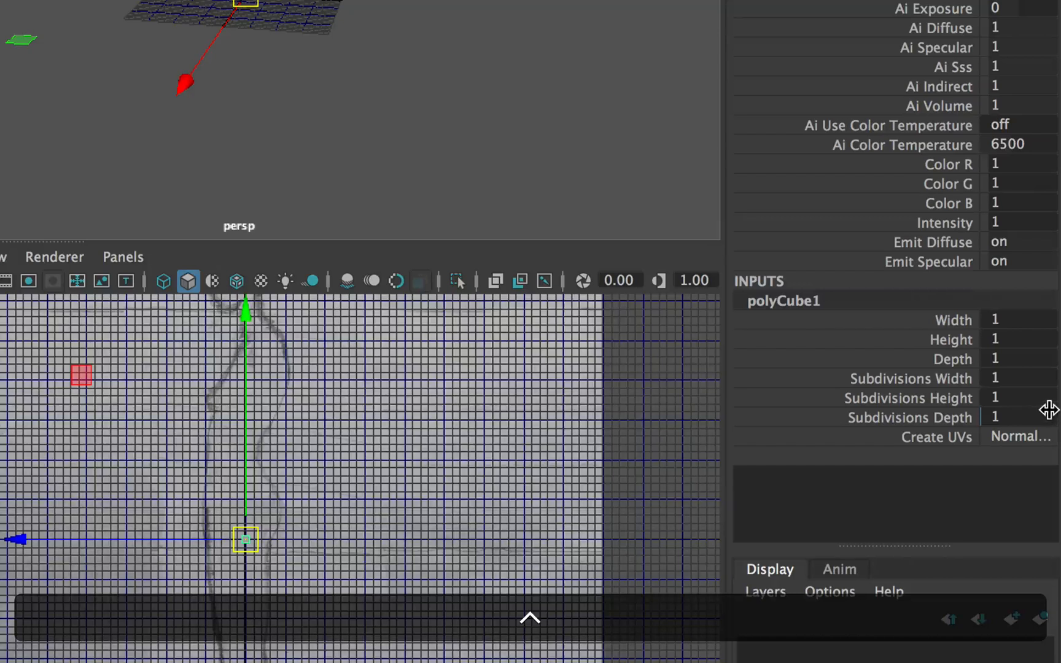
pyautogui.doubleClick(1024, 378)
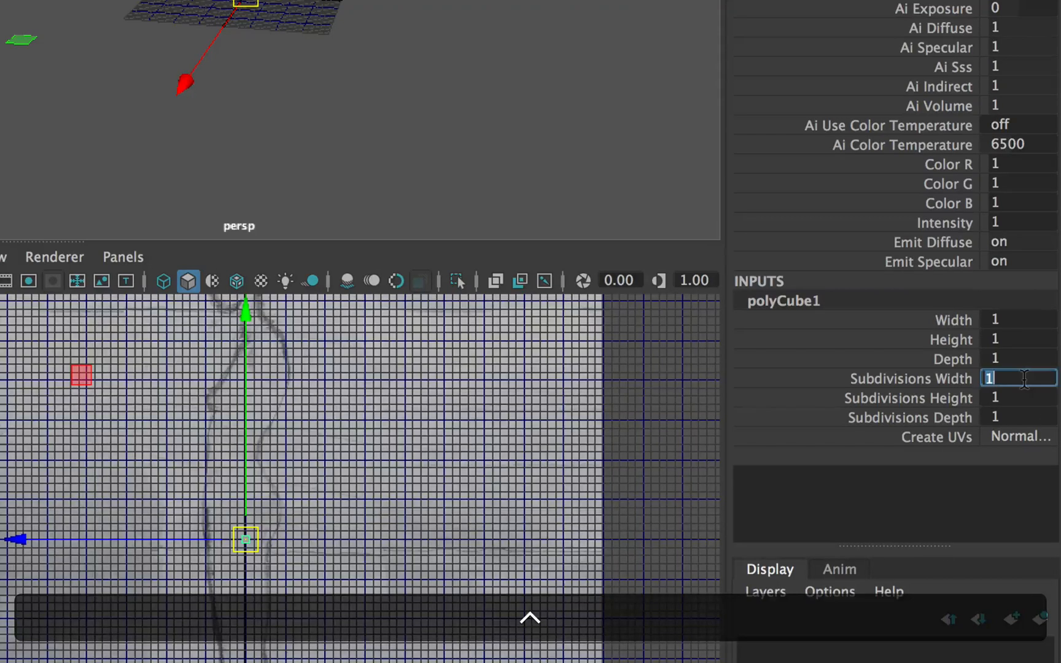
pyautogui.write('3')
pyautogui.press('Tab')
pyautogui.write('6')
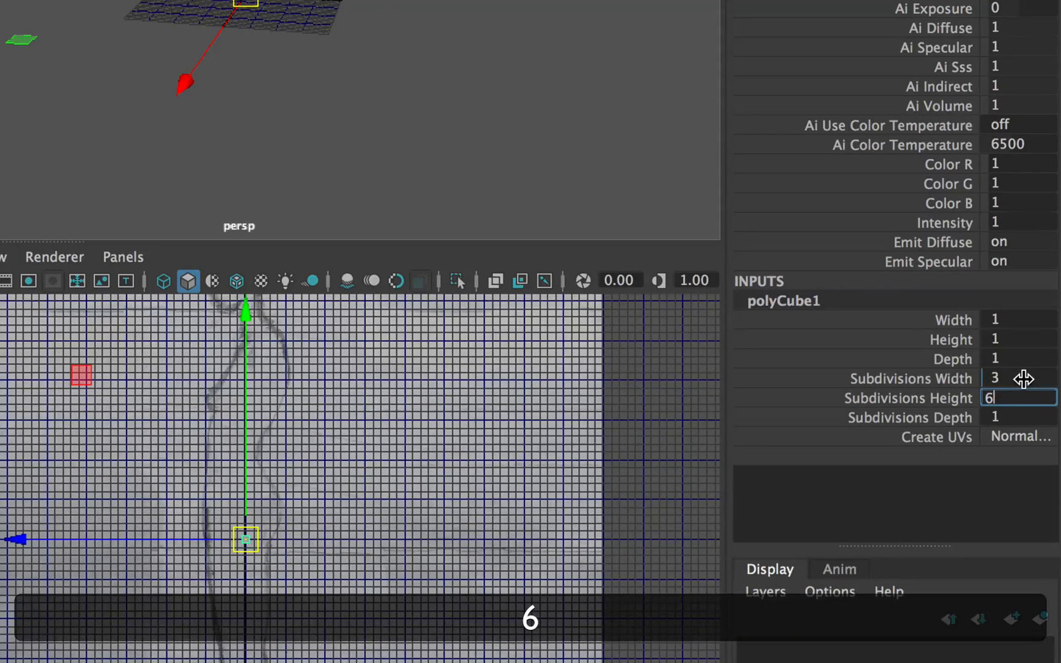
pyautogui.press('Tab')
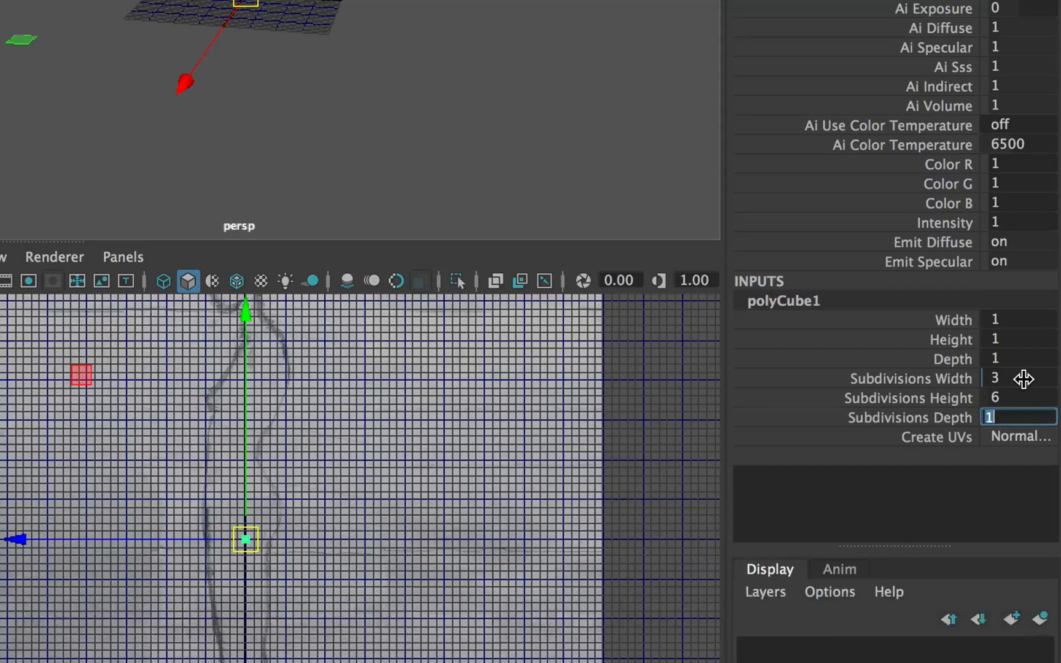
pyautogui.write('3')
pyautogui.press('Return')
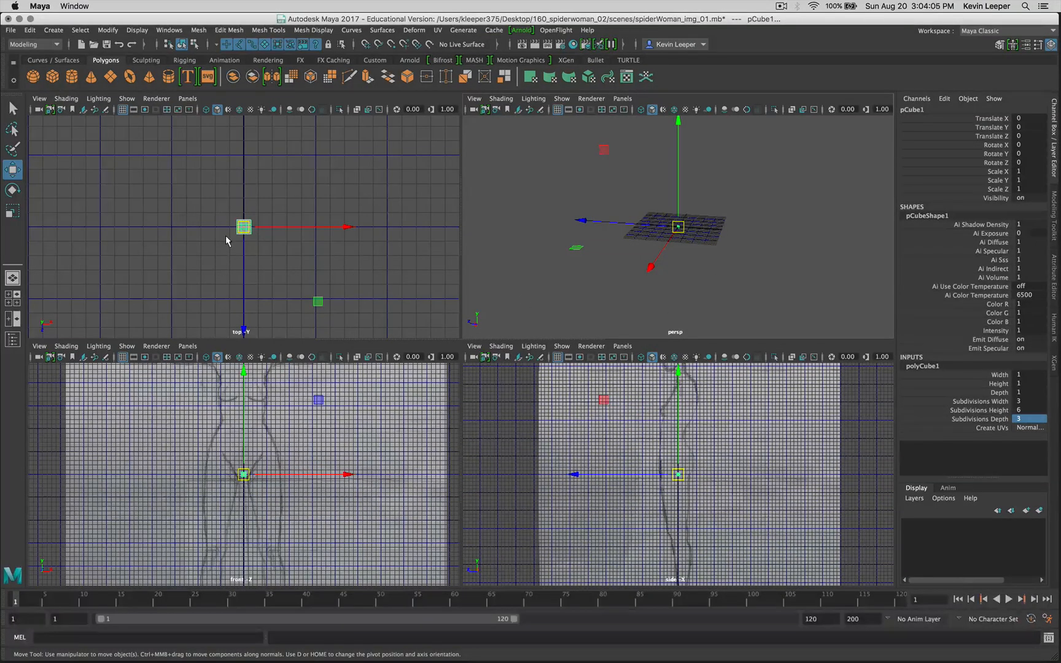
# Switch the subdivided cube from object selection to component selection so its vertices can be picked.
pyautogui.scroll(5, 226, 237)
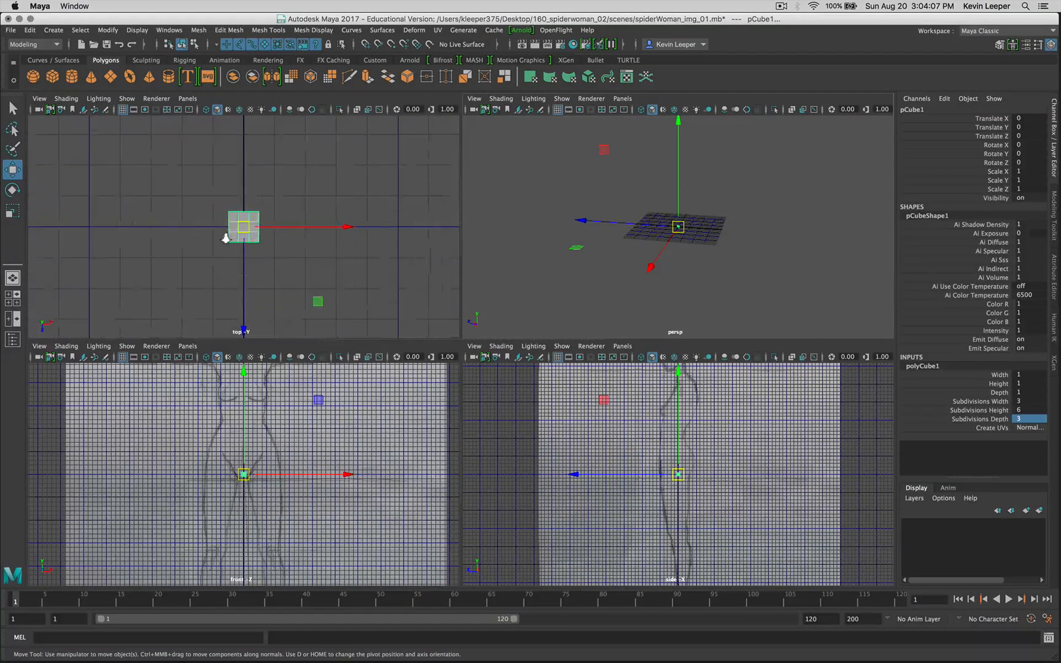
pyautogui.scroll(3, 225, 236)
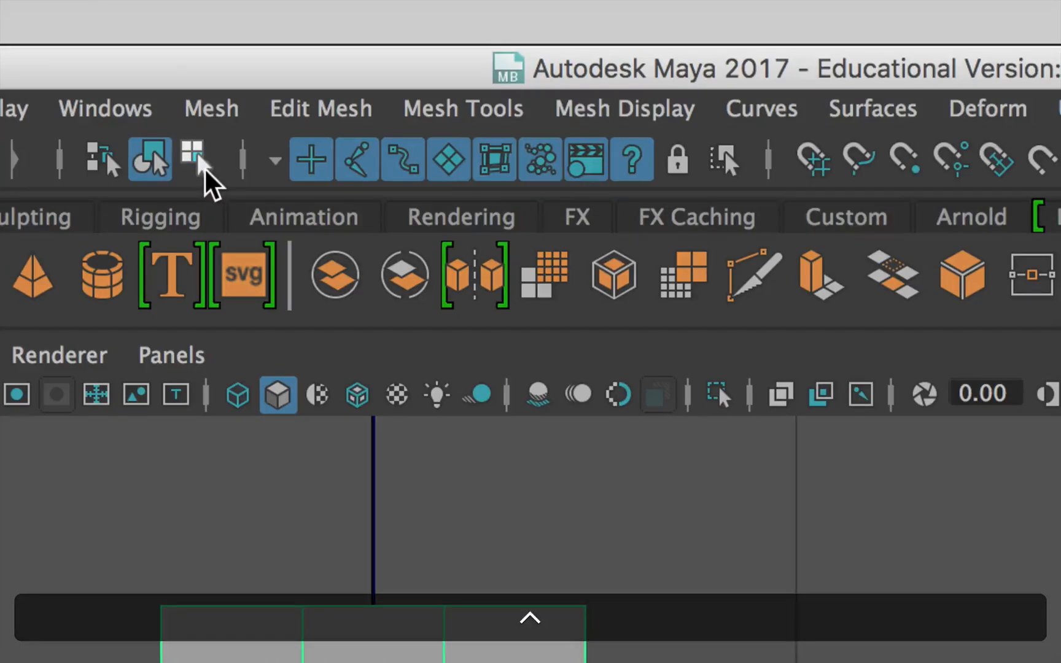
pyautogui.click(203, 172)
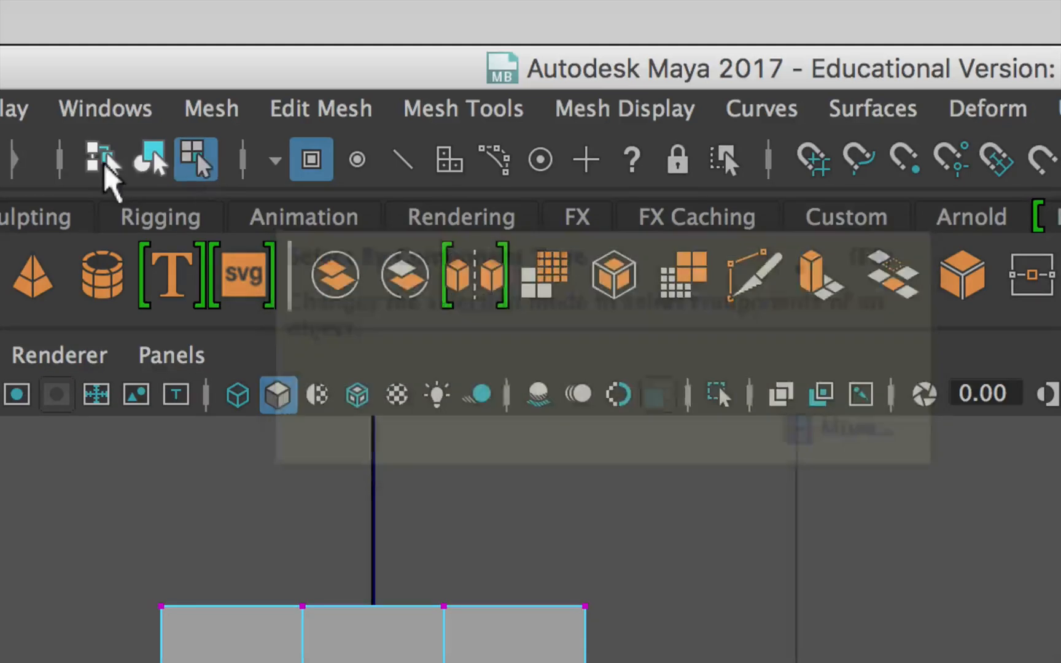
pyautogui.click(146, 163)
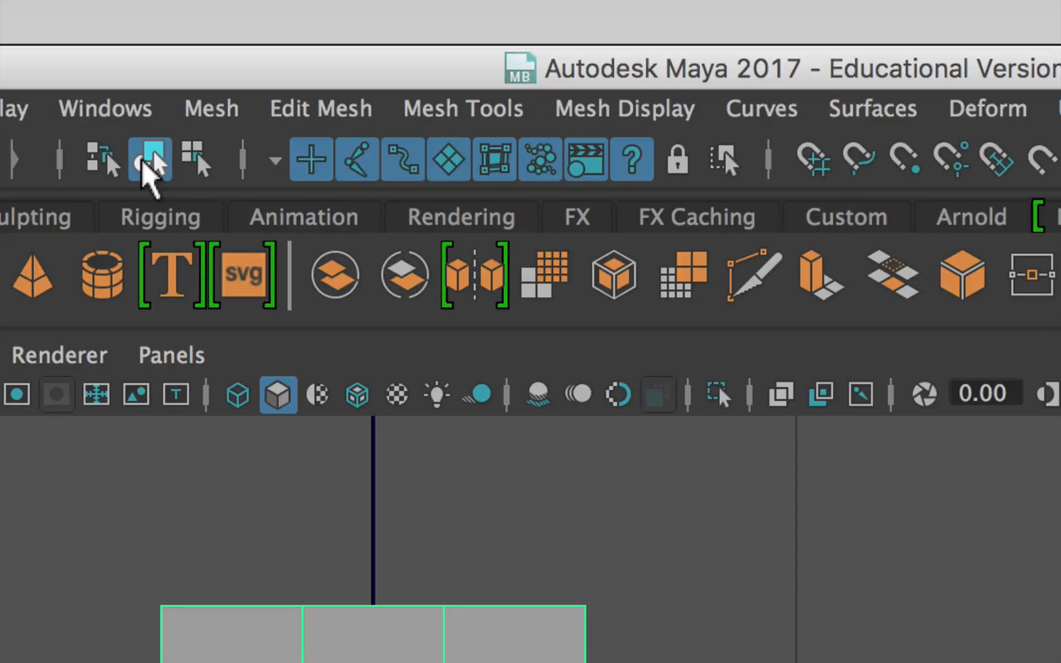
pyautogui.click(194, 158)
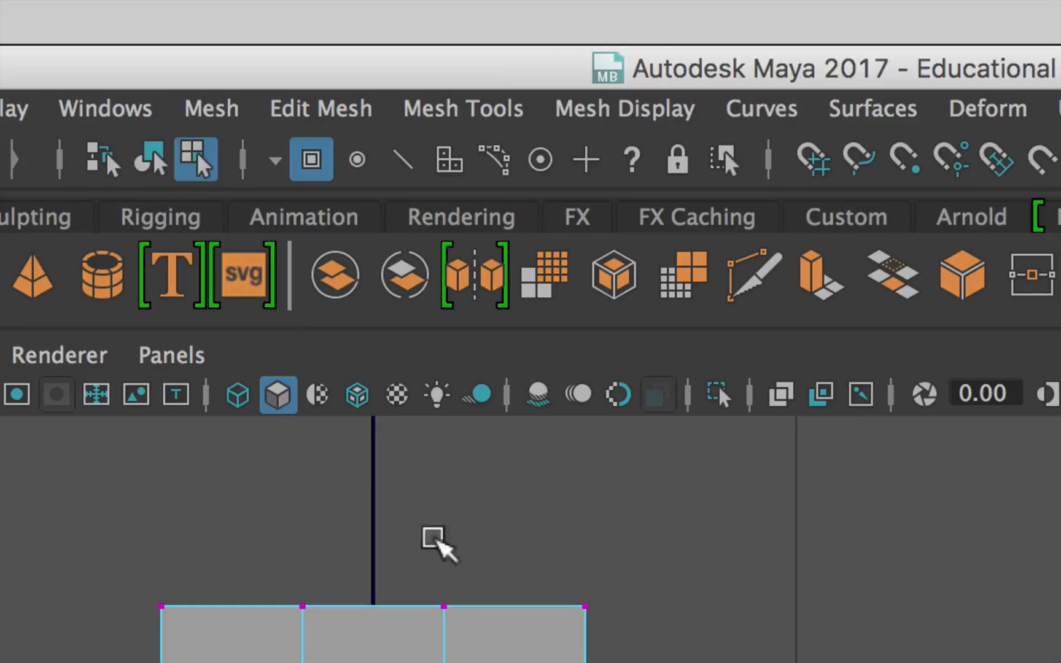
# Select the vertices at the cube's upper-left corner in the top view and activate the Select tool.
pyautogui.scroll(3, 277, 584)
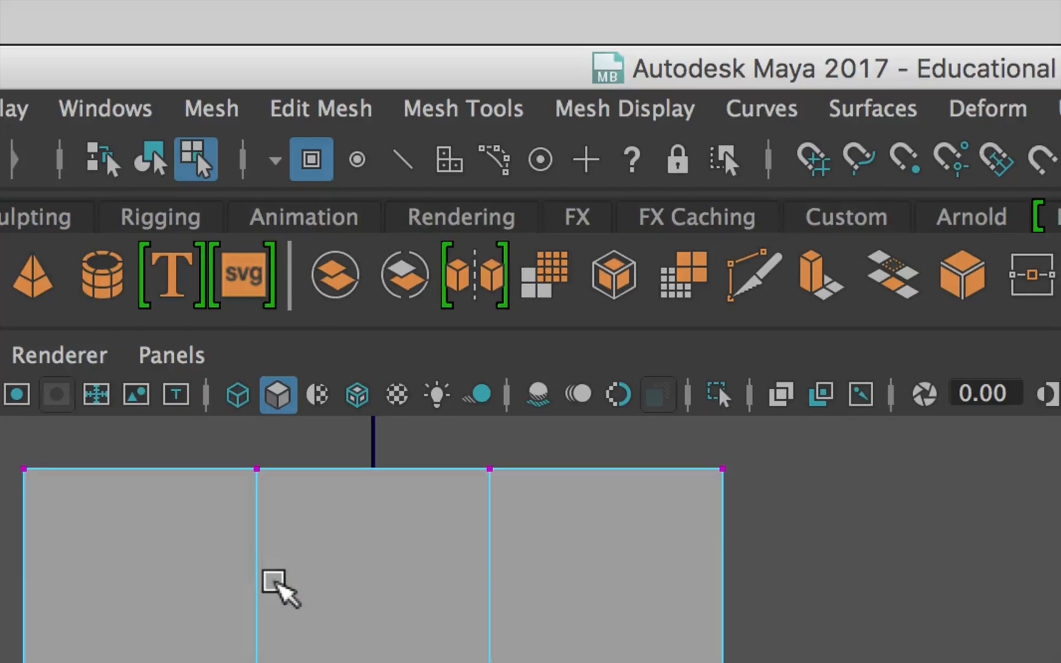
pyautogui.scroll(3, 278, 587)
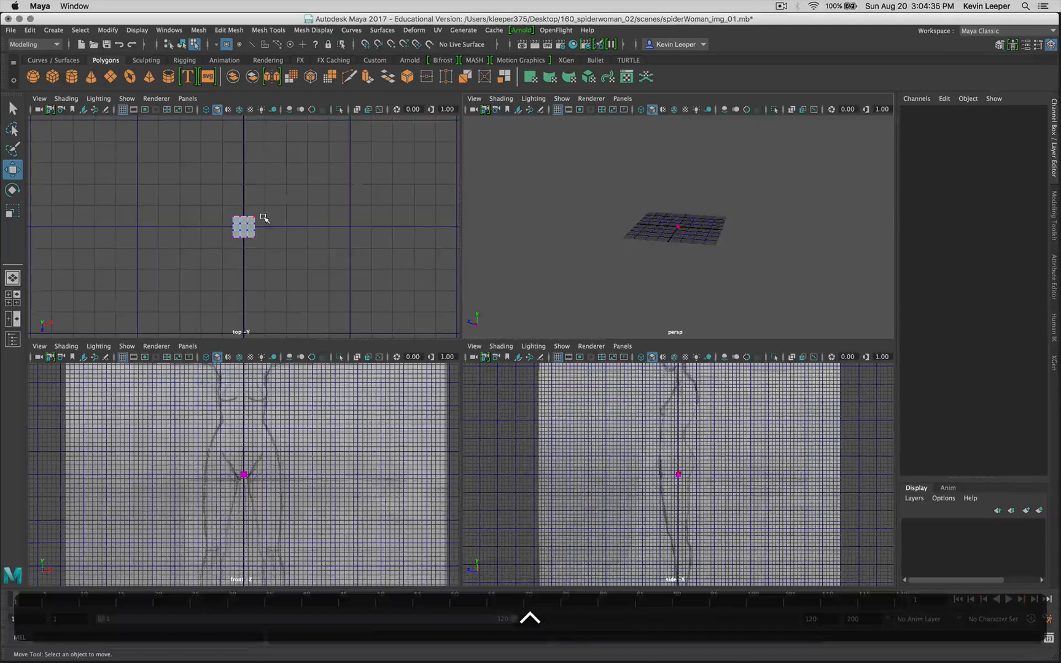
pyautogui.scroll(5, 263, 218)
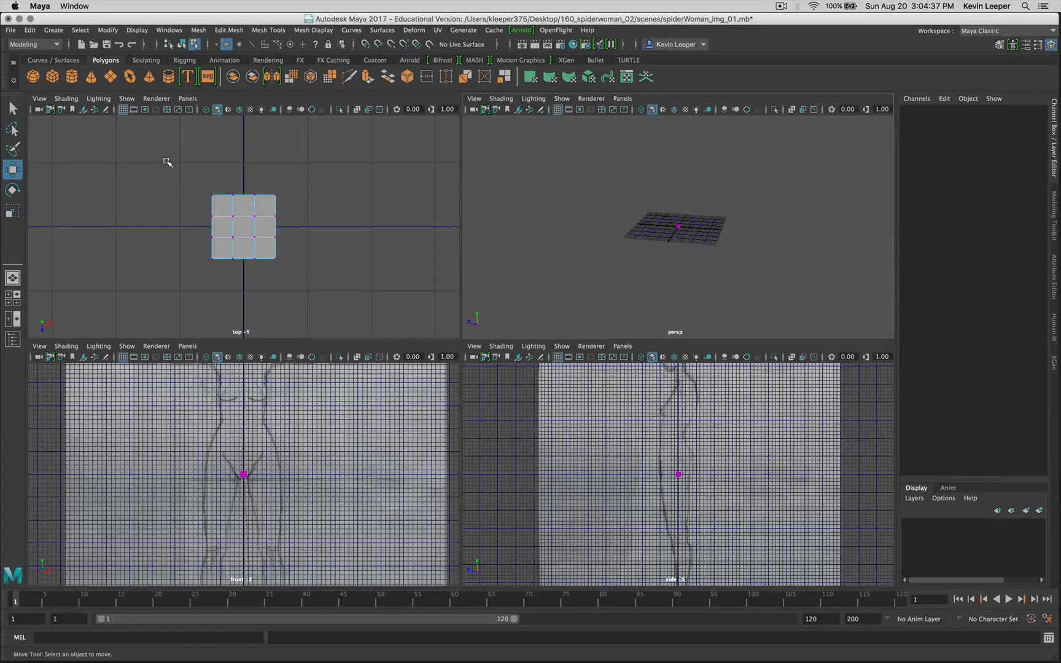
pyautogui.moveTo(164, 156); pyautogui.dragTo(228, 211)
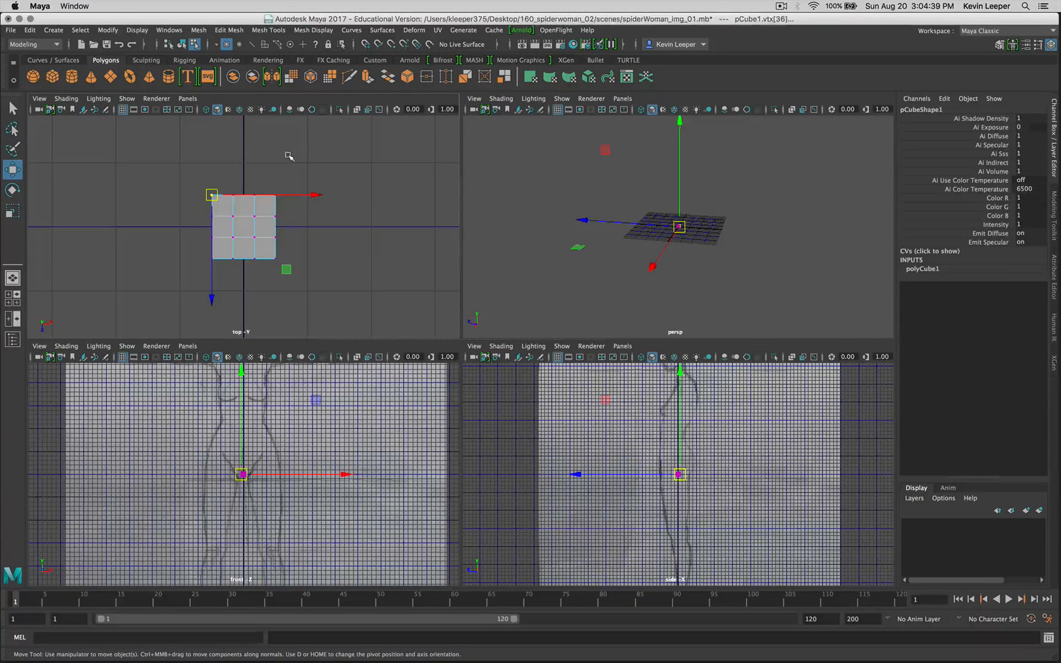
pyautogui.press('q')
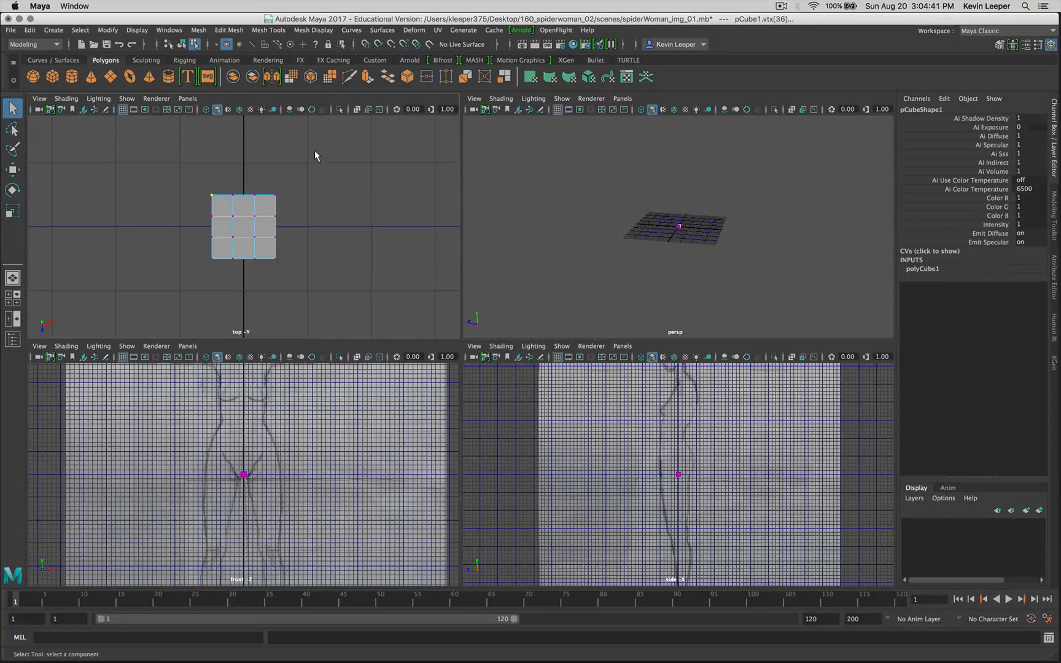
# Select the vertices along all four vertical corner edges of the cube in the top view and activate the Scale tool.
pyautogui.moveTo(314, 163); pyautogui.dragTo(265, 209)
pyautogui.press('f')
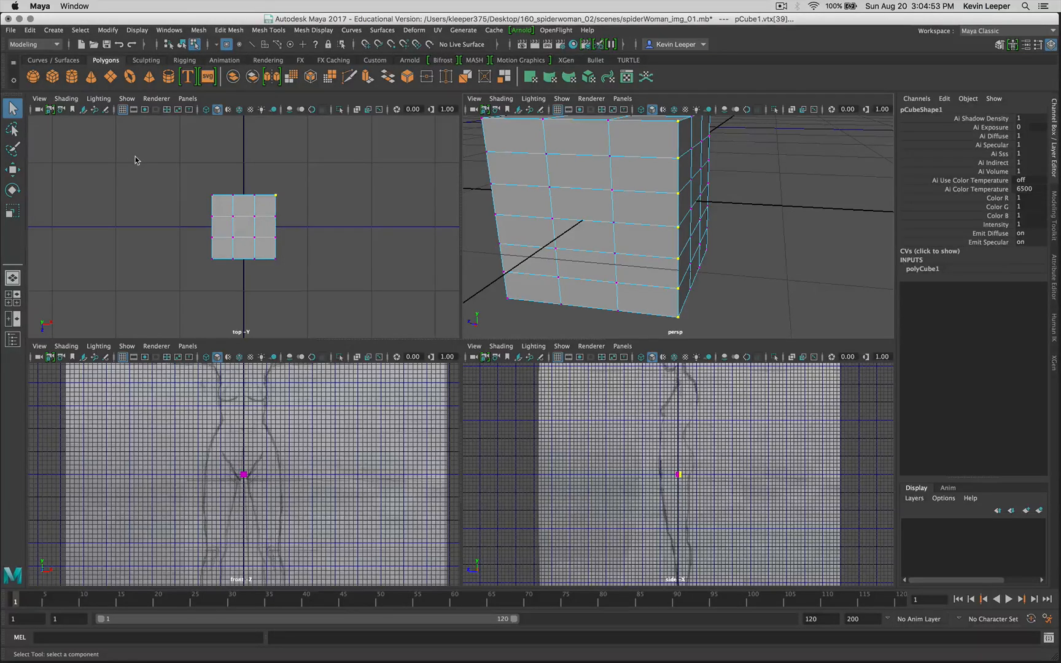
pyautogui.keyDown('shift'); pyautogui.moveTo(136, 158); pyautogui.dragTo(228, 217); pyautogui.keyUp('shift')
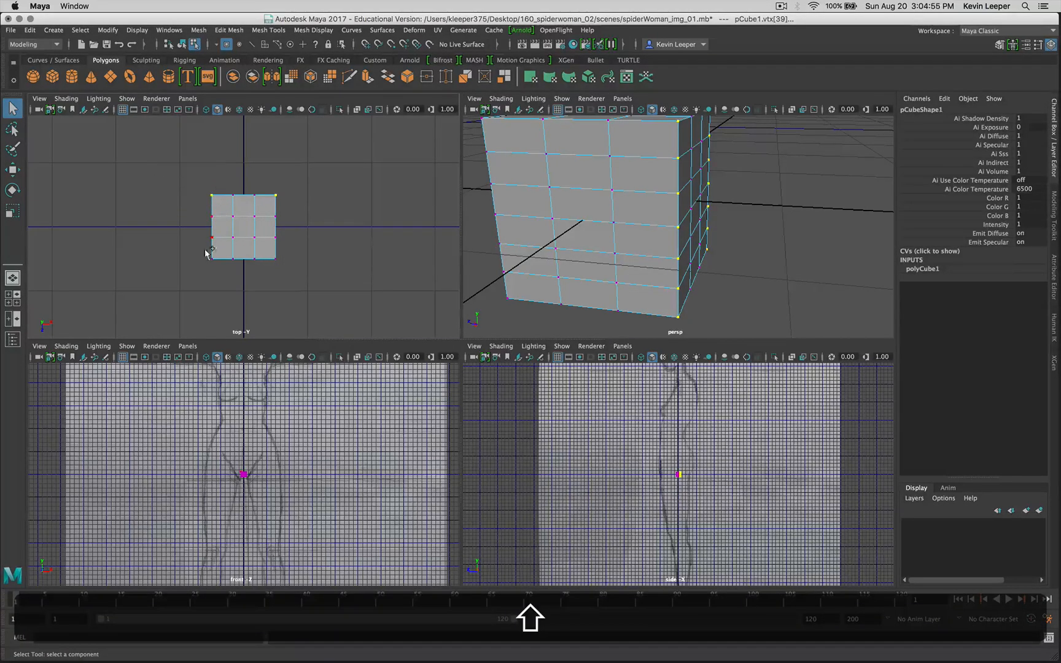
pyautogui.keyDown('shift'); pyautogui.moveTo(171, 251); pyautogui.dragTo(217, 278); pyautogui.keyUp('shift')
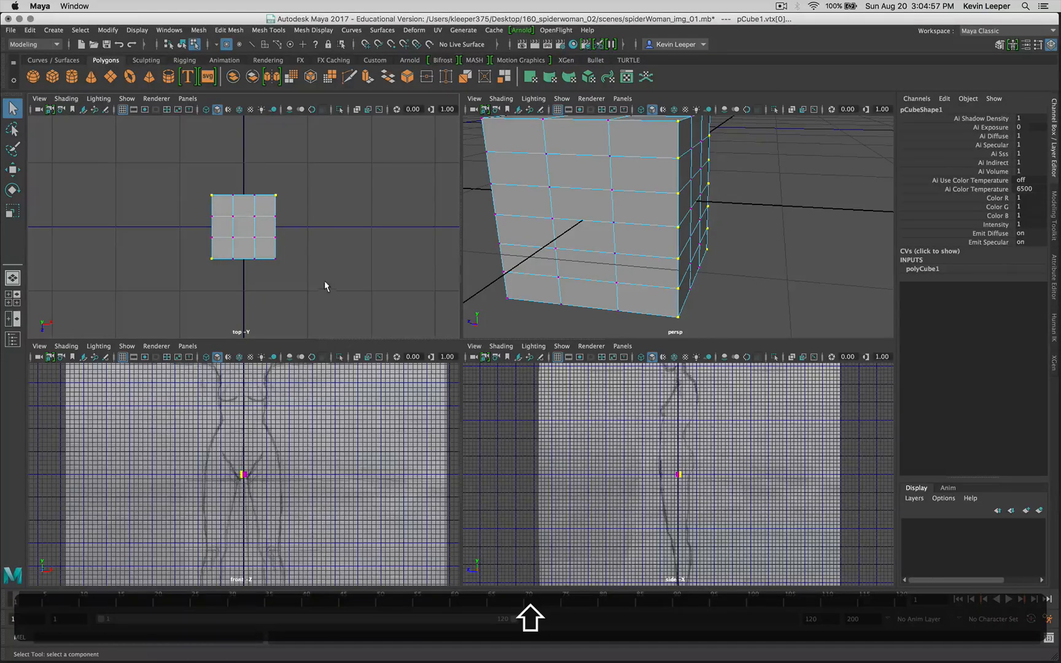
pyautogui.keyDown('shift'); pyautogui.moveTo(329, 285); pyautogui.dragTo(271, 257); pyautogui.keyUp('shift')
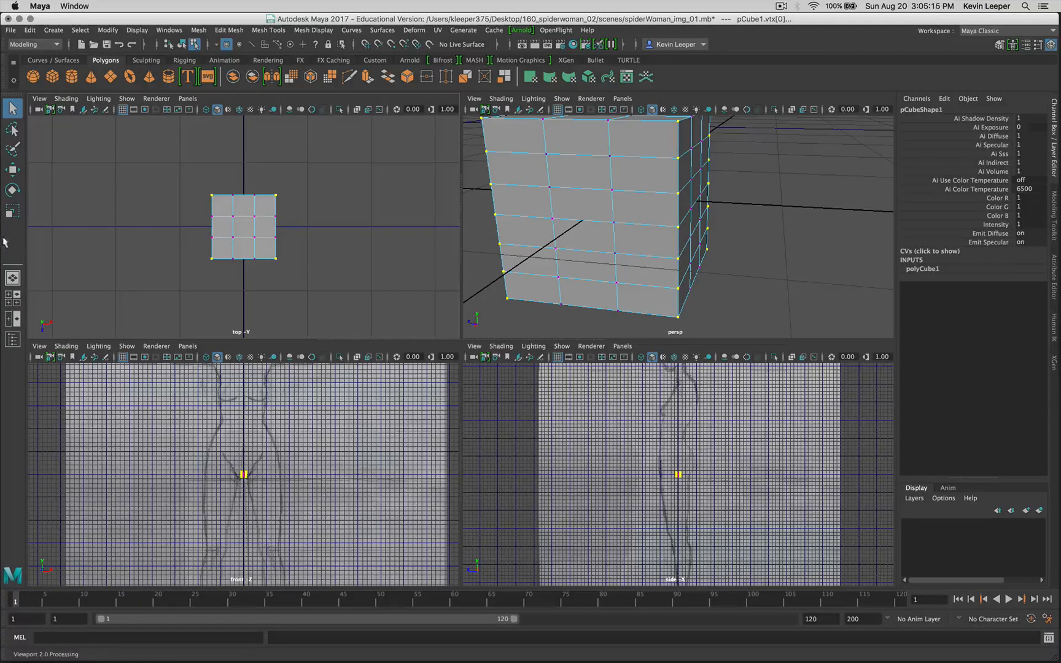
pyautogui.click(13, 210)
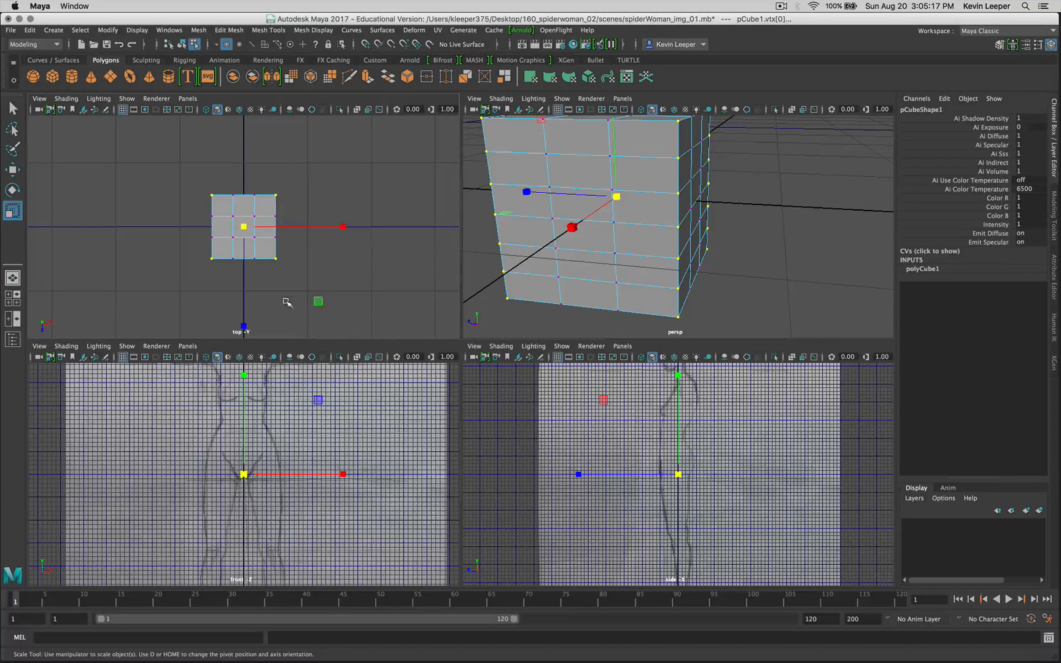
# Try to round the cube by scaling the corner vertices inward along X and Z separately.
pyautogui.moveTo(343, 228); pyautogui.dragTo(331, 230)
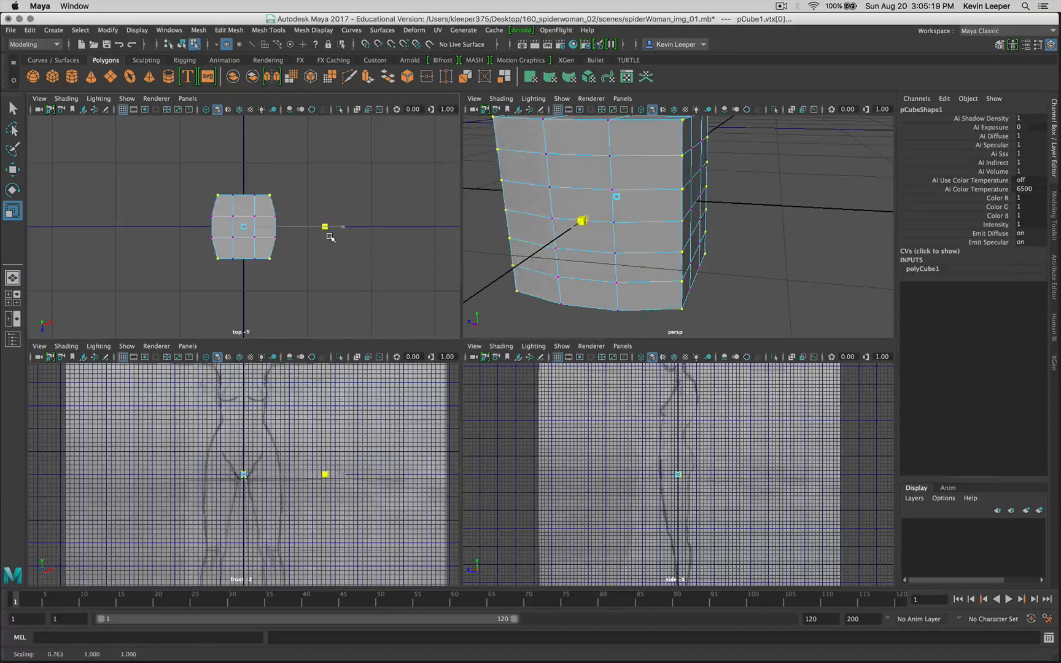
pyautogui.moveTo(241, 335); pyautogui.dragTo(241, 306)
pyautogui.press('z')
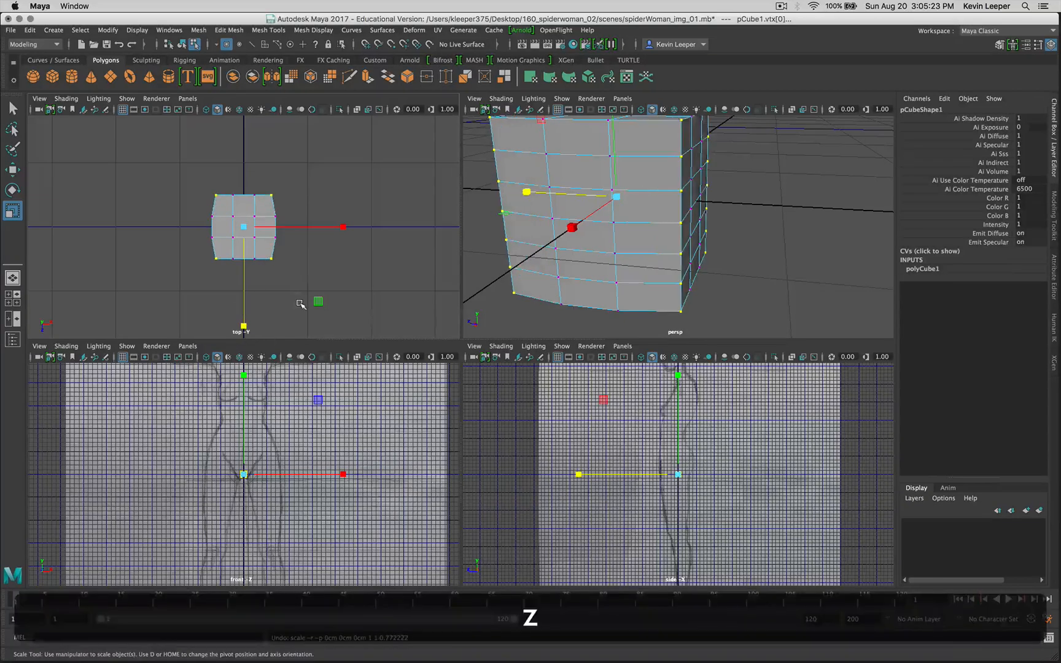
pyautogui.press('z')
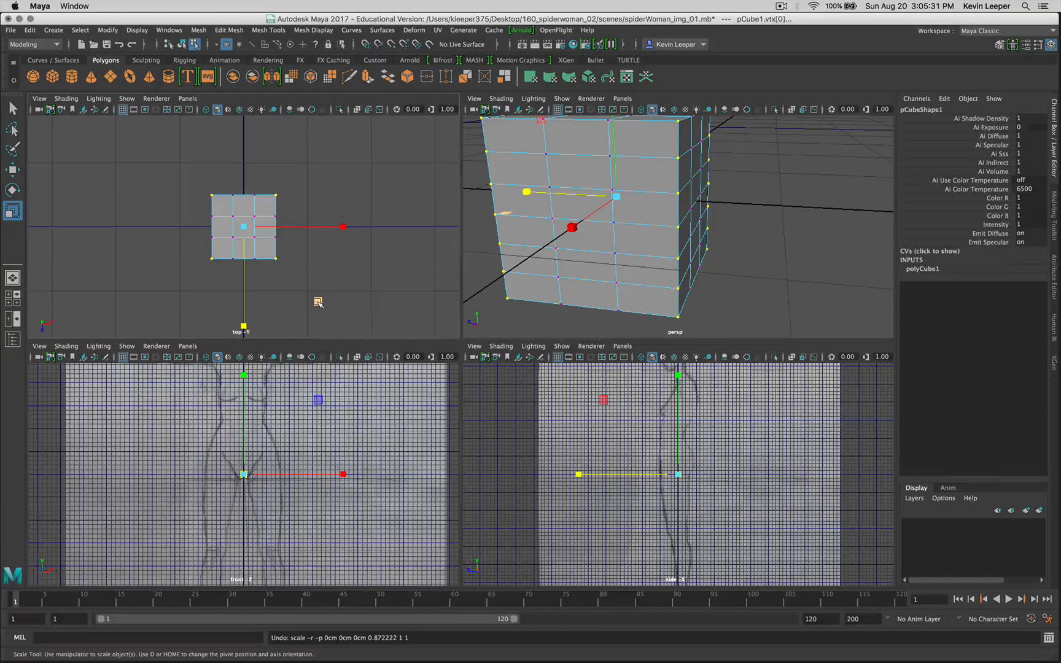
# Scale the corner vertices inward along X and Z together so the cube's outline in the top view becomes roughly circular.
pyautogui.moveTo(318, 302); pyautogui.dragTo(310, 297)
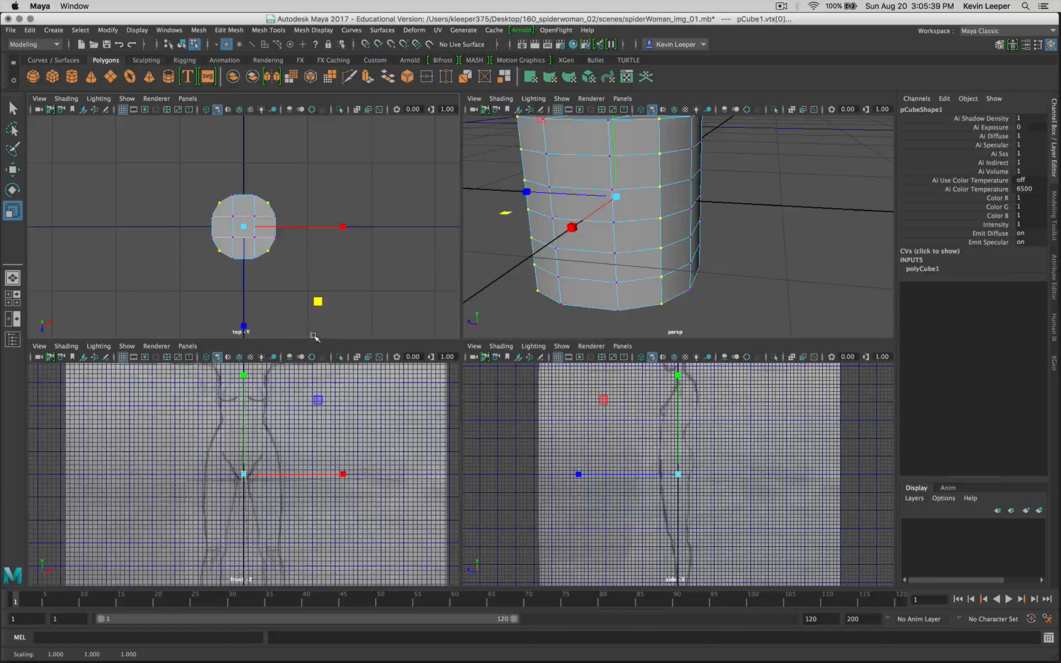
pyautogui.scroll(2, 684, 228)
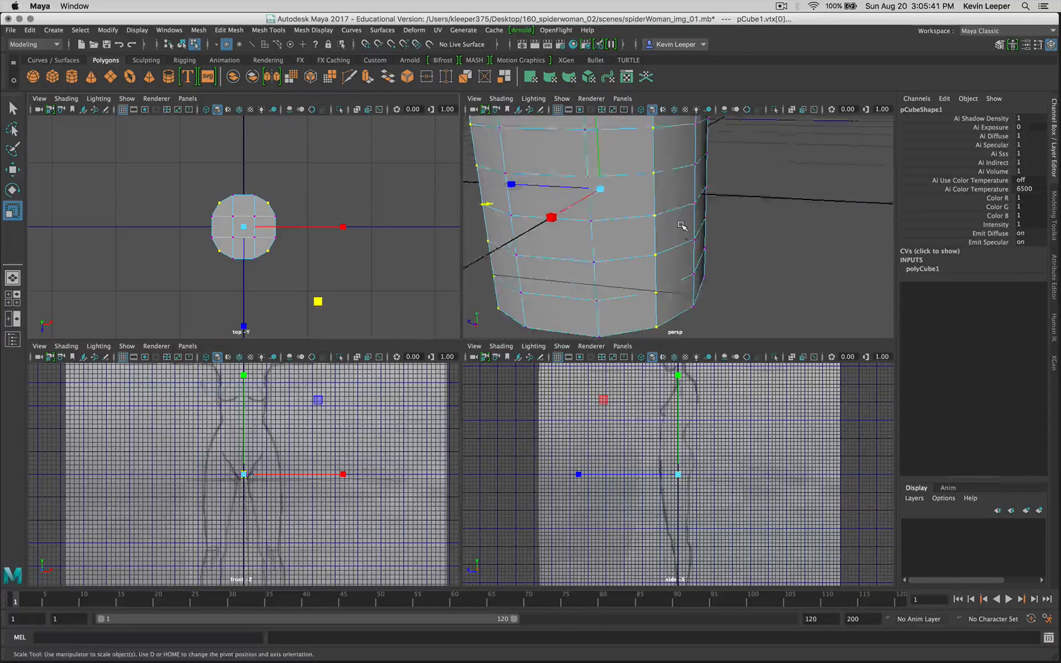
pyautogui.scroll(-5, 684, 227)
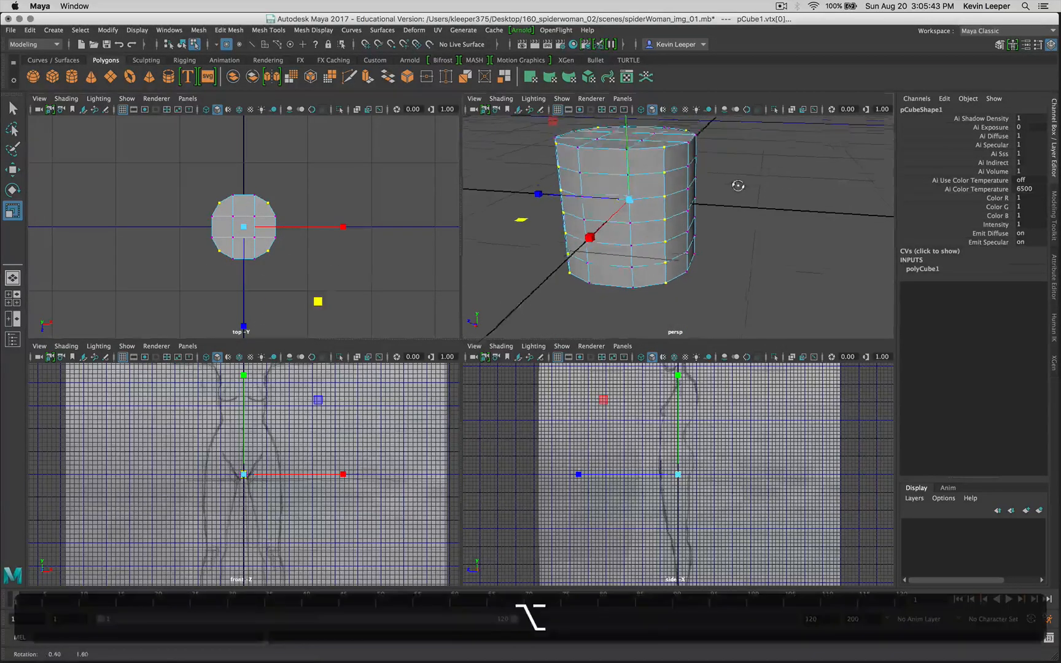
pyautogui.keyDown('alt'); pyautogui.moveTo(737, 185); pyautogui.dragTo(717, 206); pyautogui.keyUp('alt')
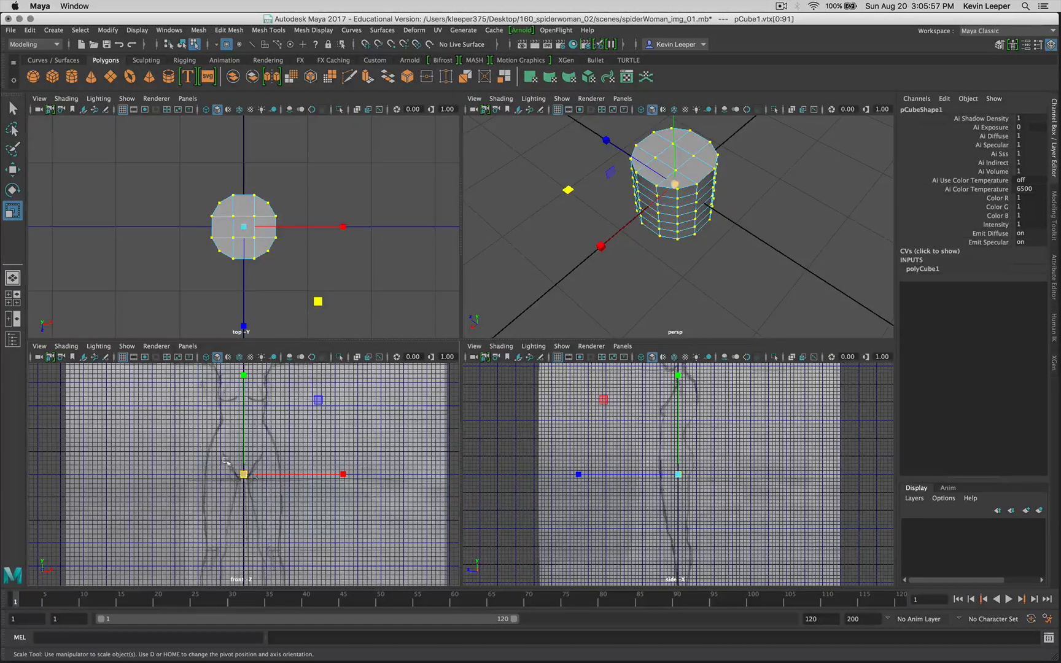
# Select all the vertices of the rounded mesh.
pyautogui.click(207, 447)
pyautogui.moveTo(207, 443); pyautogui.dragTo(279, 500)
pyautogui.moveTo(159, 176); pyautogui.dragTo(336, 300)
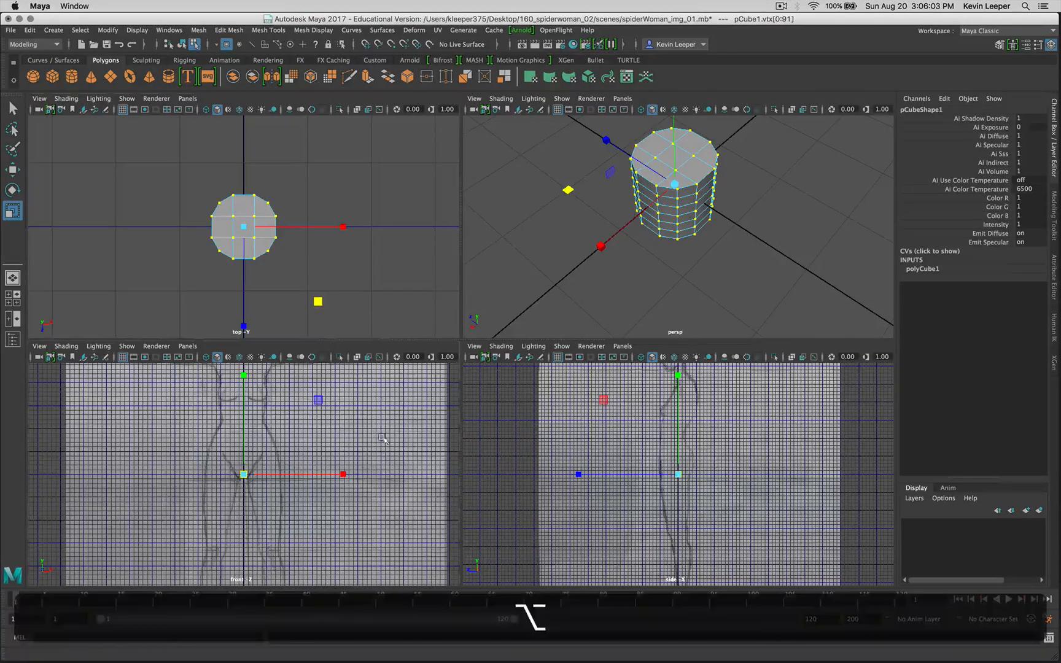
# Examine the torso of the front reference drawing and compare the single views with the four-view layout.
pyautogui.keyDown('alt'); pyautogui.moveTo(382, 449); pyautogui.dragTo(388, 497, button='middle'); pyautogui.keyUp('alt')
pyautogui.press('space')
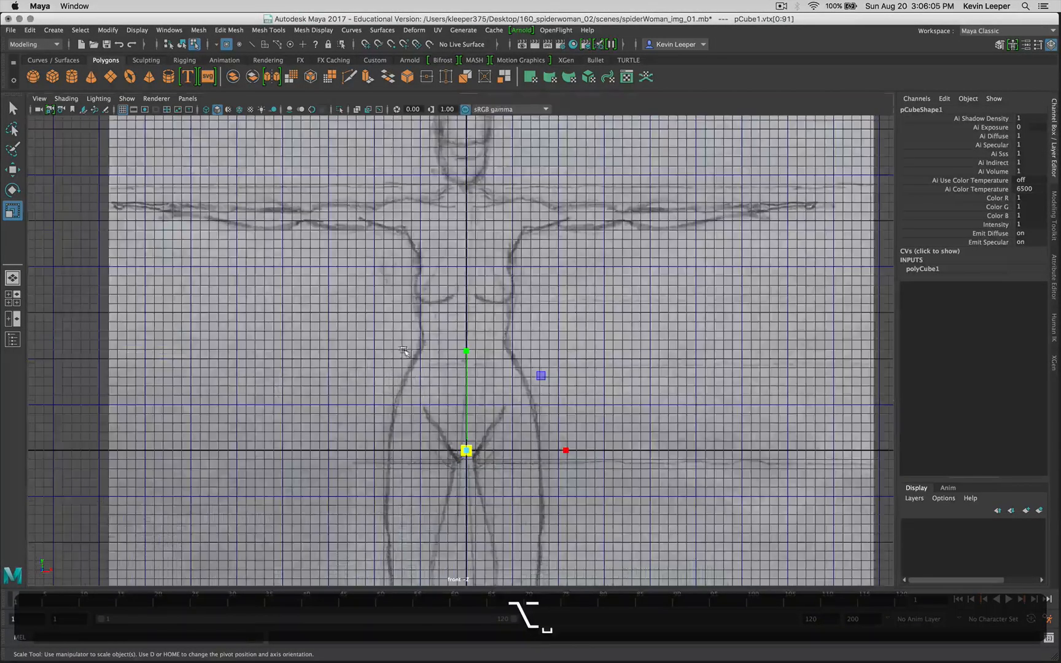
pyautogui.press('space')
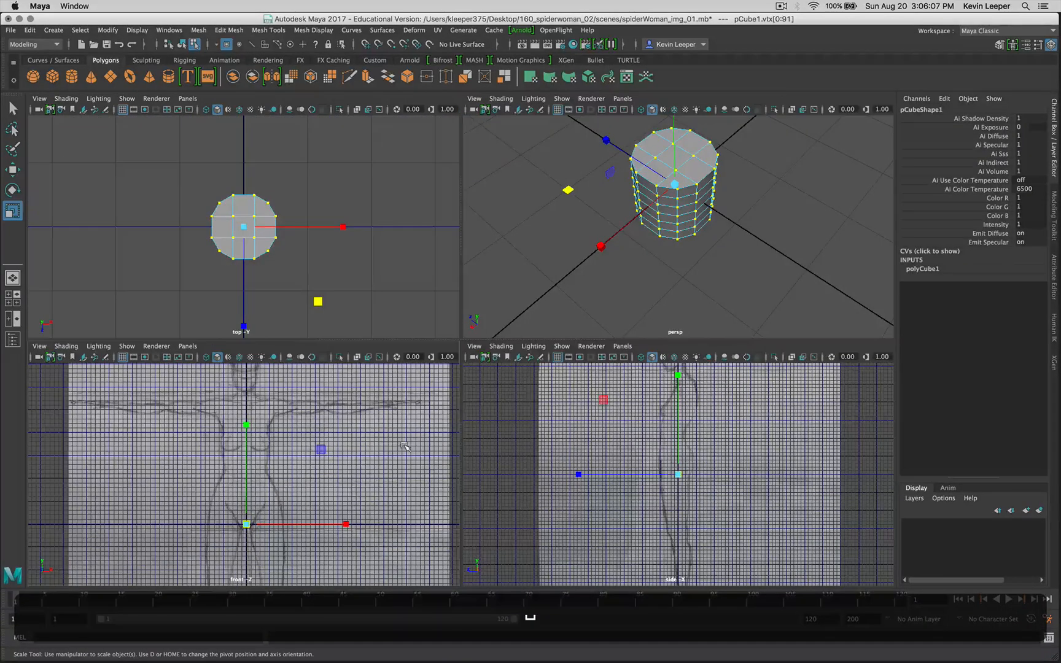
pyautogui.press('space')
pyautogui.press('space')
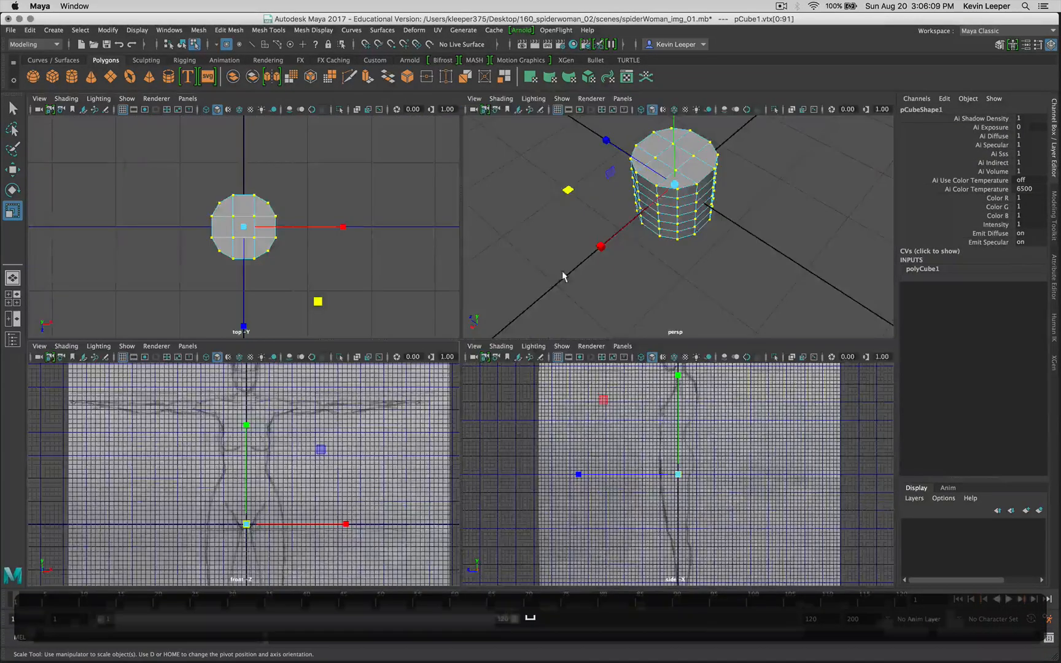
pyautogui.press('space')
pyautogui.press('space')
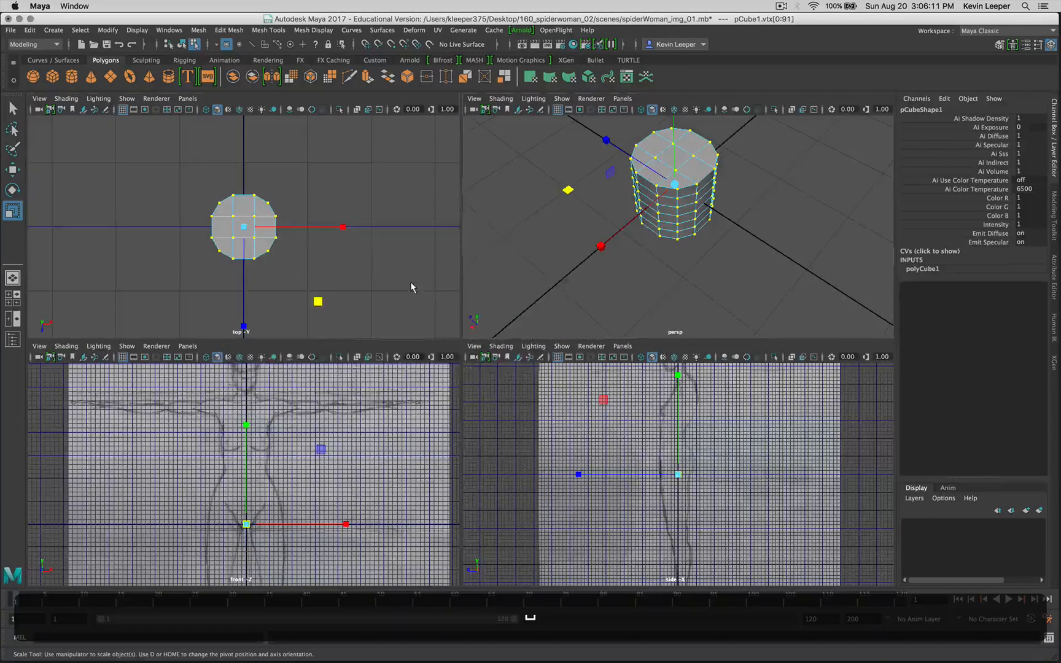
pyautogui.press('space')
pyautogui.press('space')
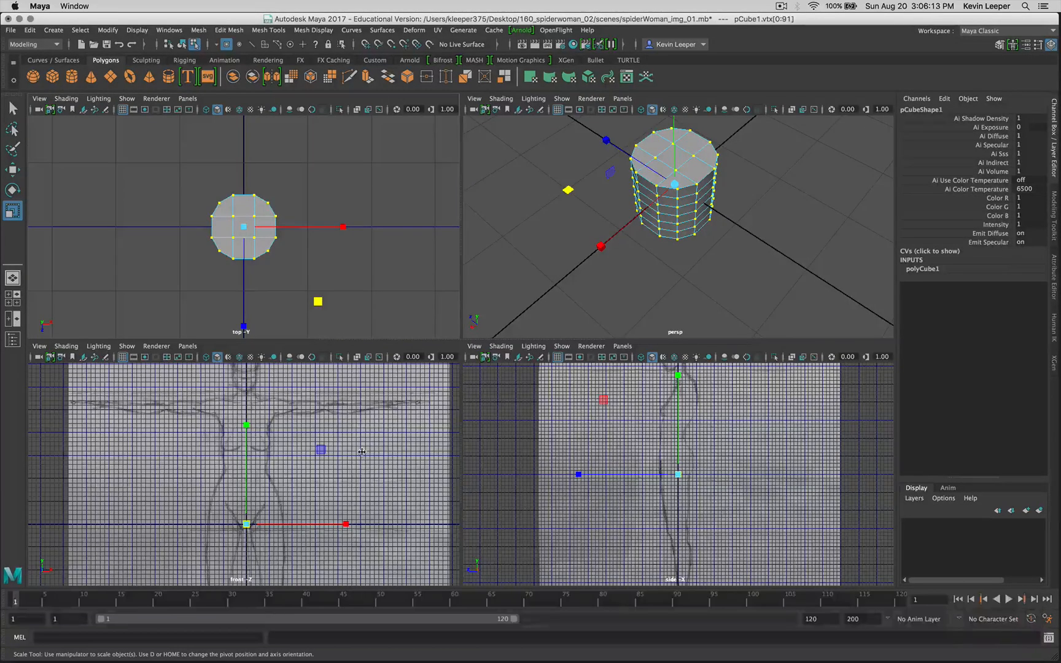
# Move all the vertices up to the middle of the torso in the front view and scale them uniformly to the waist's width.
pyautogui.press('space')
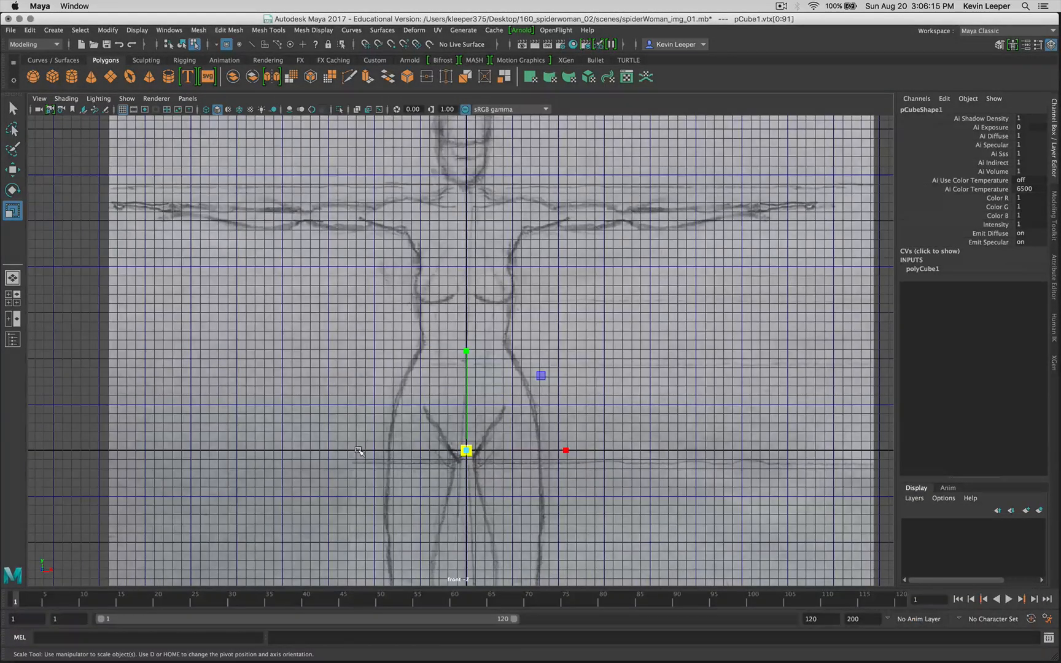
pyautogui.press('w')
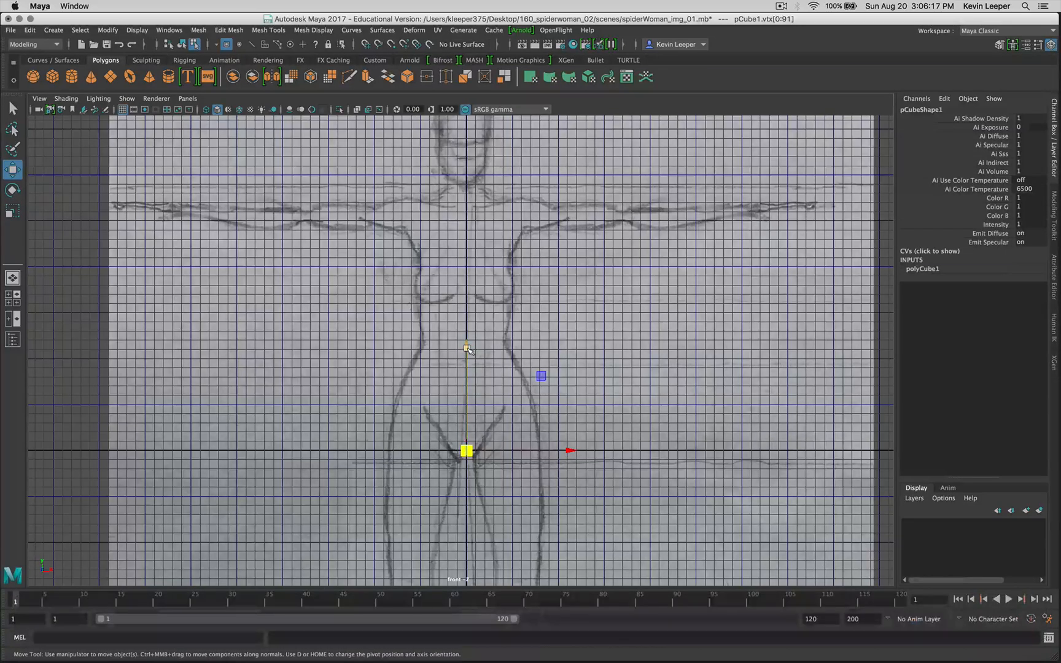
pyautogui.moveTo(466, 348); pyautogui.dragTo(465, 225)
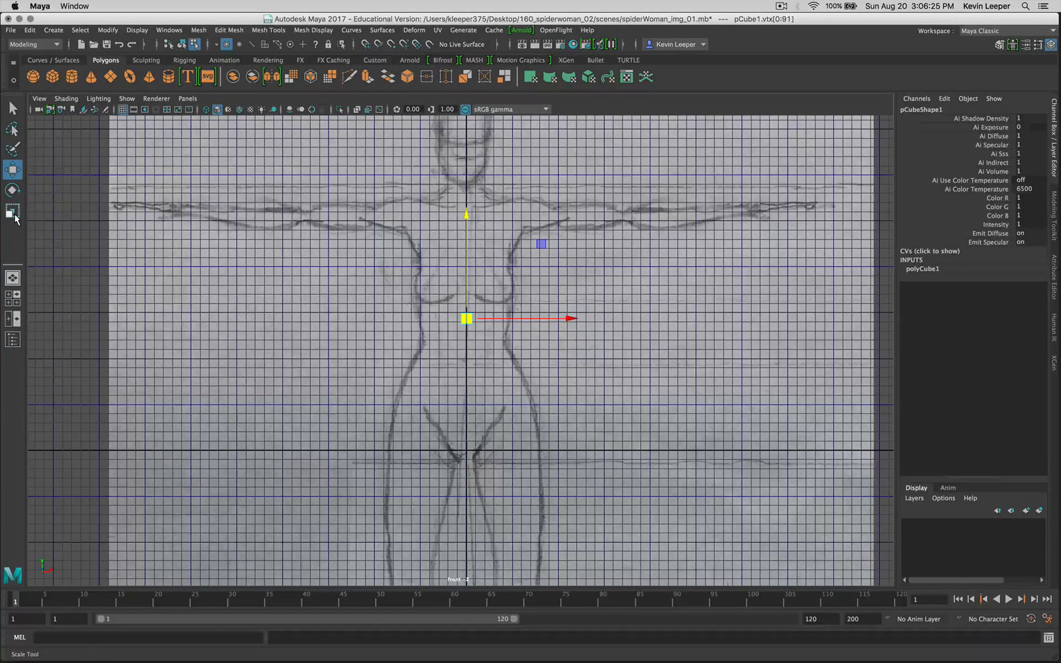
pyautogui.press('r')
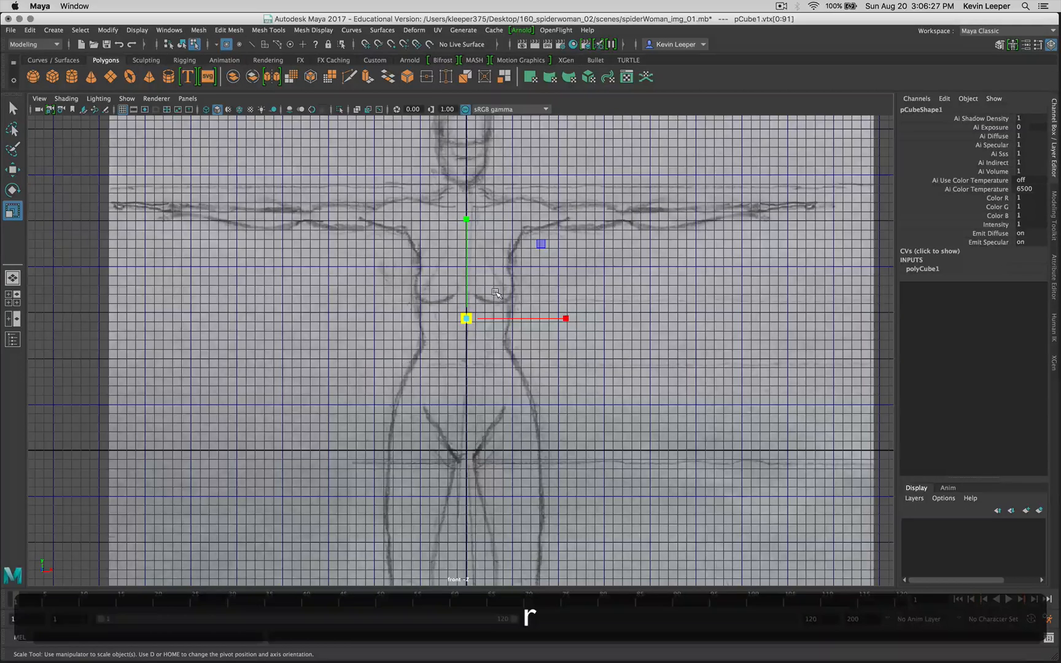
pyautogui.moveTo(466, 318); pyautogui.dragTo(526, 332)
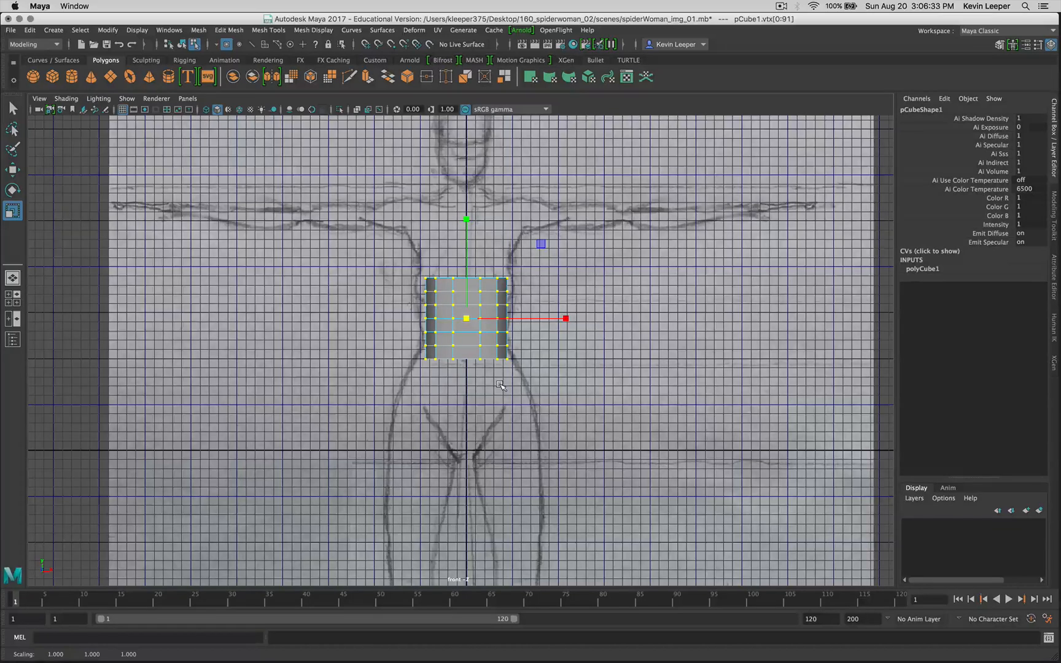
# Select the front reference image plane and move it along X to 2.889 so the figure is centred on the vertical axis.
pyautogui.click(182, 45)
pyautogui.click(703, 297)
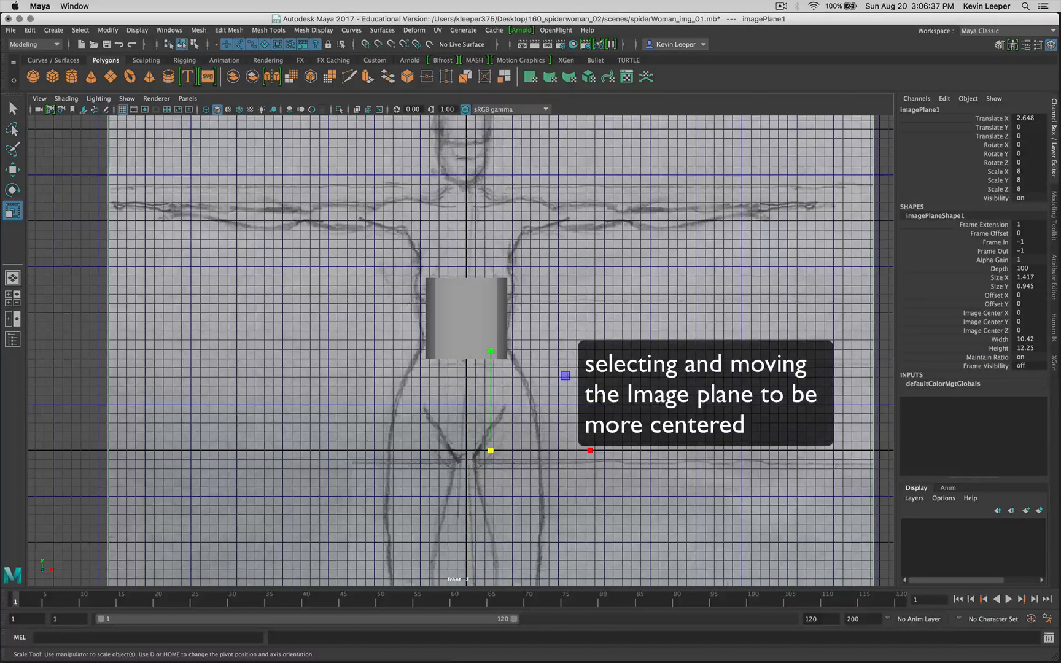
pyautogui.press('w')
pyautogui.moveTo(572, 447); pyautogui.dragTo(582, 449)
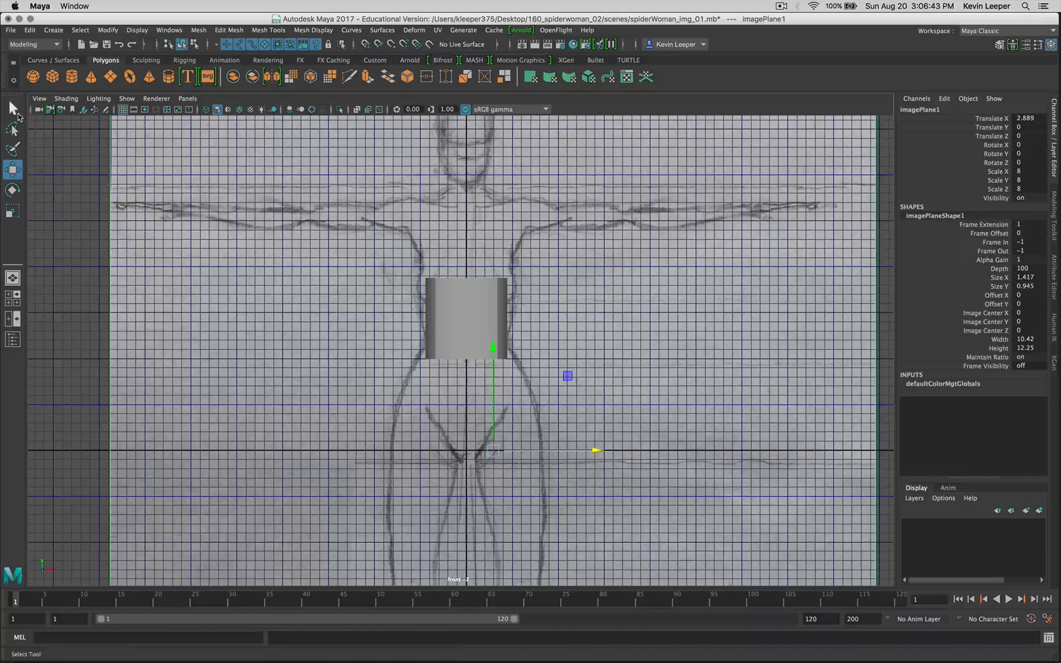
# Return to the mesh's vertices and stretch them vertically by about 2.86 so the mesh spans from the shoulders to the crotch.
pyautogui.click(194, 44)
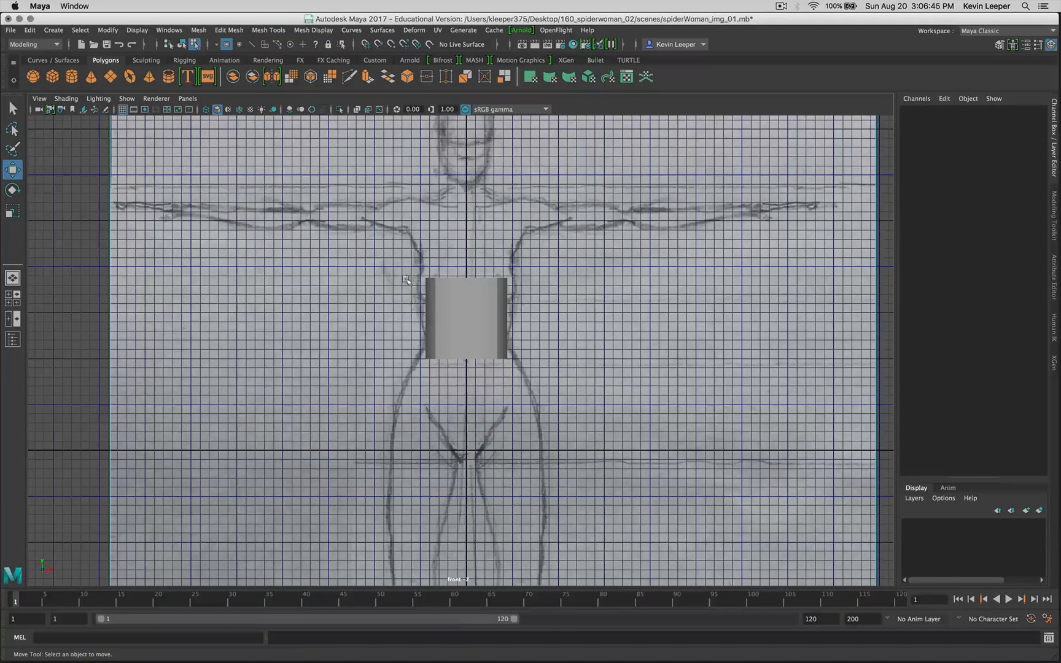
pyautogui.click(434, 303)
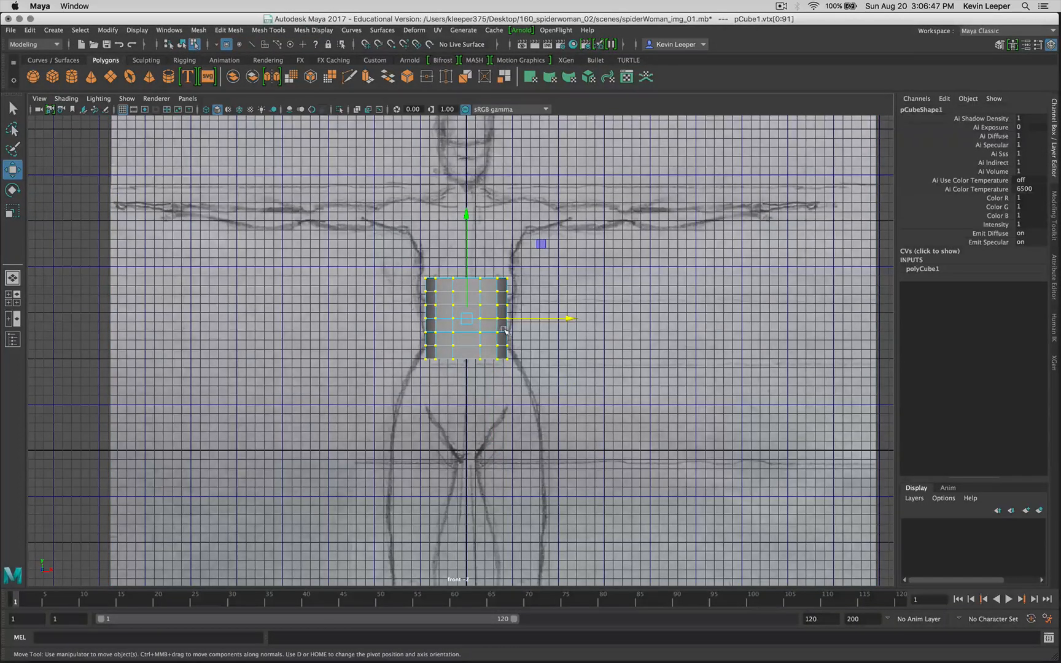
pyautogui.press('r')
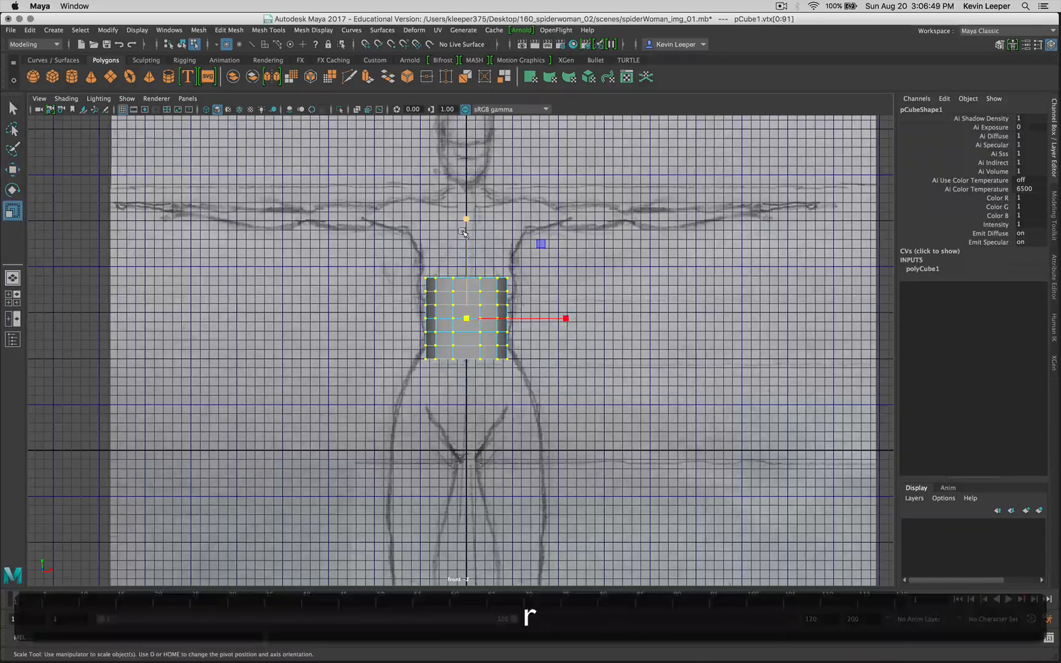
pyautogui.moveTo(466, 216); pyautogui.dragTo(428, 45)
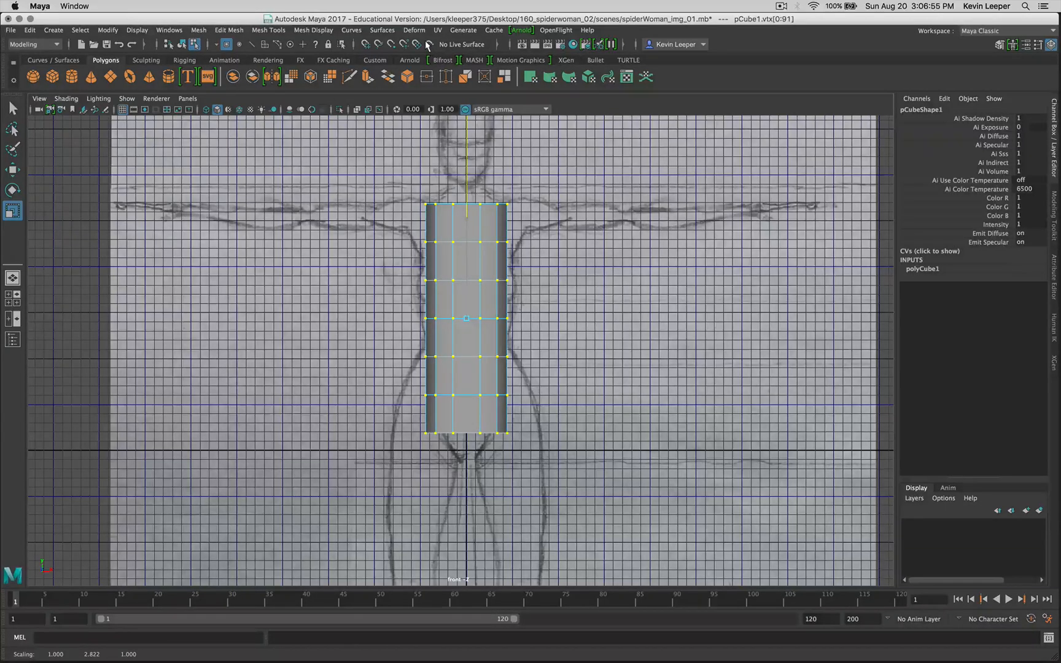
pyautogui.moveTo(428, 46); pyautogui.dragTo(428, 42)
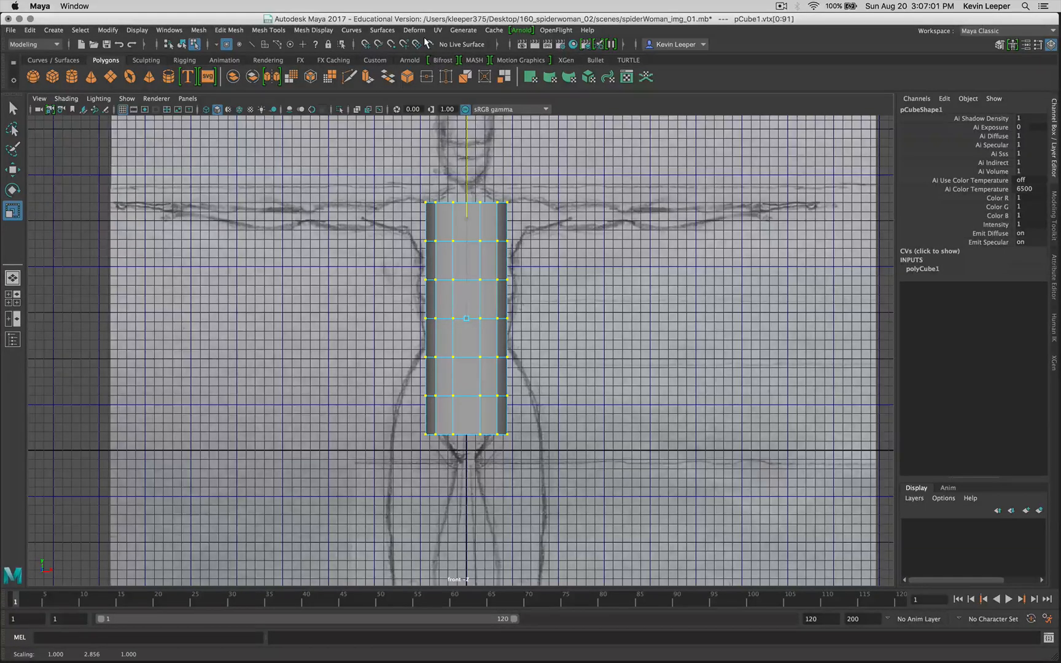
pyautogui.moveTo(425, 39); pyautogui.dragTo(424, 38)
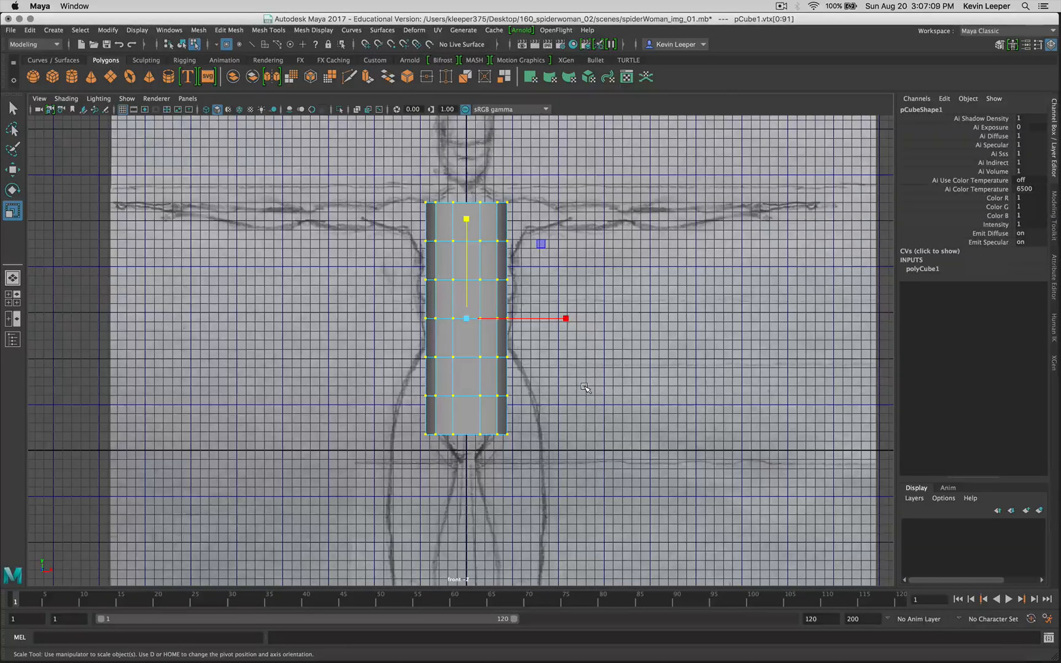
# Scale the vertices slightly inward in depth in the side view to fit the torso profile, then frame the mesh in the perspective view.
pyautogui.press('space')
pyautogui.press('space')
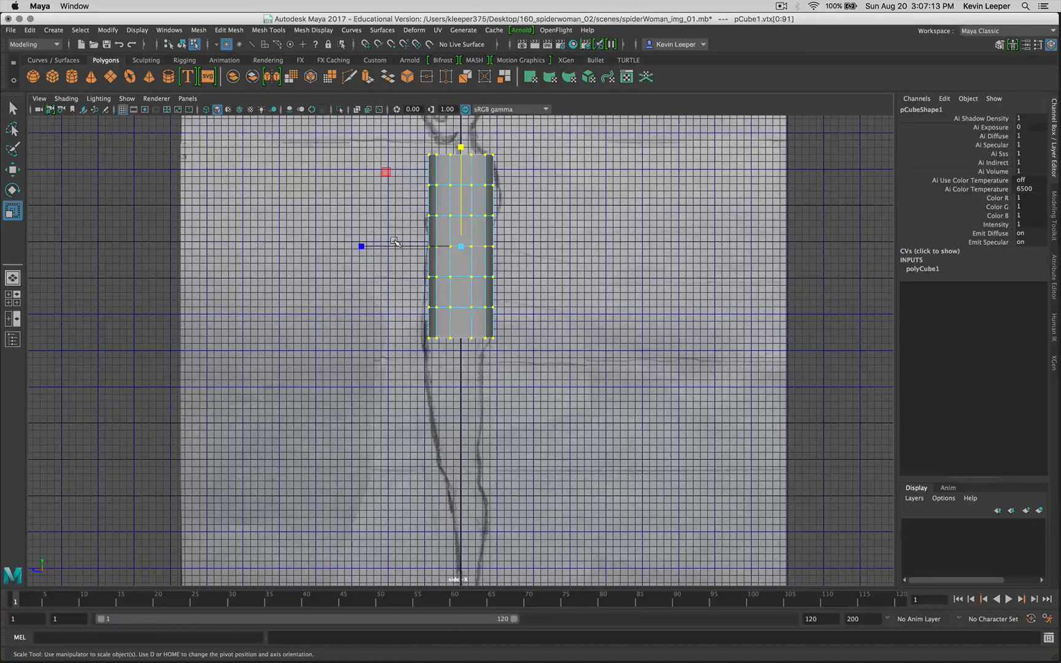
pyautogui.moveTo(361, 246); pyautogui.dragTo(369, 247)
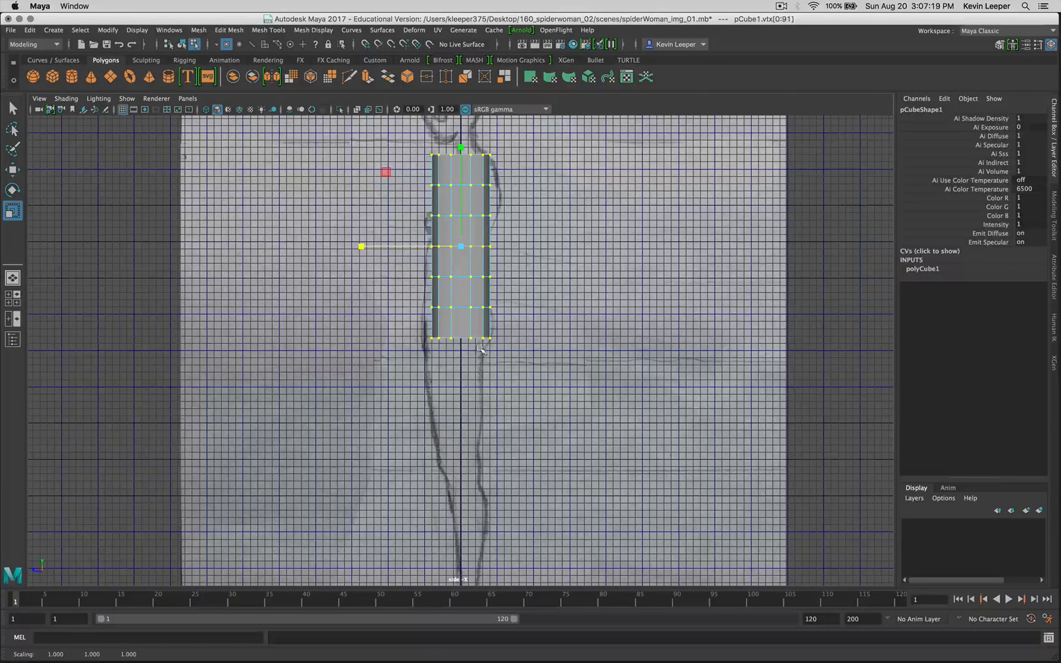
pyautogui.press('space')
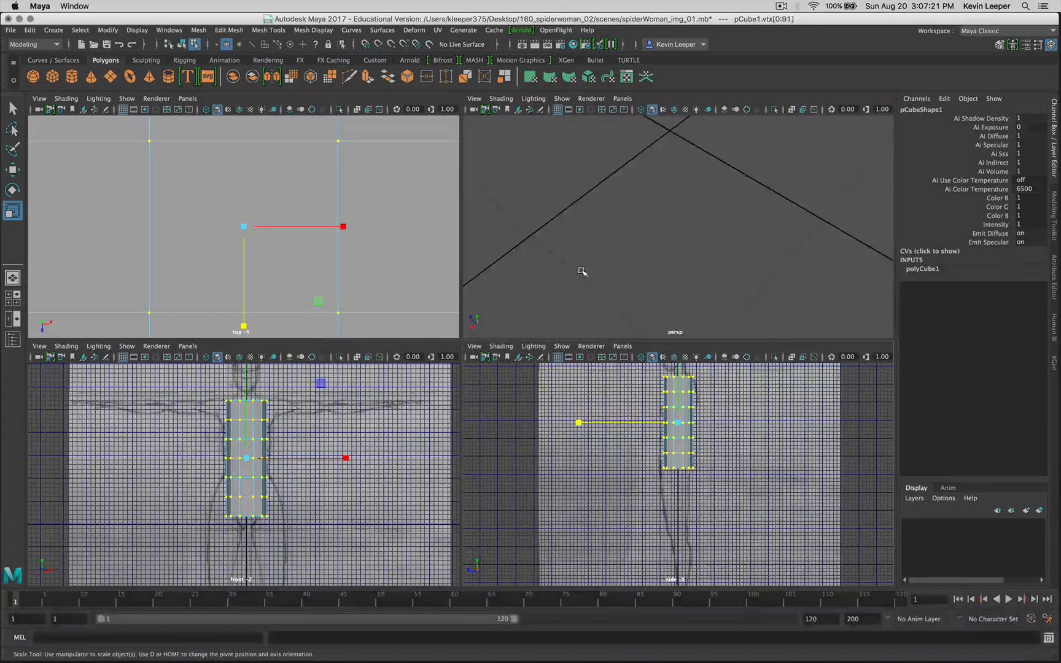
pyautogui.press('f')
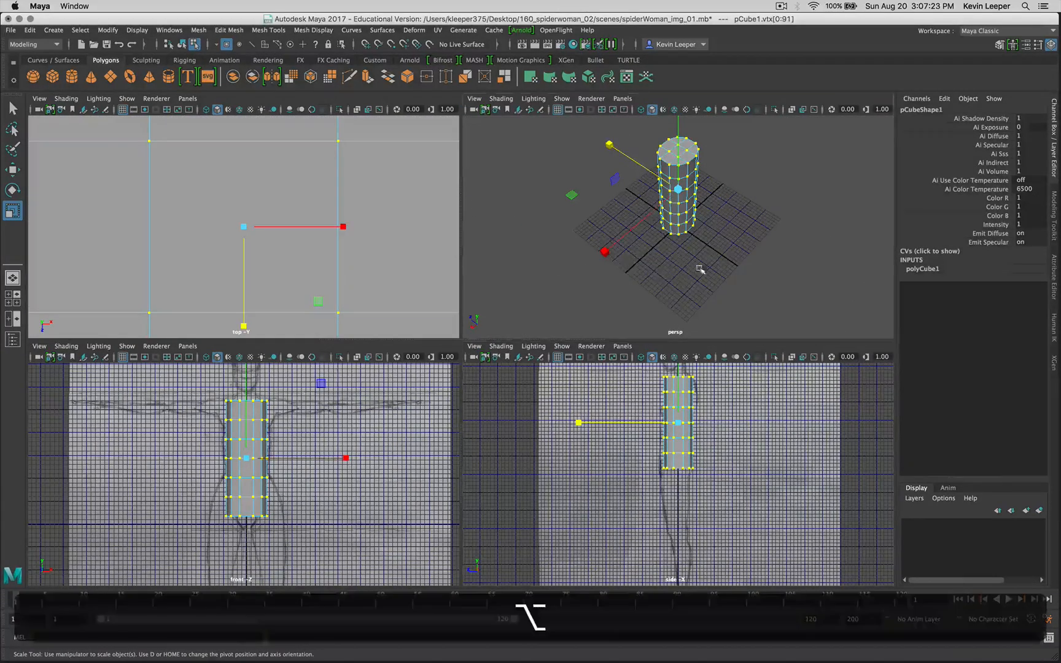
# Fill the workspace with the side view and display it as wireframe so the reference drawing shows through the mesh.
pyautogui.keyDown('alt'); pyautogui.moveTo(668, 273); pyautogui.dragTo(587, 296); pyautogui.keyUp('alt')
pyautogui.scroll(3, 356, 269)
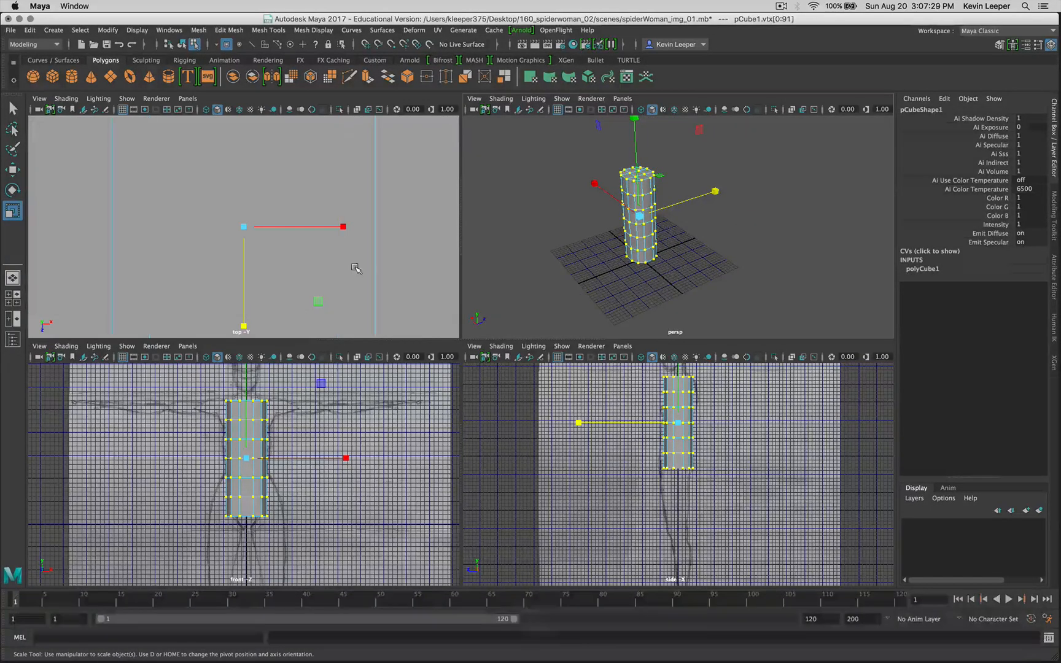
pyautogui.scroll(-10, 356, 268)
pyautogui.keyDown('alt'); pyautogui.moveTo(705, 226); pyautogui.dragTo(648, 207); pyautogui.keyUp('alt')
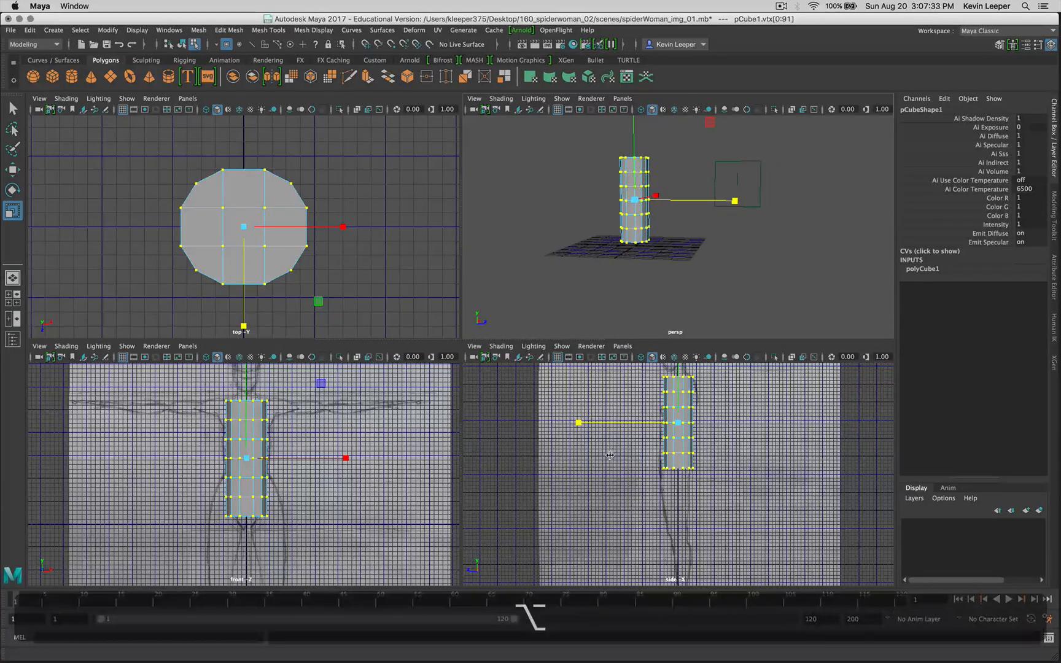
pyautogui.press('space')
pyautogui.keyDown('alt'); pyautogui.moveTo(556, 260); pyautogui.dragTo(556, 400, button='middle'); pyautogui.keyUp('alt')
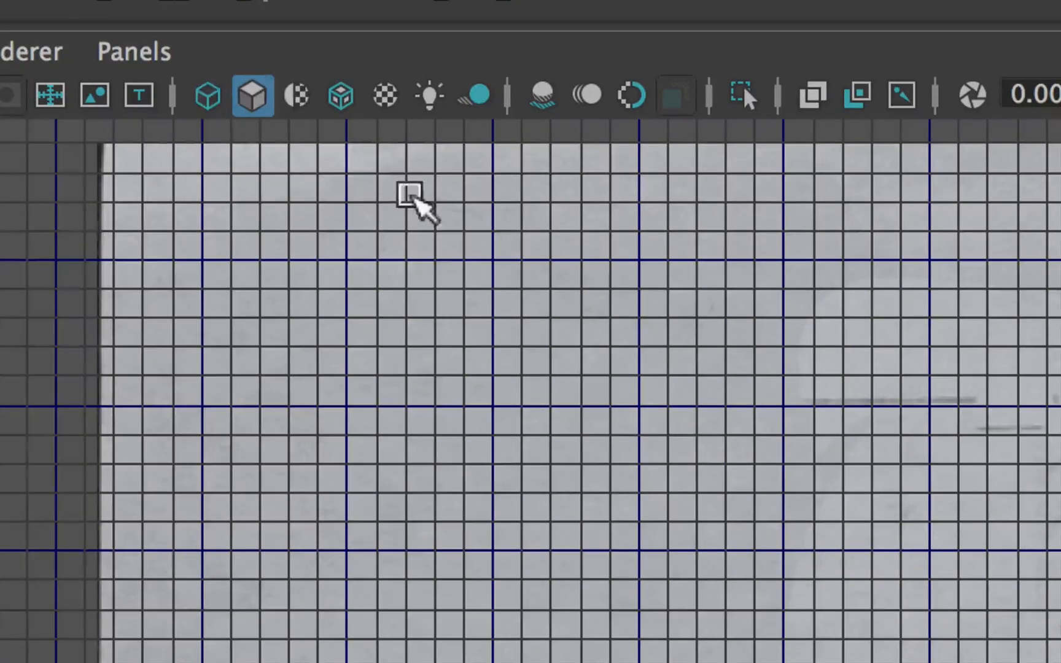
pyautogui.scroll(3, 412, 197)
pyautogui.scroll(-5, 412, 197)
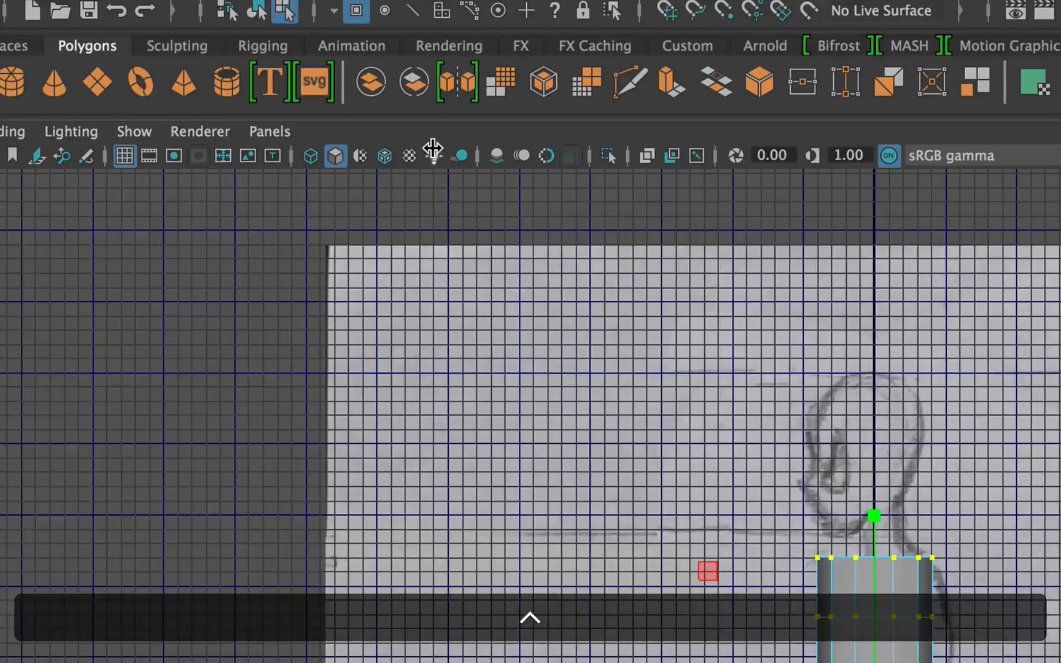
pyautogui.click(311, 155)
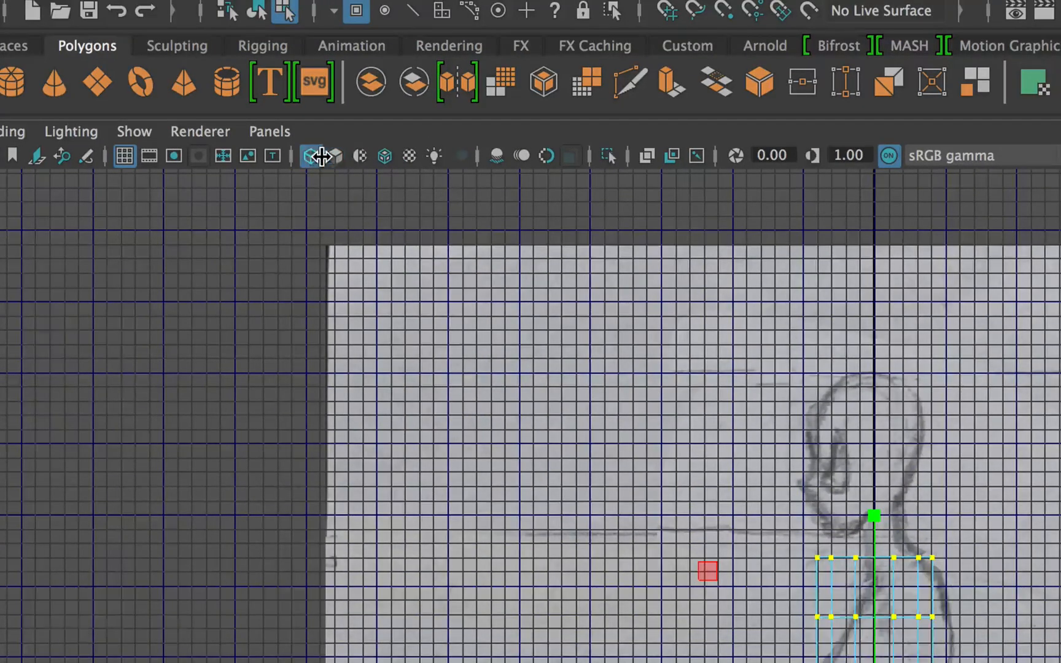
# Compare the side view's shaded display with and without the wireframe overlay, in object mode with the side image plane selected.
pyautogui.click(385, 155)
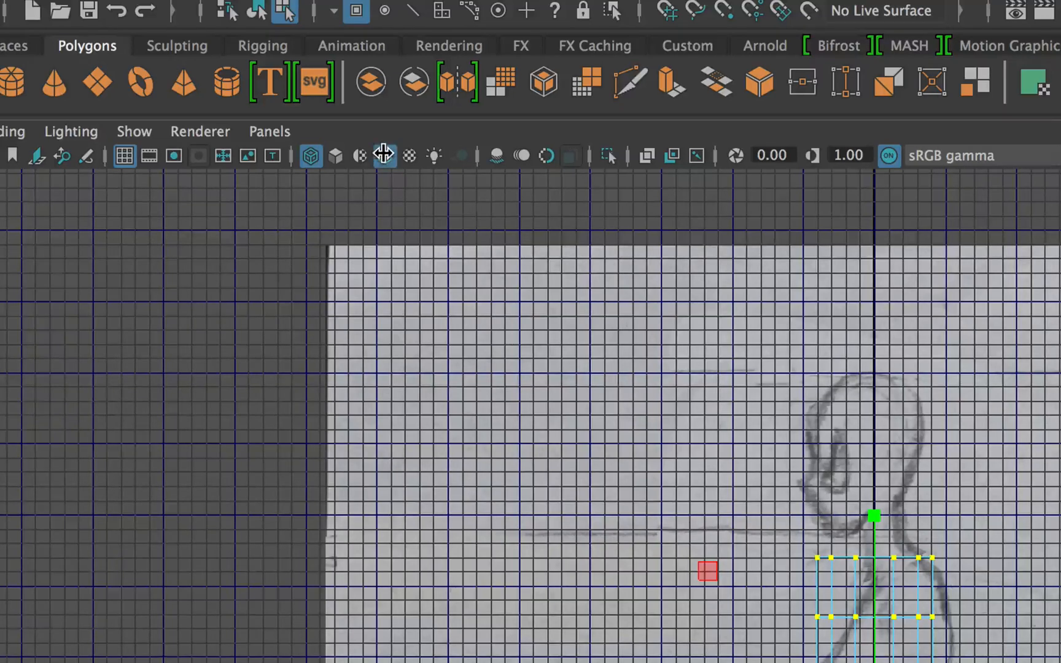
pyautogui.click(335, 155)
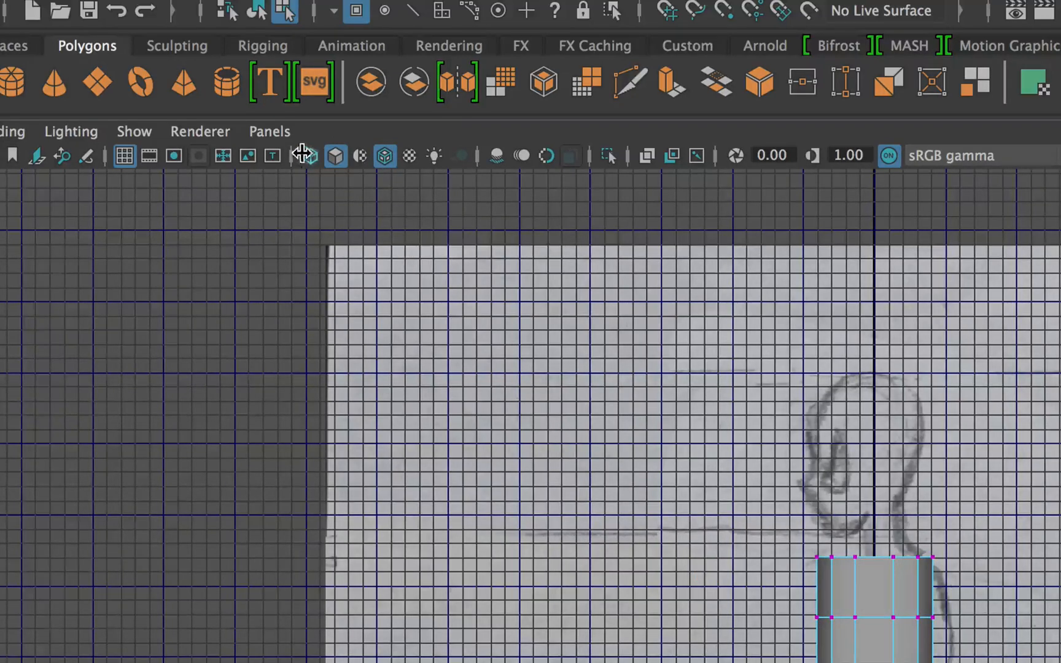
pyautogui.click(258, 11)
pyautogui.click(258, 11)
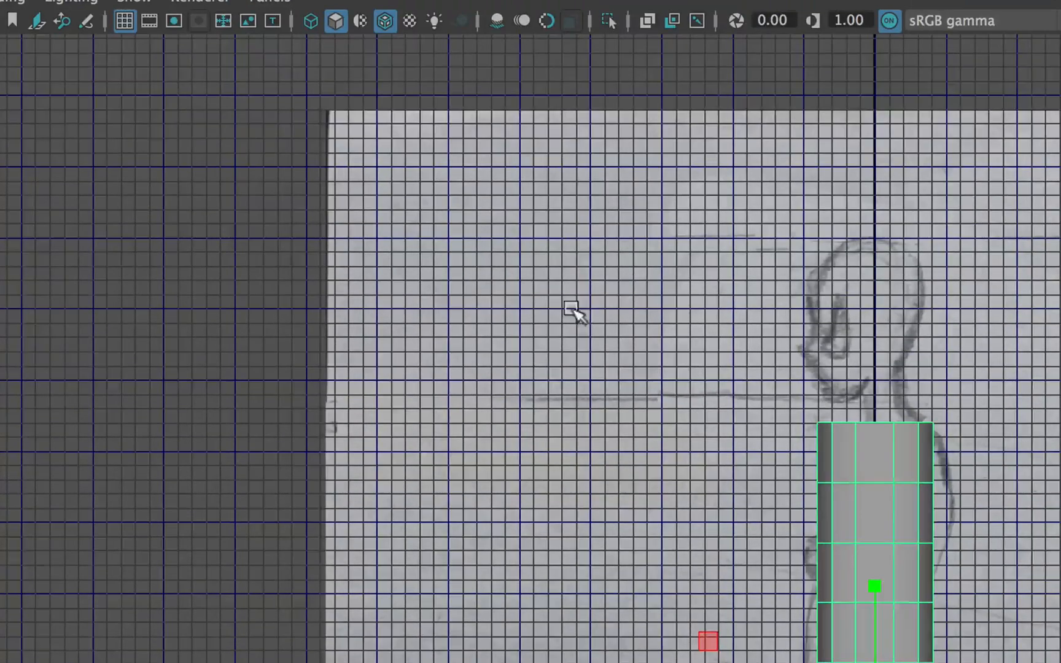
pyautogui.click(538, 496)
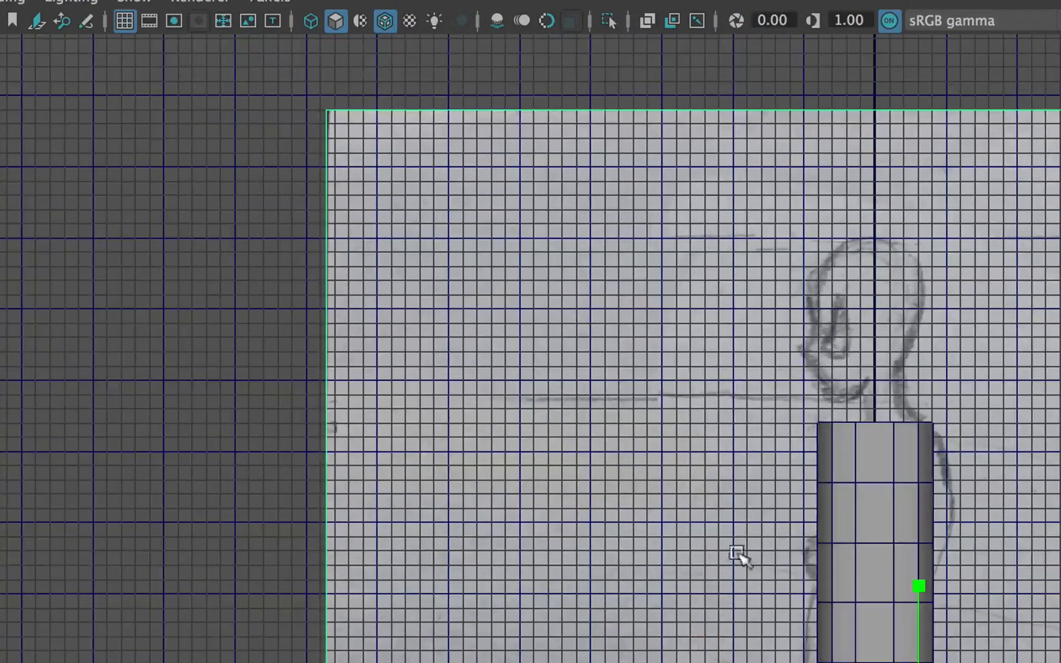
pyautogui.click(381, 20)
pyautogui.click(381, 20)
pyautogui.click(381, 20)
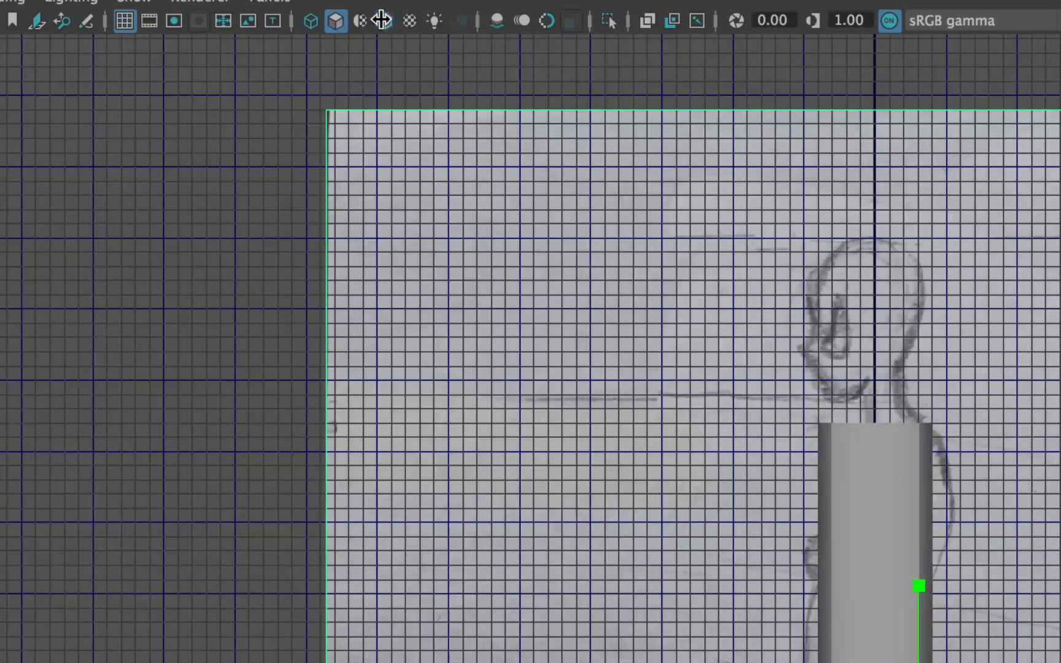
# Set the side view to wireframe, select the torso mesh and switch to editing its vertices.
pyautogui.click(312, 24)
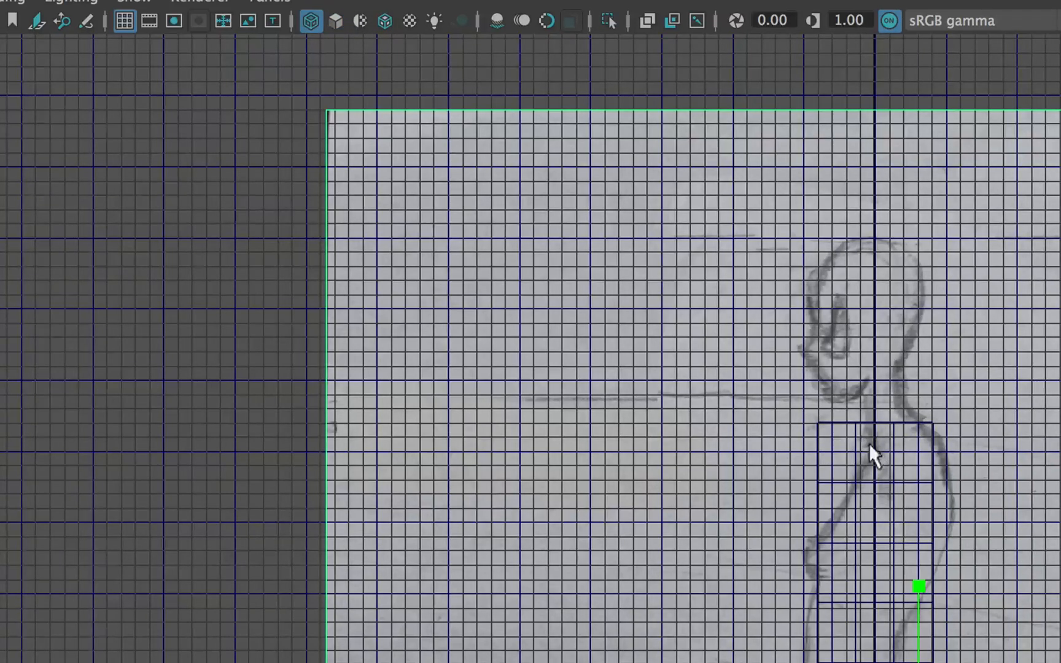
pyautogui.click(874, 453)
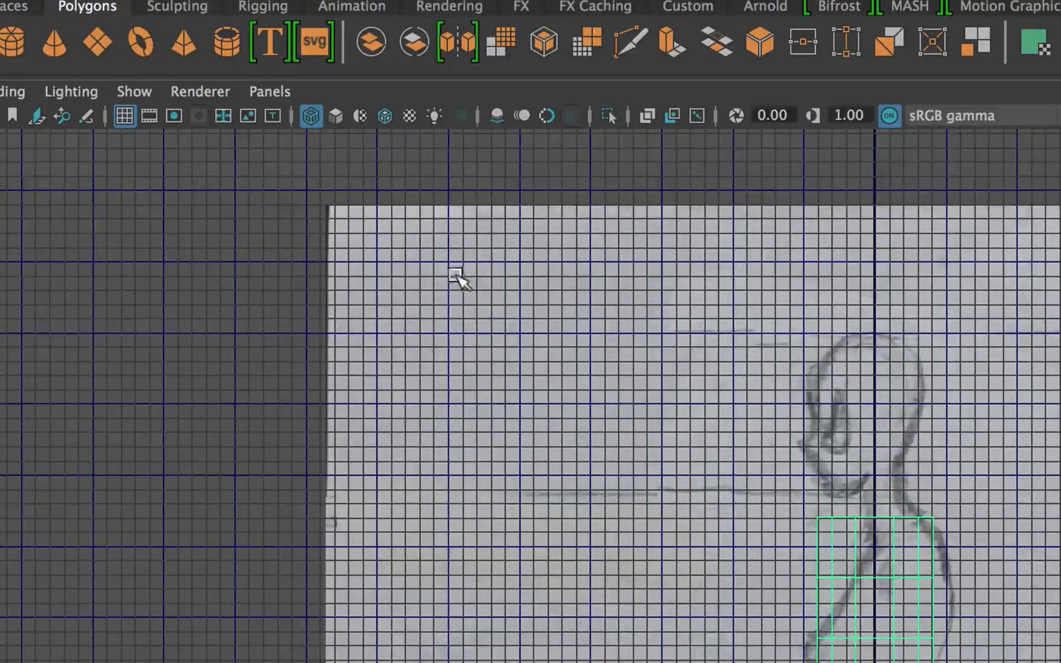
pyautogui.keyDown('ctrl'); pyautogui.scroll(-5, 455, 275); pyautogui.keyUp('ctrl')
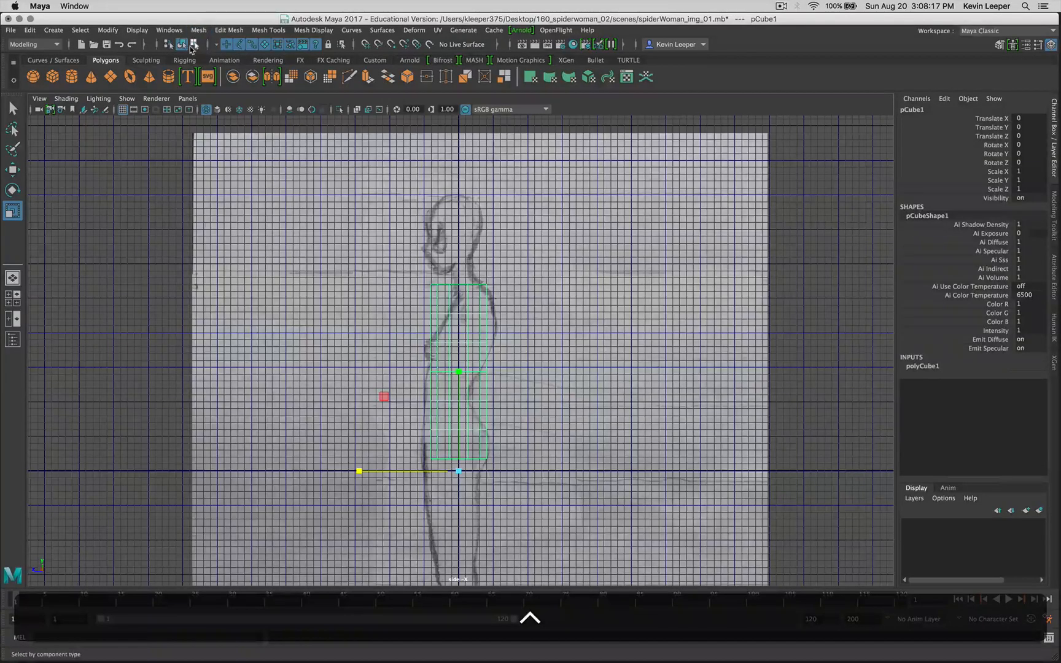
pyautogui.click(195, 45)
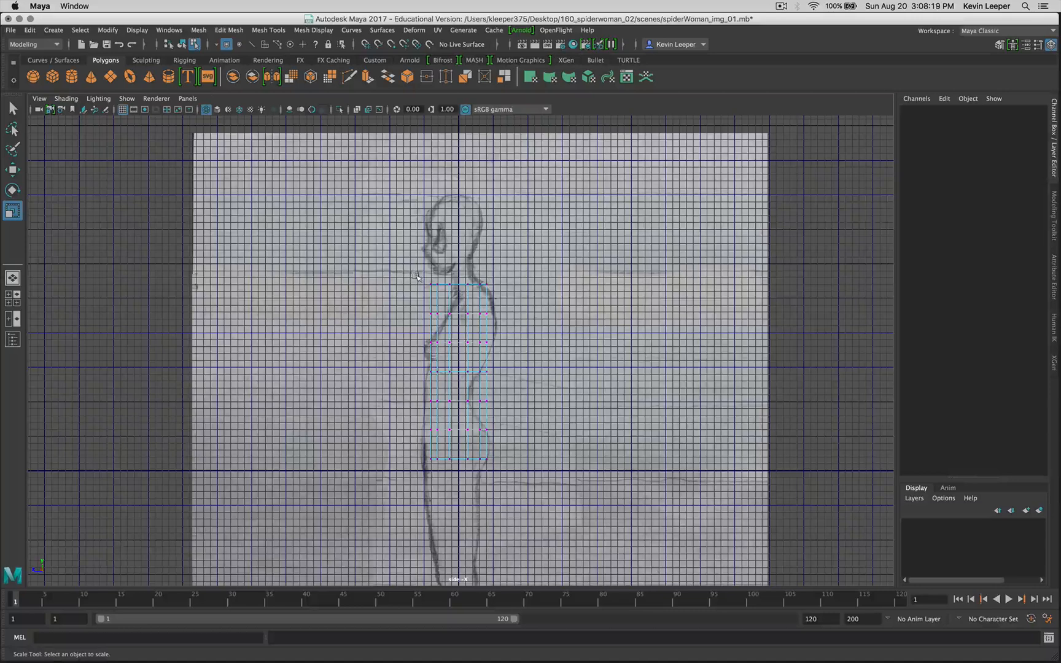
# Move the torso's top vertex row back to about Y 26.5, Z -2.3 and narrow it in depth to fit the shoulder outline.
pyautogui.scroll(6, 417, 277)
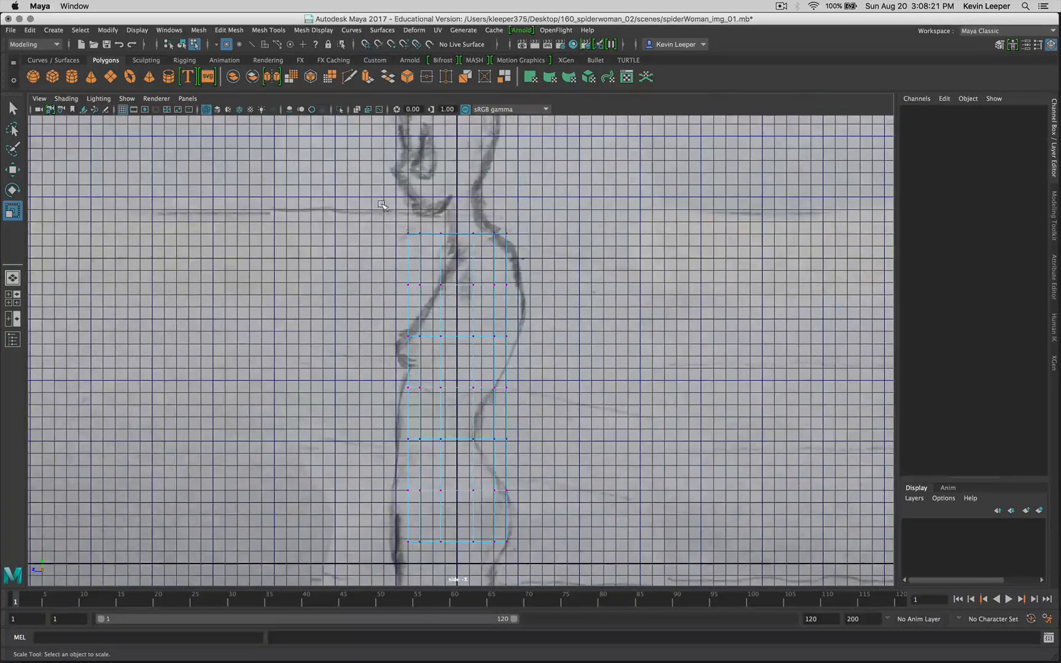
pyautogui.moveTo(382, 205); pyautogui.dragTo(547, 252)
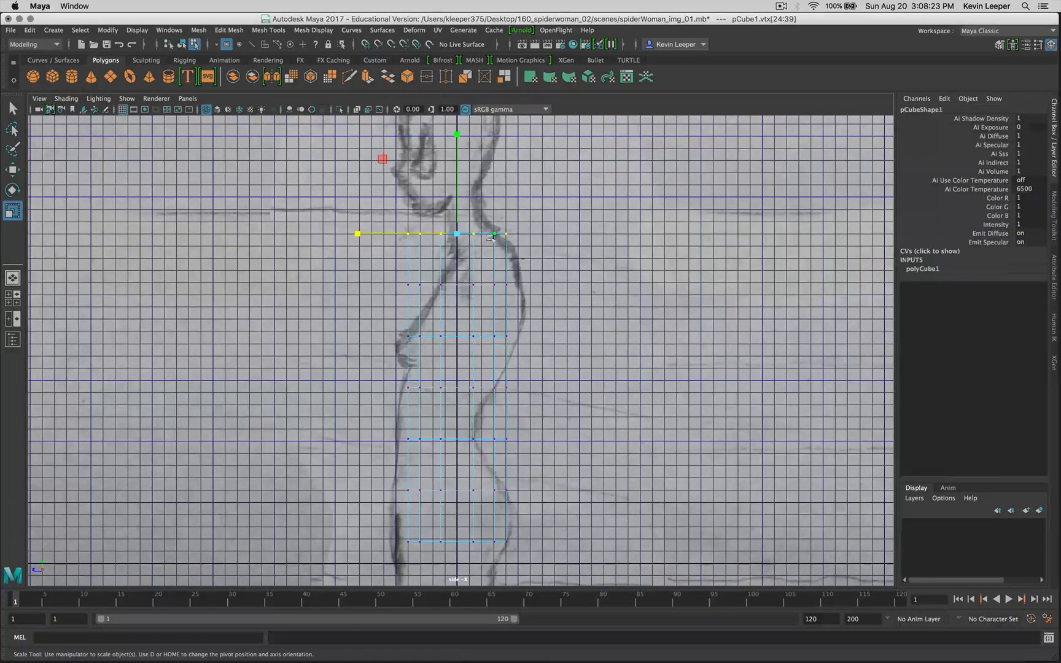
pyautogui.press('w')
pyautogui.moveTo(460, 236); pyautogui.dragTo(488, 243)
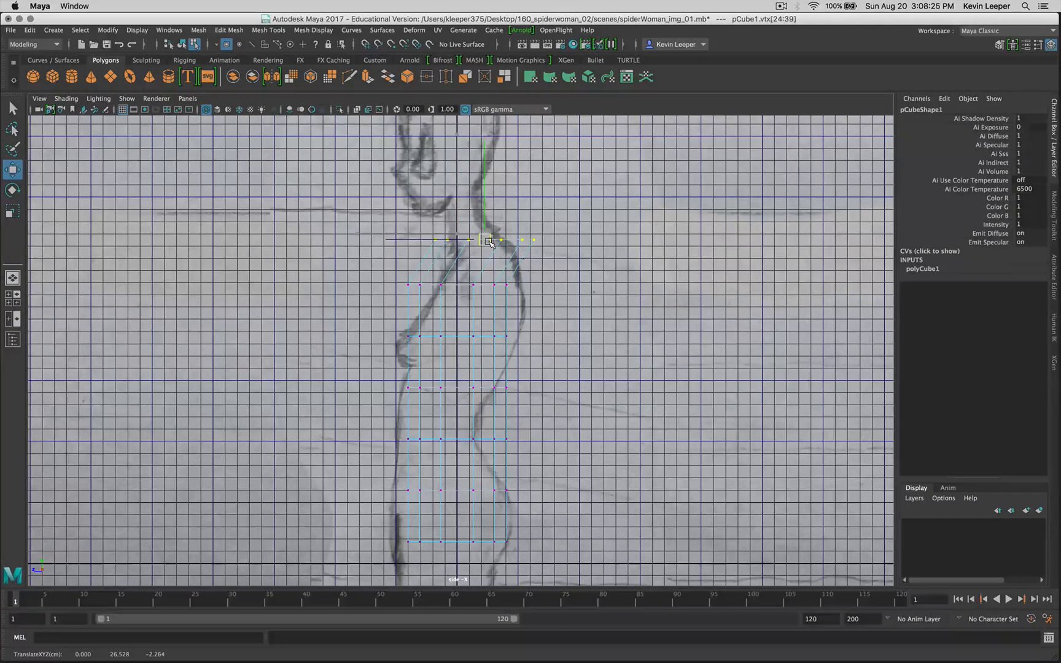
pyautogui.press('r')
pyautogui.moveTo(385, 242); pyautogui.dragTo(399, 276)
# Move and scale the second and third vertex rows from the top to follow the chest and upper back outlines.
pyautogui.moveTo(552, 289); pyautogui.dragTo(552, 289)
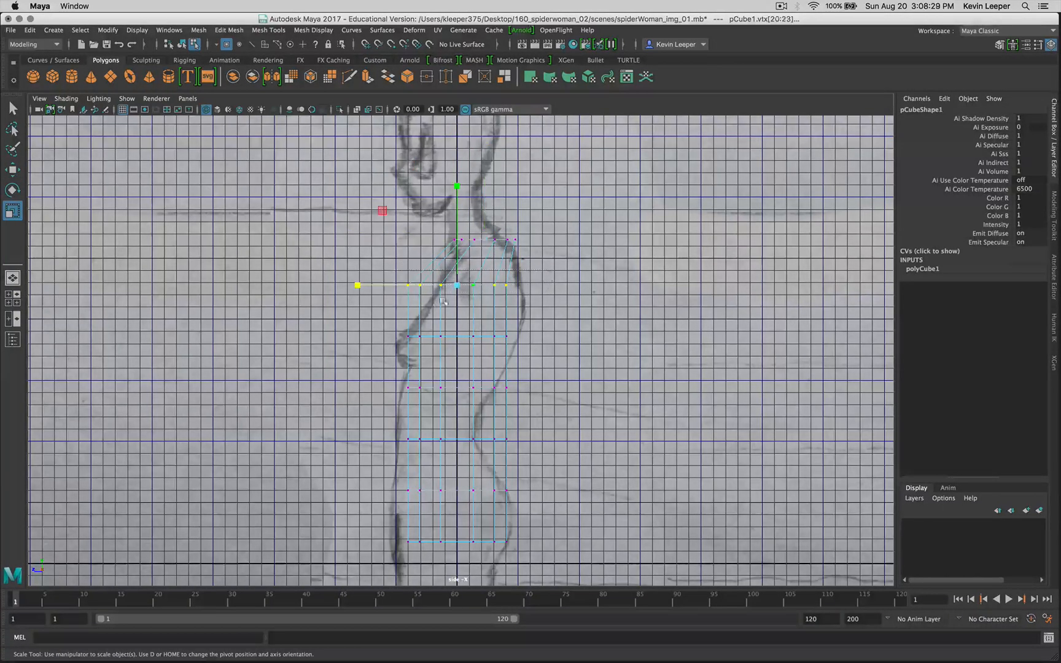
pyautogui.press('w')
pyautogui.moveTo(374, 285); pyautogui.dragTo(544, 354)
pyautogui.press('r')
pyautogui.press('w')
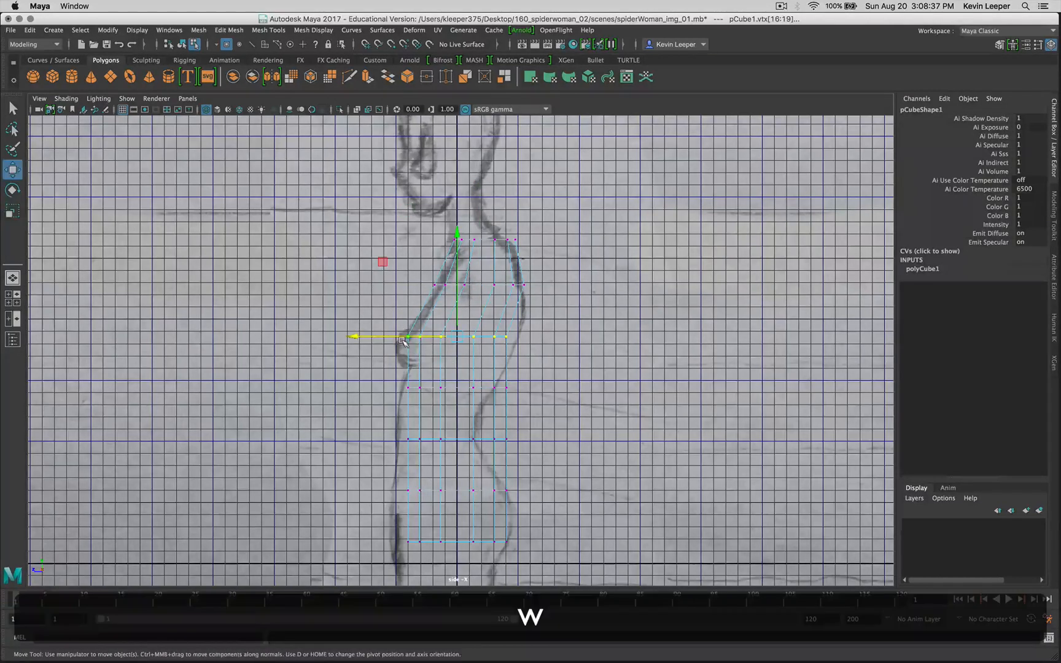
pyautogui.moveTo(400, 337); pyautogui.dragTo(552, 398)
pyautogui.press('r')
pyautogui.press('w')
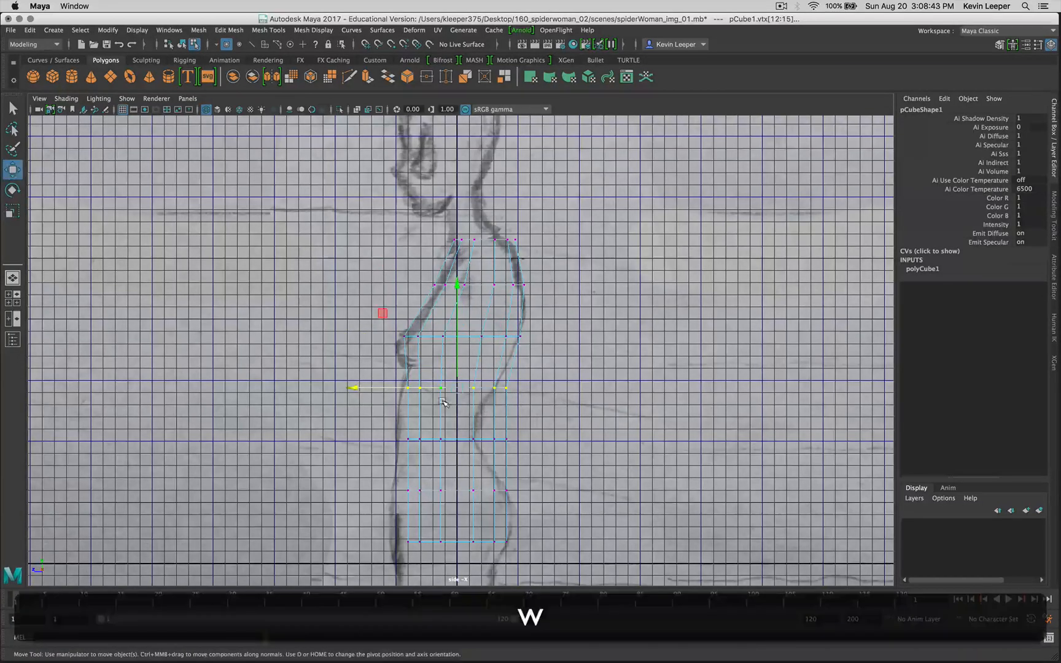
# Raise the fourth vertex row to about Y 15.9, and move the fifth to about Y 12.8, Z 1.5, narrowing it to the waist.
pyautogui.moveTo(455, 389); pyautogui.dragTo(454, 370)
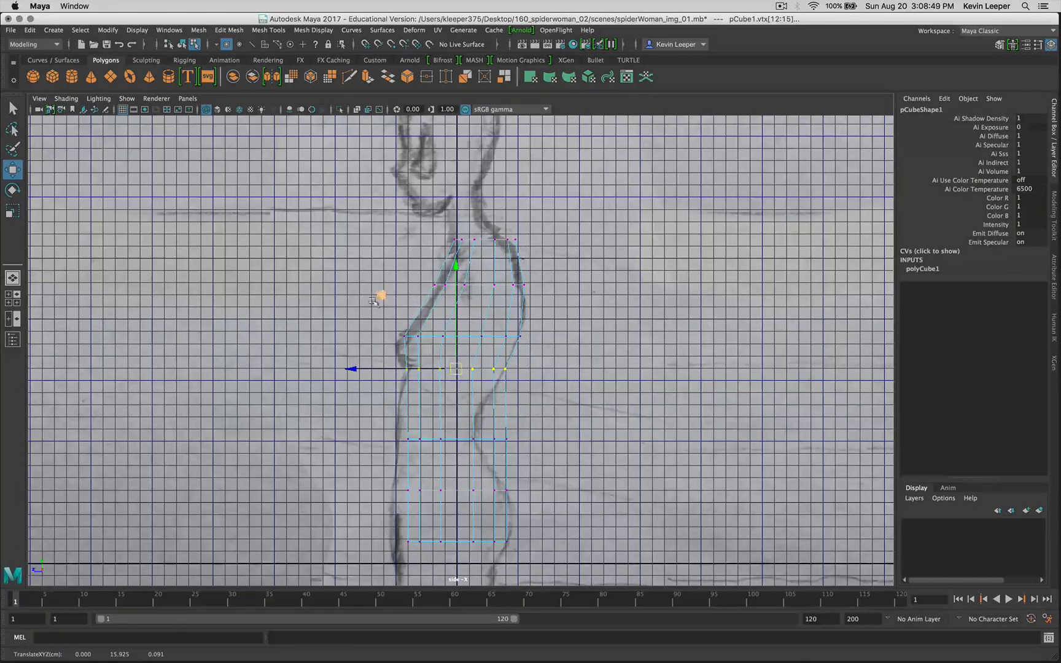
pyautogui.moveTo(382, 413); pyautogui.dragTo(528, 459)
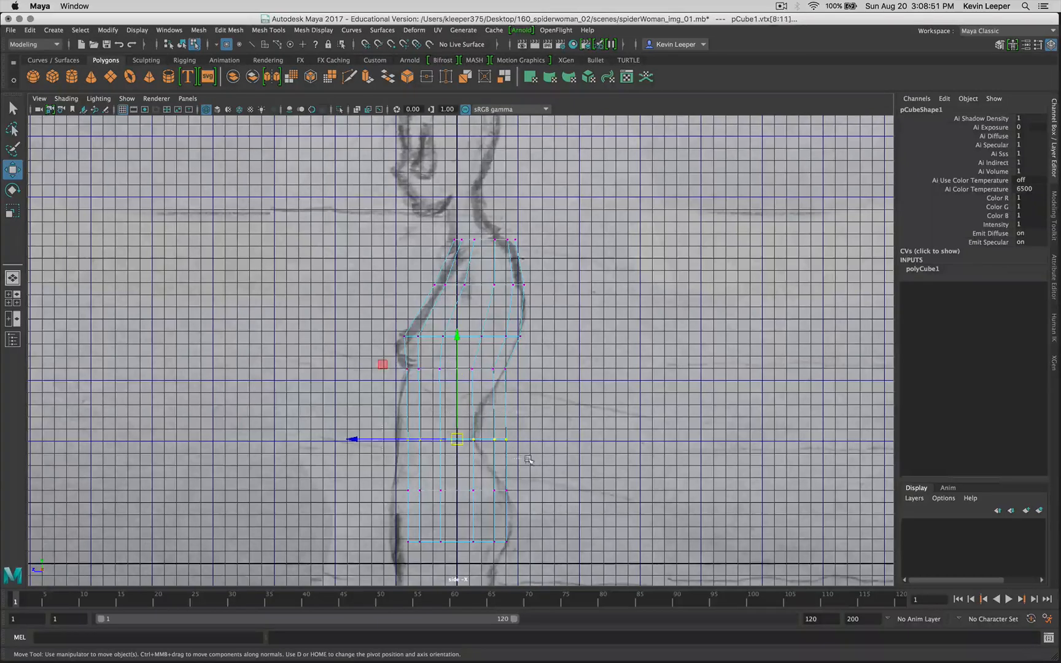
pyautogui.press('w')
pyautogui.moveTo(445, 439); pyautogui.dragTo(438, 406)
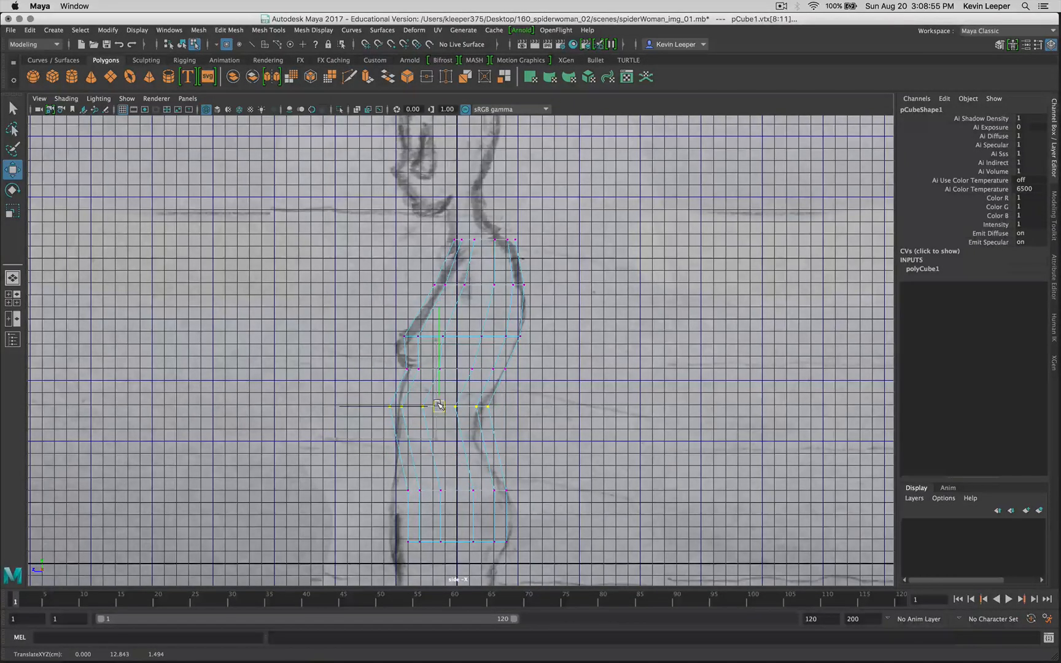
pyautogui.press('r')
pyautogui.moveTo(339, 407); pyautogui.dragTo(354, 410)
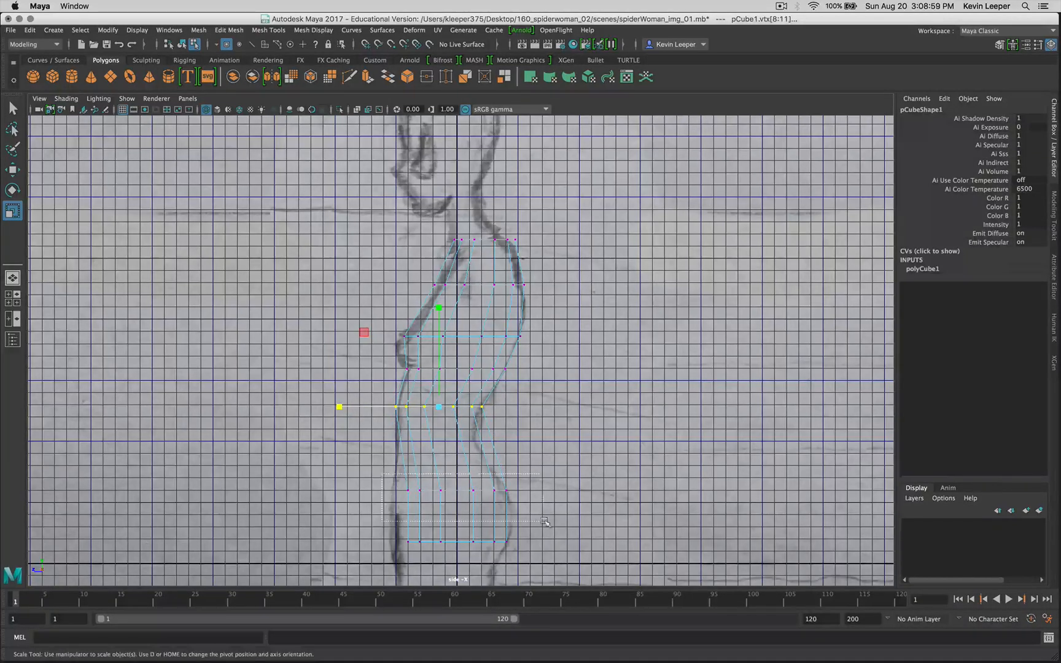
# Raise the sixth vertex row and shift it forward to the lower waist, scaling it to about 0.87 in depth.
pyautogui.moveTo(390, 478); pyautogui.dragTo(547, 523)
pyautogui.press('w')
pyautogui.moveTo(457, 491); pyautogui.dragTo(440, 462)
pyautogui.press('r')
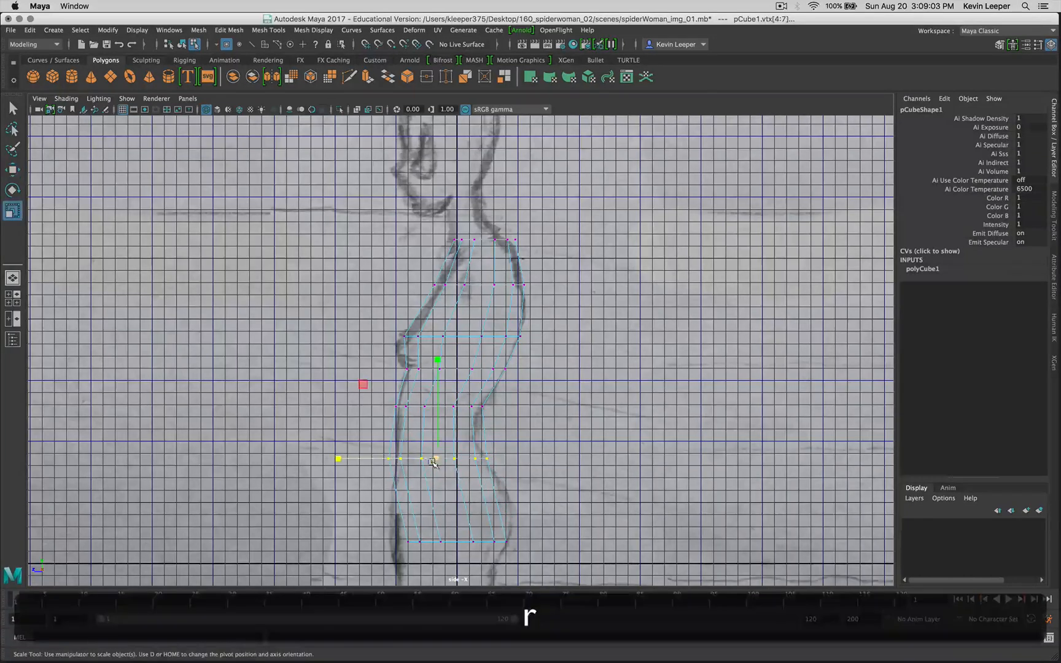
pyautogui.moveTo(338, 458); pyautogui.dragTo(348, 459)
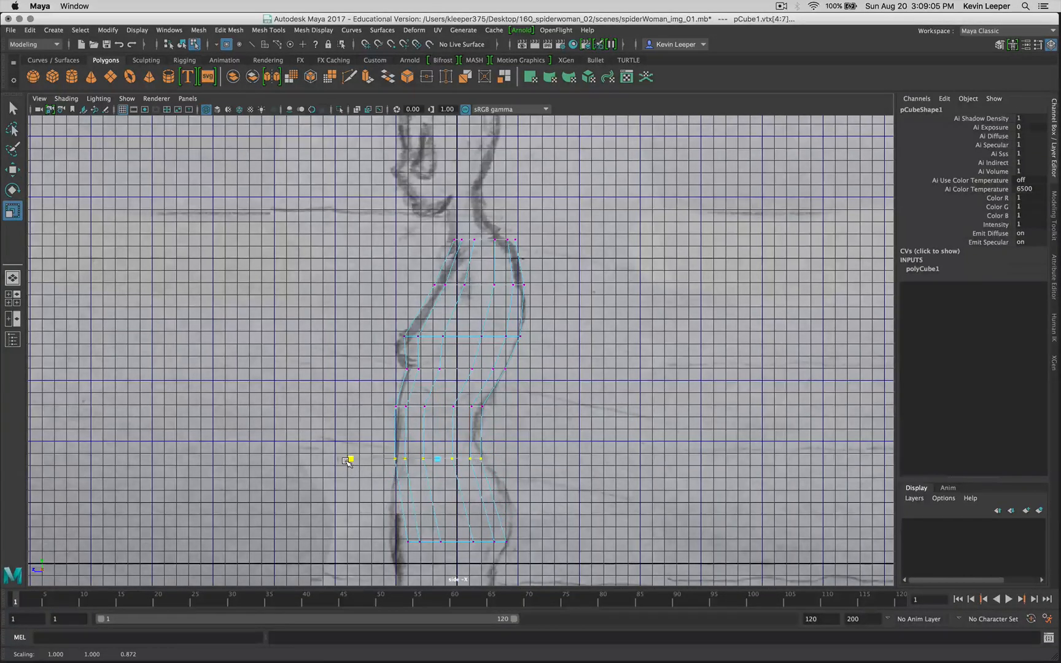
# Move the torso's bottom vertex row slightly up and forward in the hip area of the side drawing.
pyautogui.moveTo(389, 531); pyautogui.dragTo(515, 554)
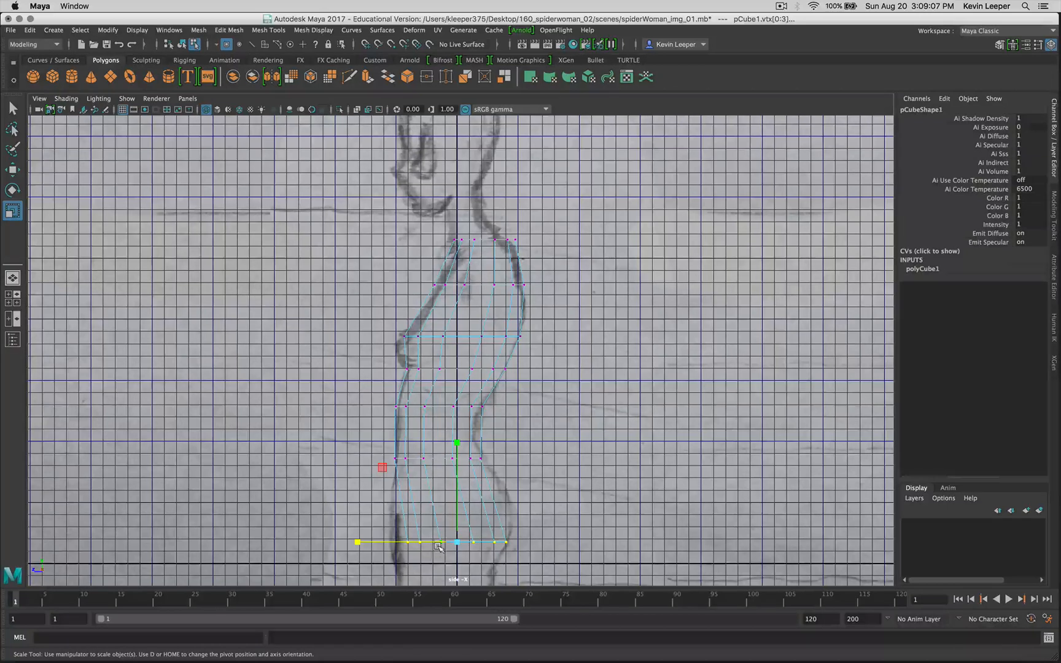
pyautogui.press('w')
pyautogui.moveTo(452, 544); pyautogui.dragTo(451, 525)
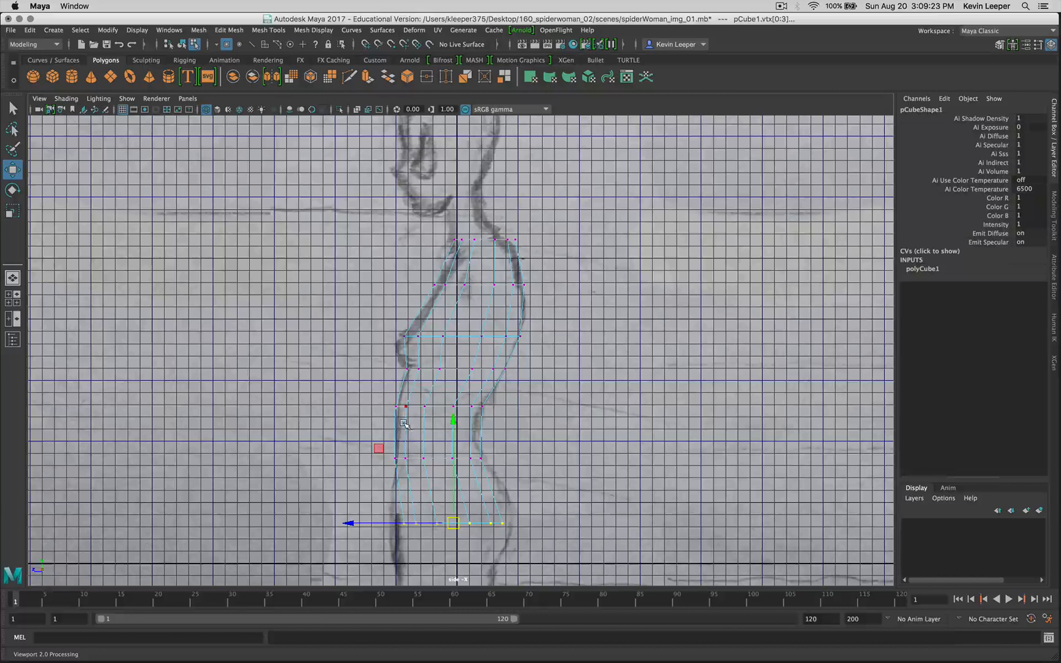
# Return to the four-view layout, show the image planes in the perspective view and switch the mesh back to object mode.
pyautogui.press('space')
pyautogui.scroll(4, 245, 445)
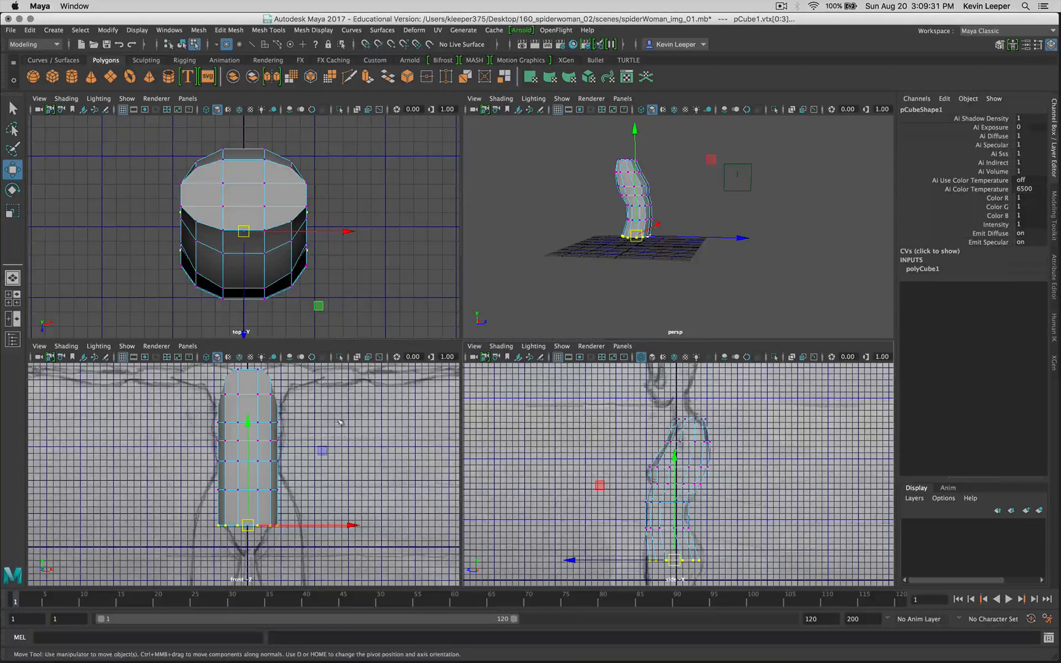
pyautogui.press('alt')
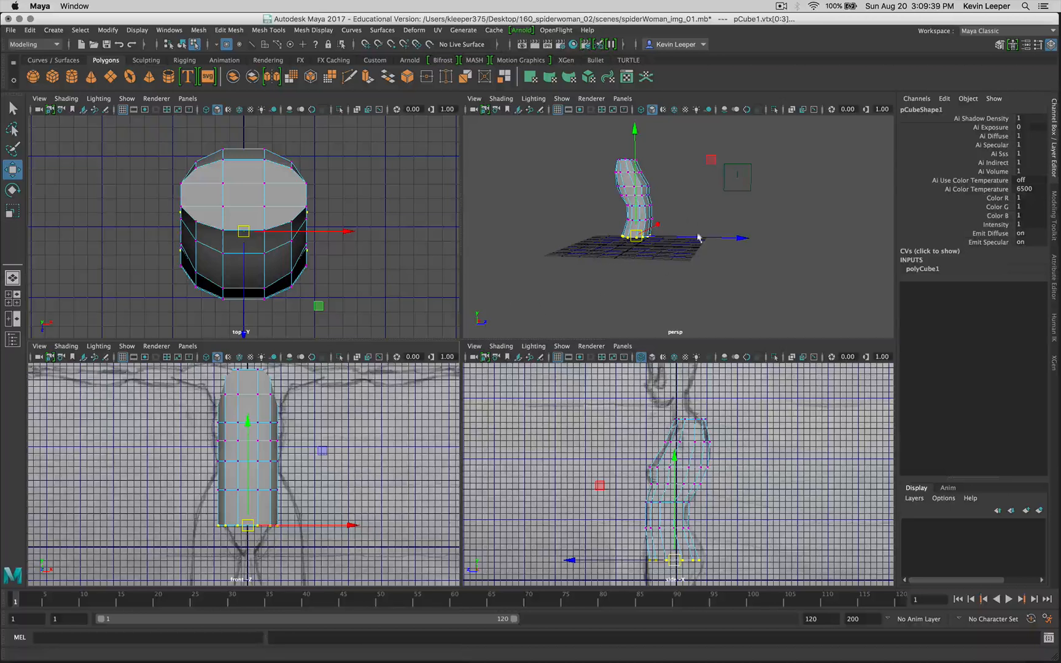
pyautogui.click(562, 98)
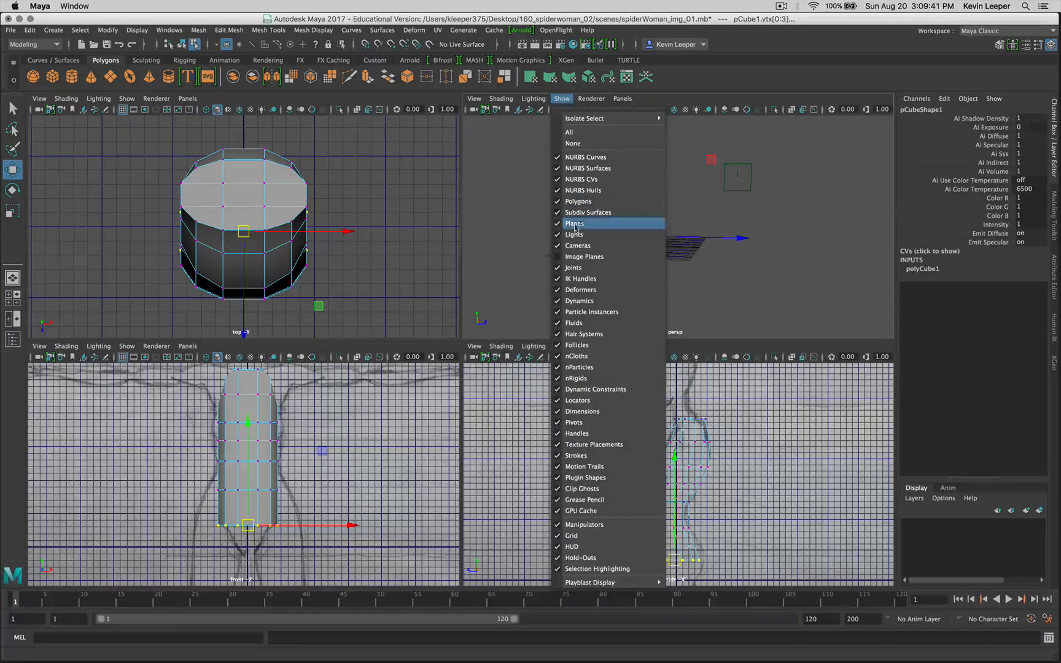
pyautogui.click(577, 256)
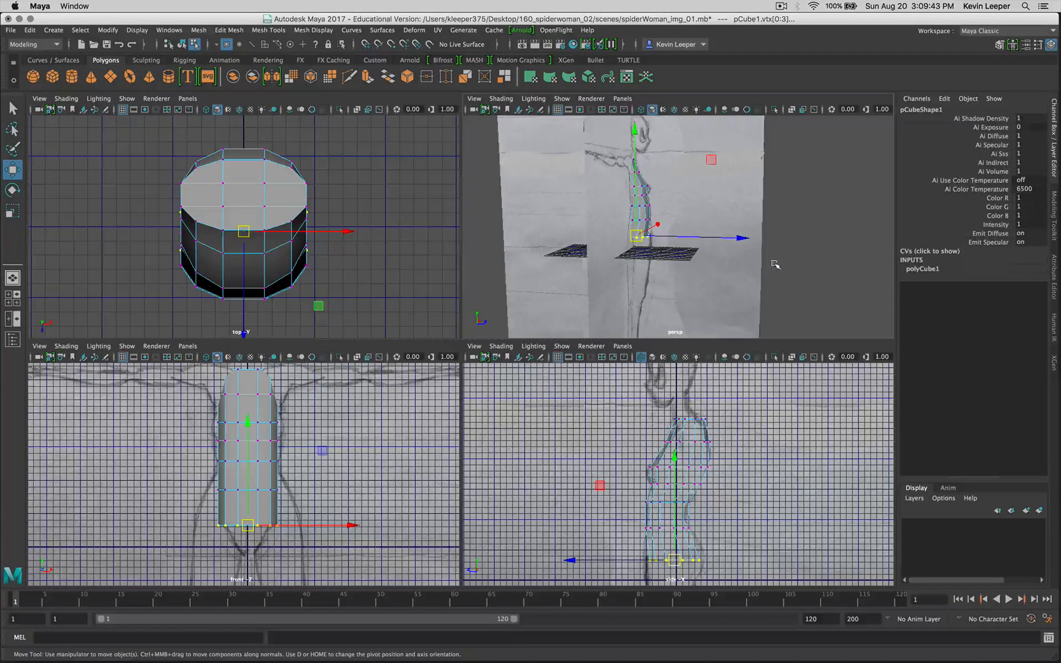
pyautogui.keyDown('alt'); pyautogui.moveTo(775, 264); pyautogui.dragTo(620, 268); pyautogui.keyUp('alt')
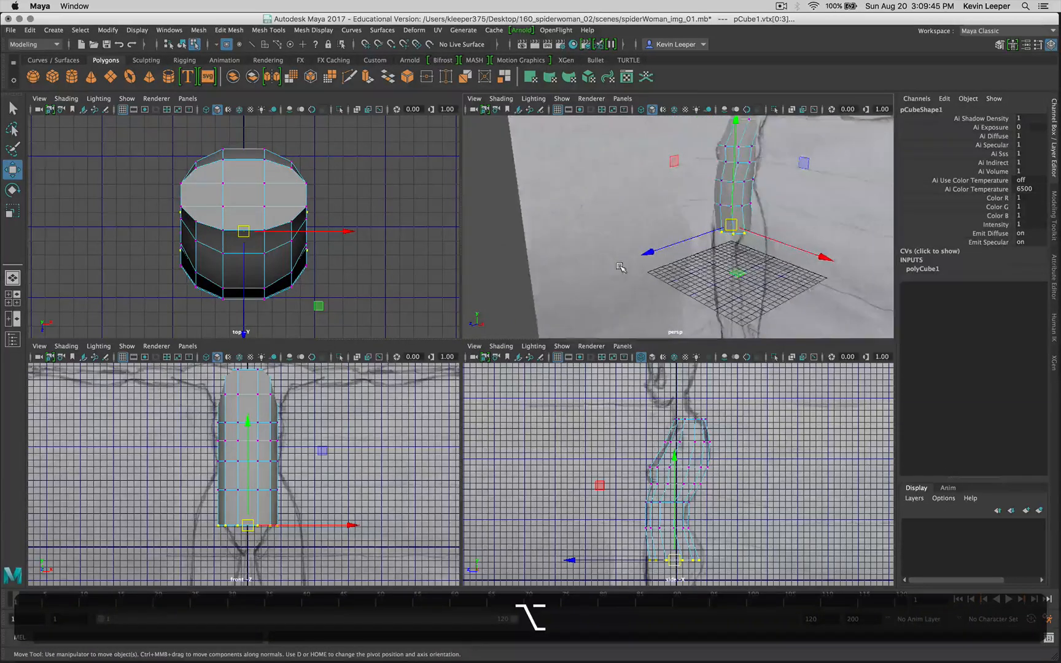
pyautogui.scroll(-10, 620, 268)
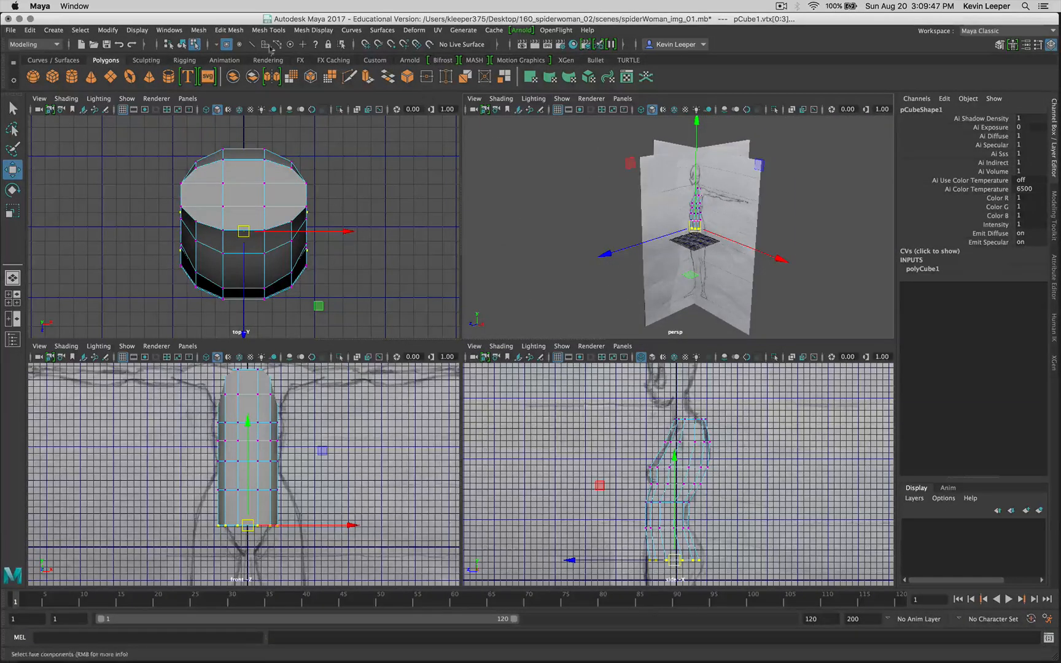
pyautogui.click(181, 44)
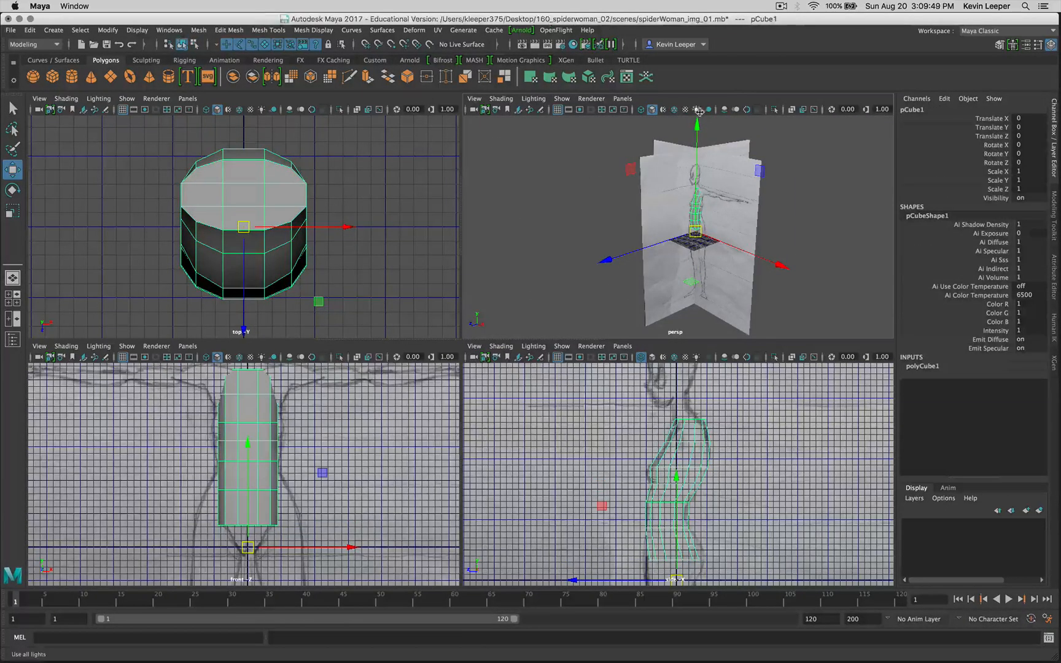
# Move the front reference plane back to about Z -24.5 and the side reference plane to about X -33.8, clear of the torso.
pyautogui.click(756, 229)
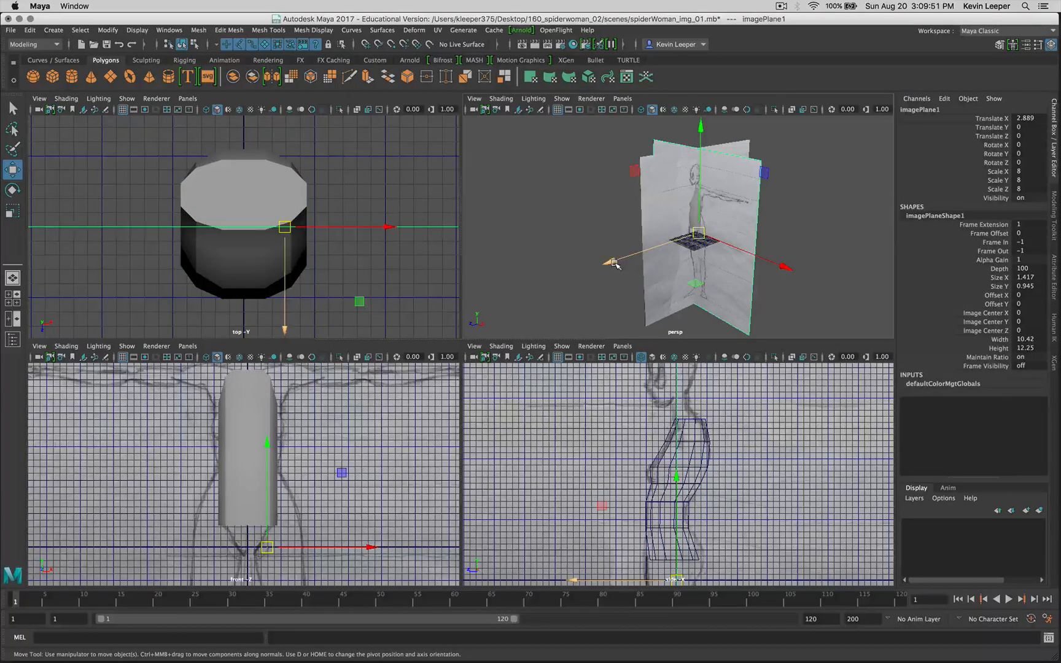
pyautogui.moveTo(614, 260)
pyautogui.mouseDown()
pyautogui.moveTo(600, 268)
pyautogui.moveTo(668, 260)
pyautogui.moveTo(648, 256)
pyautogui.mouseUp()
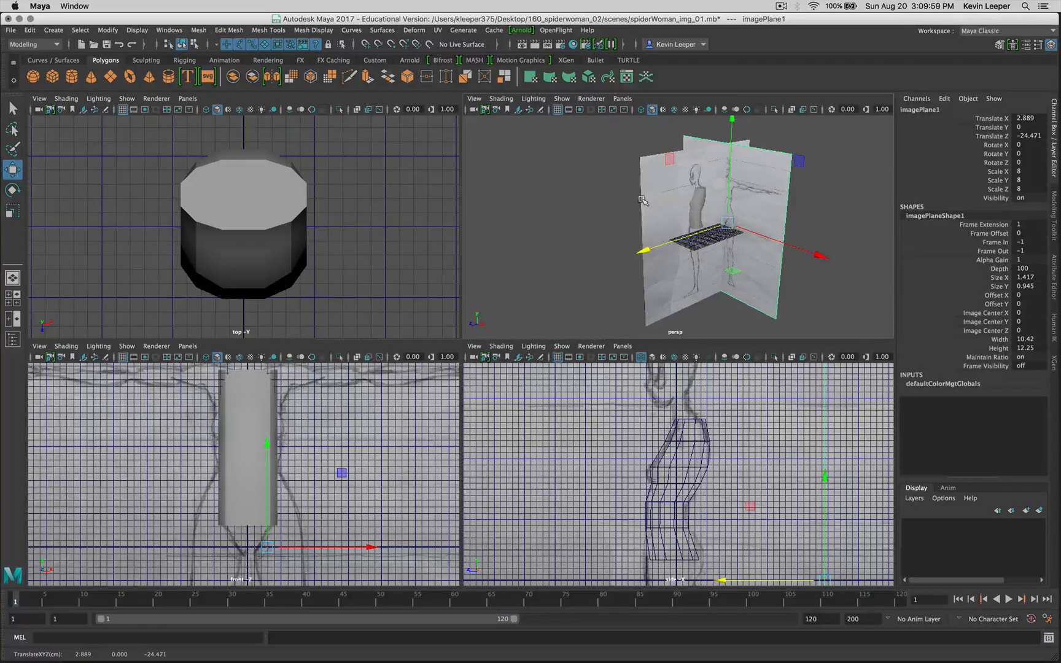
pyautogui.click(642, 202)
pyautogui.moveTo(738, 248)
pyautogui.mouseDown()
pyautogui.moveTo(782, 262)
pyautogui.moveTo(734, 240)
pyautogui.mouseUp()
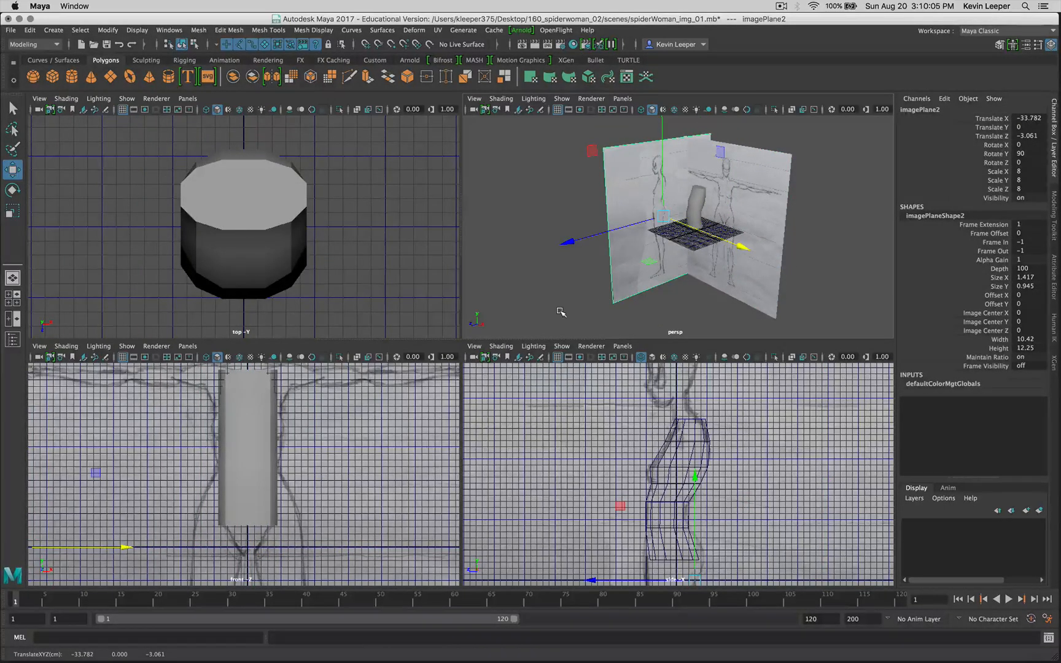
# Switch the torso mesh to vertex editing and slightly widen its second vertex row along X in the front view.
pyautogui.click(271, 484)
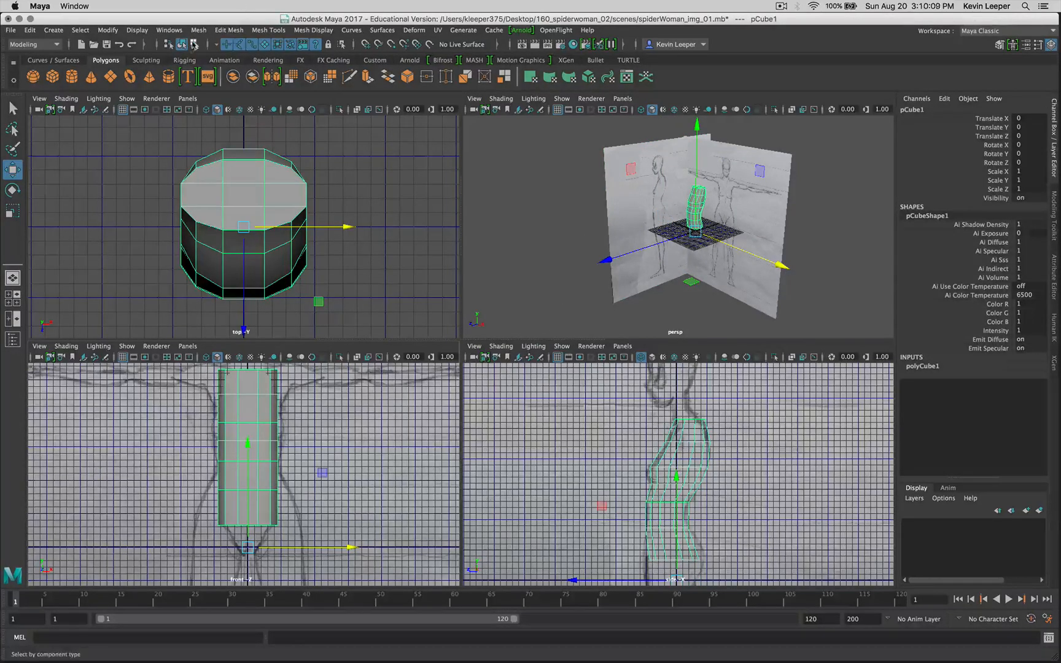
pyautogui.click(194, 45)
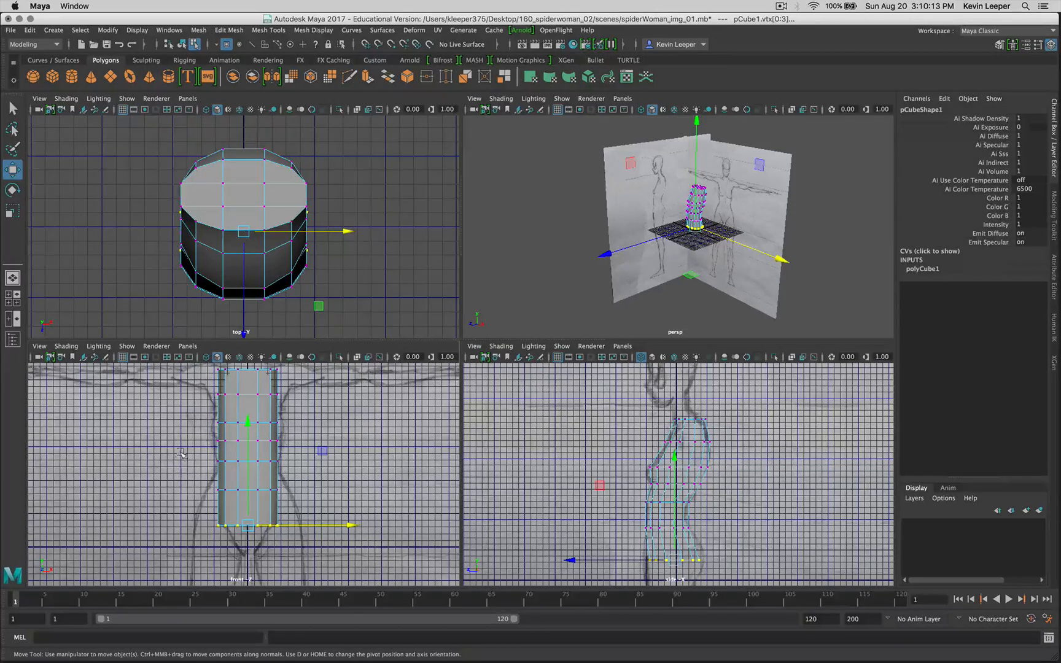
pyautogui.keyDown('alt'); pyautogui.moveTo(300, 412); pyautogui.dragTo(285, 465, button='middle'); pyautogui.keyUp('alt')
pyautogui.moveTo(283, 415); pyautogui.dragTo(212, 435)
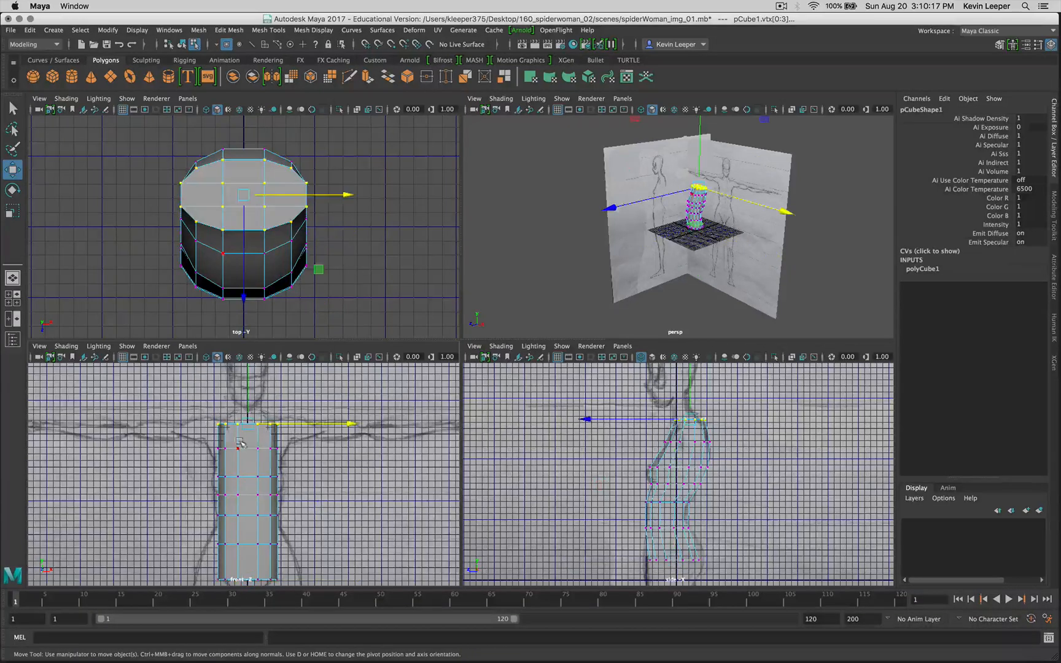
pyautogui.press('space')
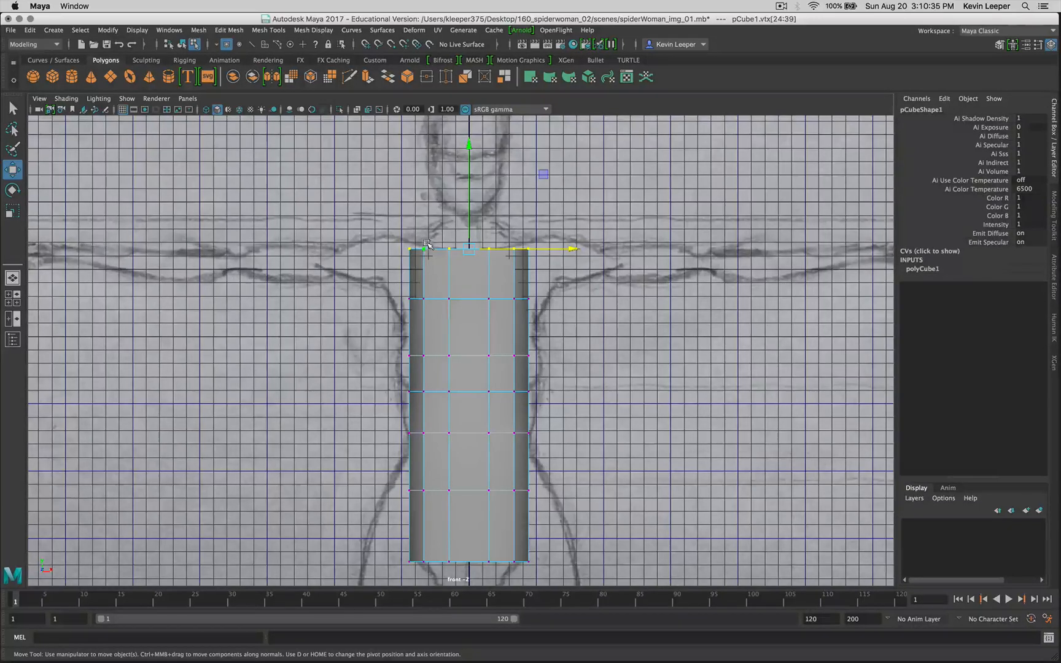
pyautogui.moveTo(385, 283); pyautogui.dragTo(587, 309)
pyautogui.press('r')
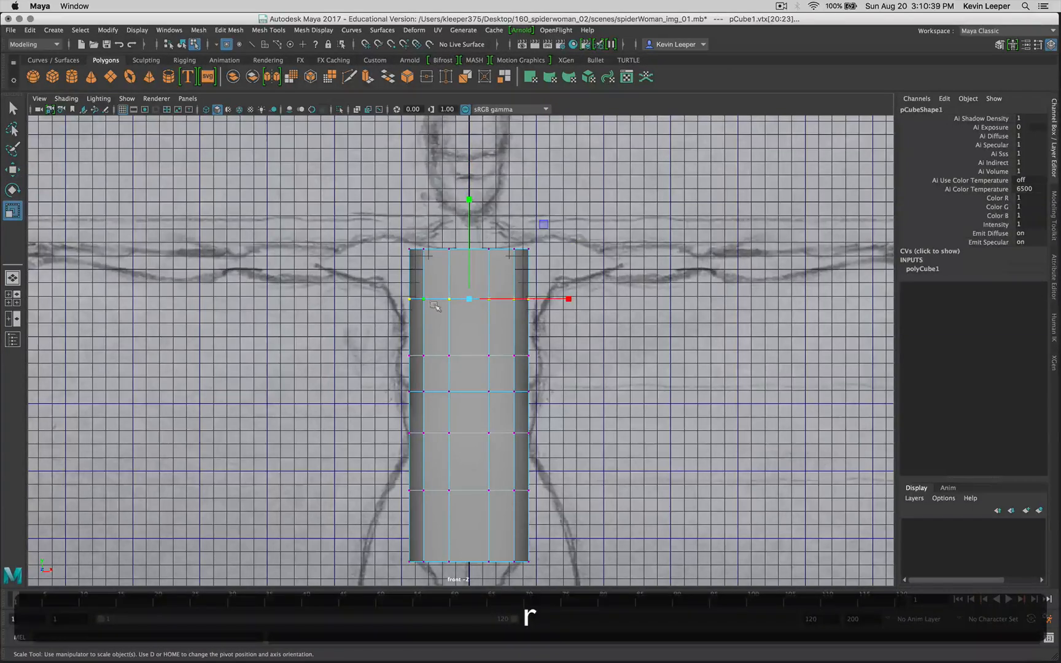
pyautogui.moveTo(567, 299); pyautogui.dragTo(573, 299)
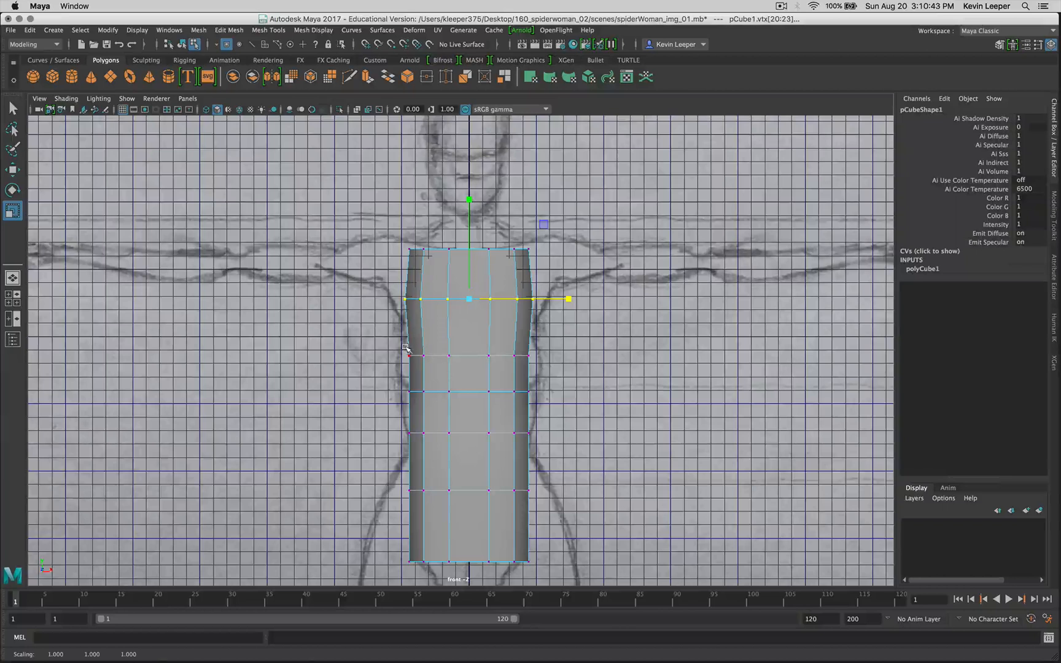
# Scale the third through bottom vertex rows along X to follow the ribcage, waist and flared hips in the front drawing.
pyautogui.moveTo(406, 348); pyautogui.dragTo(581, 355)
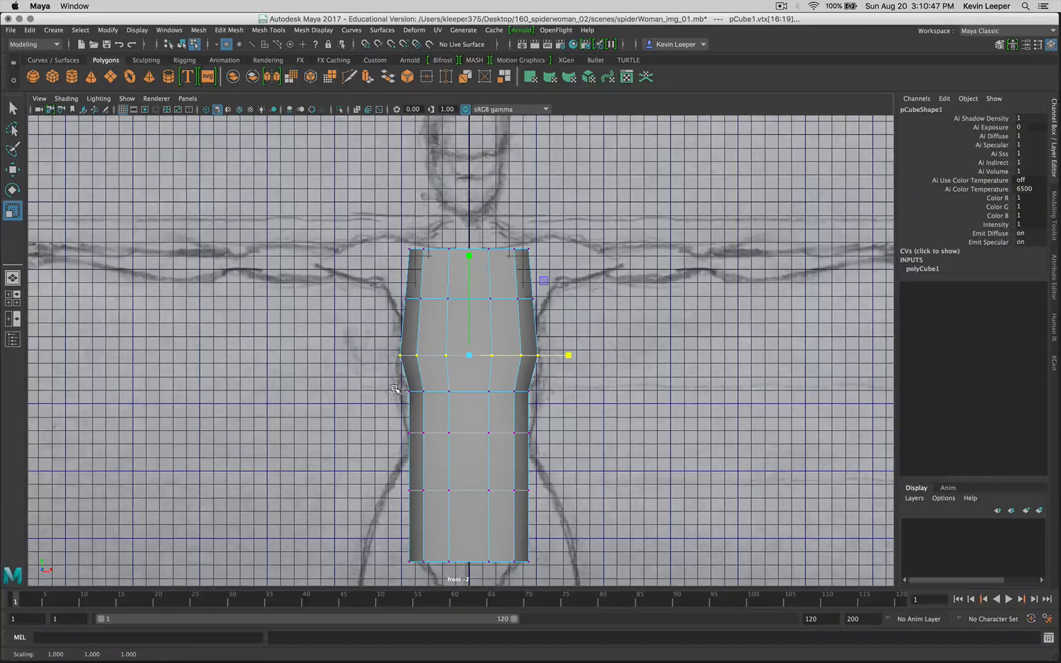
pyautogui.moveTo(393, 386); pyautogui.dragTo(578, 391)
pyautogui.moveTo(406, 428); pyautogui.dragTo(569, 434)
pyautogui.moveTo(353, 488); pyautogui.dragTo(611, 490)
pyautogui.moveTo(393, 539); pyautogui.dragTo(646, 560)
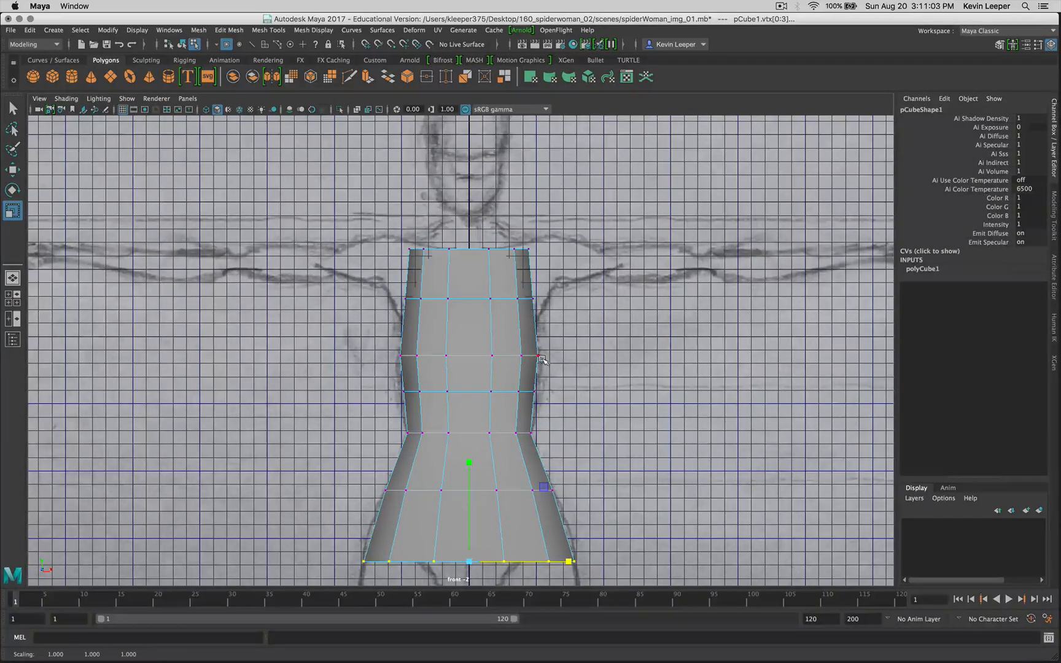
# Hide the image planes in the perspective view and clear the vertex selection.
pyautogui.press('space')
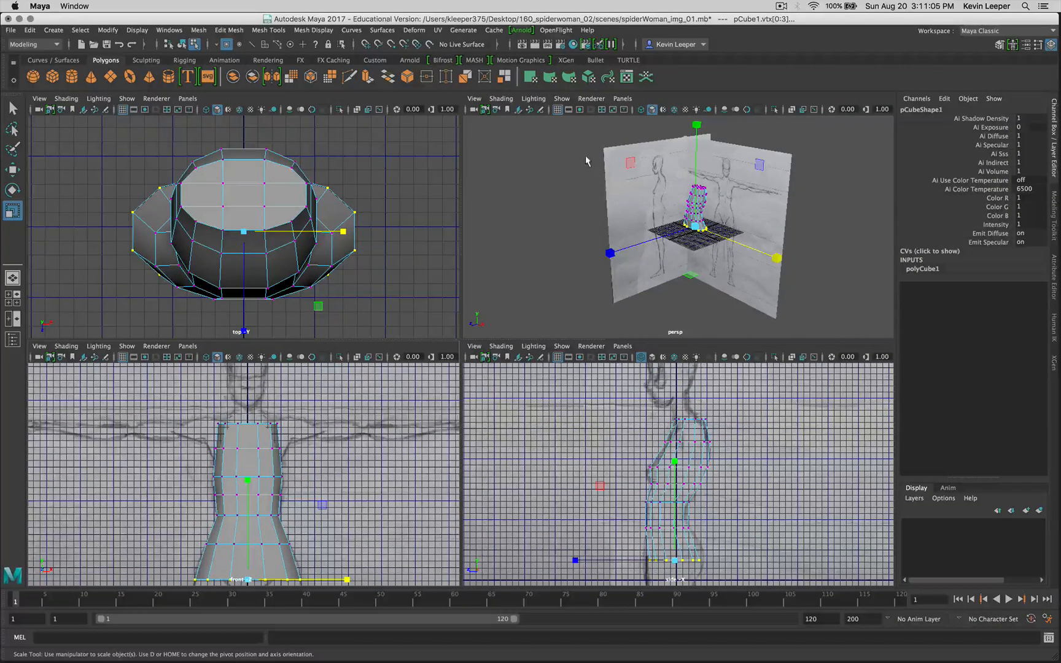
pyautogui.click(561, 98)
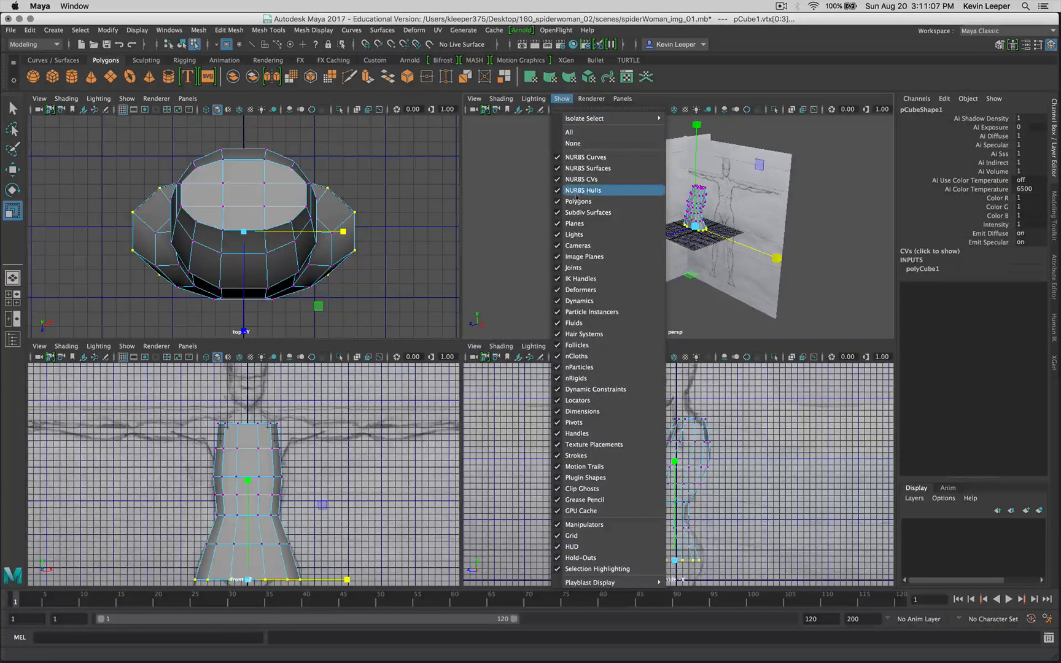
pyautogui.click(583, 256)
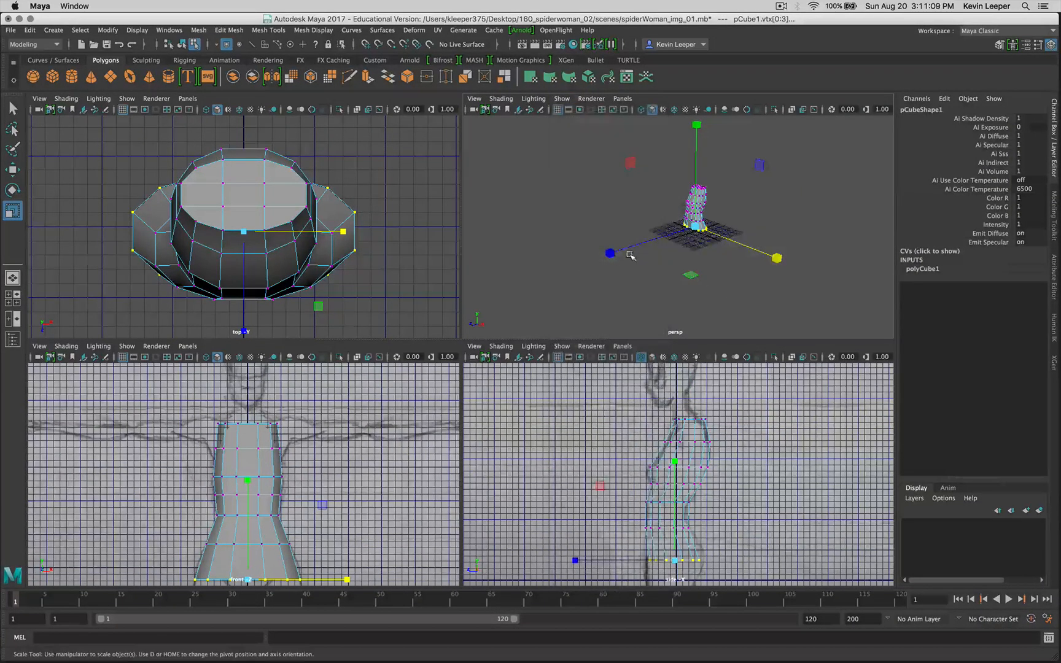
pyautogui.click(628, 263)
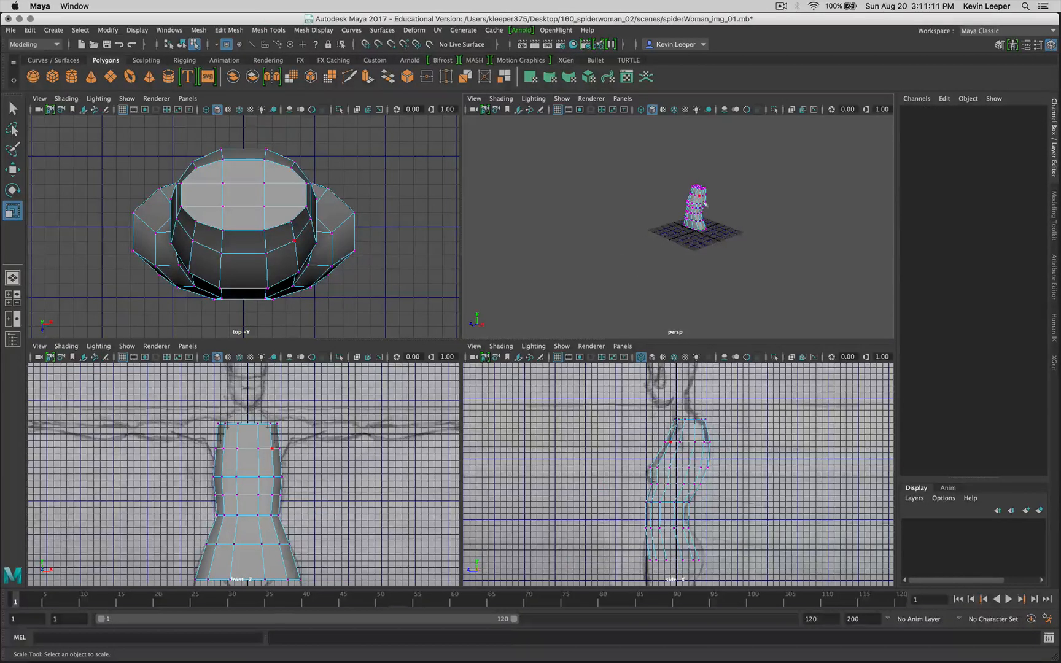
# Examine the torso's shape from the front and side in the perspective view.
pyautogui.keyDown('alt'); pyautogui.moveTo(731, 222); pyautogui.dragTo(792, 126); pyautogui.keyUp('alt')
pyautogui.scroll(-5, 637, 242)
pyautogui.scroll(10, 637, 242)
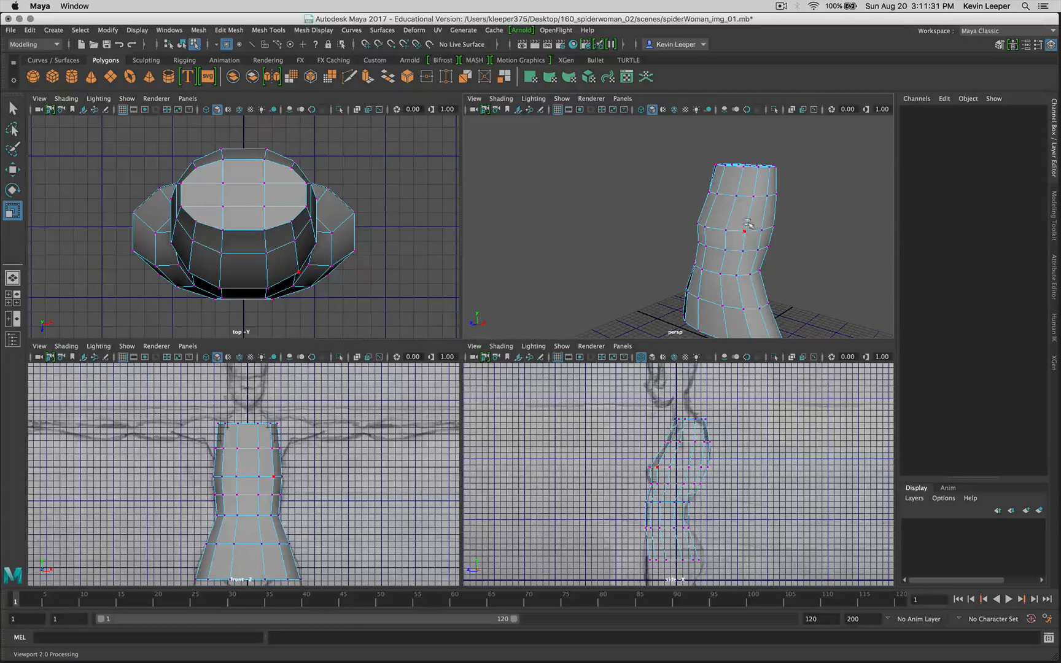
pyautogui.keyDown('alt'); pyautogui.moveTo(775, 236); pyautogui.dragTo(600, 225); pyautogui.keyUp('alt')
pyautogui.press('space')
pyautogui.scroll(3, 613, 374)
pyautogui.scroll(-5, 616, 374)
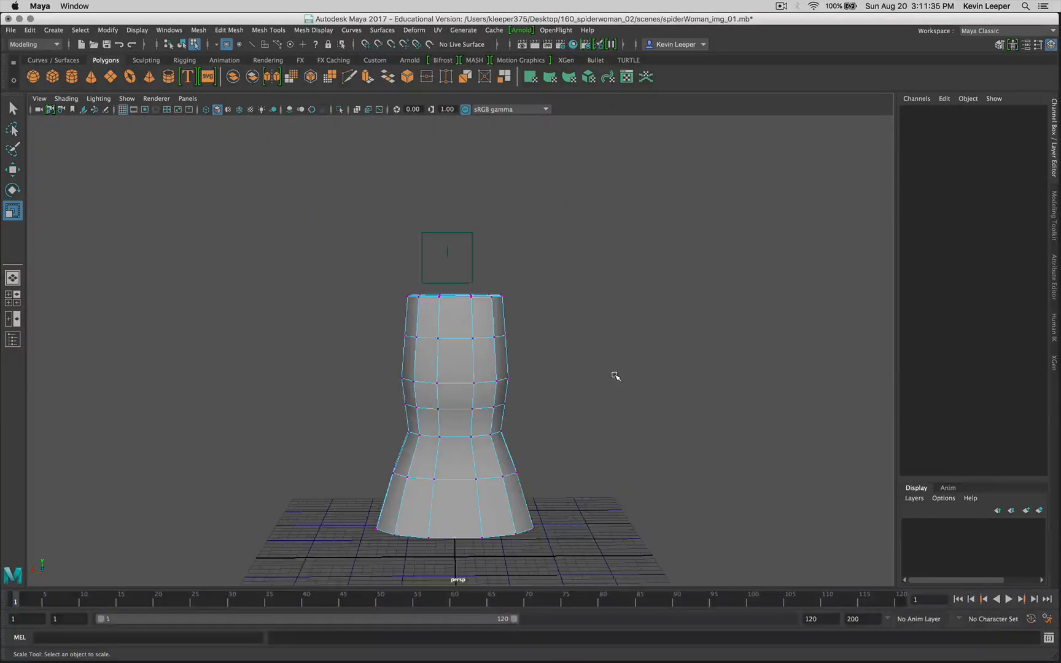
pyautogui.keyDown('alt'); pyautogui.moveTo(616, 374); pyautogui.dragTo(675, 422); pyautogui.keyUp('alt')
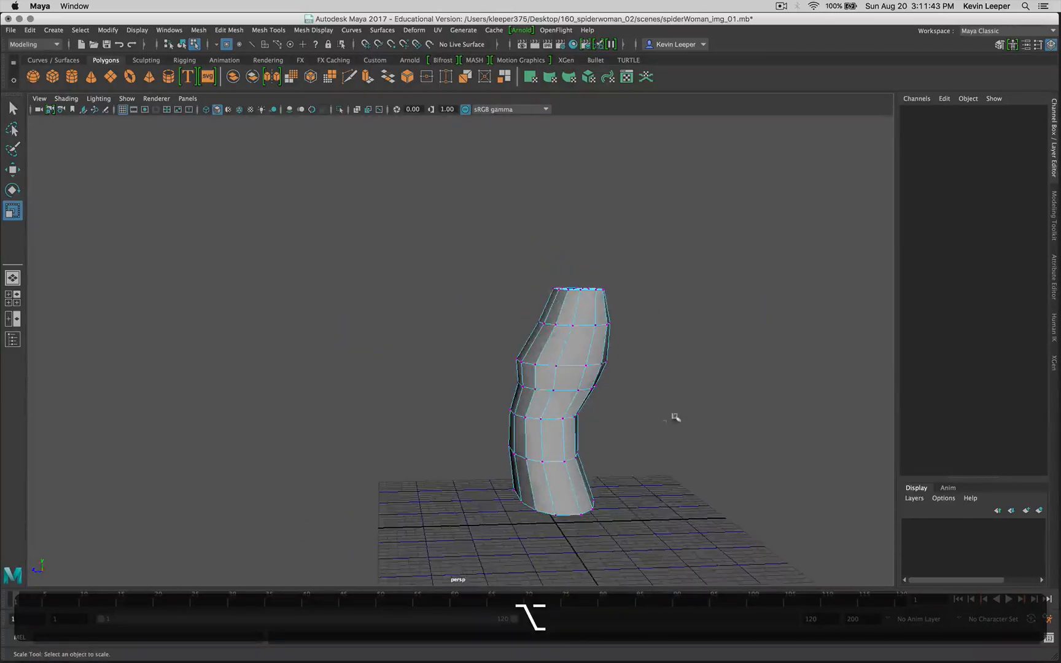
# In the side view, lower the third row's front vertices to the bust line, placing the frontmost pair at about Y 18.2, Z 4.4.
pyautogui.press('space')
pyautogui.press('space')
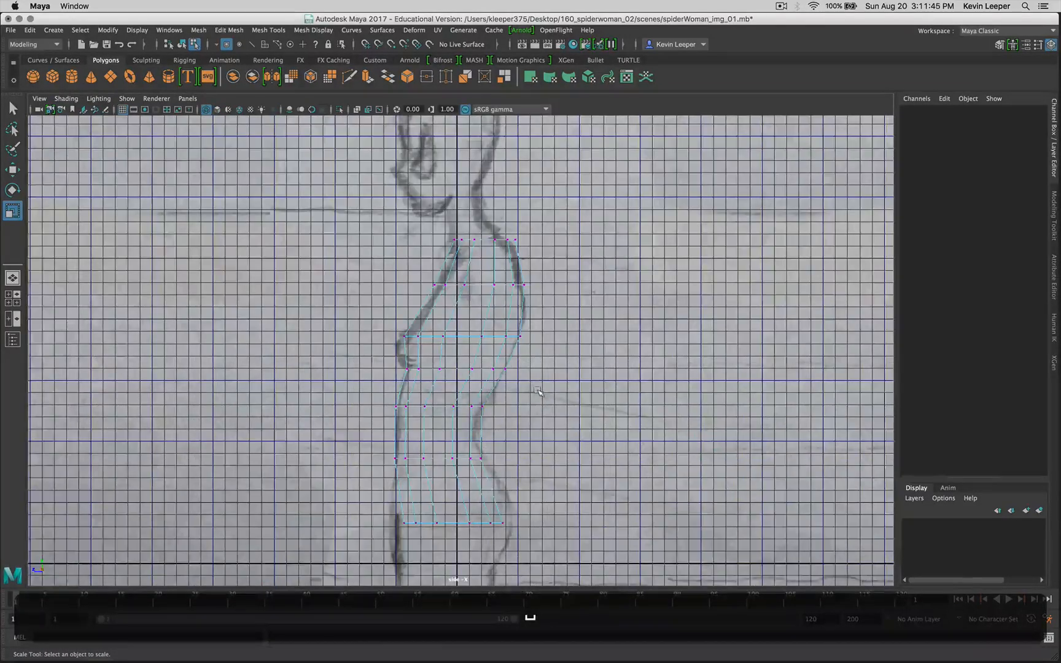
pyautogui.scroll(3, 537, 391)
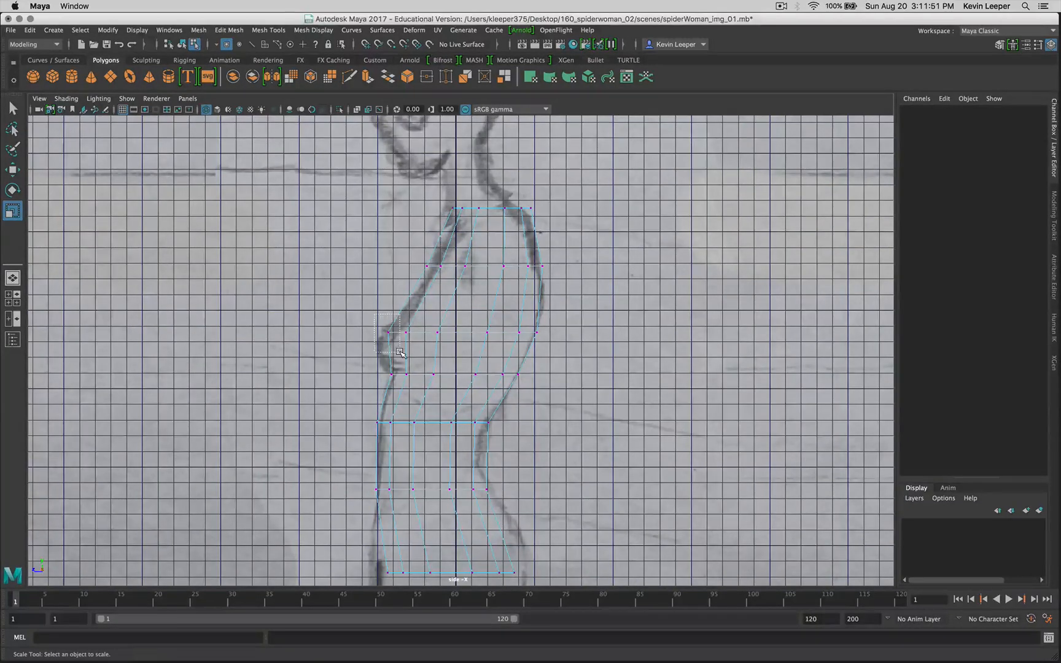
pyautogui.moveTo(400, 353); pyautogui.dragTo(399, 355)
pyautogui.press('w')
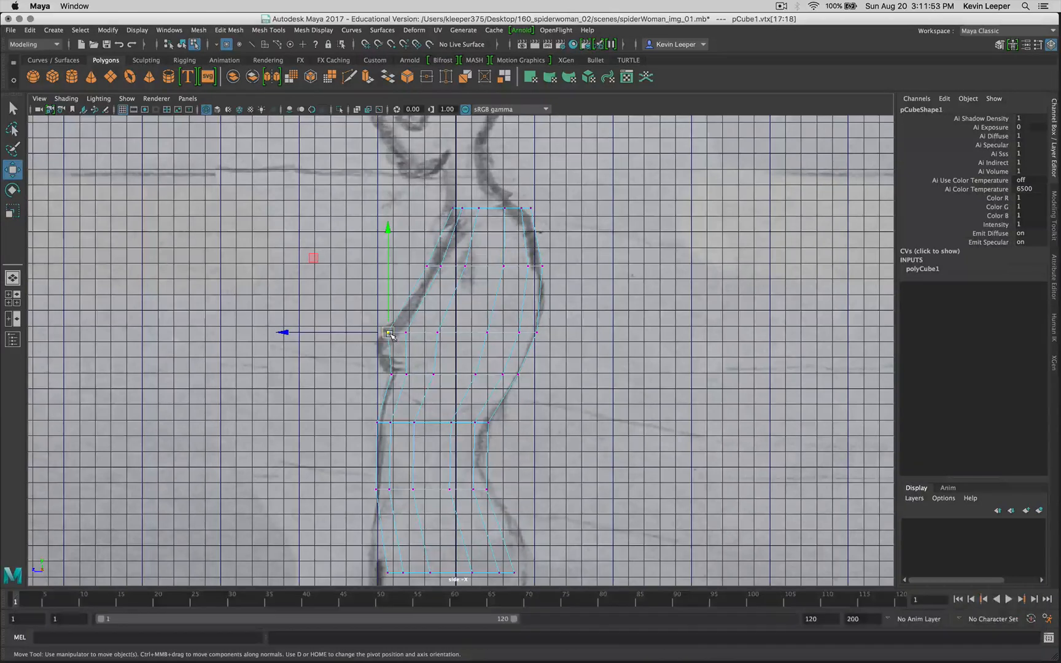
pyautogui.moveTo(390, 335); pyautogui.dragTo(417, 349)
pyautogui.moveTo(407, 333); pyautogui.dragTo(444, 344)
pyautogui.moveTo(438, 333); pyautogui.dragTo(398, 345)
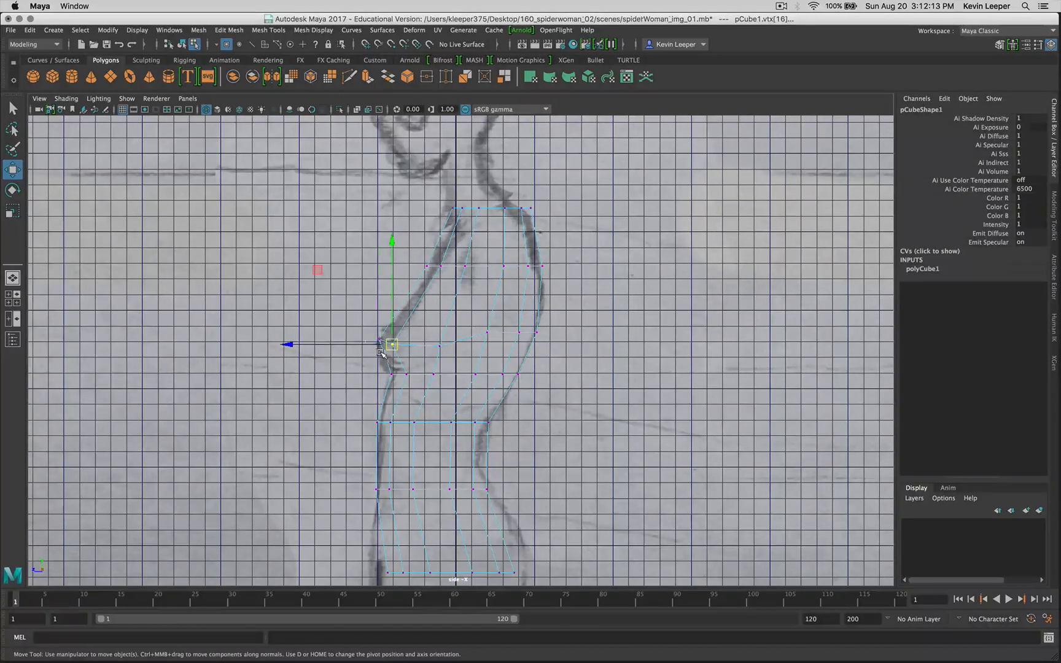
pyautogui.moveTo(380, 353); pyautogui.dragTo(381, 353)
pyautogui.moveTo(319, 340); pyautogui.dragTo(322, 340)
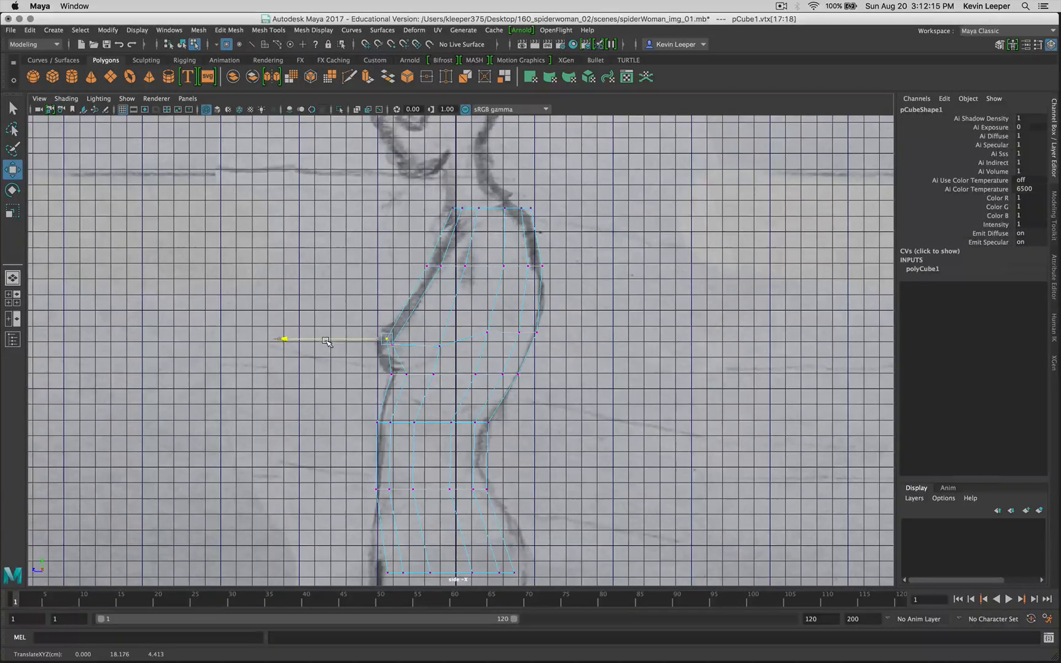
# Adjust the third row's middle vertices, raising the rear one slightly and setting the forward one at about Y 17.9, Z 1.0.
pyautogui.moveTo(417, 349)
pyautogui.mouseDown()
pyautogui.moveTo(386, 343)
pyautogui.moveTo(447, 329)
pyautogui.mouseUp()
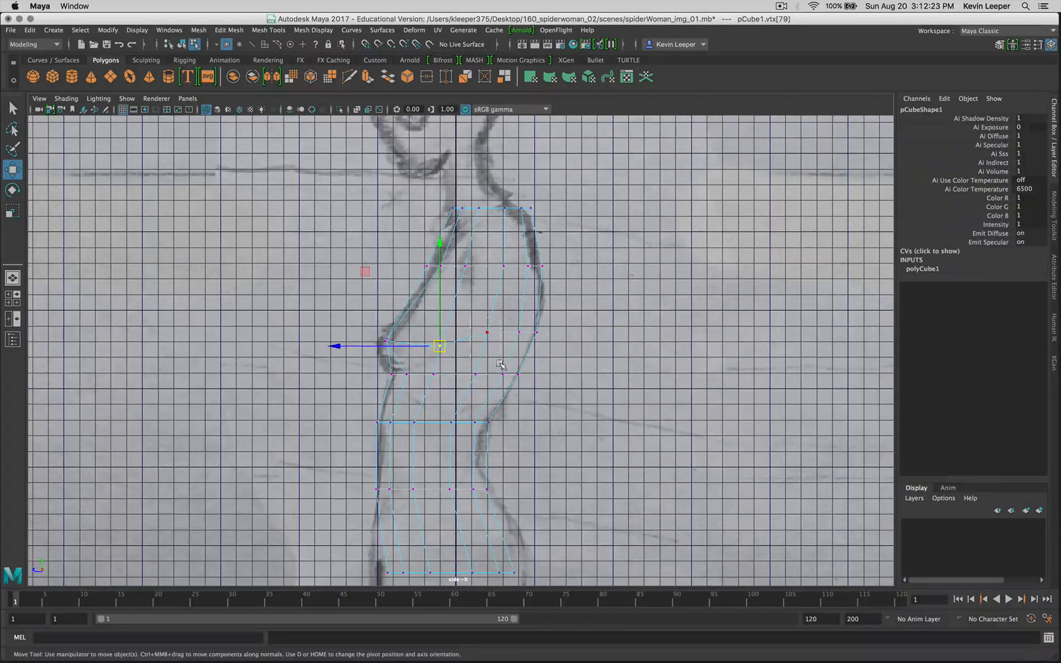
pyautogui.moveTo(501, 364); pyautogui.dragTo(487, 325)
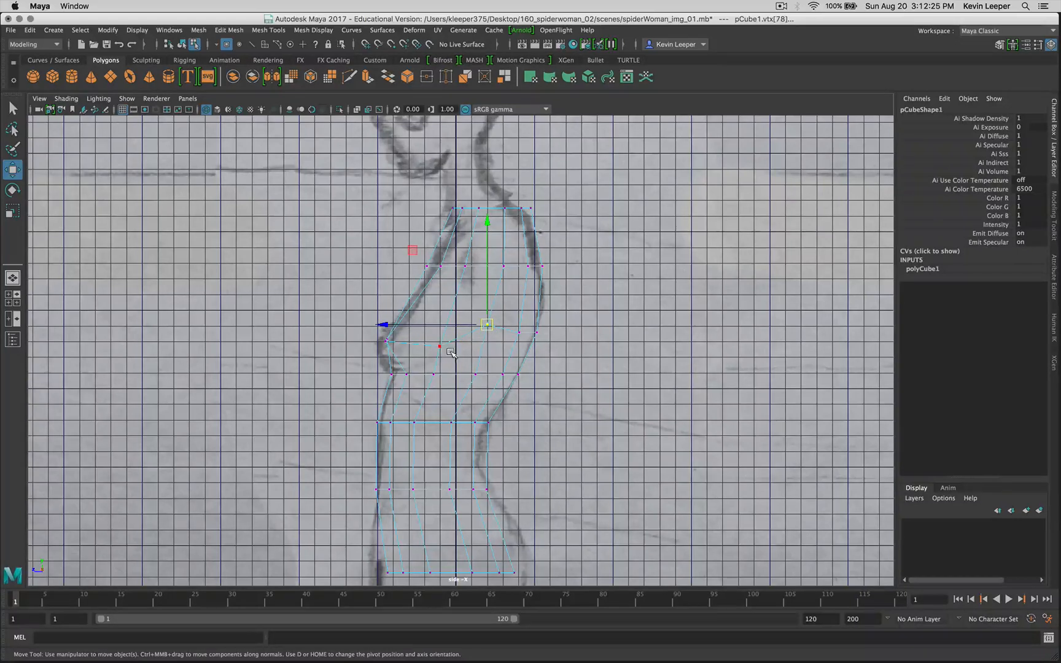
pyautogui.click(439, 347)
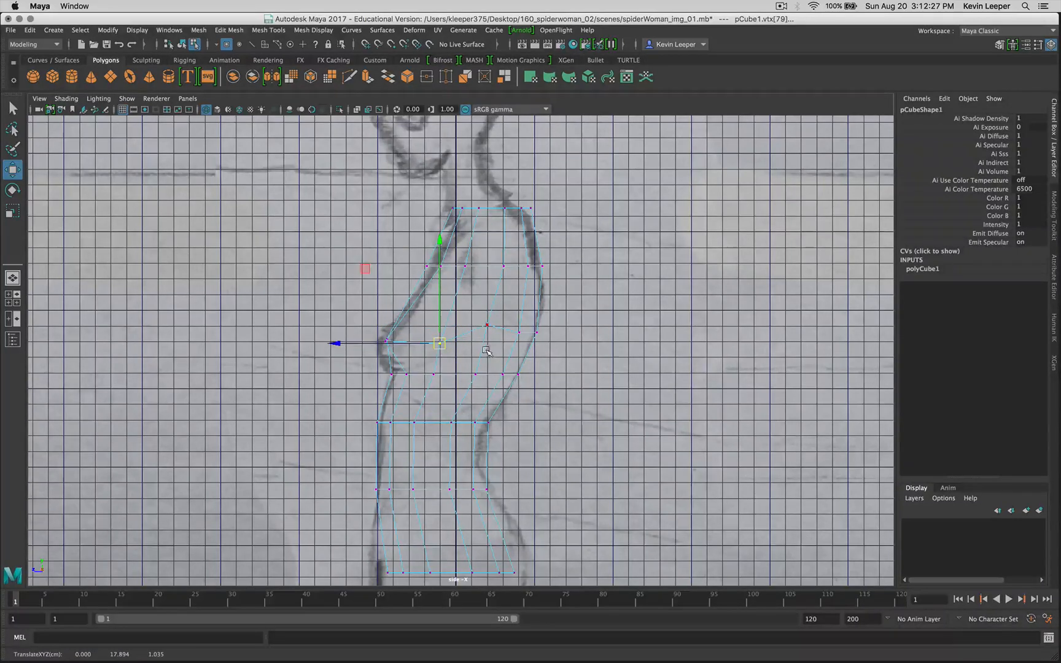
# Raise the third row's rear vertices along the back contour, placing the rearmost pair at about Y 19.1, Z -5.3.
pyautogui.press('space')
pyautogui.keyDown('alt'); pyautogui.moveTo(605, 272); pyautogui.dragTo(642, 255); pyautogui.keyUp('alt')
pyautogui.press('space')
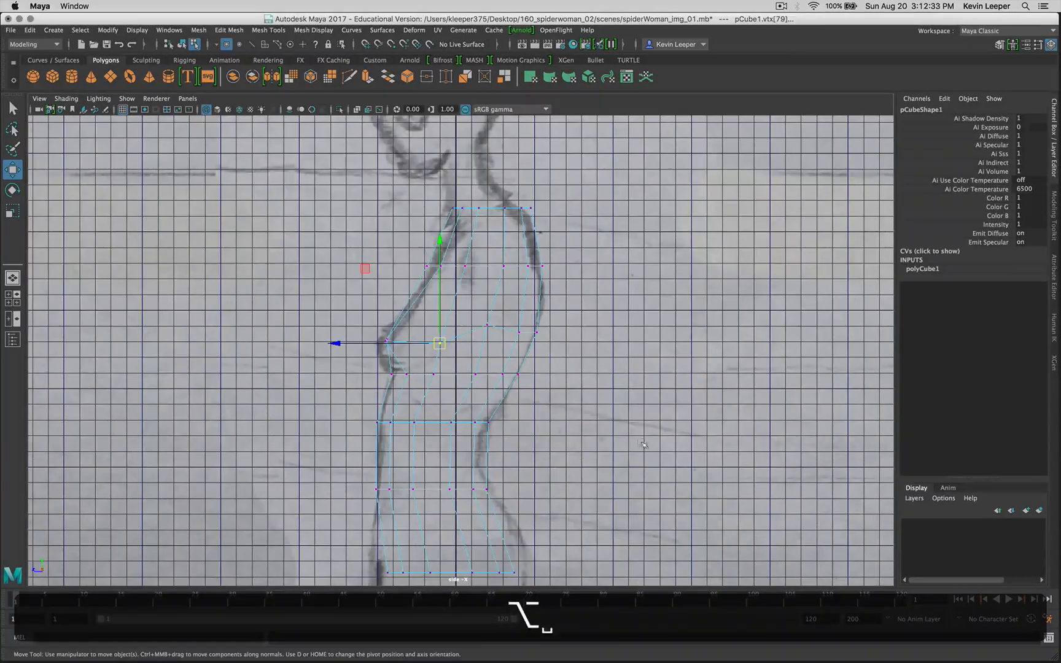
pyautogui.click(521, 333)
pyautogui.moveTo(526, 338); pyautogui.dragTo(527, 323)
pyautogui.click(537, 325)
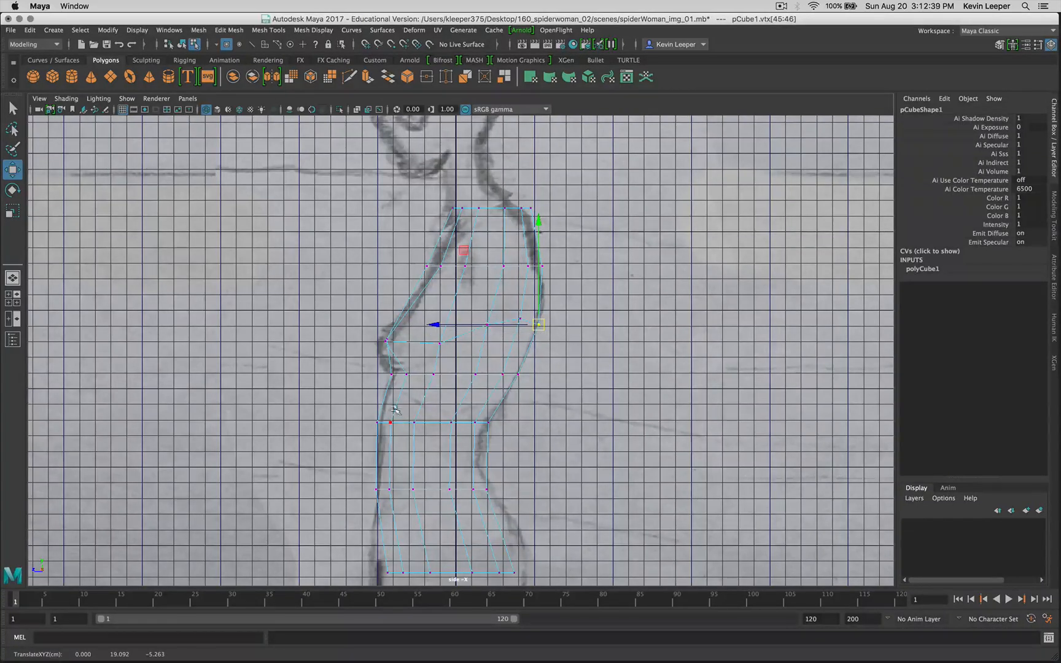
# Reshape the fourth row under the bust, moving its second vertices to about Y 16.1, Z 3.4 and raising the rear side ones to about Y 16.7.
pyautogui.click(405, 375)
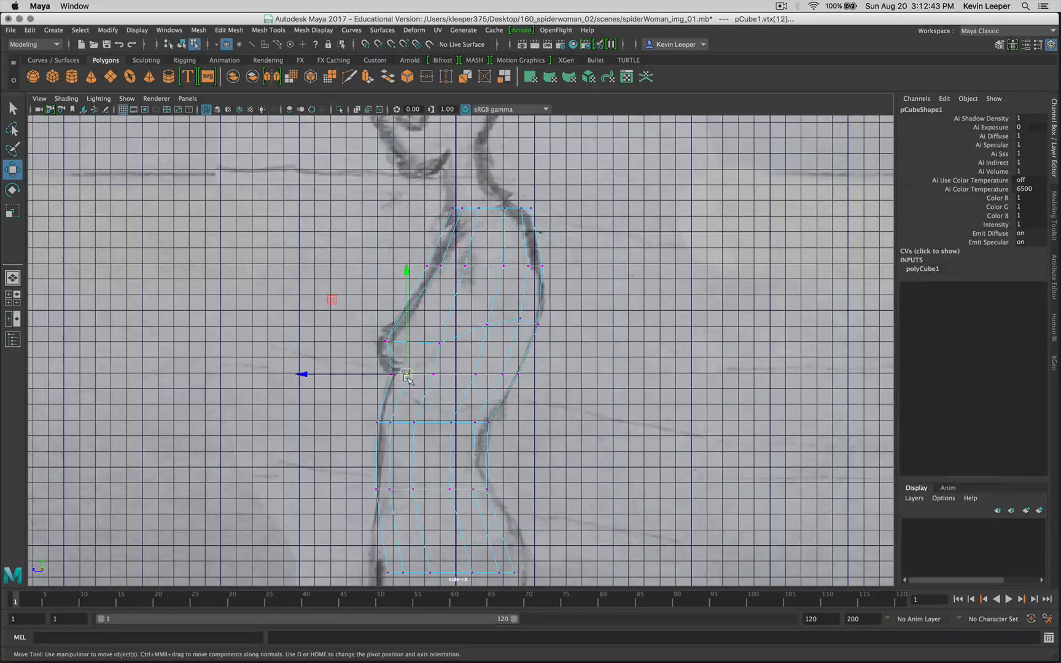
pyautogui.moveTo(404, 375); pyautogui.dragTo(404, 373)
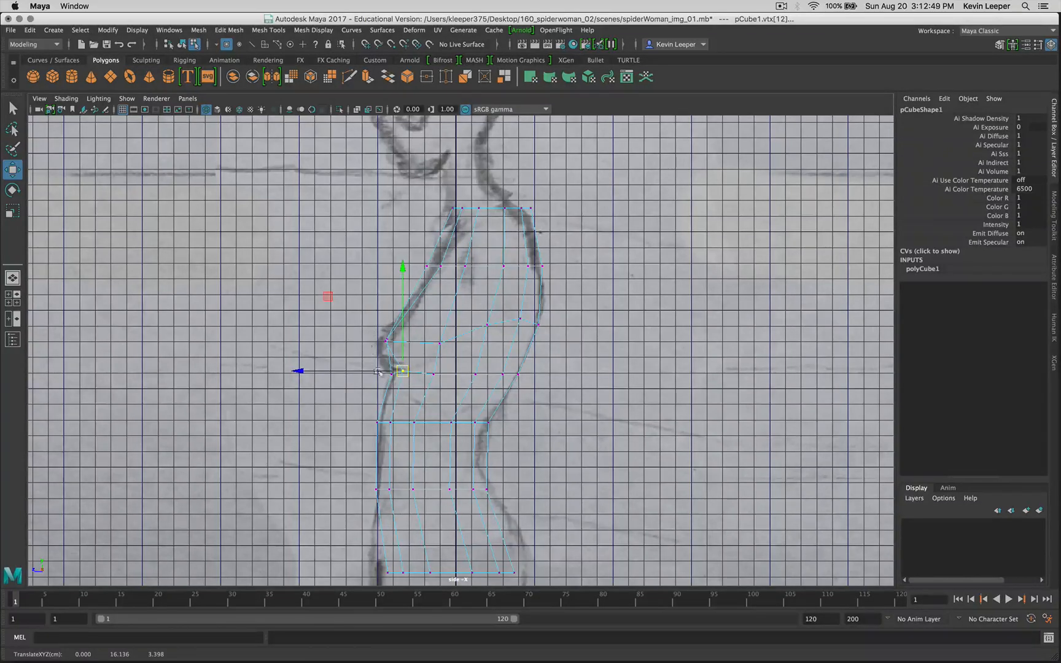
pyautogui.click(434, 374)
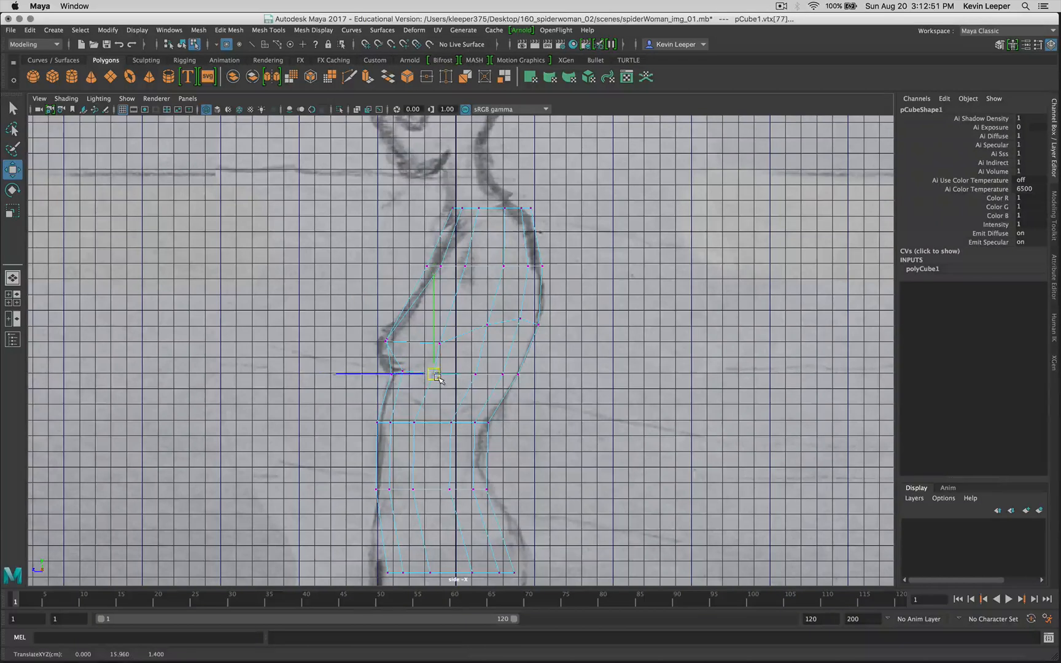
pyautogui.click(476, 375)
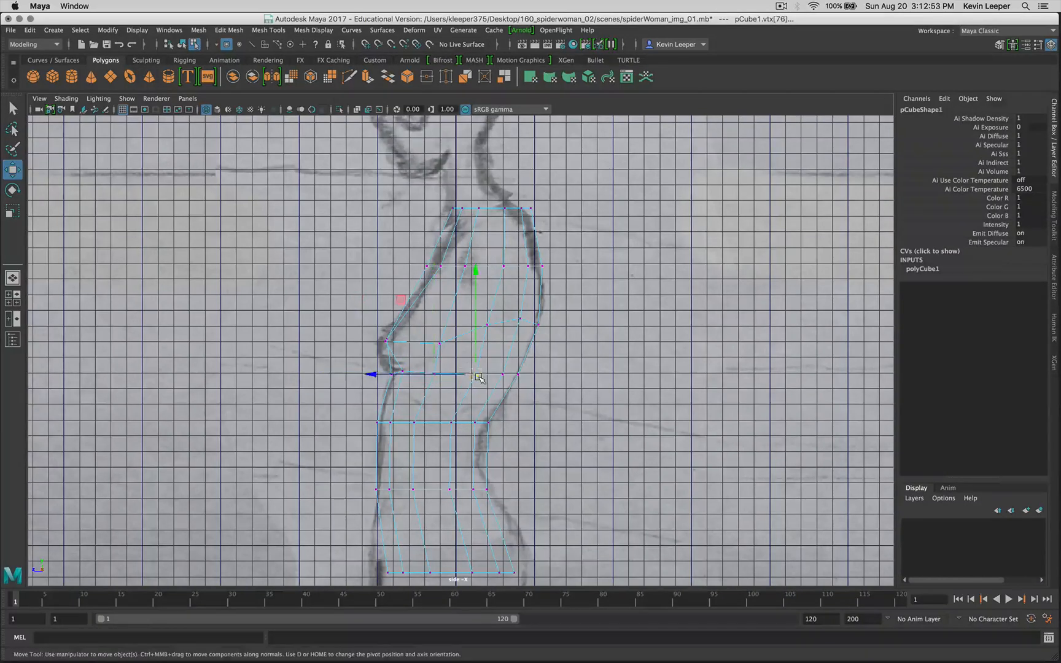
pyautogui.click(502, 375)
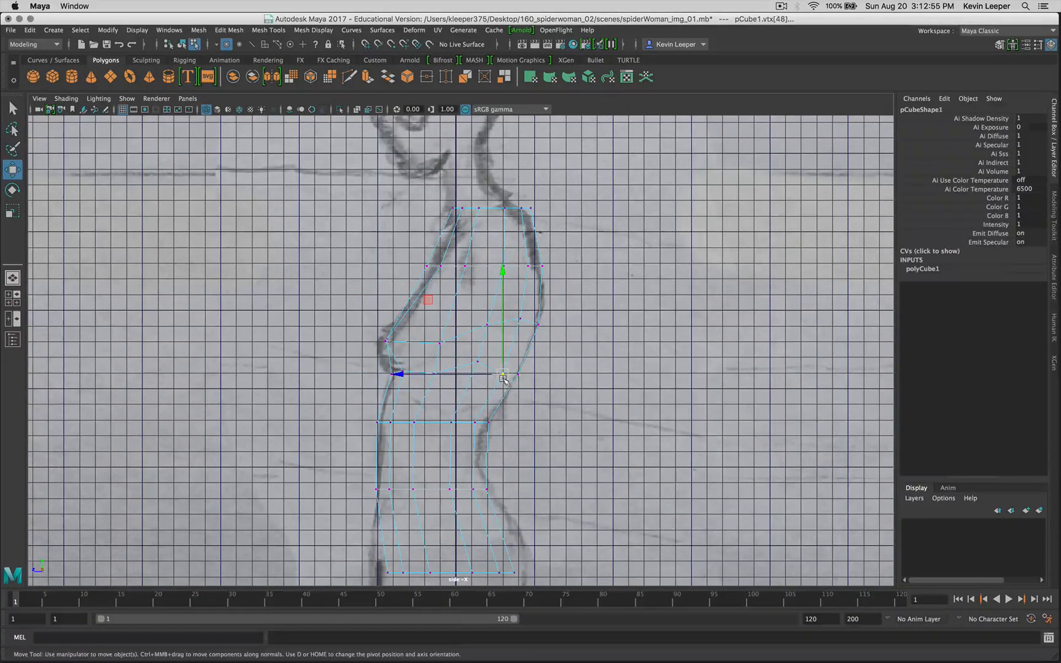
pyautogui.moveTo(502, 375); pyautogui.dragTo(505, 364)
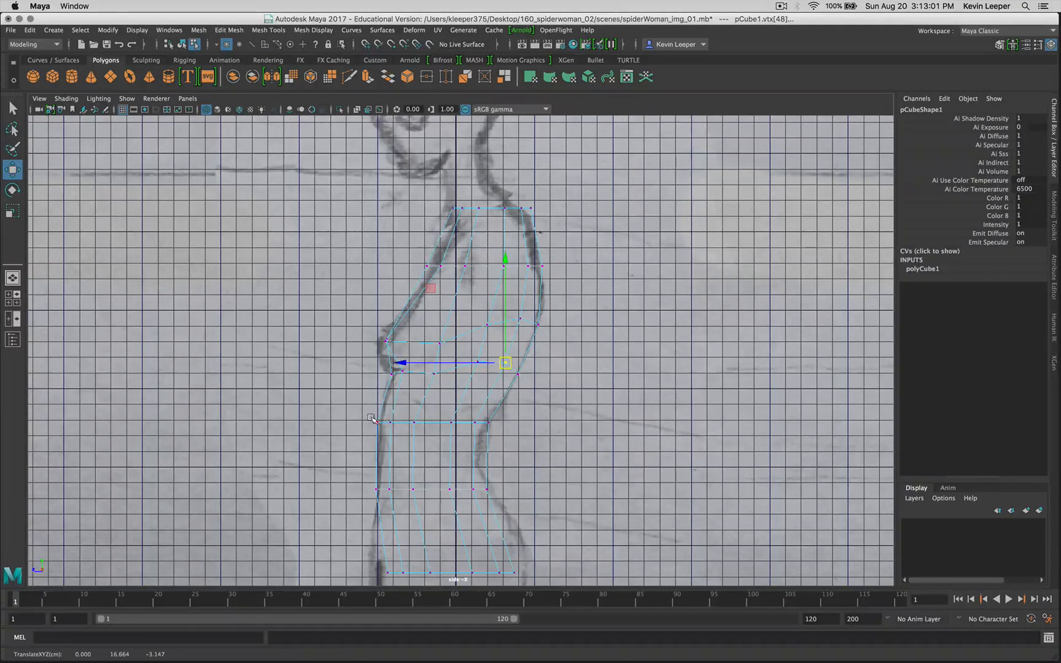
# Reshape the fifth row to the waist contour in the side view, raising the frontmost vertices and placing the rearmost at about Y 12.9, Z -2.2.
pyautogui.moveTo(371, 416)
pyautogui.mouseDown()
pyautogui.moveTo(386, 428)
pyautogui.moveTo(379, 415)
pyautogui.mouseUp()
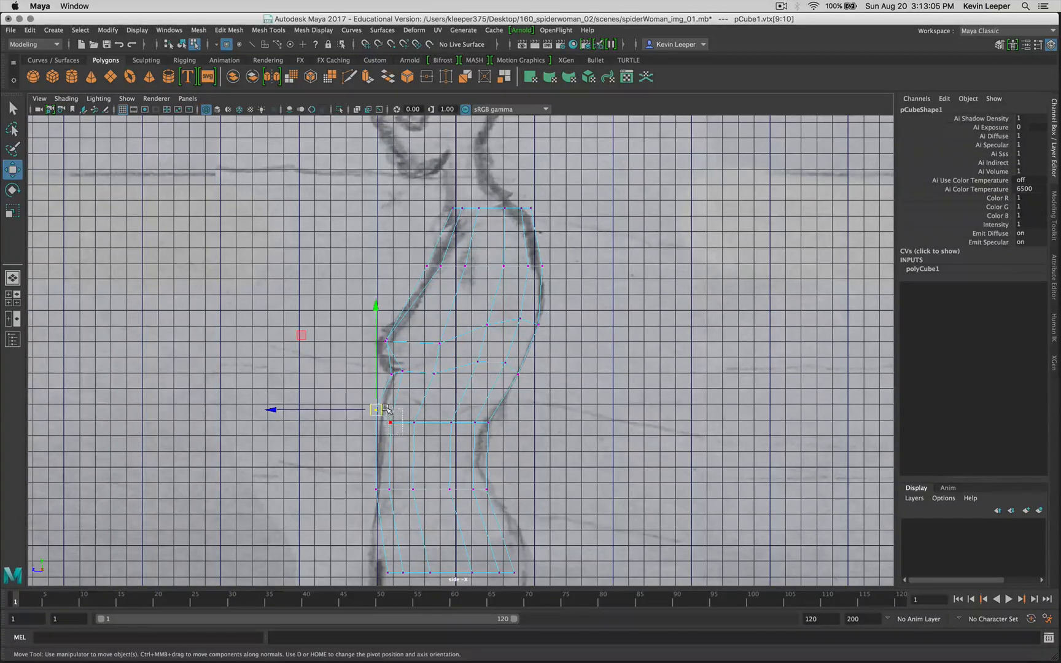
pyautogui.click(390, 422)
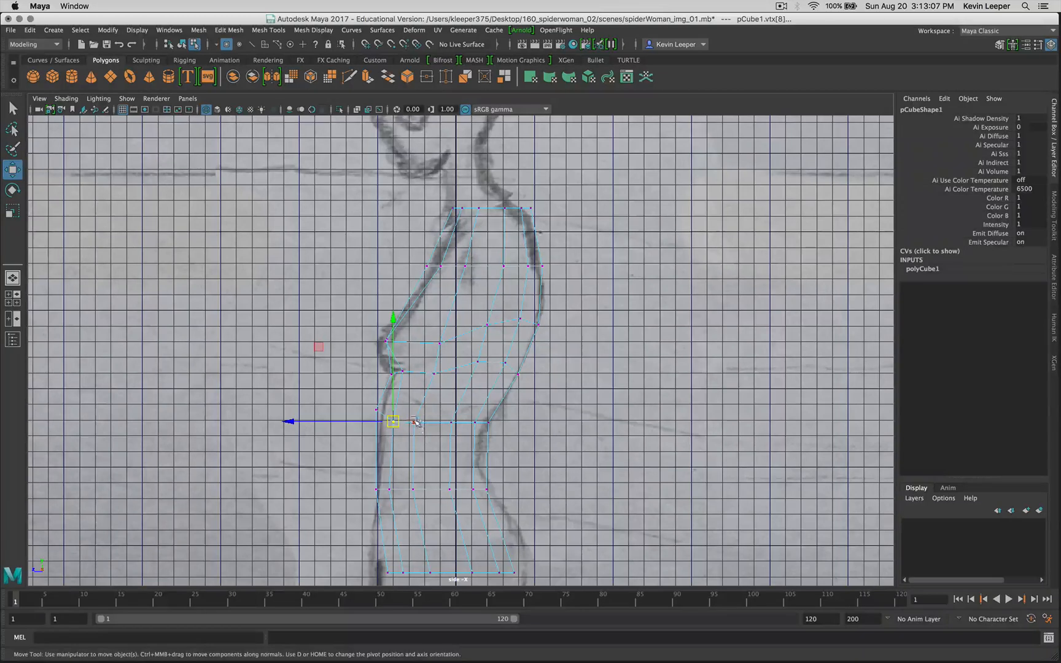
pyautogui.click(415, 423)
pyautogui.moveTo(414, 423); pyautogui.dragTo(494, 430)
pyautogui.click(451, 423)
pyautogui.click(474, 422)
pyautogui.moveTo(489, 423); pyautogui.dragTo(490, 421)
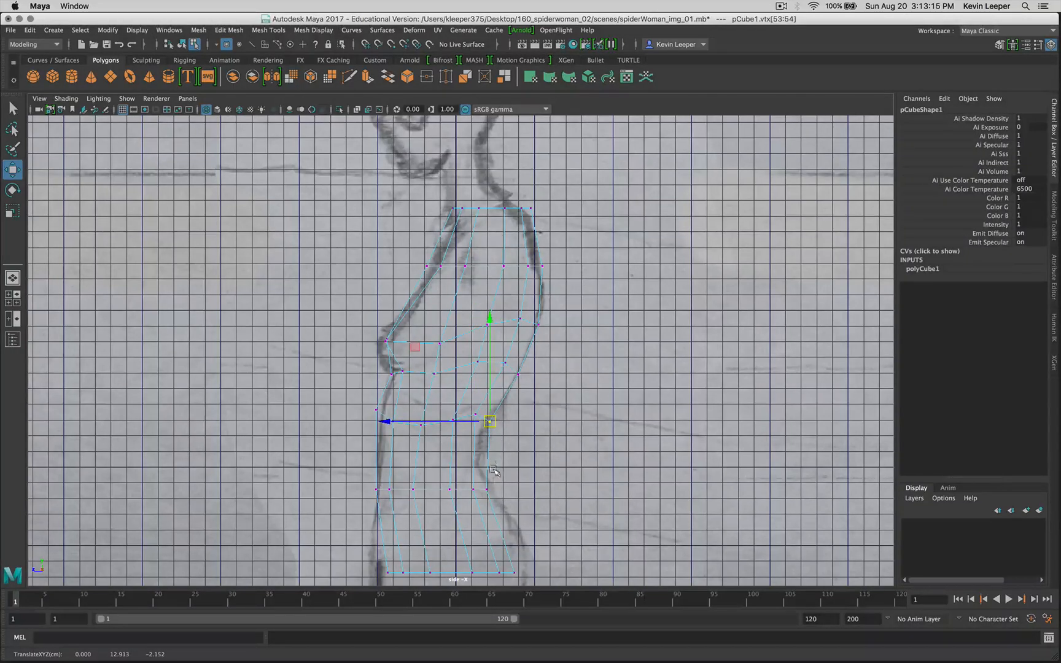
# Adjust the sixth row's rear vertices to the lower-back contour, placing the fourth vertices from the front at about Y 8.9, Z -0.3.
pyautogui.moveTo(481, 481); pyautogui.dragTo(493, 498)
pyautogui.moveTo(487, 489); pyautogui.dragTo(460, 487)
pyautogui.click(474, 489)
pyautogui.click(466, 479)
pyautogui.click(458, 460)
pyautogui.click(444, 461)
pyautogui.click(467, 480)
pyautogui.click(449, 484)
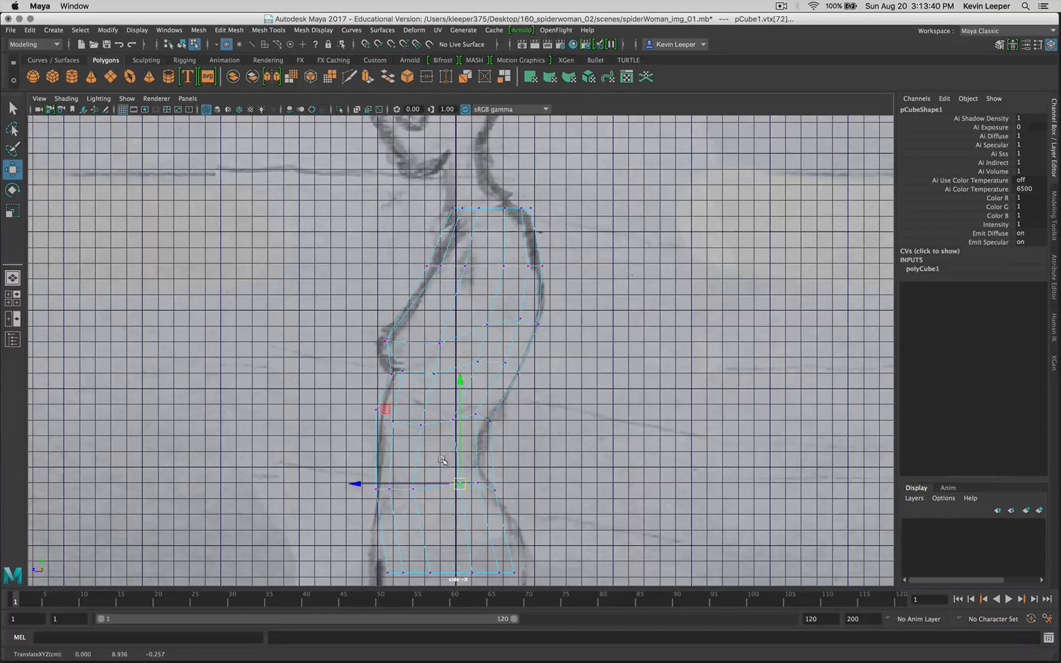
# Shift the fifth row's fourth vertices to about Y 13.0, Z -0.1 and lower the sixth row's front ones, the frontmost to about Y 7.2, Z 4.9.
pyautogui.click(453, 419)
pyautogui.moveTo(453, 420); pyautogui.dragTo(458, 424)
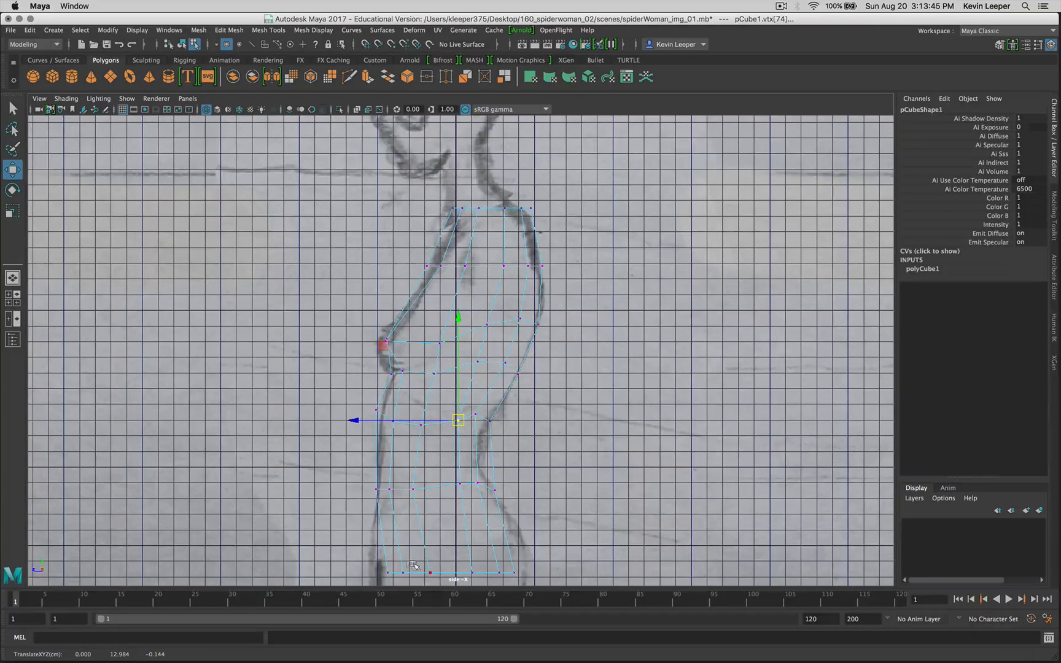
pyautogui.click(413, 490)
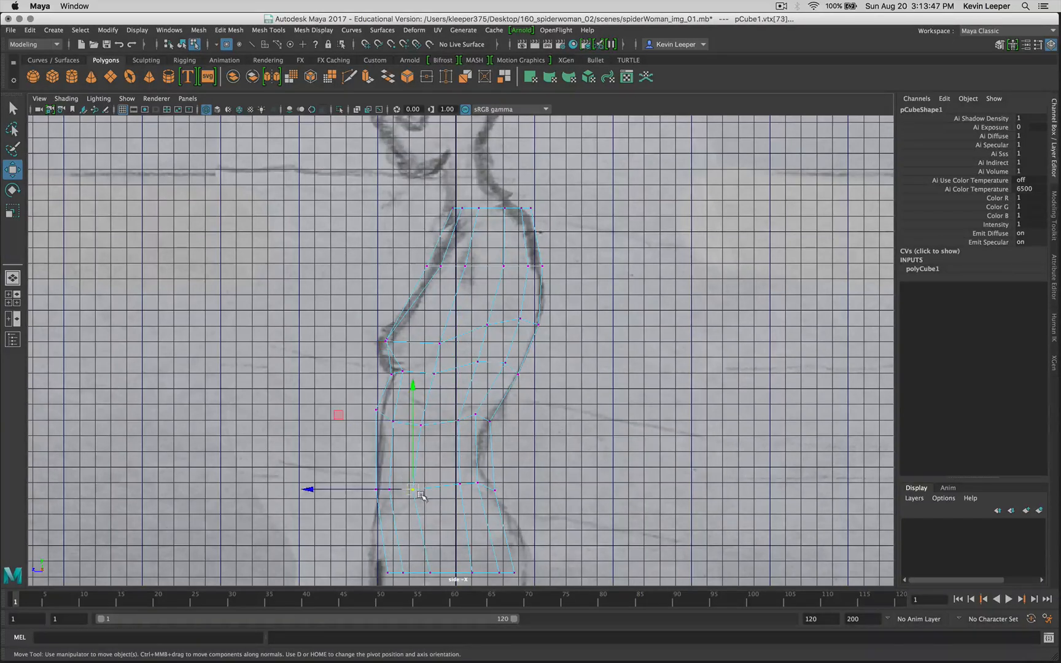
pyautogui.click(389, 488)
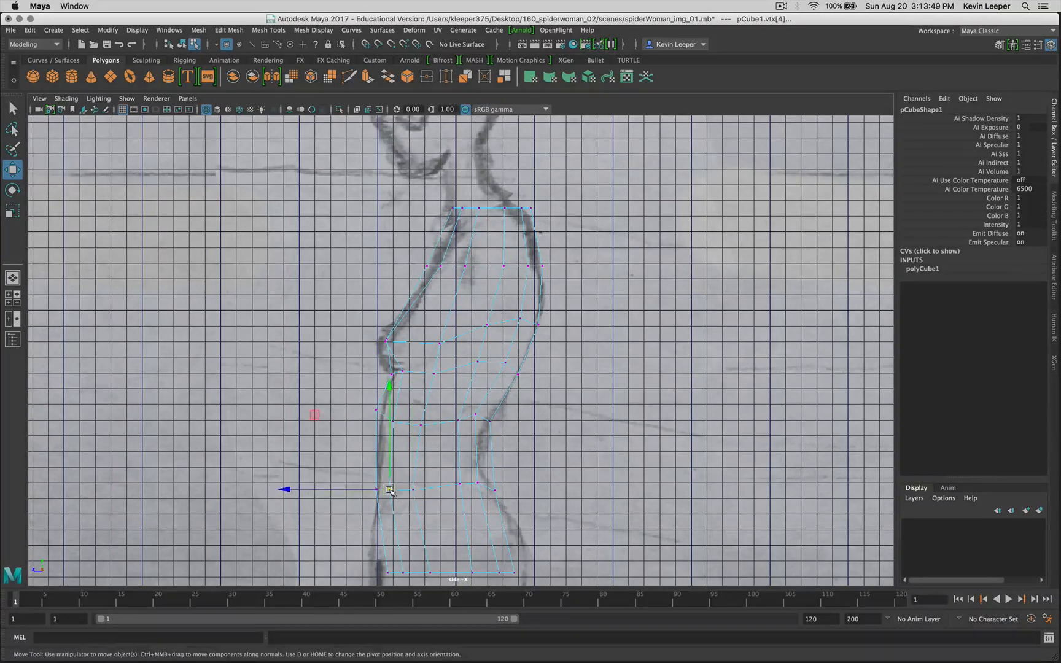
pyautogui.moveTo(389, 489); pyautogui.dragTo(379, 511)
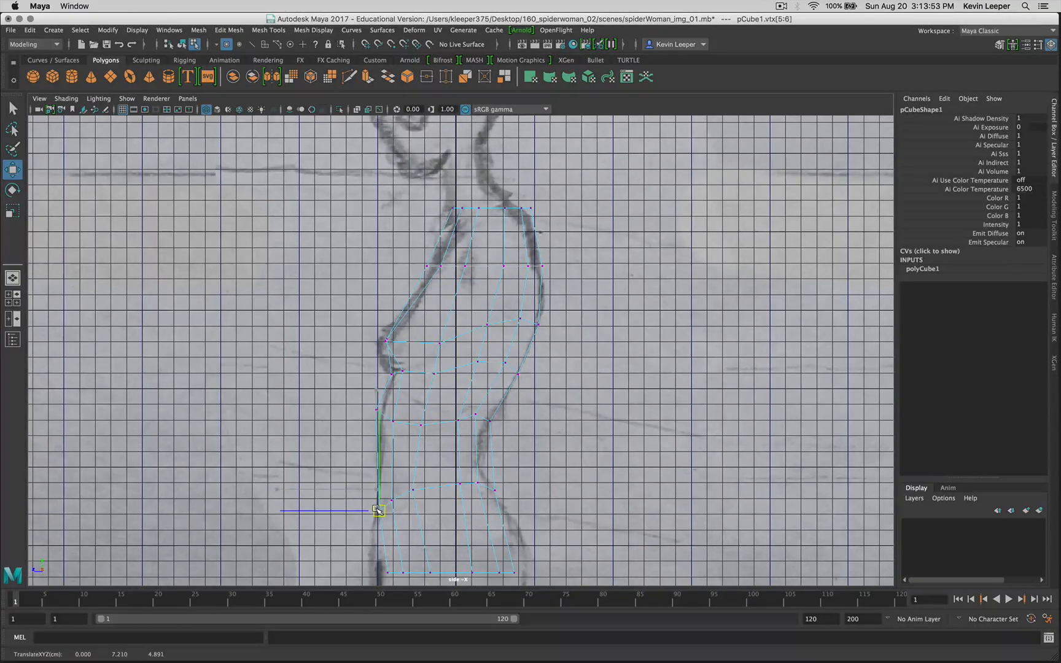
pyautogui.click(413, 490)
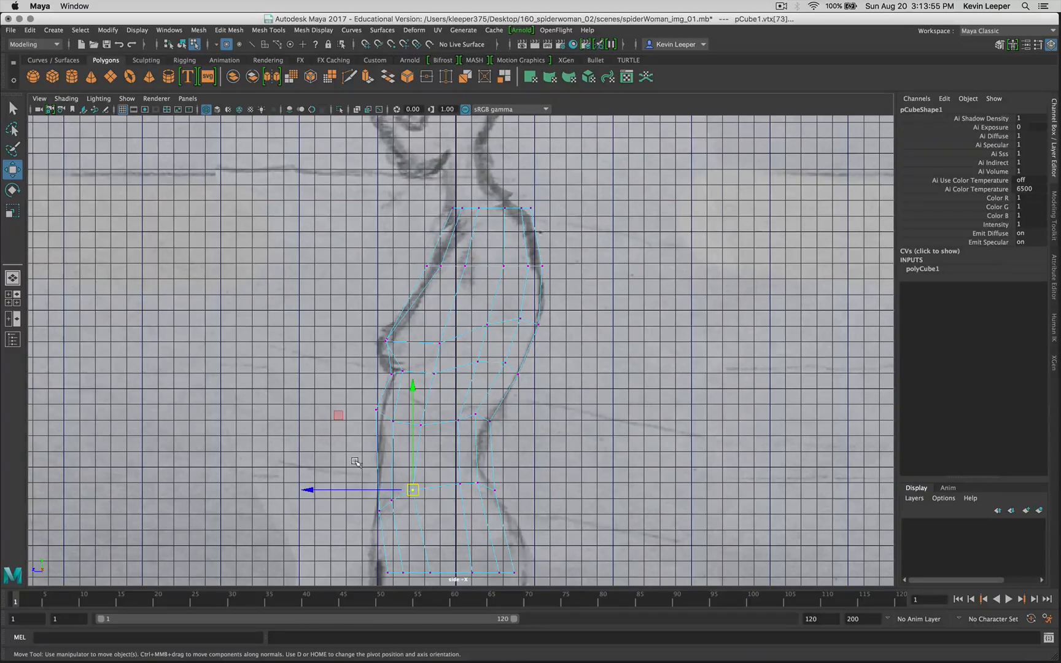
# Raise the whole sixth row and scale it slightly narrower in depth, placing its fourth vertices at about Y 10.0, Z 0.2.
pyautogui.moveTo(345, 461); pyautogui.dragTo(534, 516)
pyautogui.moveTo(437, 501); pyautogui.dragTo(433, 488)
pyautogui.press('r')
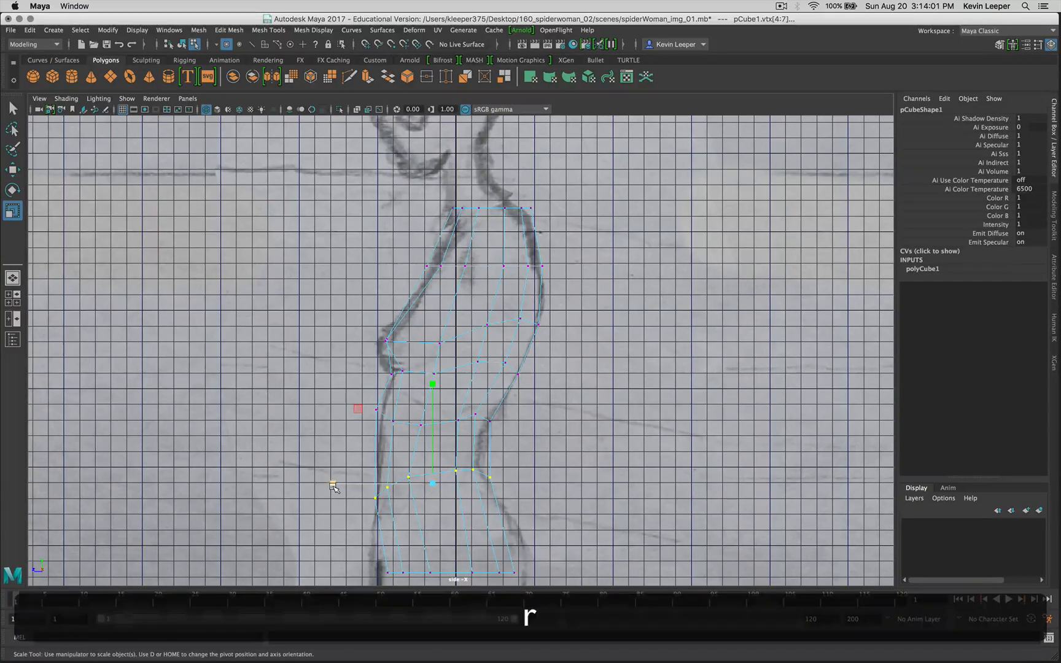
pyautogui.moveTo(334, 485); pyautogui.dragTo(337, 485)
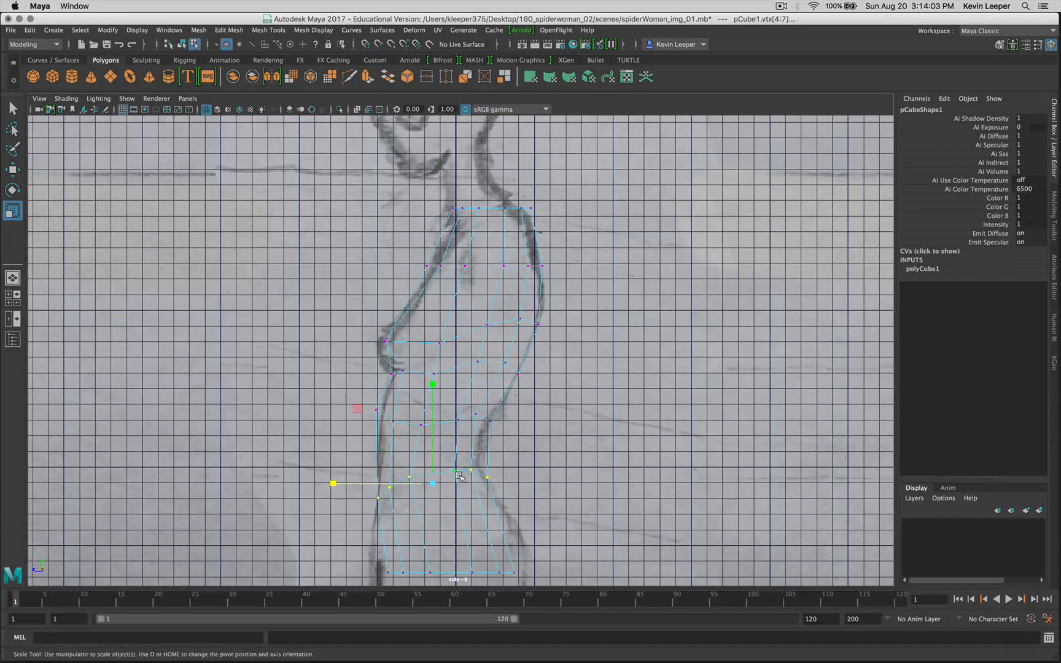
pyautogui.click(455, 471)
pyautogui.press('w')
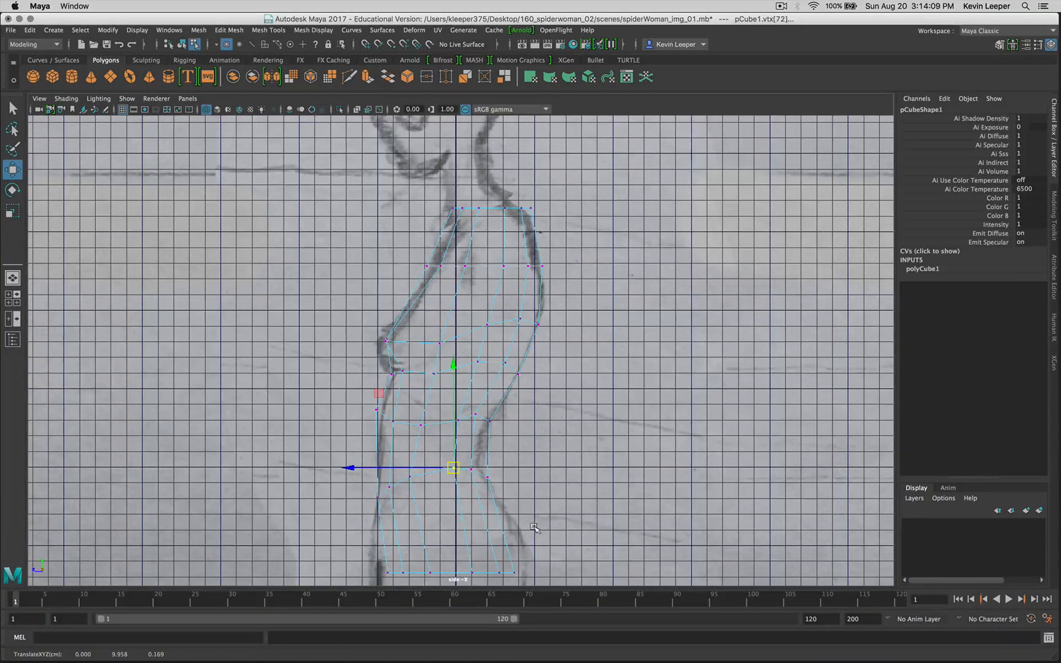
# Raise the bottom row's middle vertices for the leg opening and fit its front ones, placing the second from the front at about Y 5.0, Z 4.4.
pyautogui.keyDown('alt'); pyautogui.moveTo(550, 469); pyautogui.dragTo(540, 369, button='middle'); pyautogui.keyUp('alt')
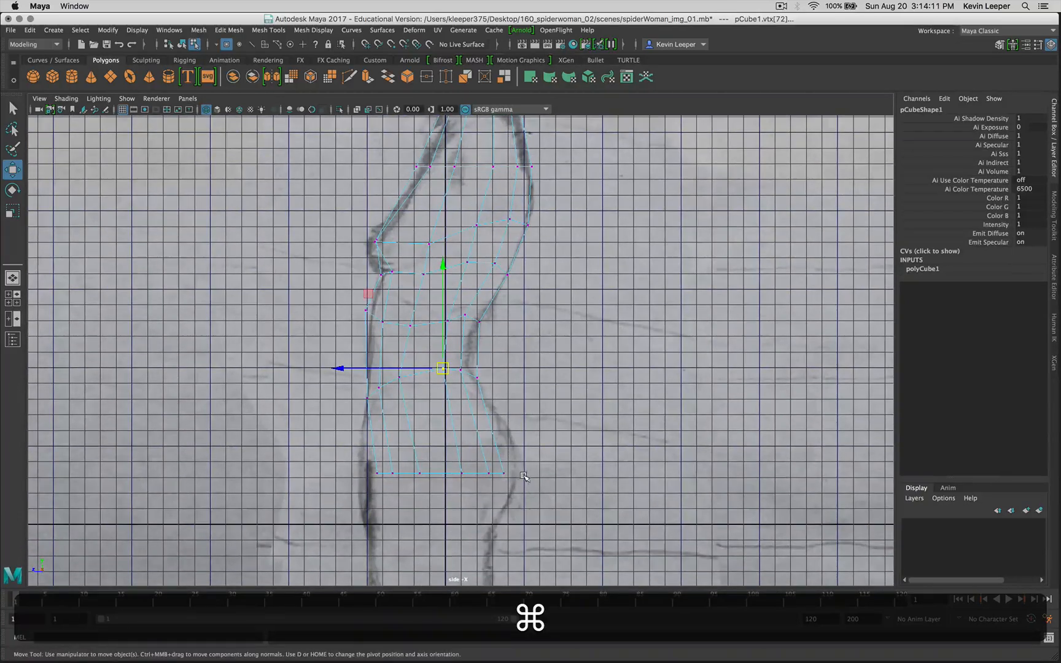
pyautogui.moveTo(403, 458); pyautogui.dragTo(425, 408)
pyautogui.moveTo(415, 483); pyautogui.dragTo(376, 446)
pyautogui.click(369, 469)
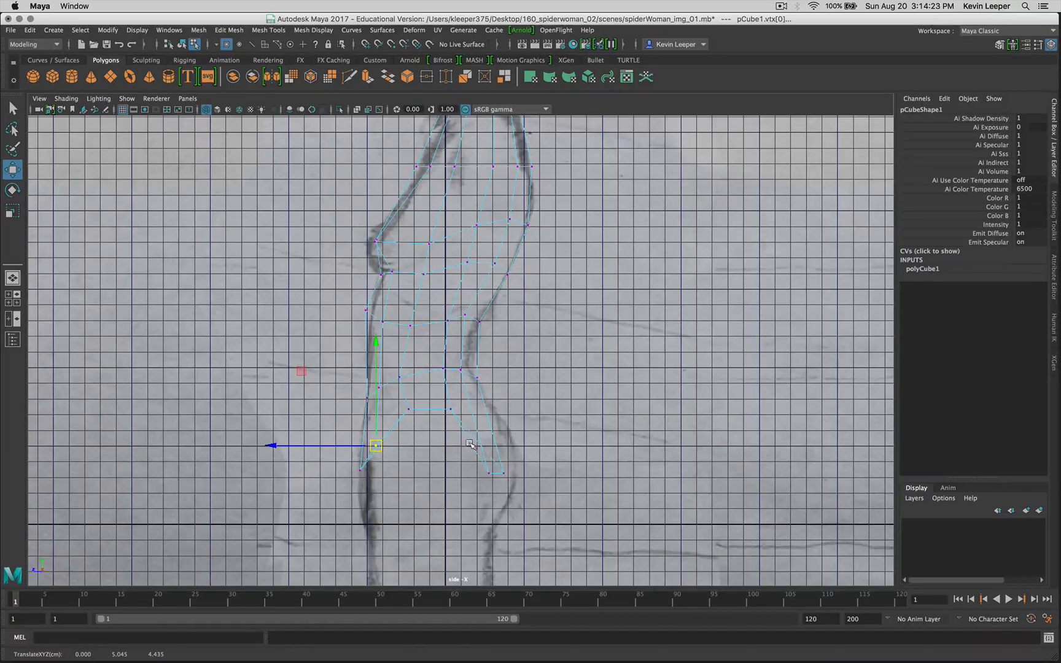
# Fit the bottom row's rear vertices to the buttock contour, the inner ones at about Y 6.2, Z -2.9, and raise the second front ones to about Y 5.7.
pyautogui.moveTo(469, 443); pyautogui.dragTo(522, 490)
pyautogui.moveTo(496, 473); pyautogui.dragTo(511, 451)
pyautogui.moveTo(478, 417)
pyautogui.mouseDown()
pyautogui.moveTo(509, 460)
pyautogui.moveTo(490, 429)
pyautogui.mouseUp()
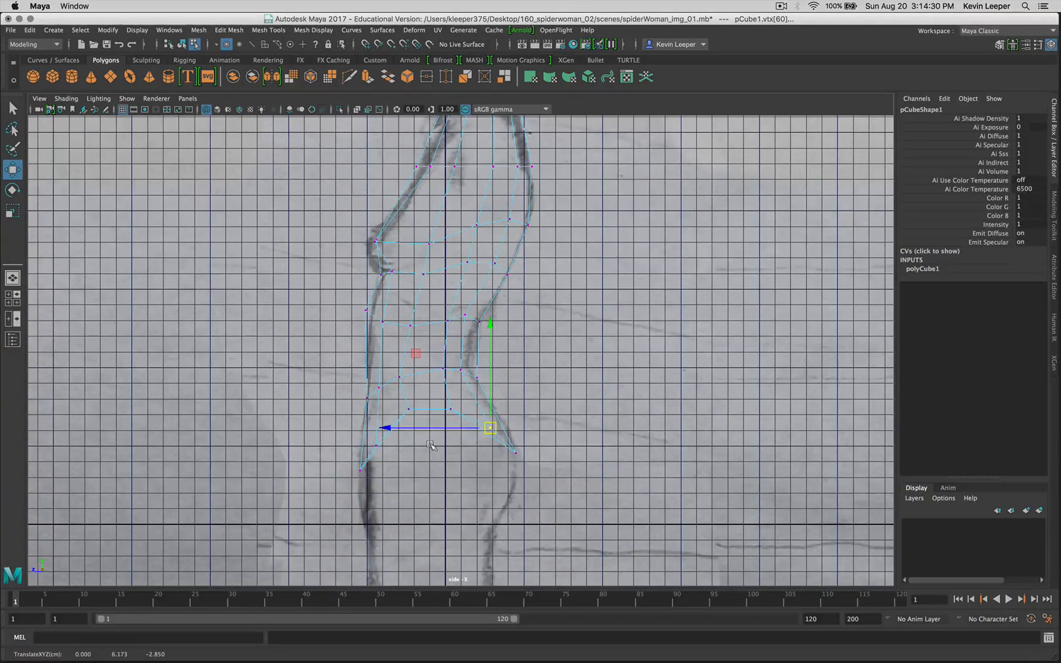
pyautogui.click(376, 446)
pyautogui.moveTo(377, 448); pyautogui.dragTo(379, 441)
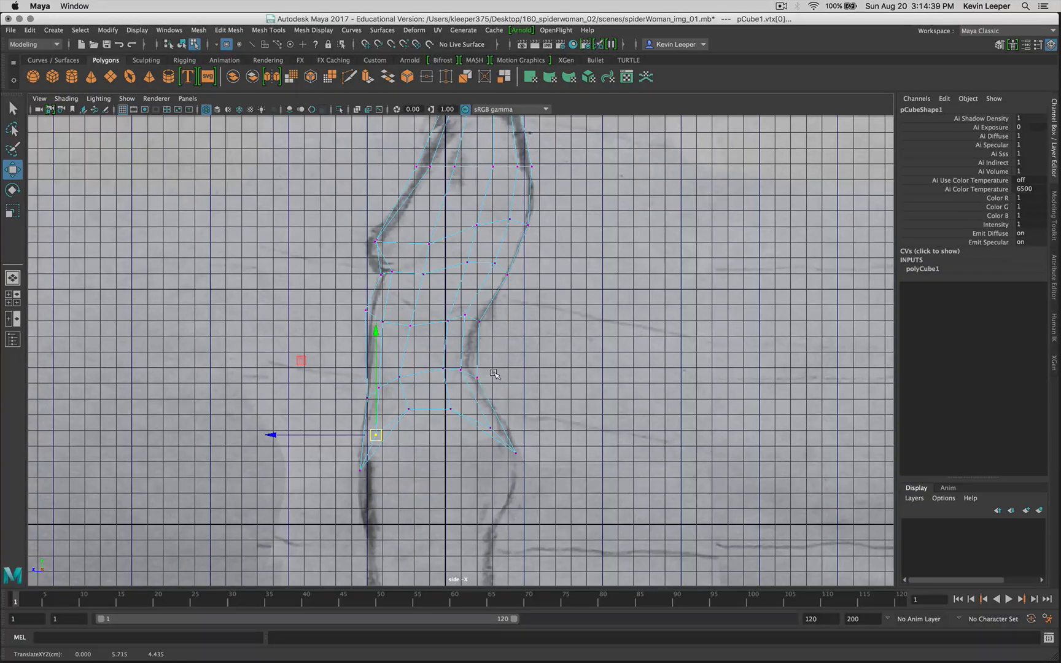
# Examine the torso in the perspective view and check it against the front drawing in wireframe and shaded display.
pyautogui.press('space')
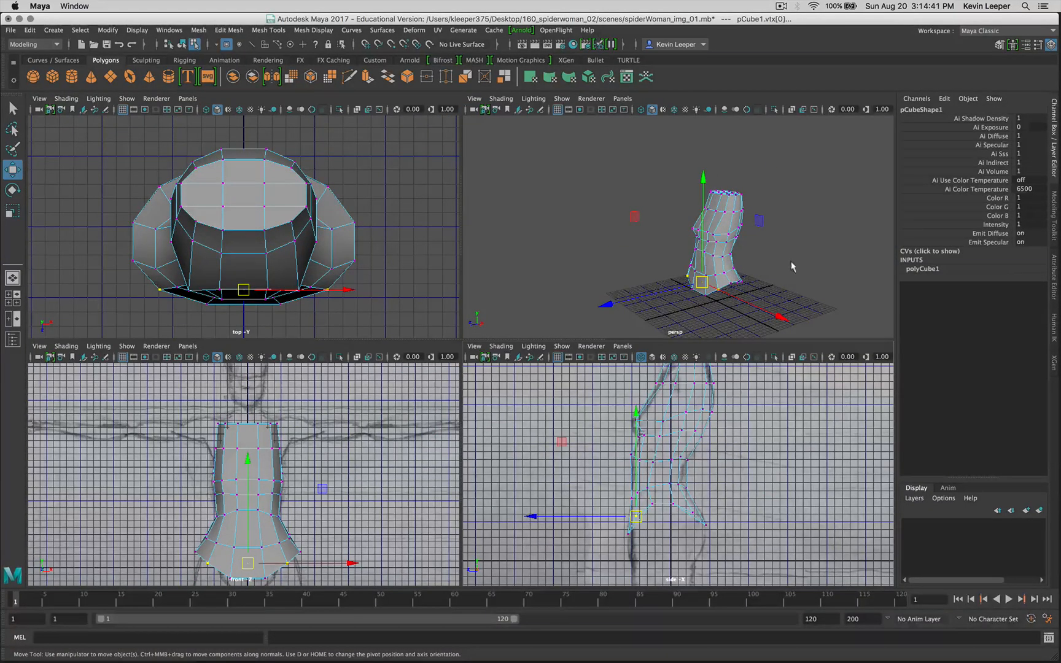
pyautogui.keyDown('alt'); pyautogui.moveTo(713, 317); pyautogui.dragTo(676, 335); pyautogui.keyUp('alt')
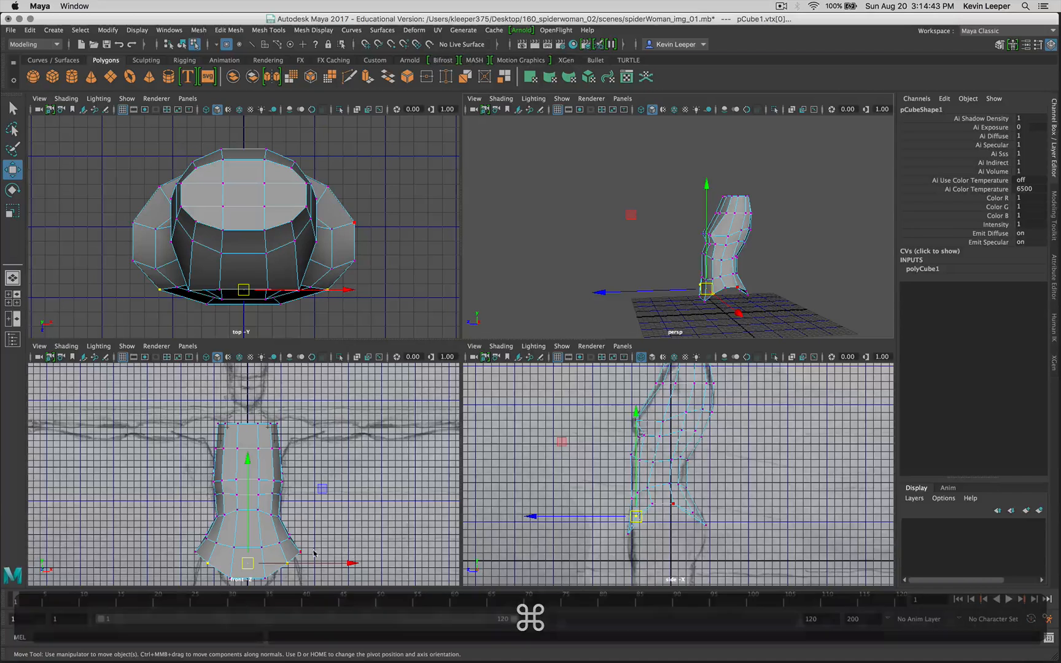
pyautogui.press('space')
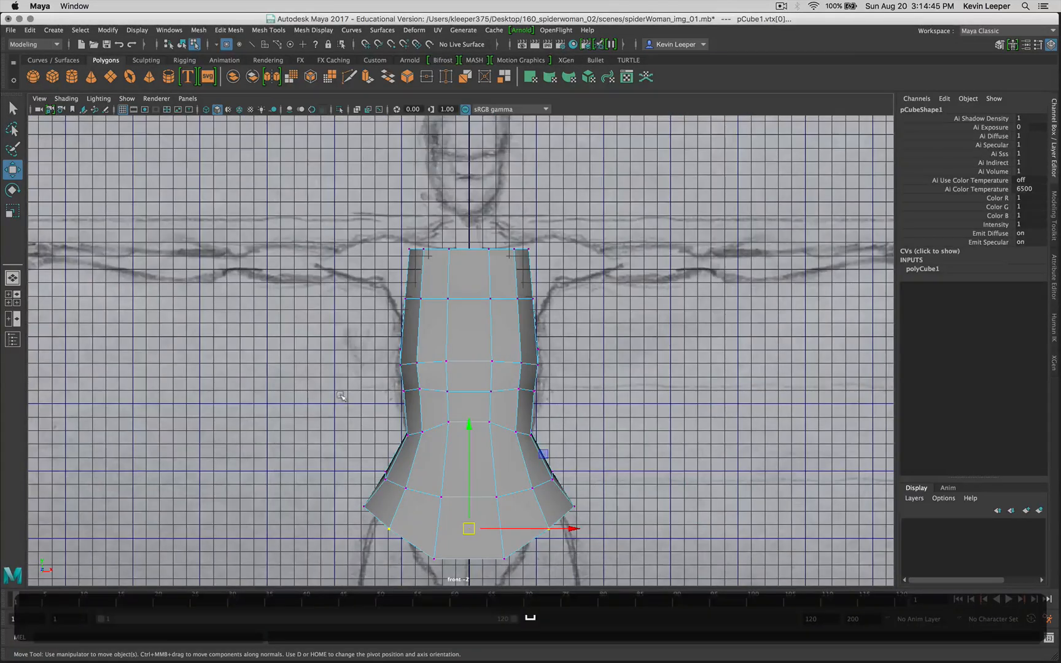
pyautogui.press('4')
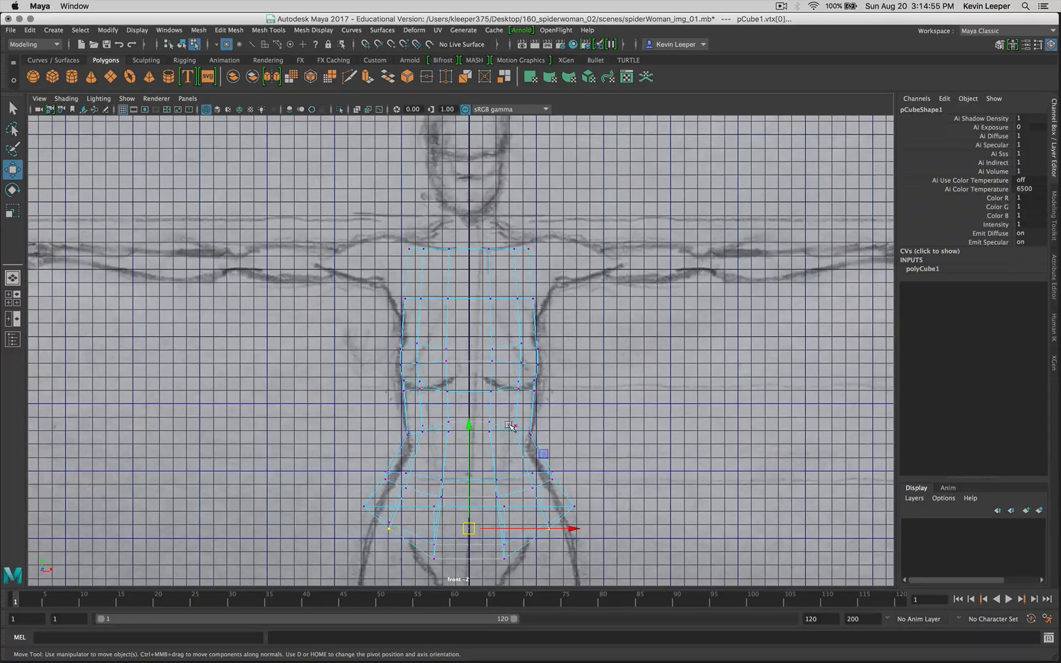
pyautogui.press('5')
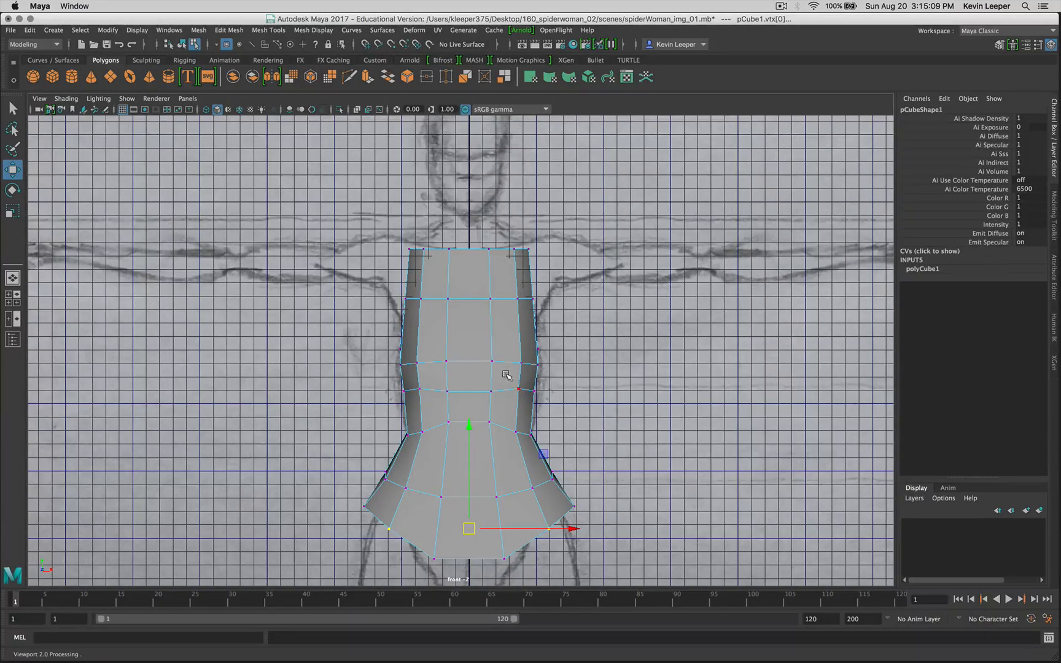
pyautogui.click(465, 280)
pyautogui.rightClick(524, 329)
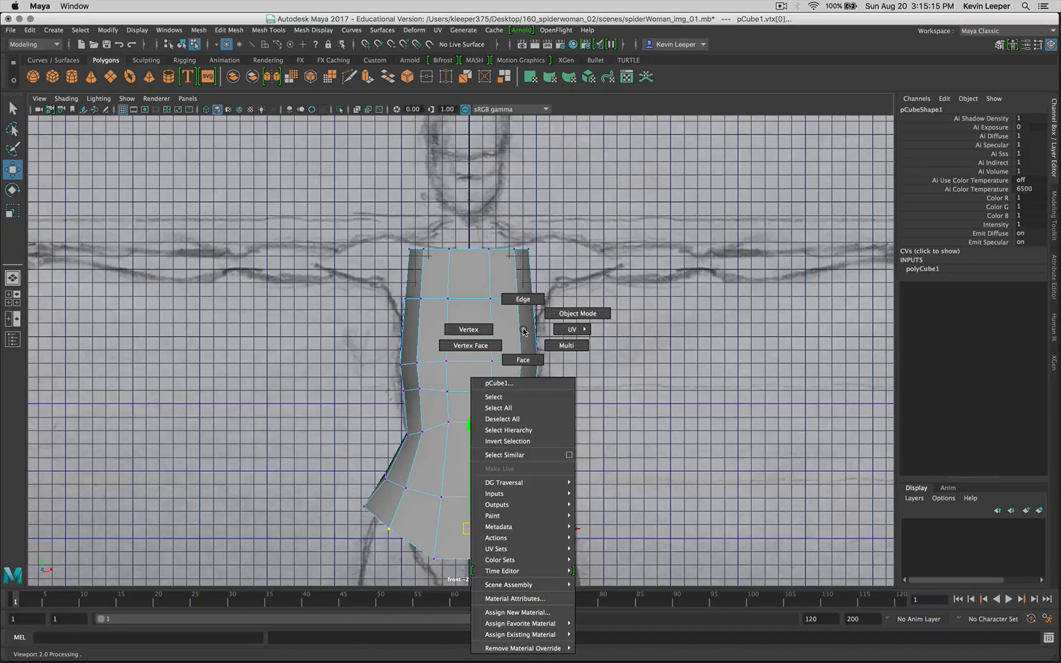
pyautogui.moveTo(523, 330); pyautogui.dragTo(522, 326, button='right')
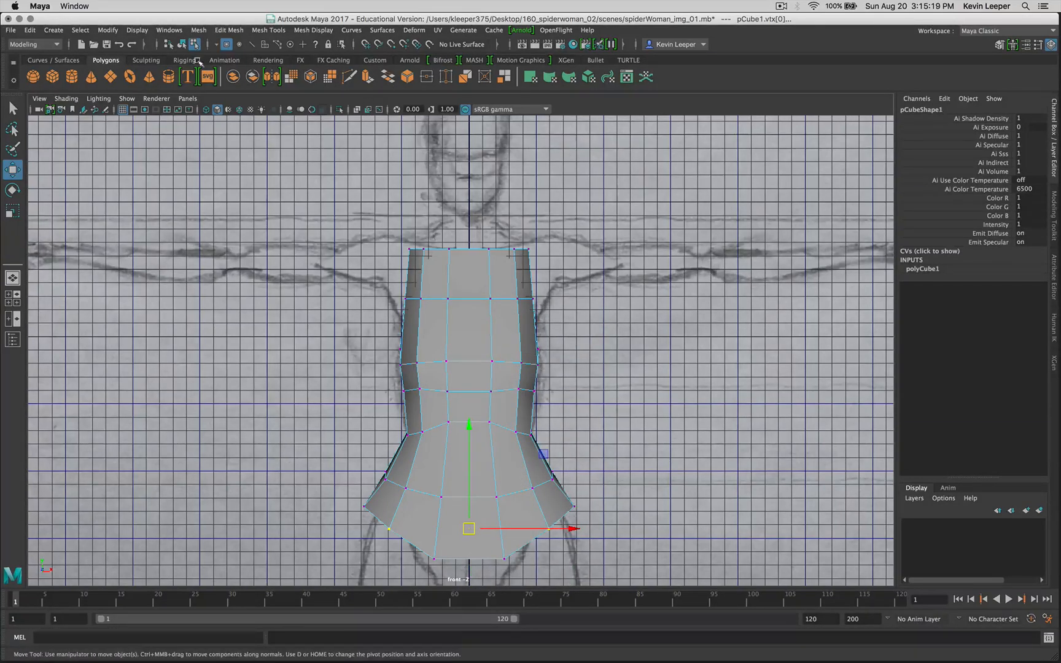
pyautogui.click(207, 111)
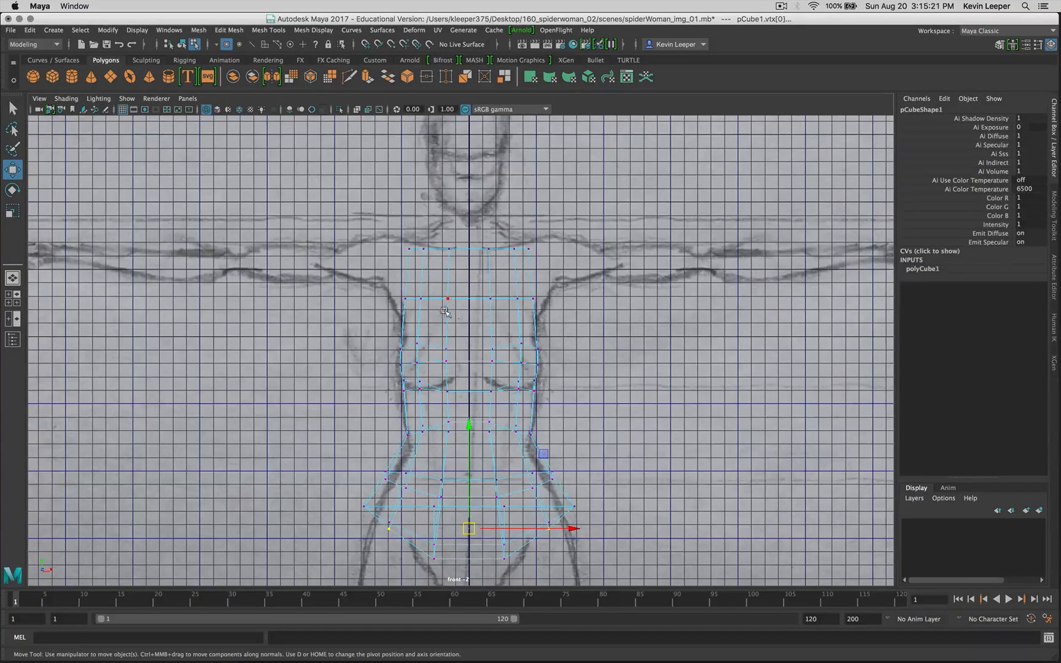
pyautogui.rightClick(493, 334)
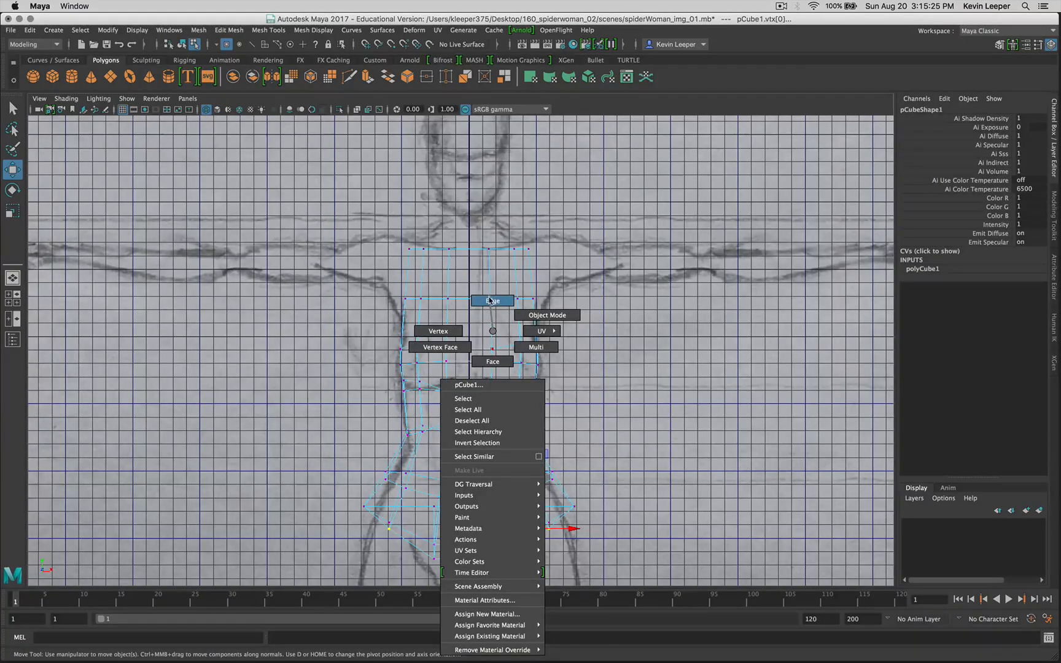
pyautogui.moveTo(491, 309)
pyautogui.mouseDown(button='right')
pyautogui.moveTo(519, 316)
pyautogui.moveTo(492, 330)
pyautogui.mouseUp(button='right')
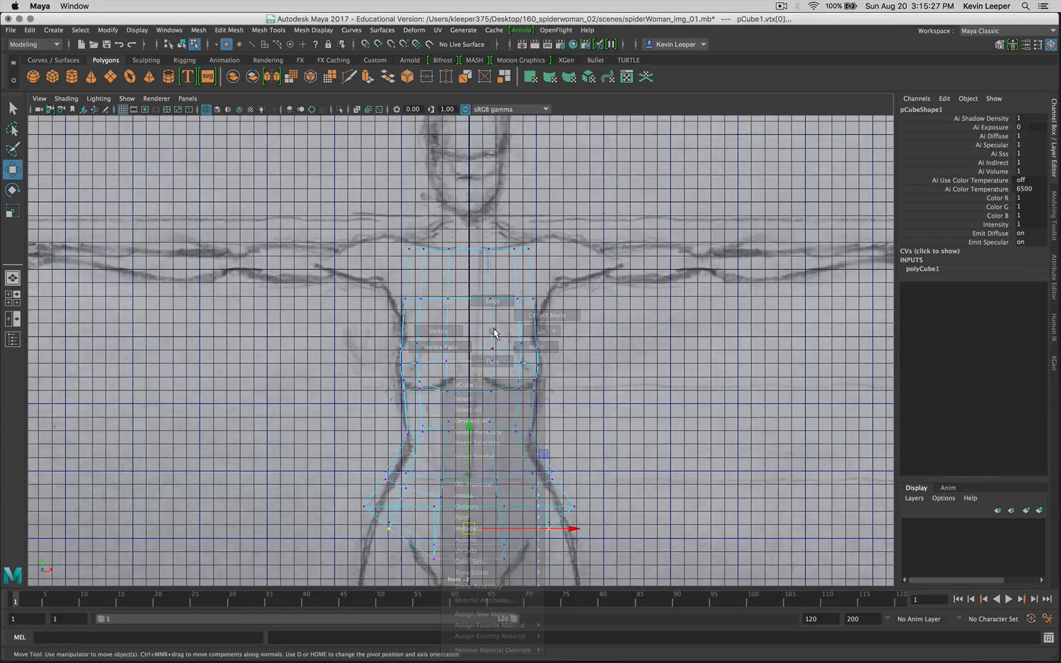
pyautogui.rightClick(501, 327)
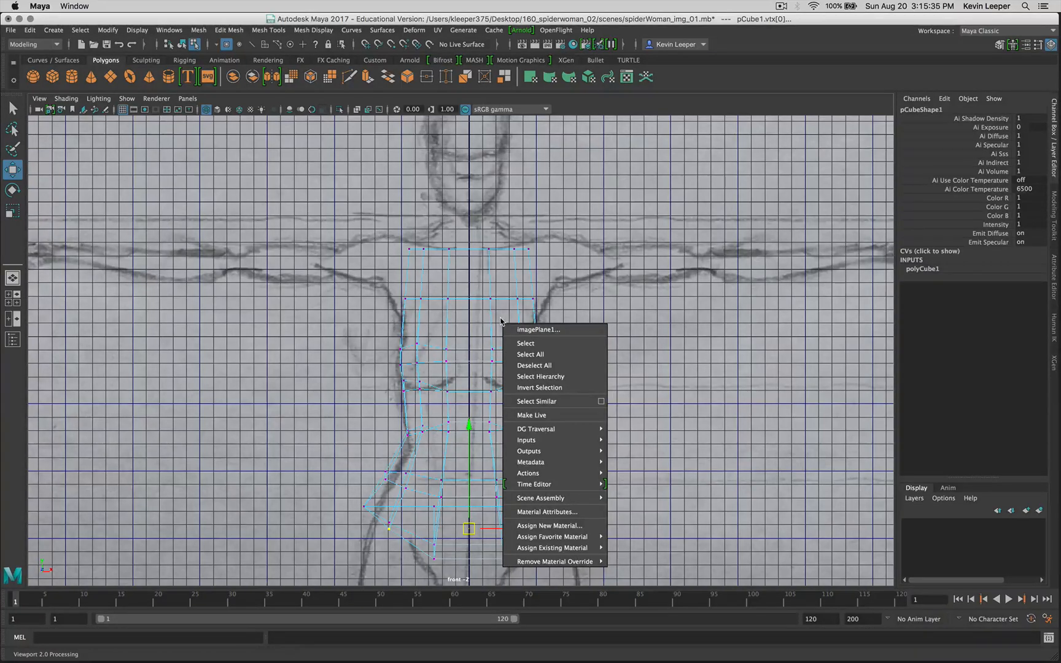
pyautogui.click(492, 315)
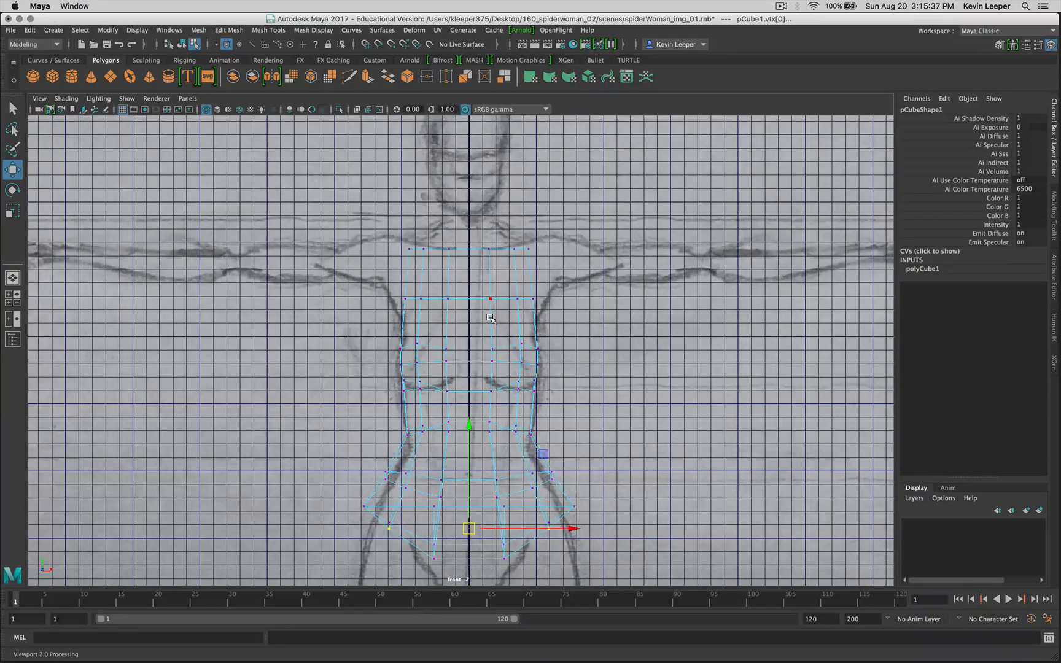
pyautogui.rightClick(489, 318)
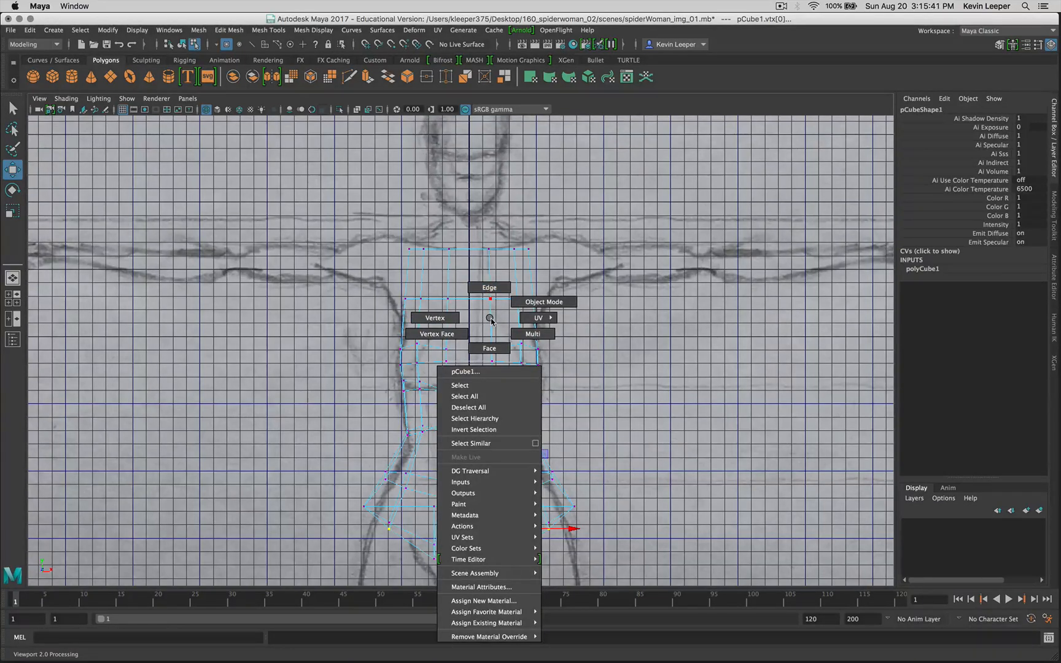
pyautogui.click(490, 318)
pyautogui.press('5')
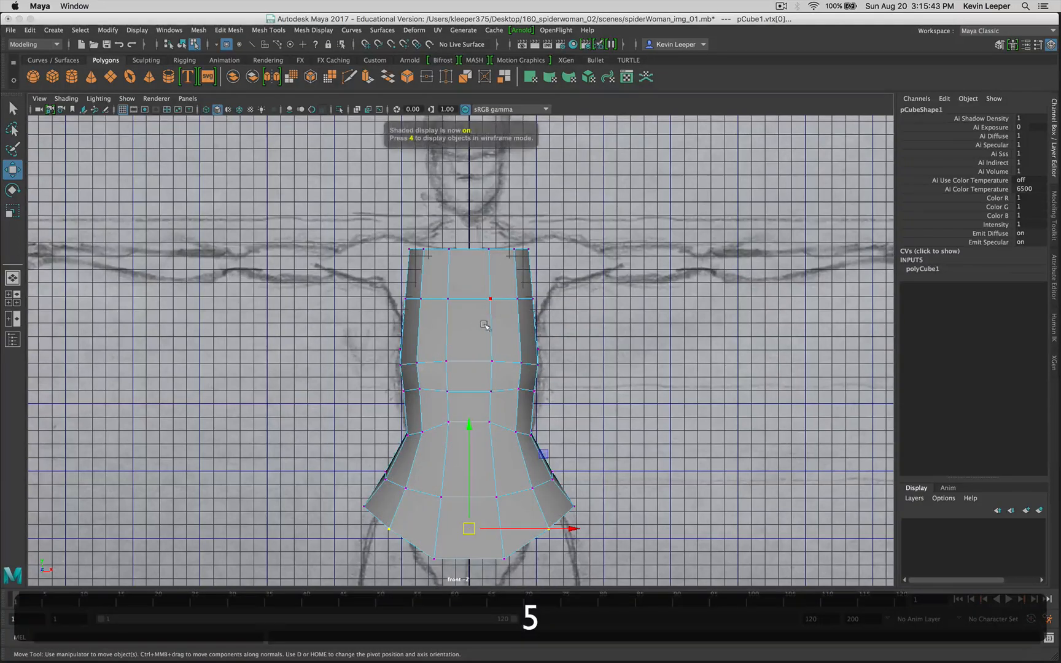
# Switch the torso to edge selection, select the horizontal edge loop under the bust and show the front view in wireframe.
pyautogui.rightClick(471, 331)
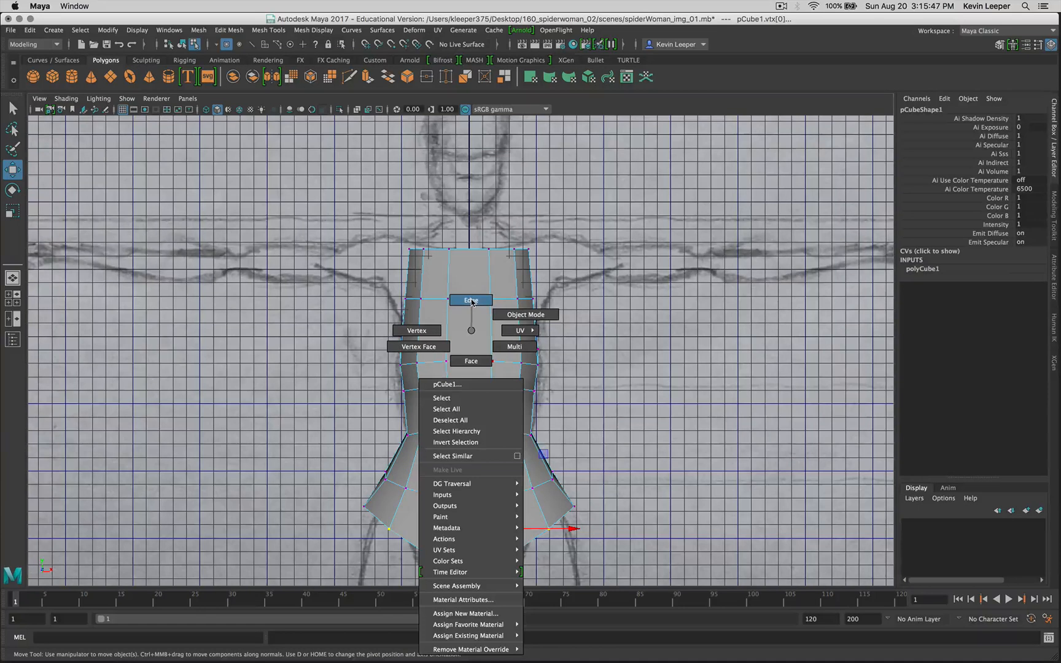
pyautogui.click(471, 300)
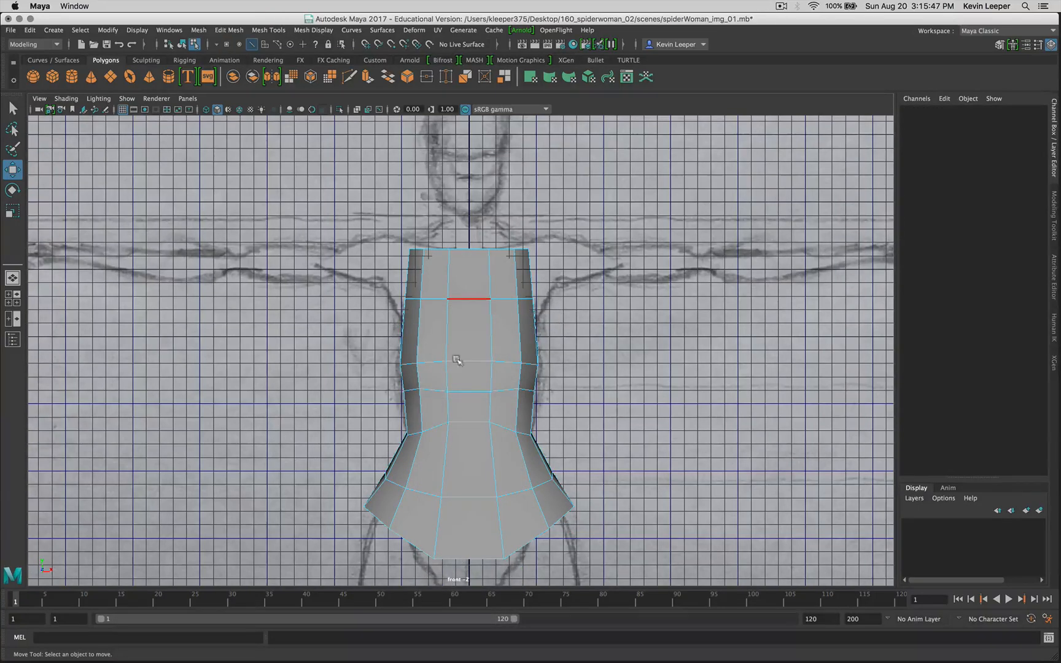
pyautogui.doubleClick(466, 391)
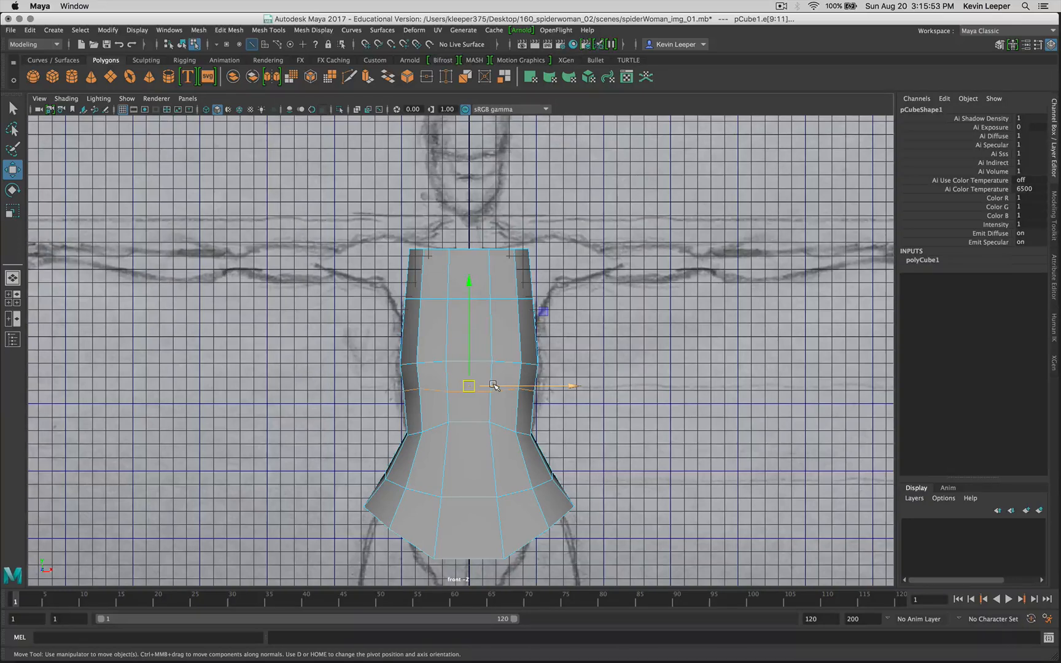
pyautogui.press('4')
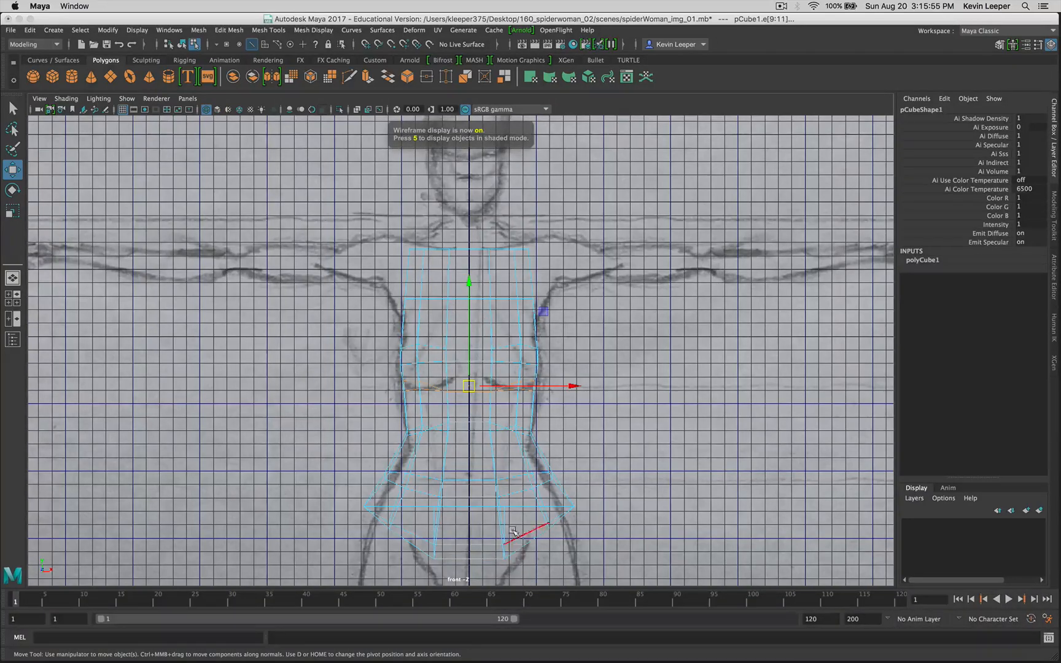
pyautogui.scroll(3, 482, 461)
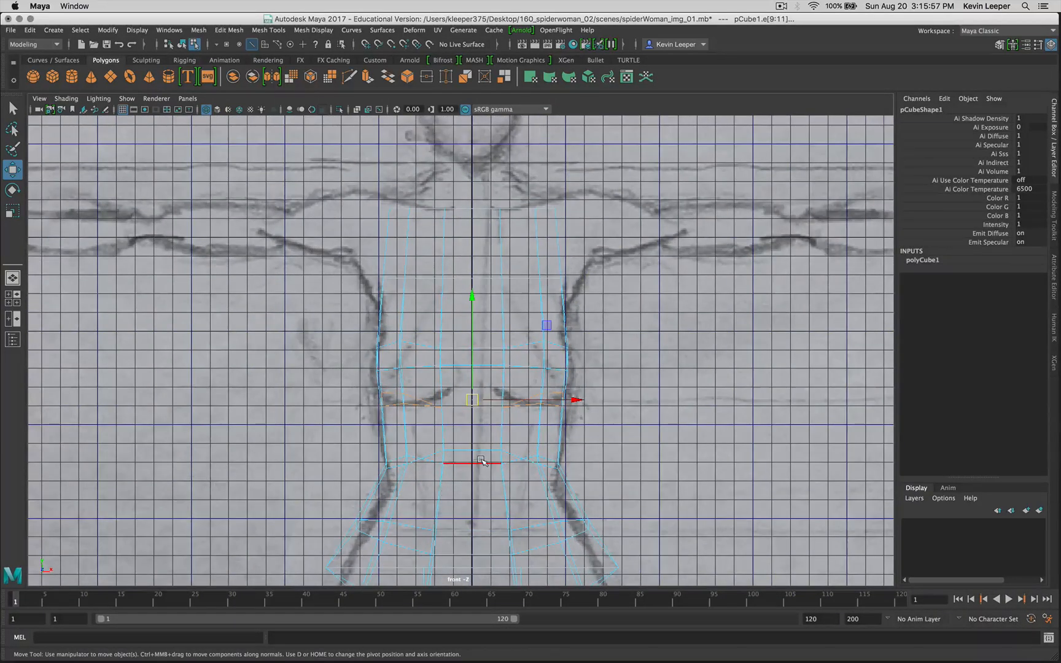
# Compare the torso's horizontal edge loops from the waist to the upper chest with the front drawing, selecting each in turn.
pyautogui.doubleClick(482, 461)
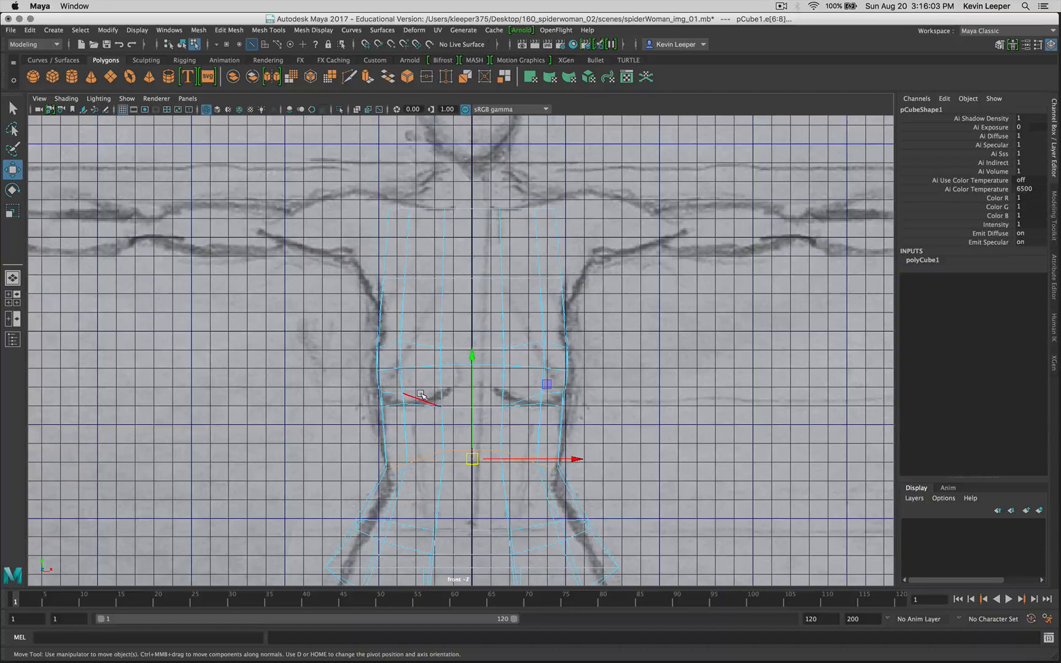
pyautogui.doubleClick(421, 394)
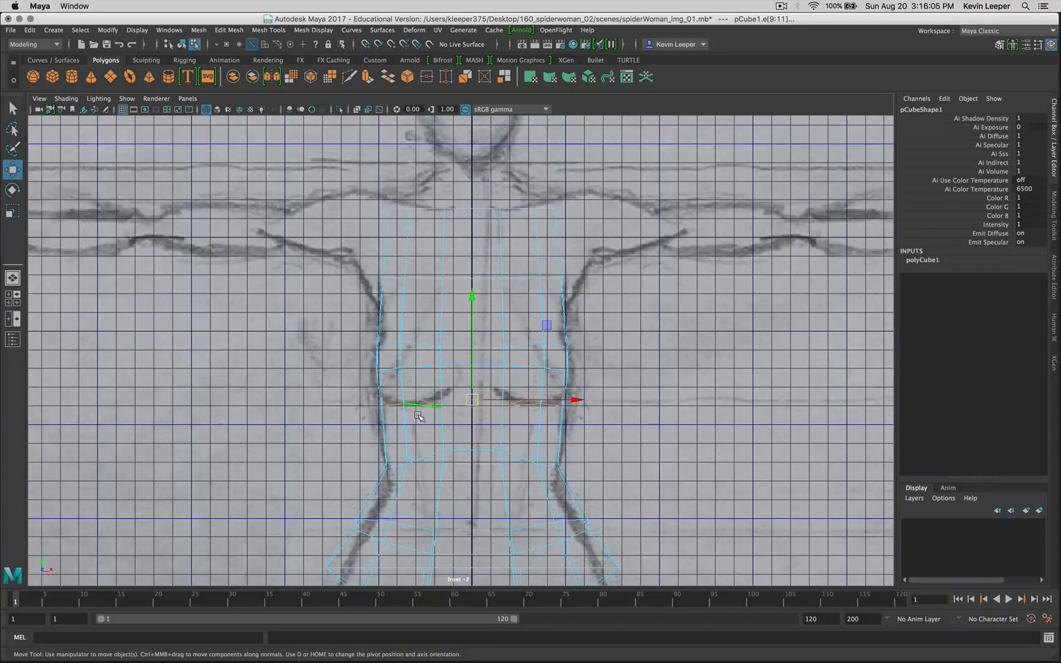
pyautogui.doubleClick(468, 366)
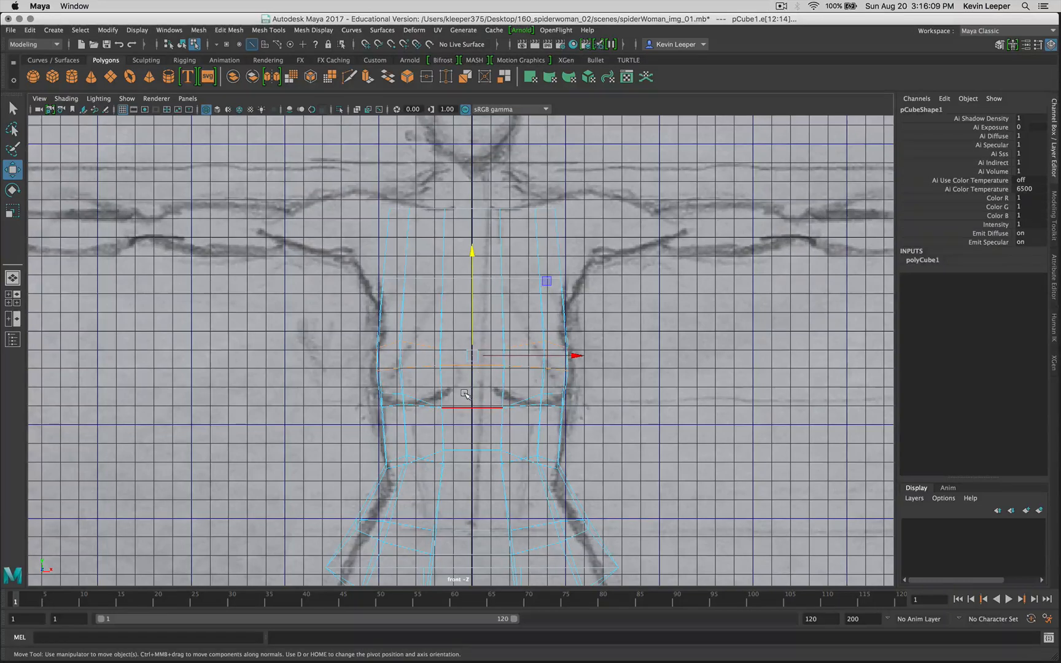
pyautogui.doubleClick(507, 278)
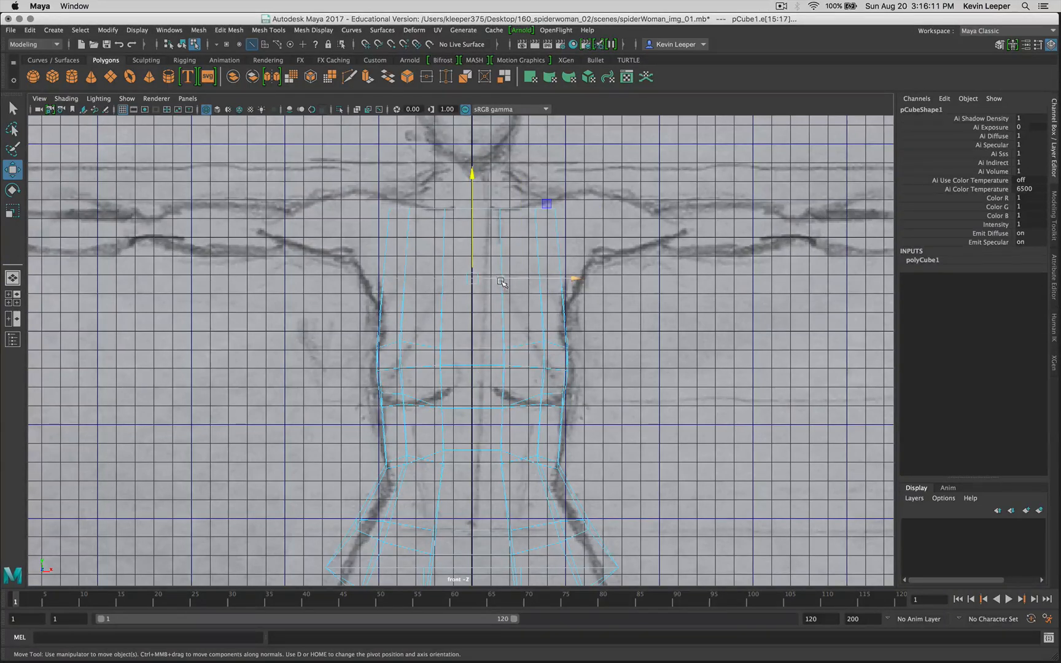
# In the side view, lower the upper chest row's three foremost vertices, placing the third from the front at about Y 21.1, Z -0.2.
pyautogui.press('space')
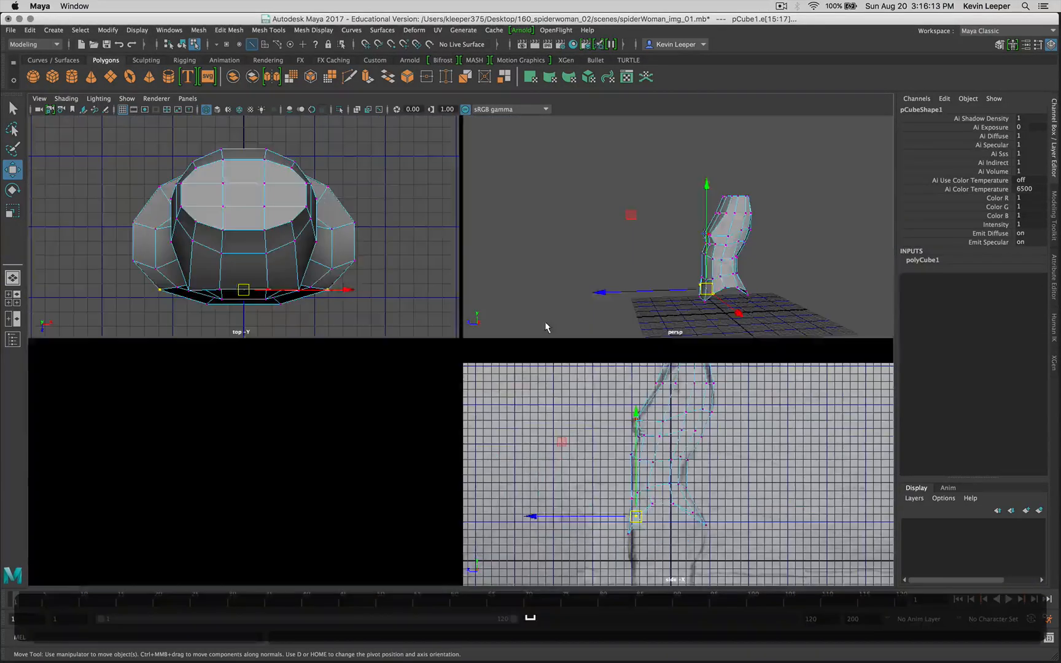
pyautogui.scroll(3, 677, 419)
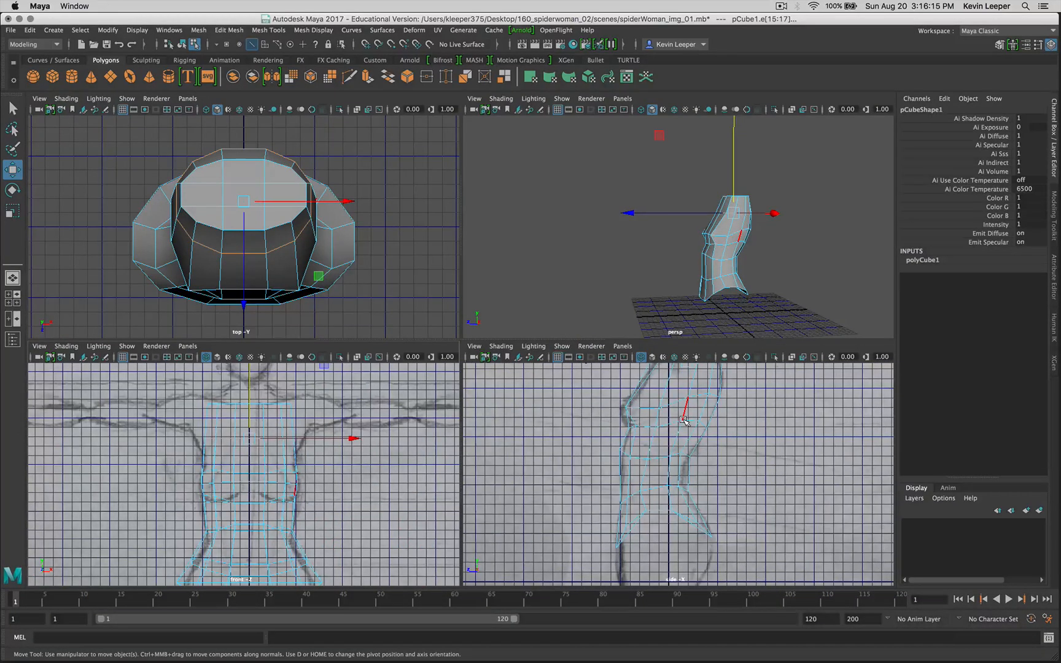
pyautogui.press('space')
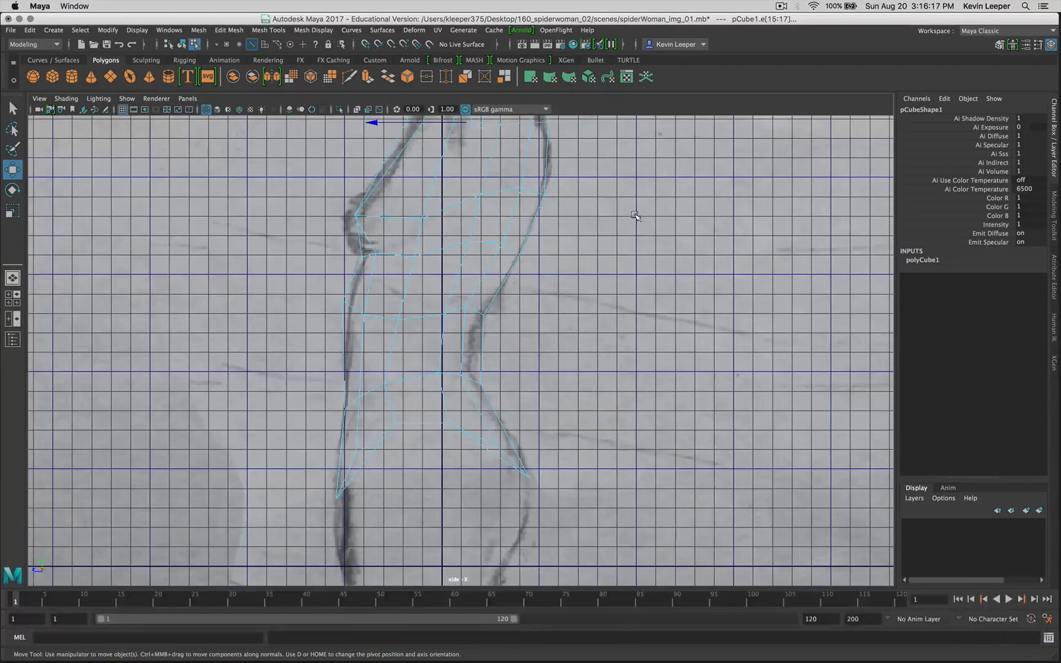
pyautogui.keyDown('alt'); pyautogui.moveTo(649, 210); pyautogui.dragTo(642, 384, button='middle'); pyautogui.keyUp('alt')
pyautogui.moveTo(486, 296); pyautogui.dragTo(412, 296, button='right')
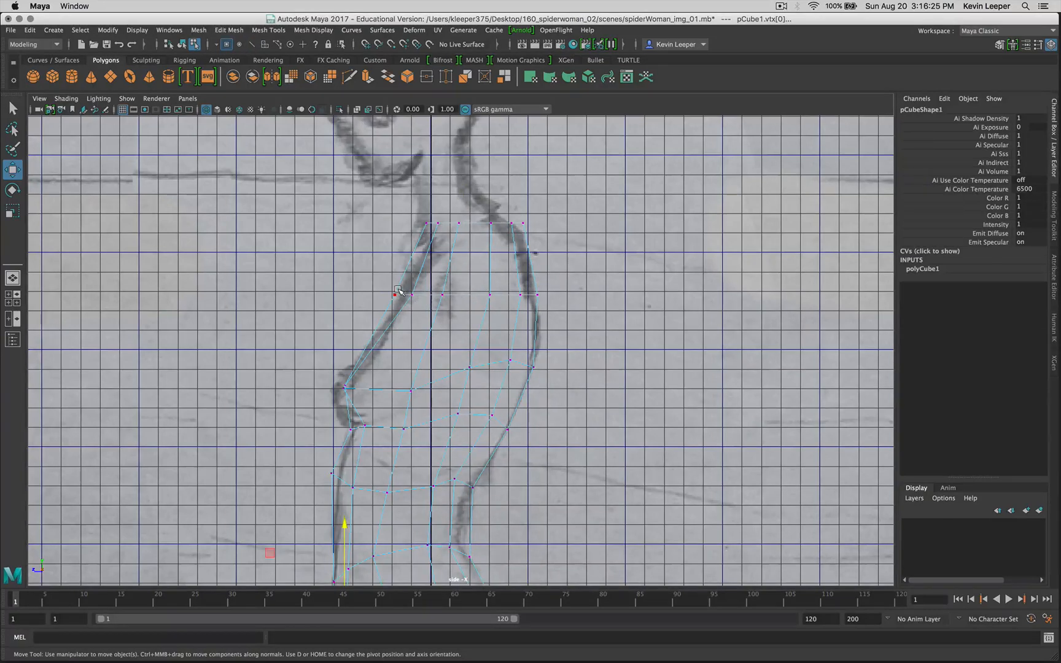
pyautogui.click(442, 295)
pyautogui.moveTo(442, 296); pyautogui.dragTo(434, 324)
pyautogui.moveTo(387, 282); pyautogui.dragTo(406, 330)
pyautogui.click(412, 295)
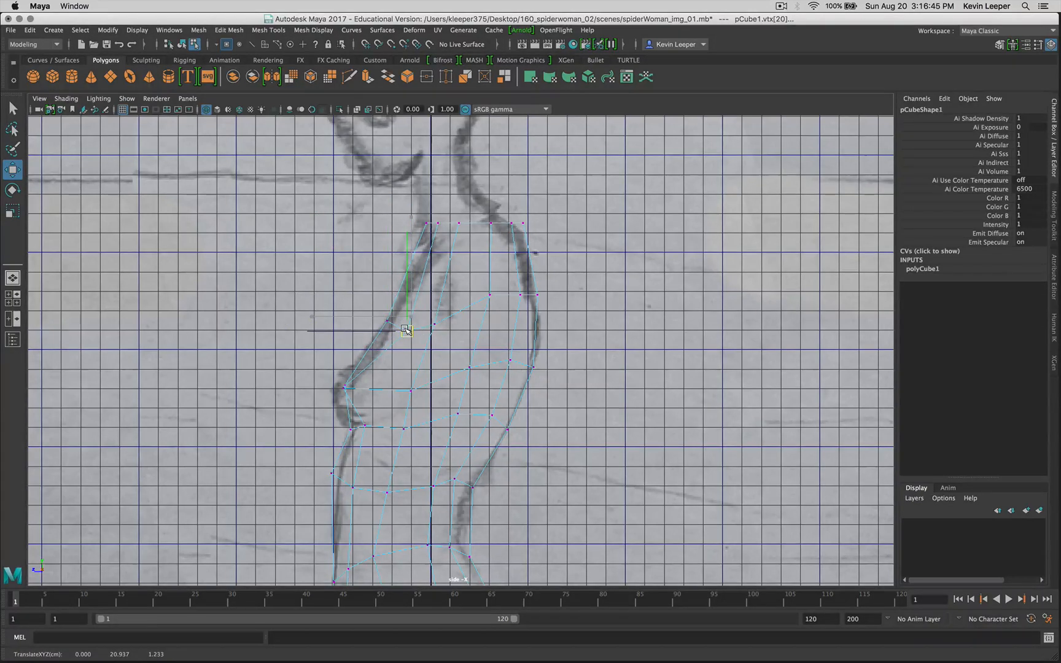
pyautogui.click(433, 324)
pyautogui.moveTo(432, 324); pyautogui.dragTo(435, 330)
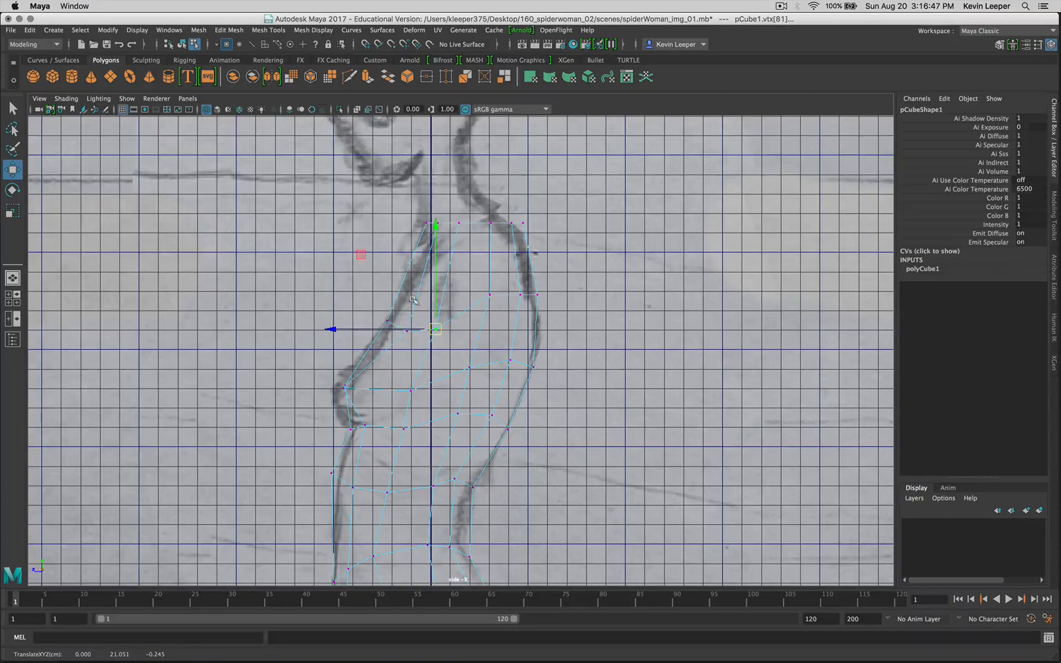
# Lower the upper chest row's fourth vertices from the front and fit its front ones, moving the second ones to about Y 20.4, Z 1.9.
pyautogui.click(489, 294)
pyautogui.moveTo(487, 300); pyautogui.dragTo(395, 345)
pyautogui.click(435, 326)
pyautogui.click(407, 331)
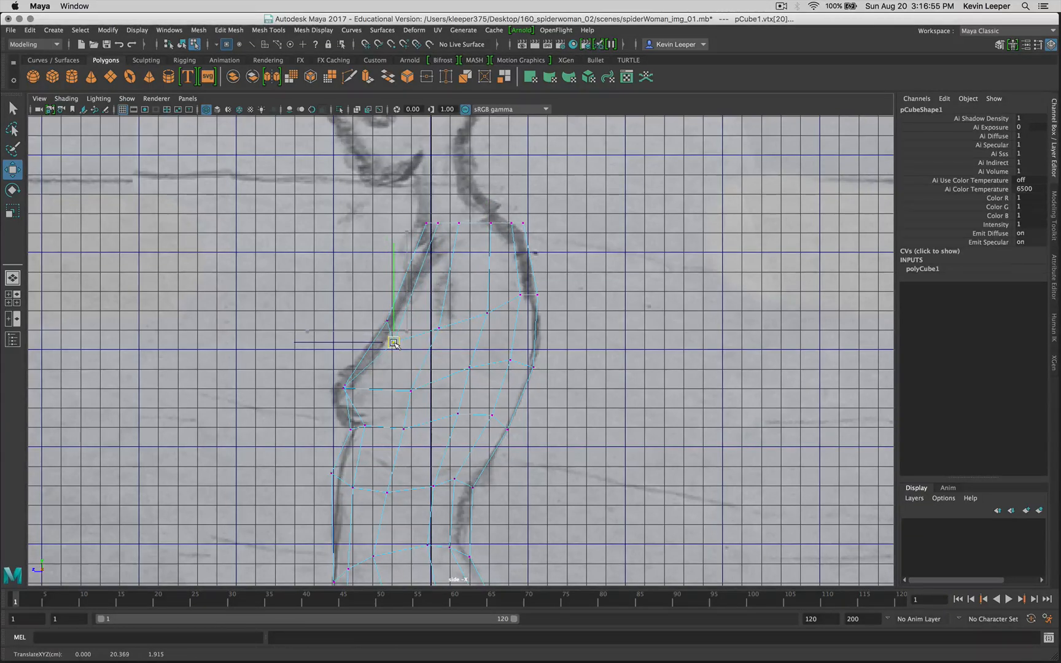
pyautogui.moveTo(370, 306); pyautogui.dragTo(436, 338)
# Lower the upper chest row's third and fourth vertices, the fourth to about Y 21.6, Z -2.9, and set the inner rear ones near Y 22.7, Z -4.6.
pyautogui.click(439, 329)
pyautogui.click(487, 313)
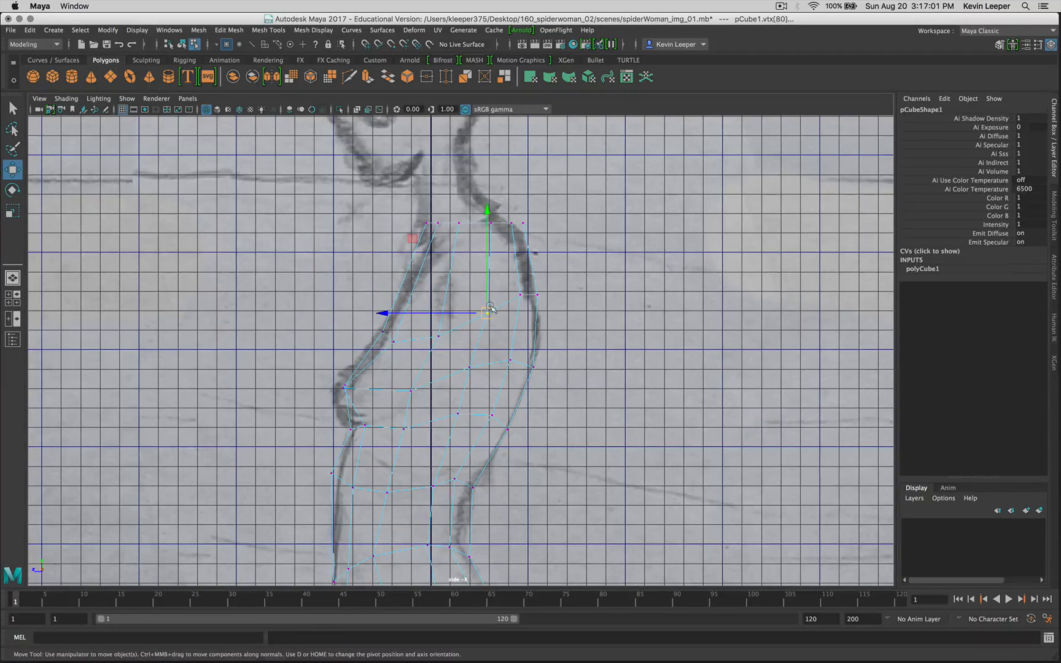
pyautogui.moveTo(490, 307); pyautogui.dragTo(487, 313)
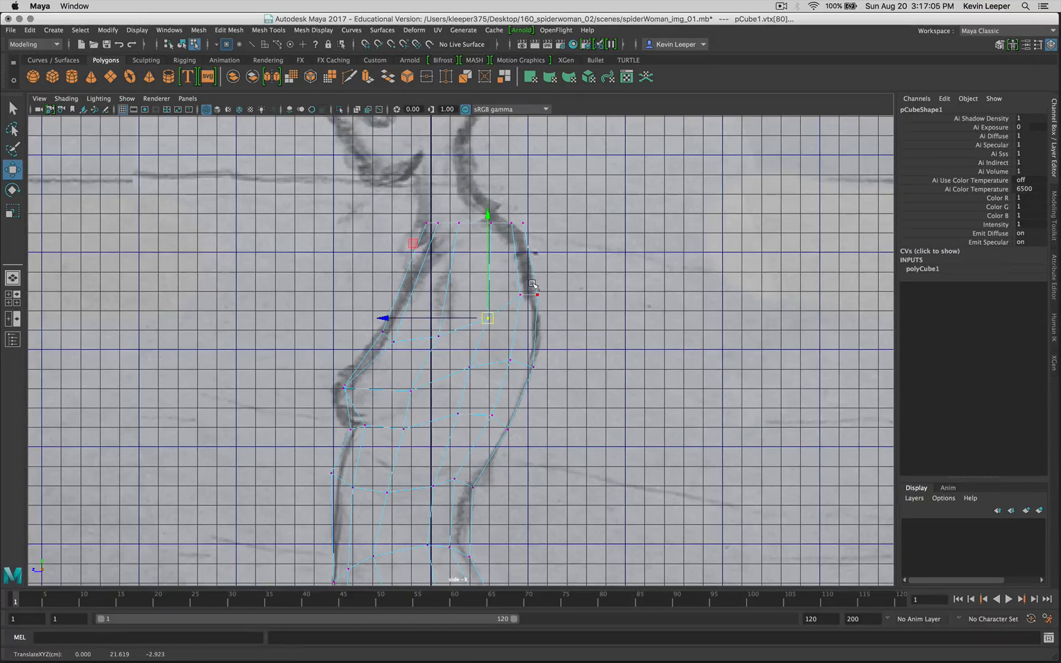
pyautogui.moveTo(531, 283)
pyautogui.mouseDown()
pyautogui.moveTo(544, 304)
pyautogui.moveTo(520, 300)
pyautogui.mouseUp()
pyautogui.click(519, 296)
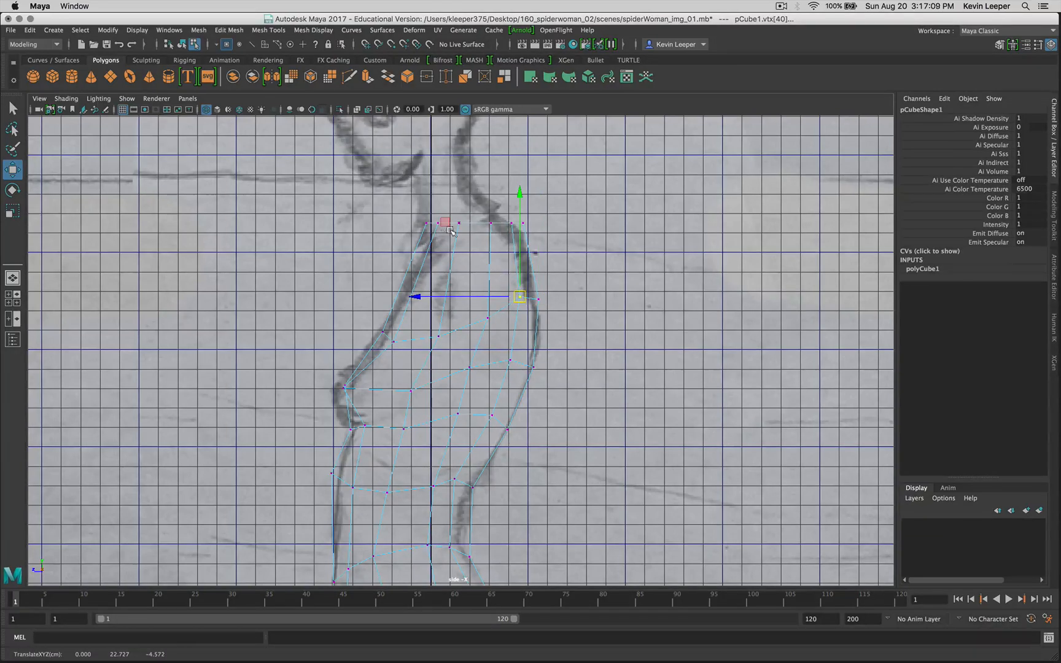
# Fit the top row's front and rear vertices to the side drawing, the second front ones at about Y 25.5, Z -0.1, inner rear ones at Y 26.3, Z -4.1.
pyautogui.moveTo(415, 210); pyautogui.dragTo(432, 243)
pyautogui.click(430, 257)
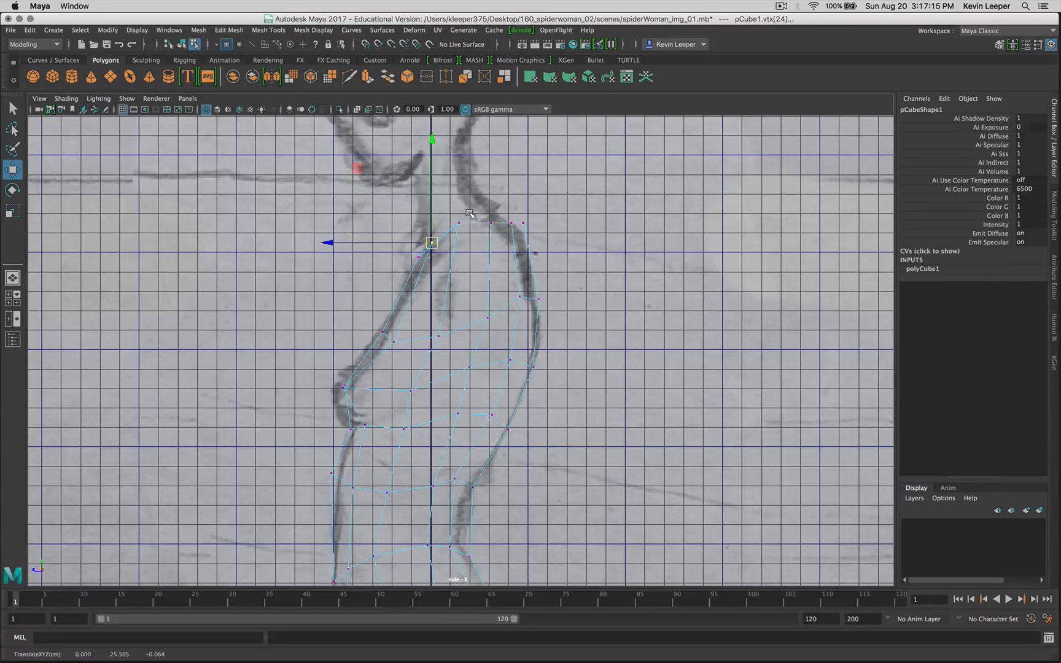
pyautogui.click(510, 224)
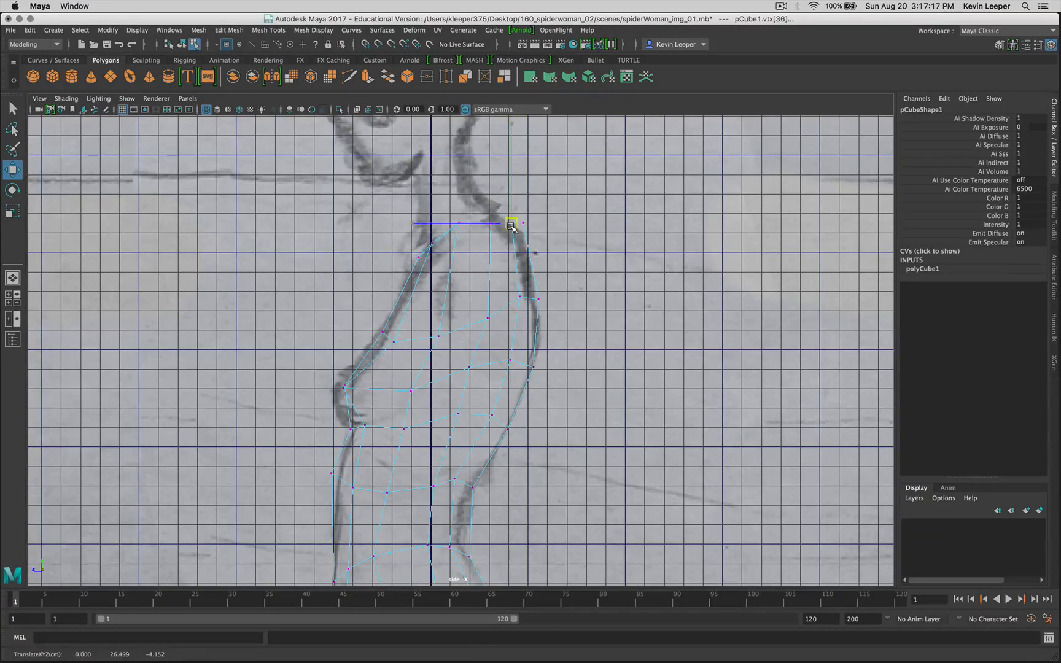
pyautogui.moveTo(510, 227)
pyautogui.mouseDown()
pyautogui.moveTo(515, 213)
pyautogui.moveTo(525, 242)
pyautogui.moveTo(517, 233)
pyautogui.mouseUp()
pyautogui.click(510, 228)
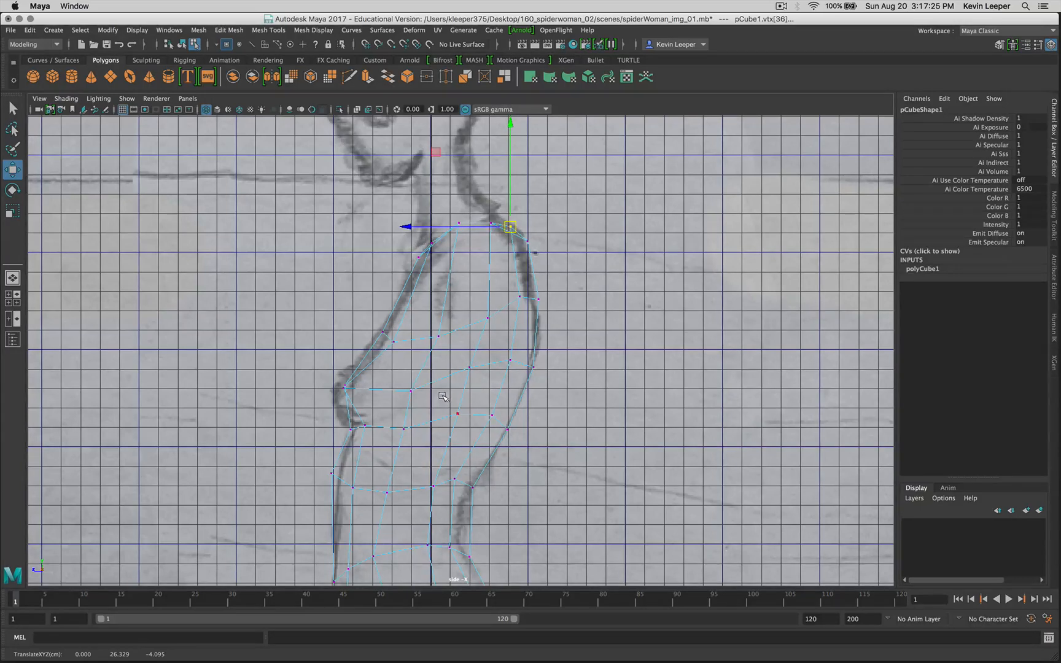
# Move the upper chest row's second vertices to about Y 20.6, Z 2.1, raise the third ones slightly and check the torso in perspective.
pyautogui.click(392, 349)
pyautogui.moveTo(392, 349); pyautogui.dragTo(392, 342)
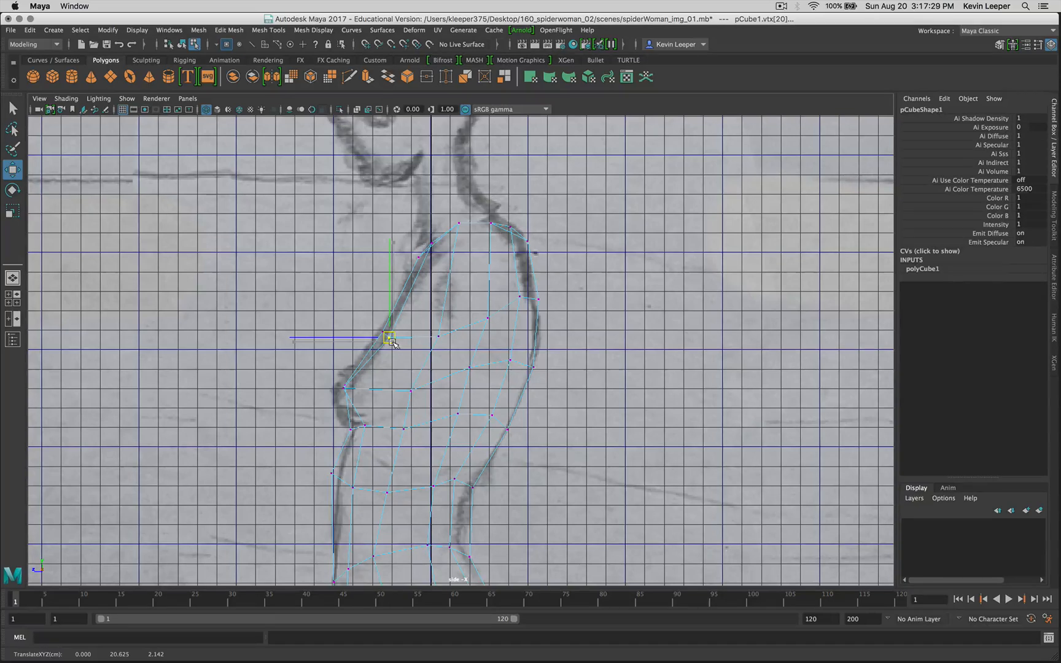
pyautogui.click(436, 331)
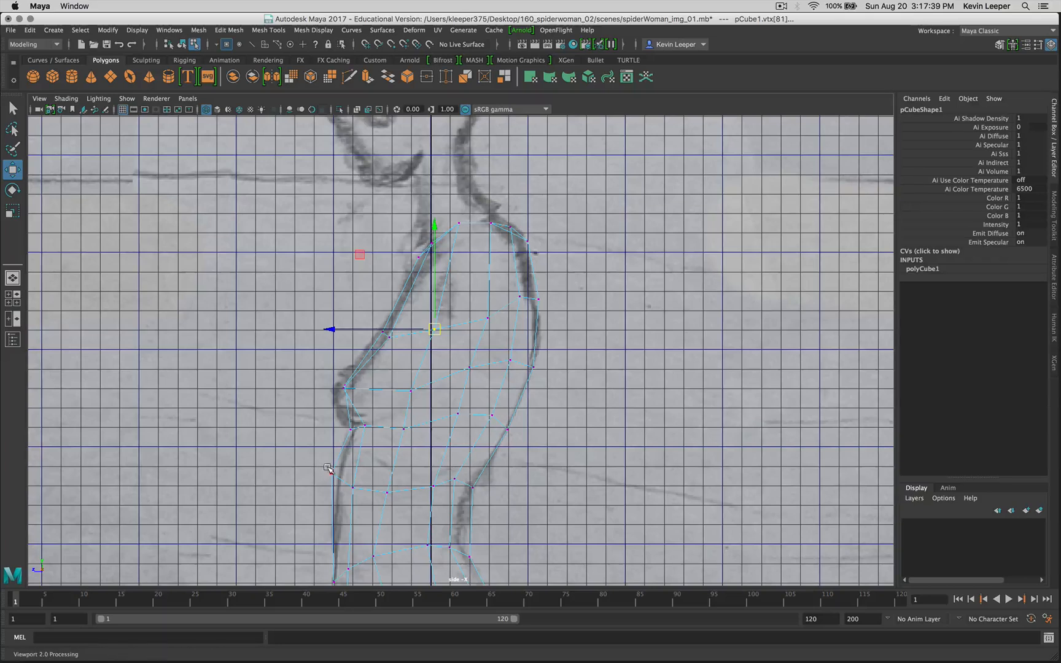
pyautogui.press('space')
pyautogui.press('space')
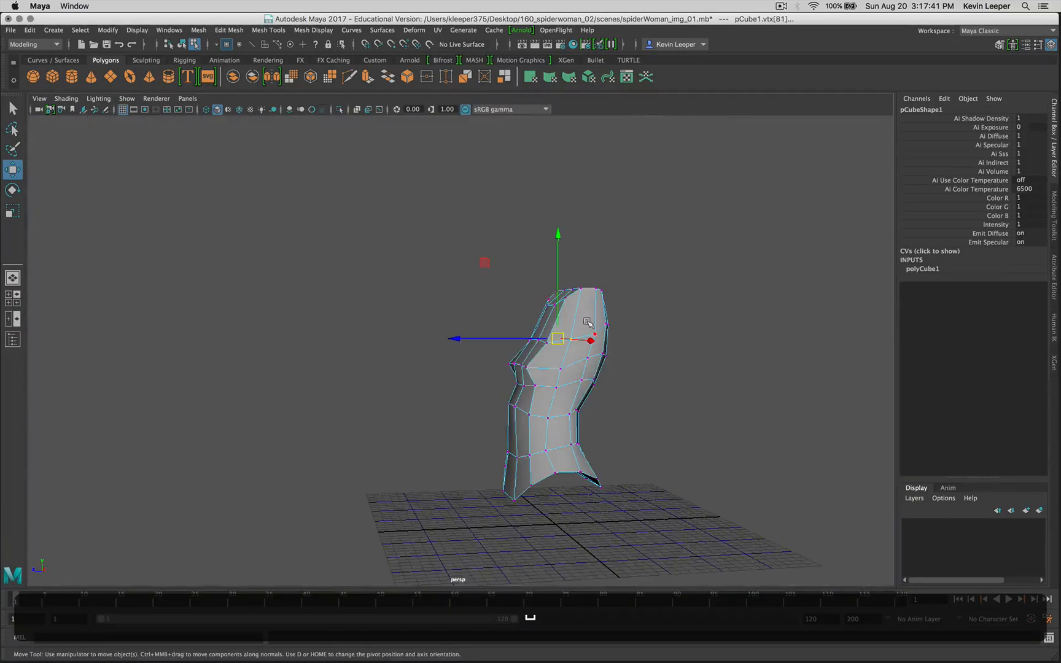
pyautogui.keyDown('alt'); pyautogui.moveTo(457, 341); pyautogui.dragTo(549, 334); pyautogui.keyUp('alt')
# In the front view, select the hip edge loop, narrow it along X to the drawn hip outline and show the torso shaded.
pyautogui.press('space')
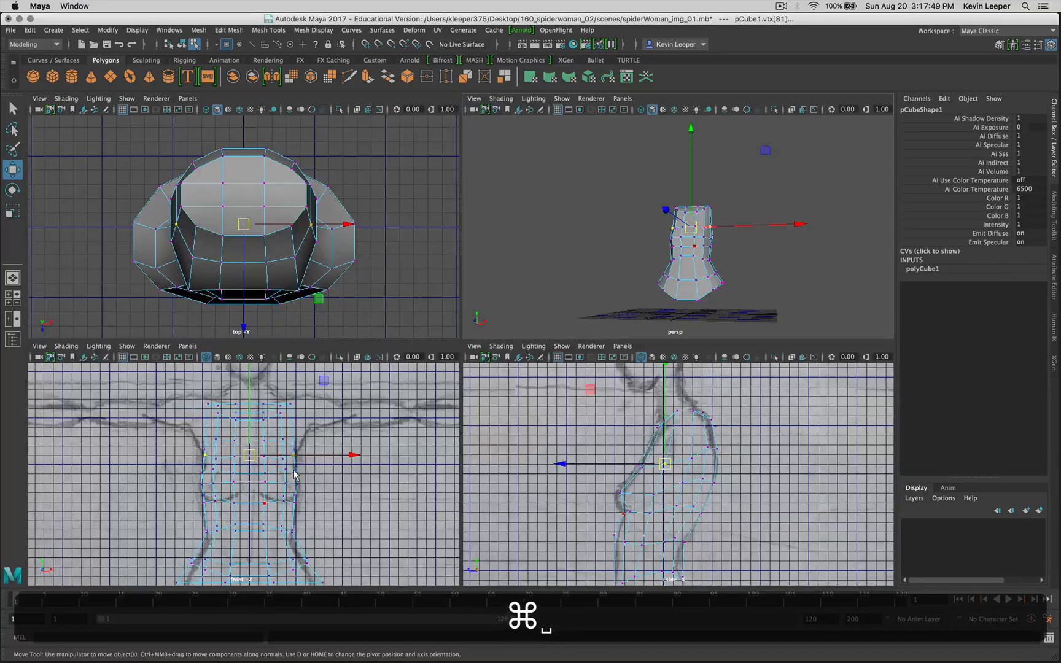
pyautogui.press('space')
pyautogui.click(501, 470)
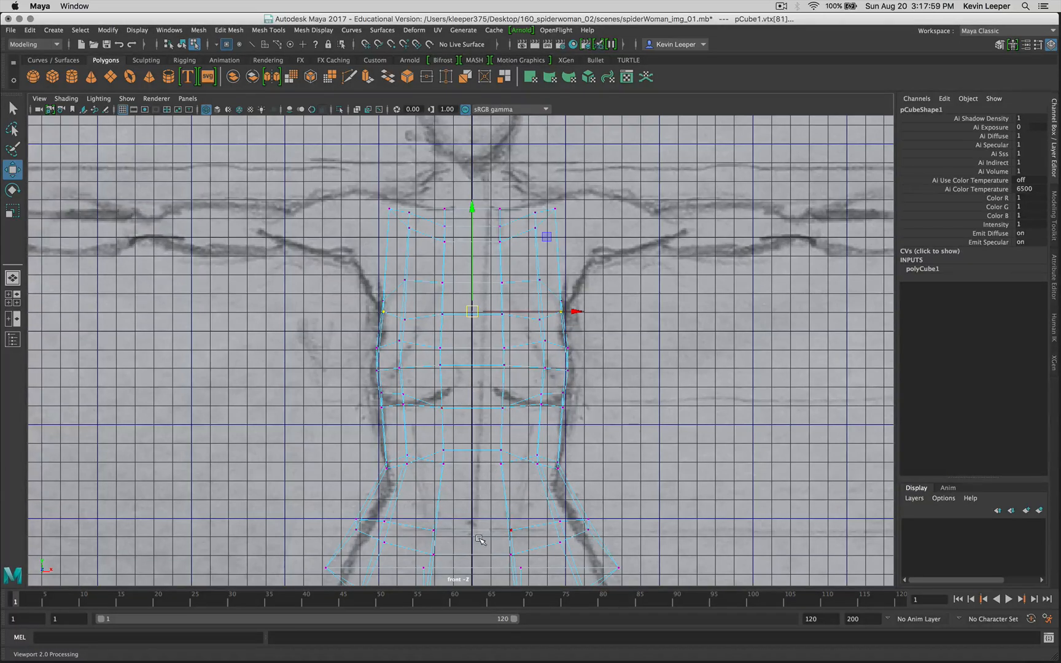
pyautogui.rightClick(527, 552)
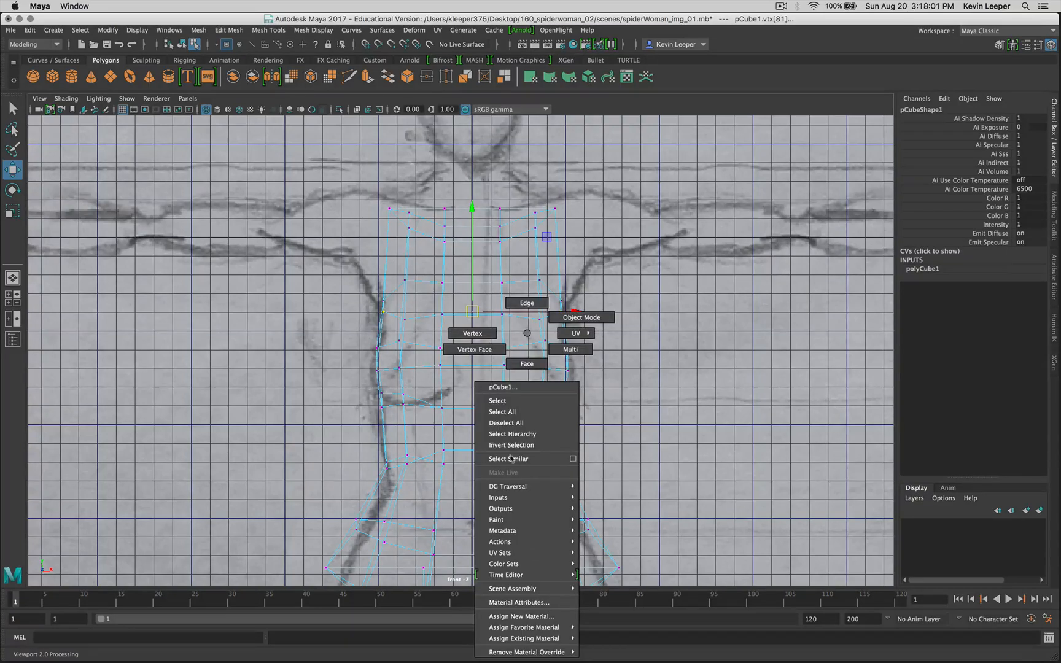
pyautogui.click(521, 300)
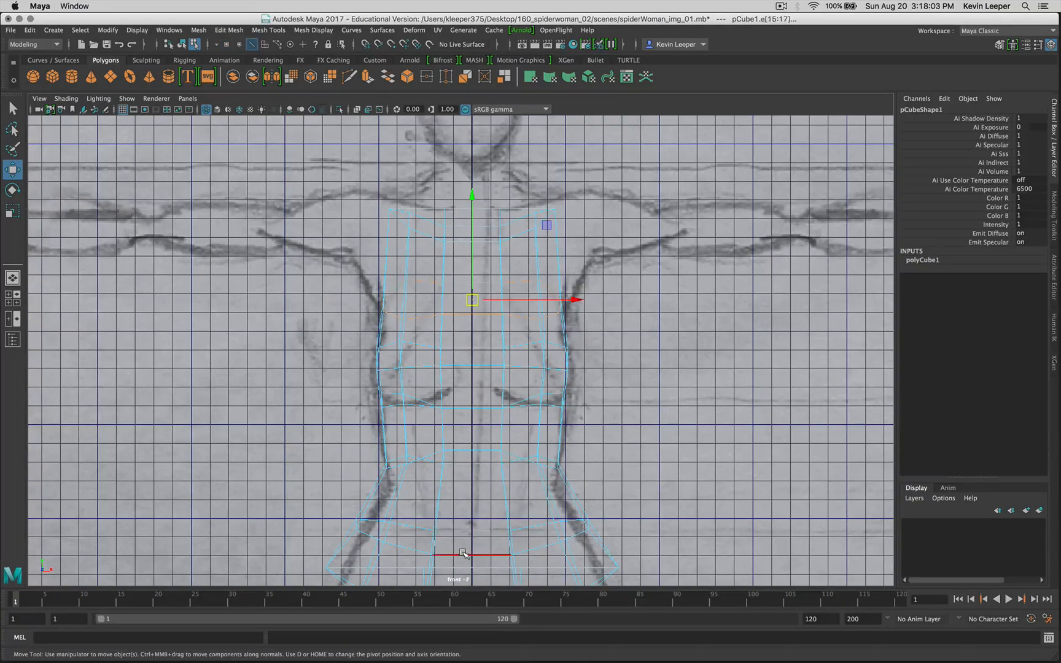
pyautogui.click(485, 538)
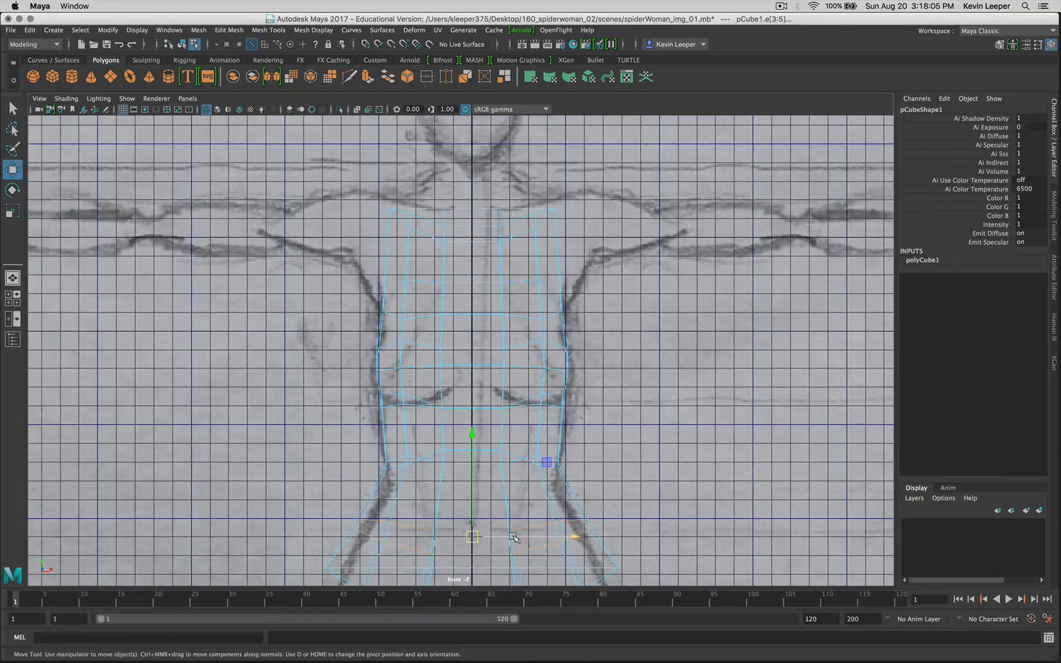
pyautogui.press('r')
pyautogui.moveTo(574, 538); pyautogui.dragTo(563, 539)
pyautogui.press('5')
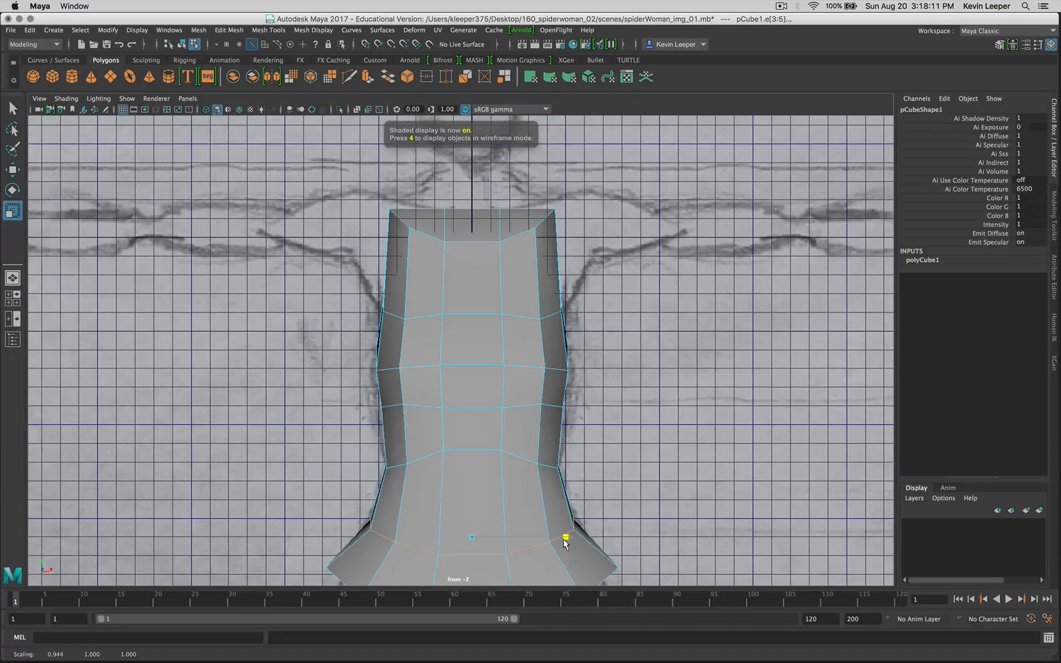
# Scale the edge loop under the bust to about 1.04 in X and slightly widen the bust and upper chest loops.
pyautogui.doubleClick(521, 407)
pyautogui.moveTo(578, 396); pyautogui.dragTo(578, 402)
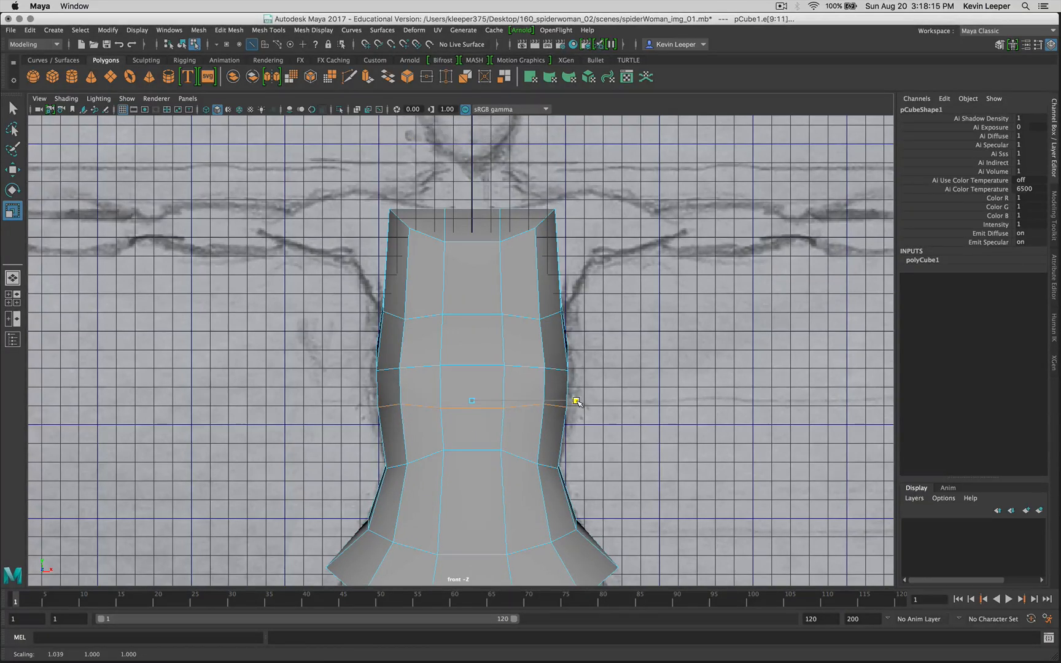
pyautogui.click(499, 366)
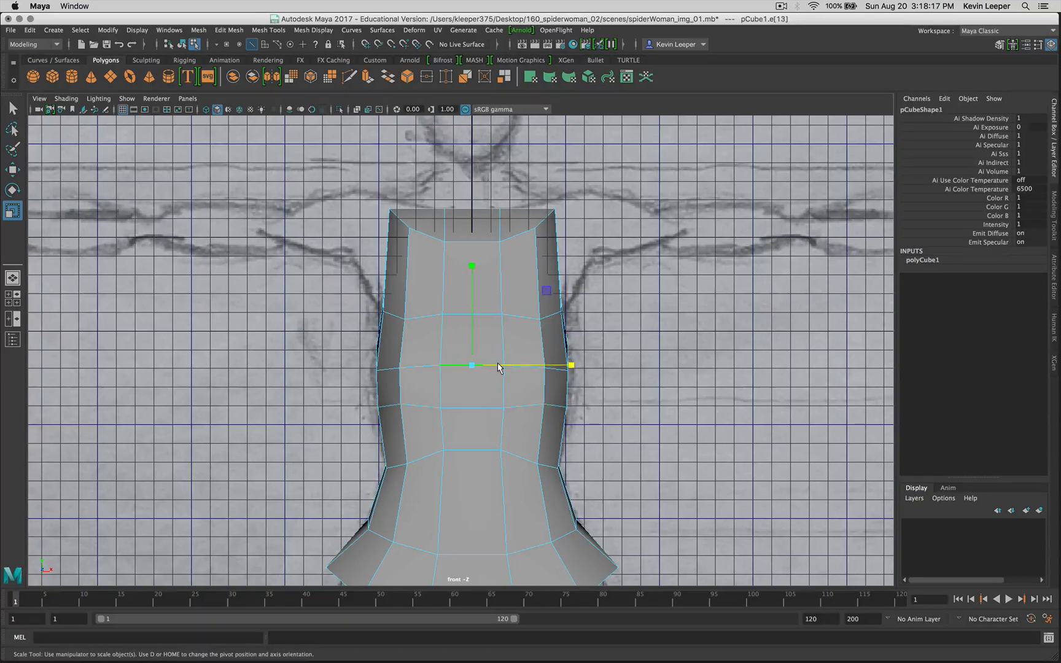
pyautogui.doubleClick(499, 366)
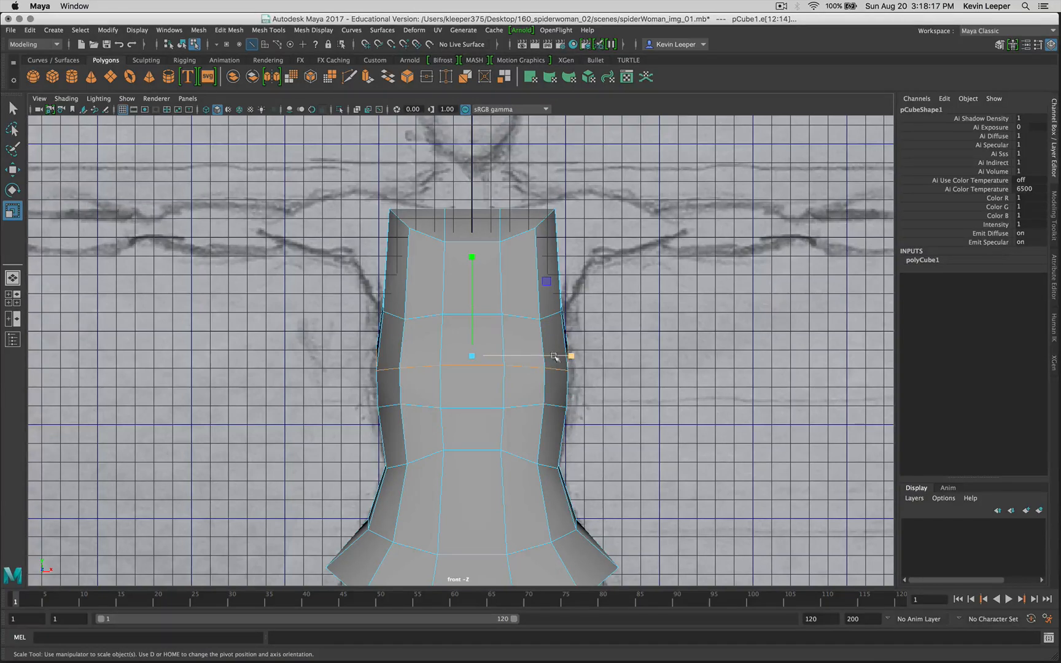
pyautogui.doubleClick(510, 319)
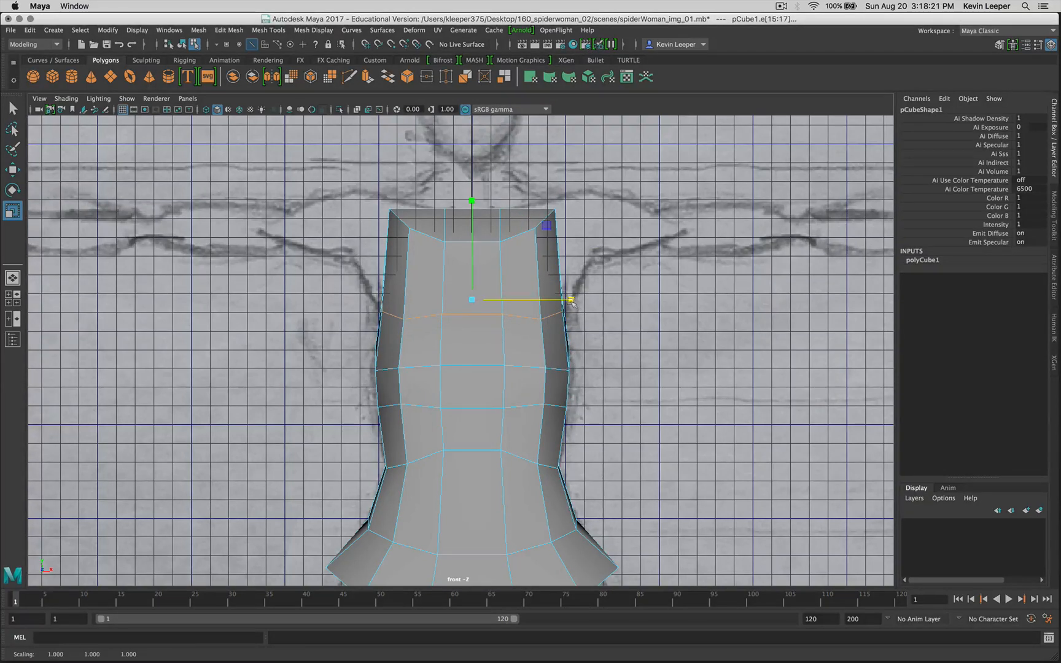
# In wireframe, select all vertices of the torso's top row and raise them slightly to about Y 26.0.
pyautogui.doubleClick(507, 240)
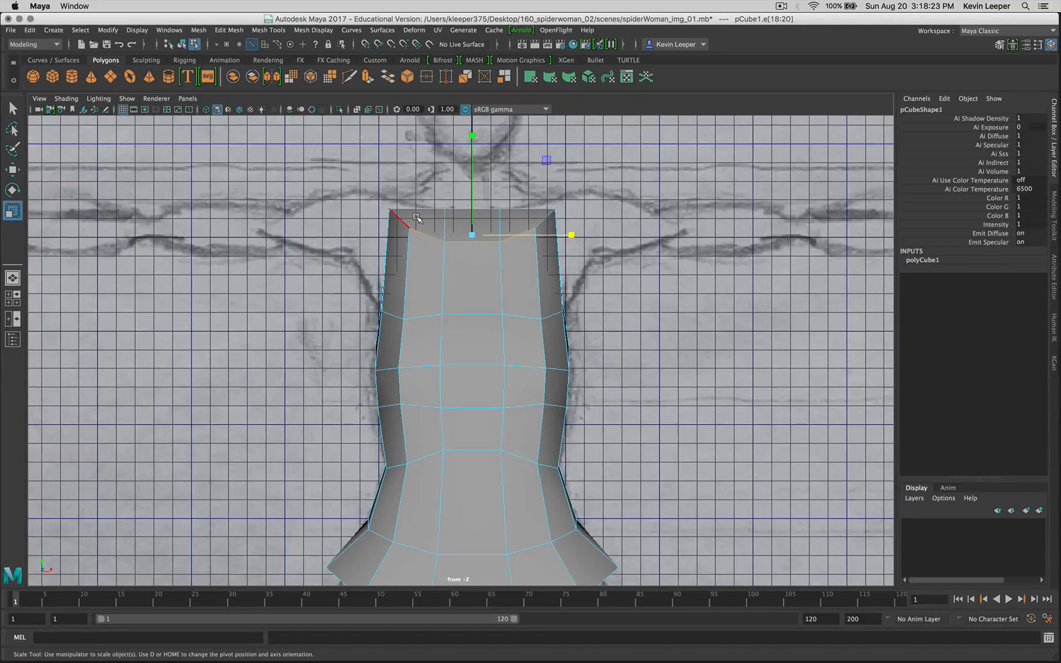
pyautogui.press('4')
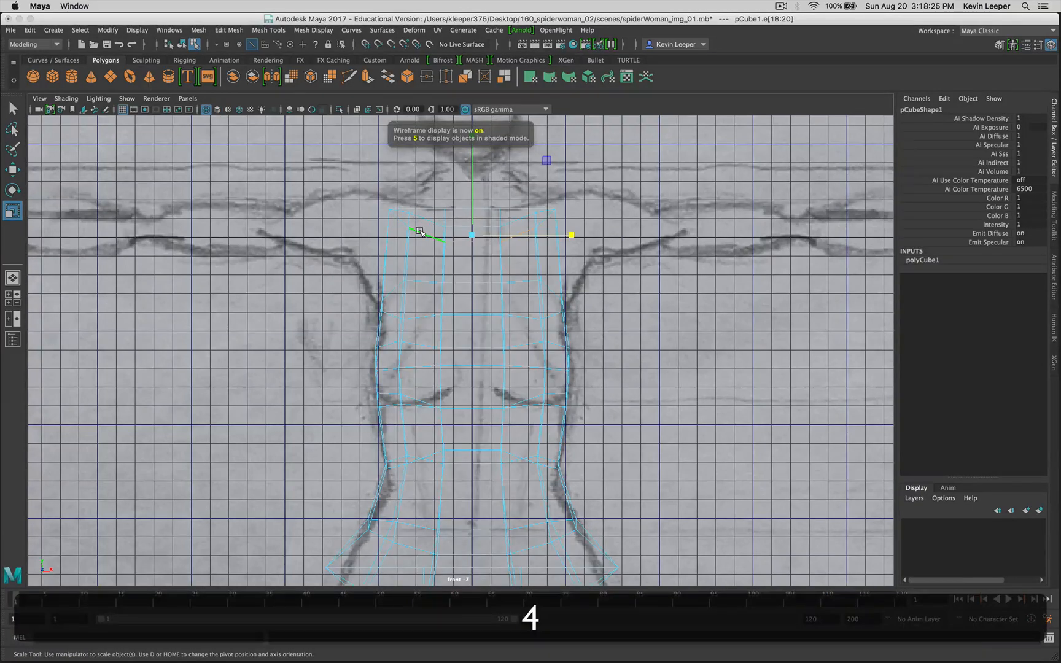
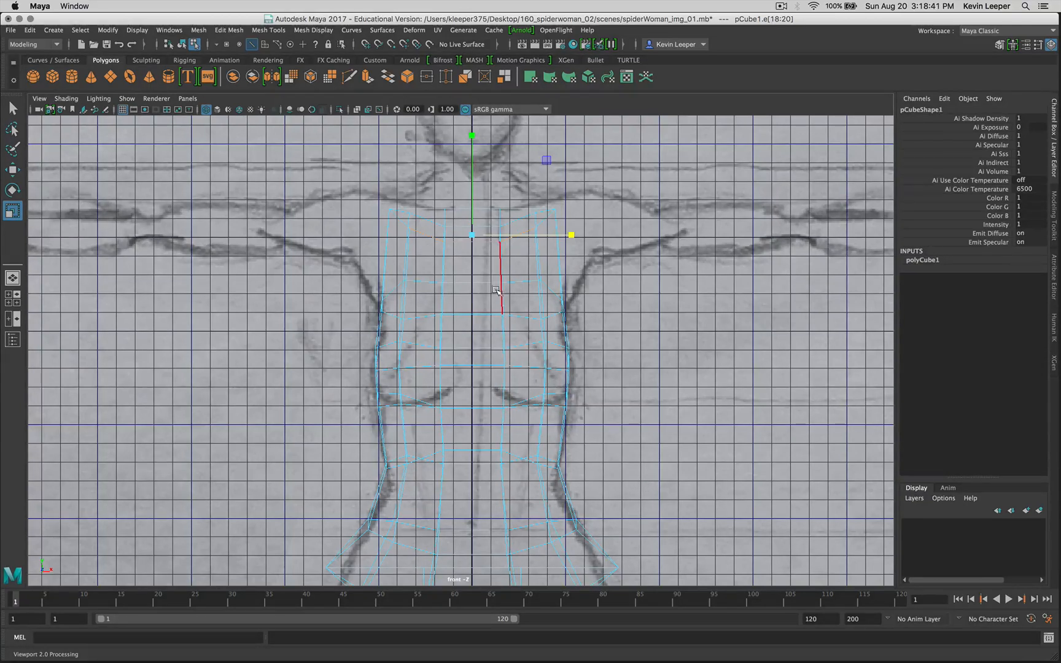
pyautogui.rightClick(423, 217)
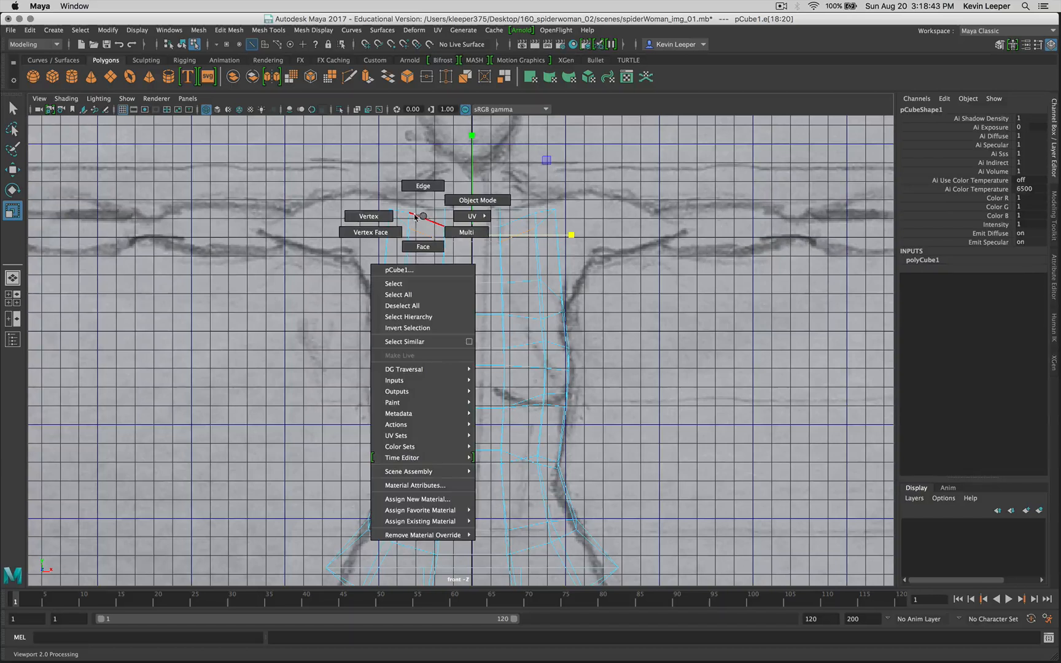
pyautogui.moveTo(423, 216); pyautogui.dragTo(378, 220, button='right')
pyautogui.moveTo(375, 192); pyautogui.dragTo(567, 246)
pyautogui.press('w')
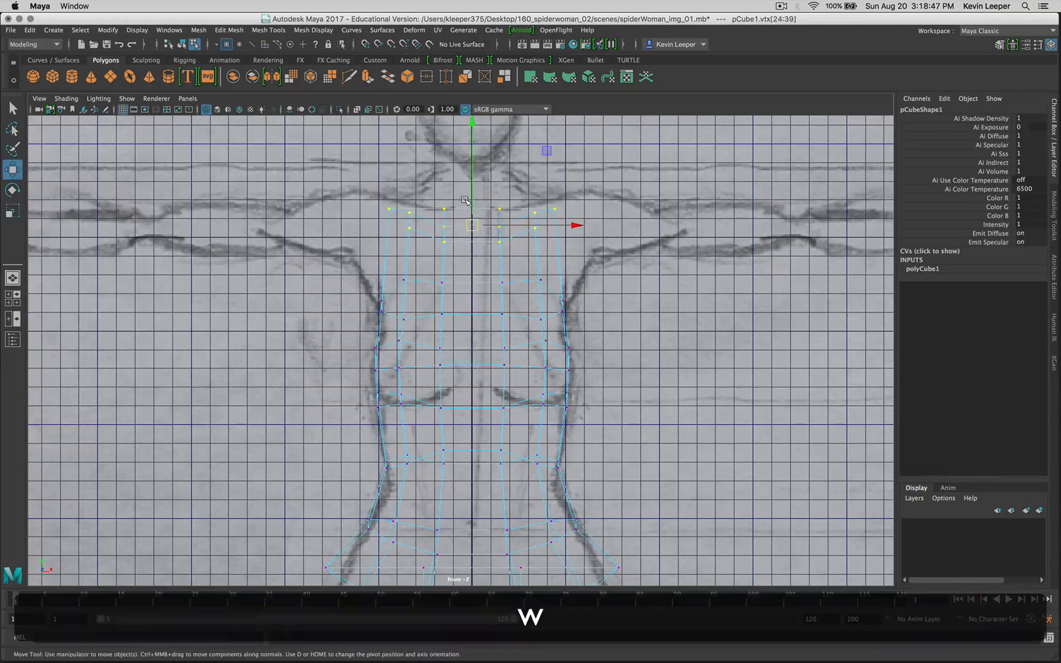
pyautogui.moveTo(473, 205); pyautogui.dragTo(473, 199)
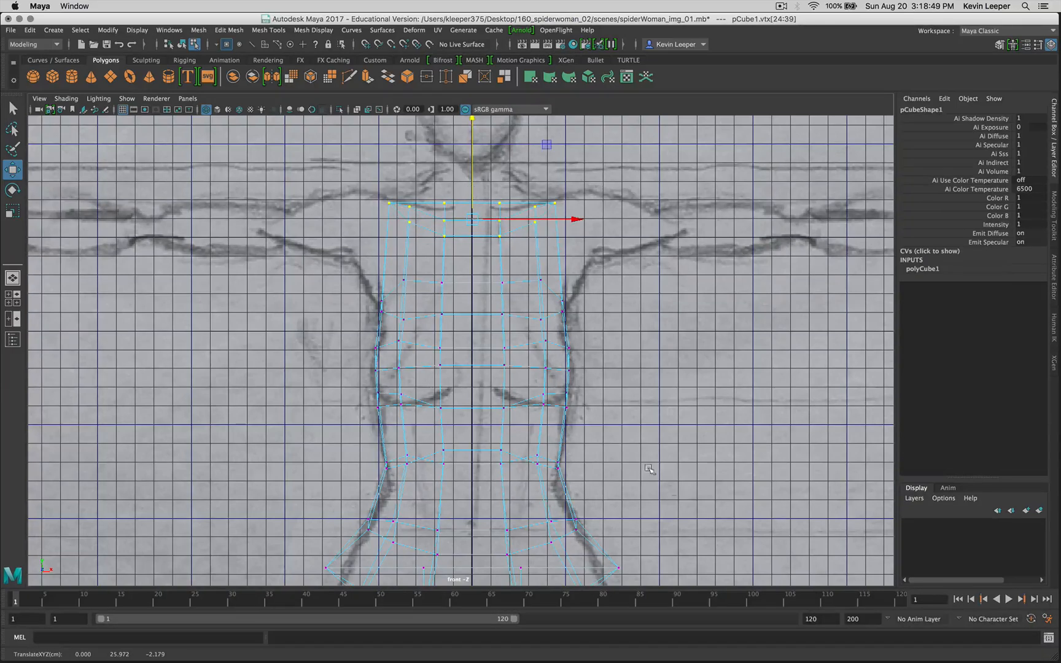
# Select all vertices along the torso's bottom and scale them to about 0.87 in X to match the drawn hips.
pyautogui.keyDown('alt'); pyautogui.moveTo(663, 438); pyautogui.dragTo(504, 331, button='middle'); pyautogui.keyUp('alt')
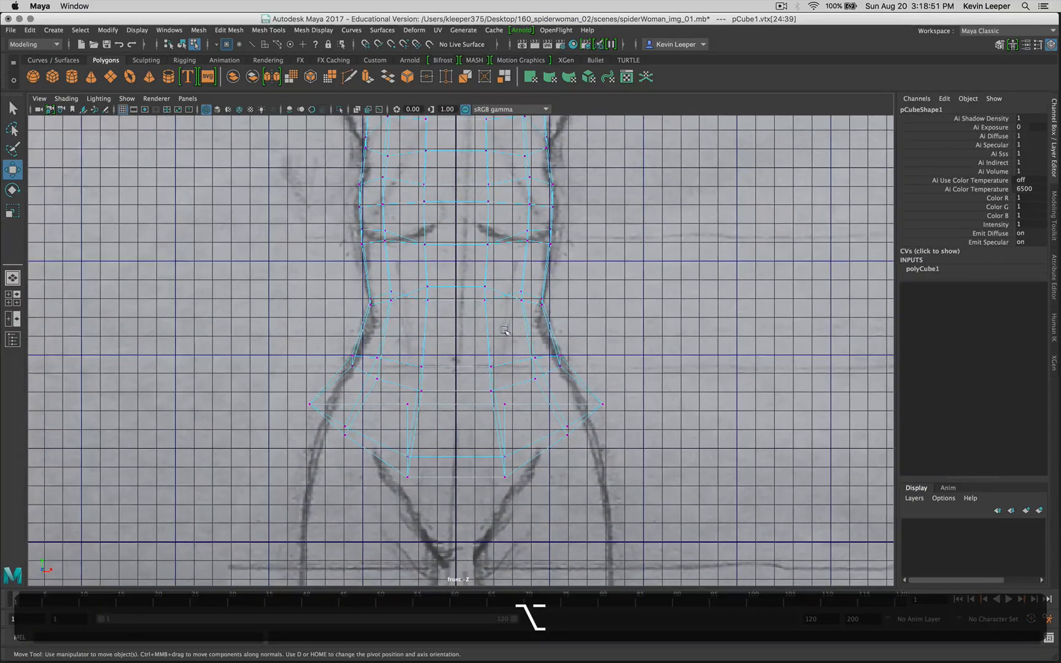
pyautogui.moveTo(297, 396); pyautogui.dragTo(675, 527)
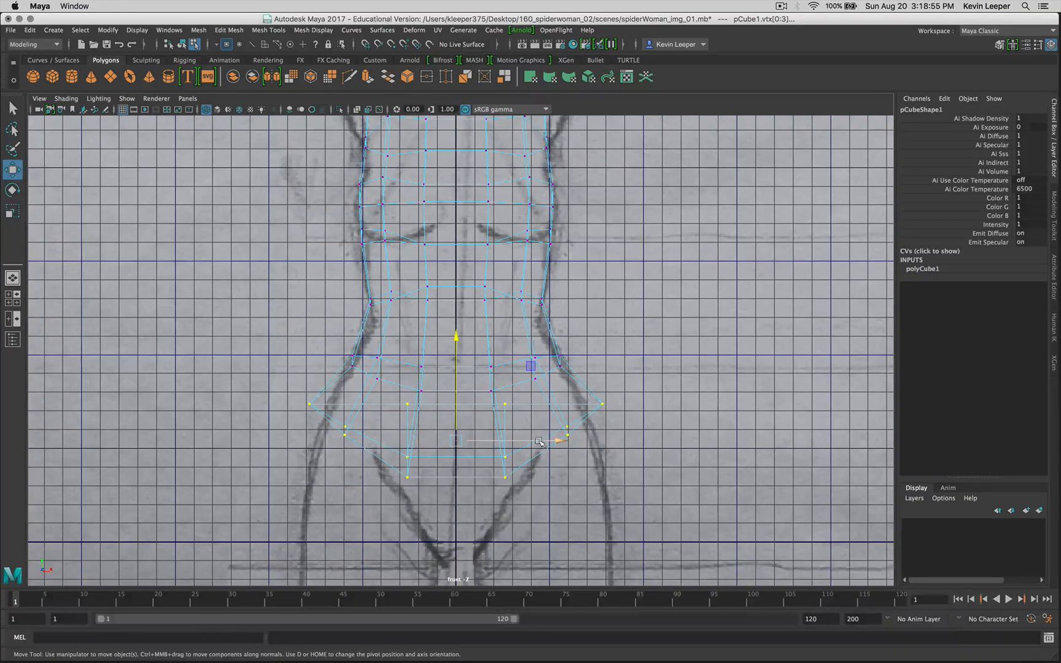
pyautogui.press('r')
pyautogui.moveTo(559, 440); pyautogui.dragTo(540, 444)
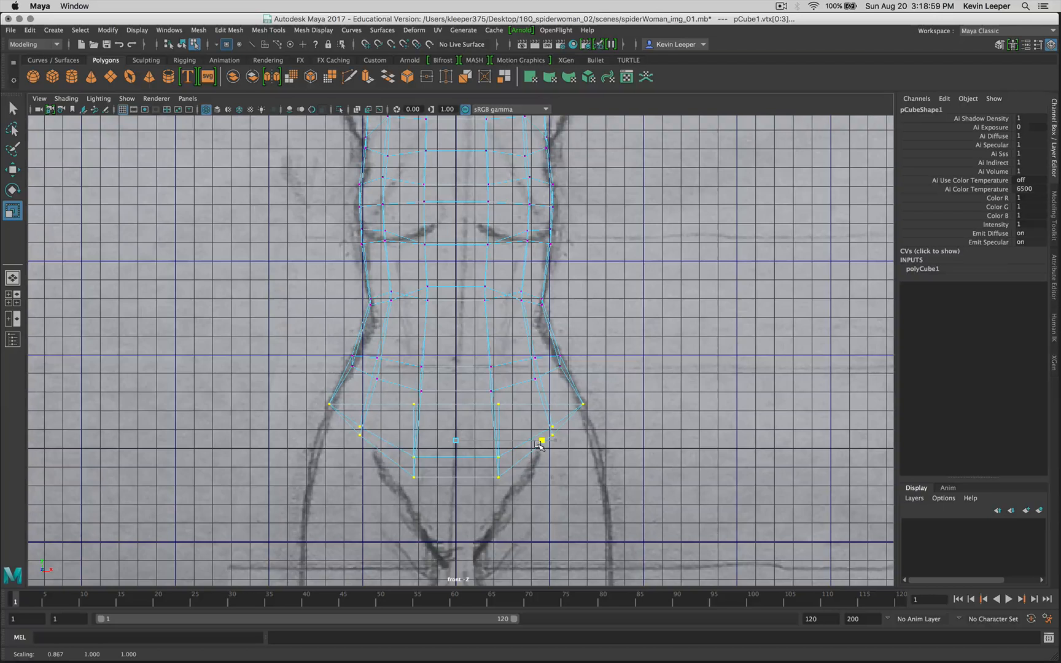
pyautogui.moveTo(539, 445); pyautogui.dragTo(541, 443)
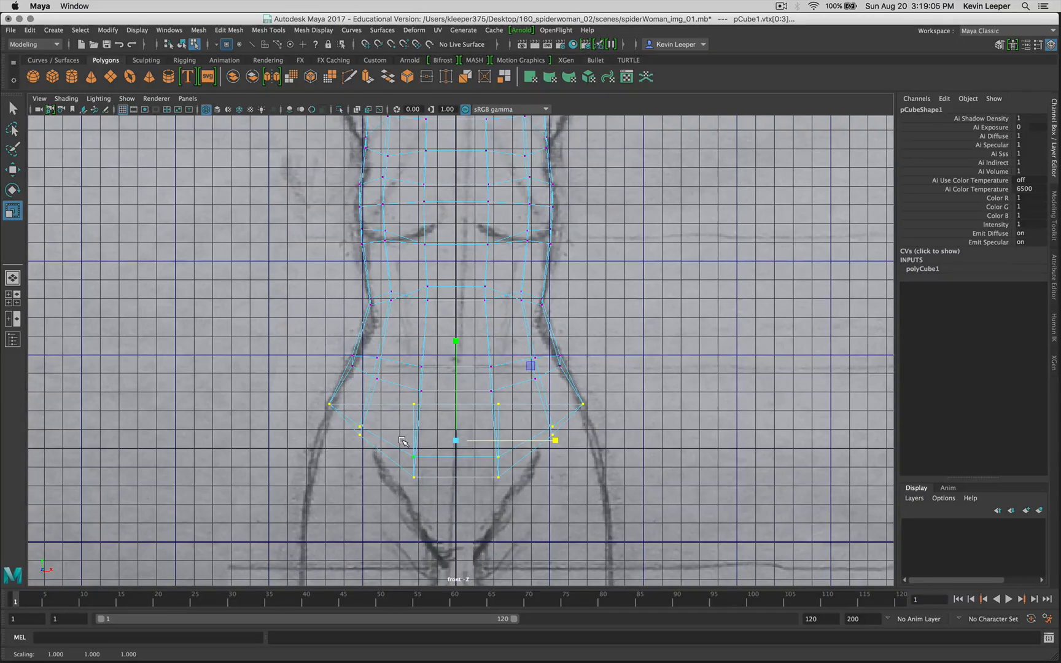
# Show the torso shaded and lower the two front centre vertices of the bottom edge to about Y 2.0.
pyautogui.press('5')
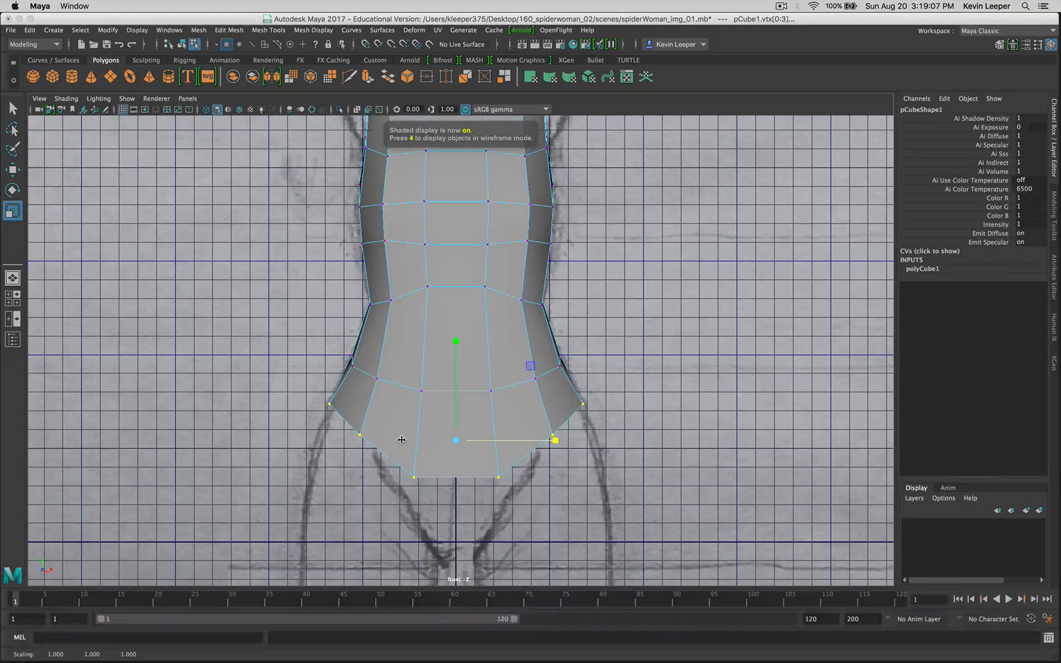
pyautogui.moveTo(402, 463); pyautogui.dragTo(531, 521)
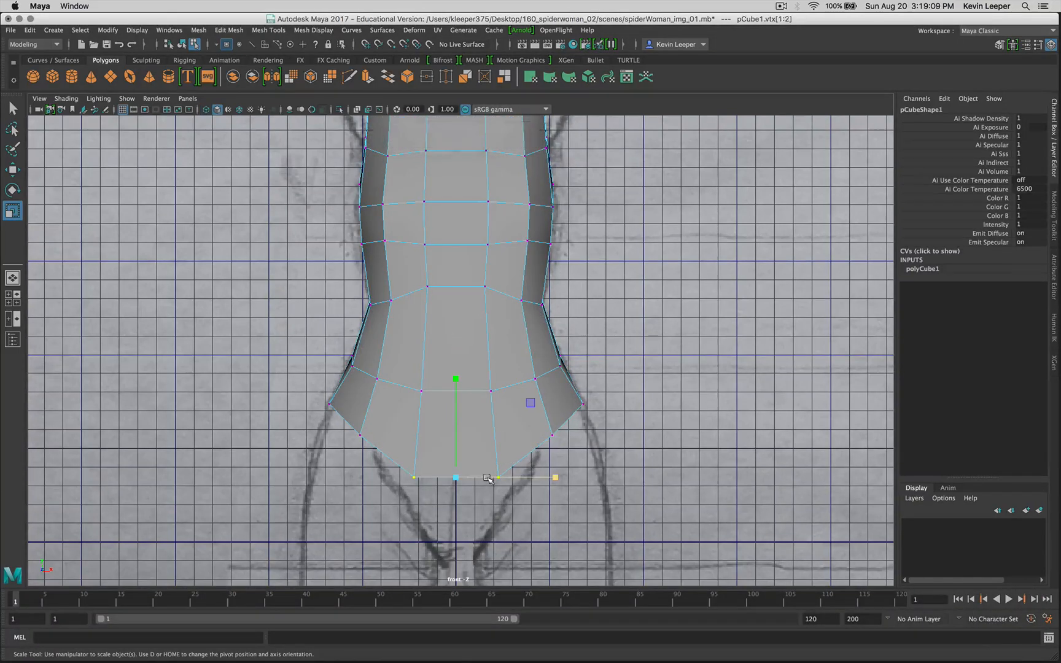
pyautogui.press('w')
pyautogui.moveTo(456, 425); pyautogui.dragTo(457, 452)
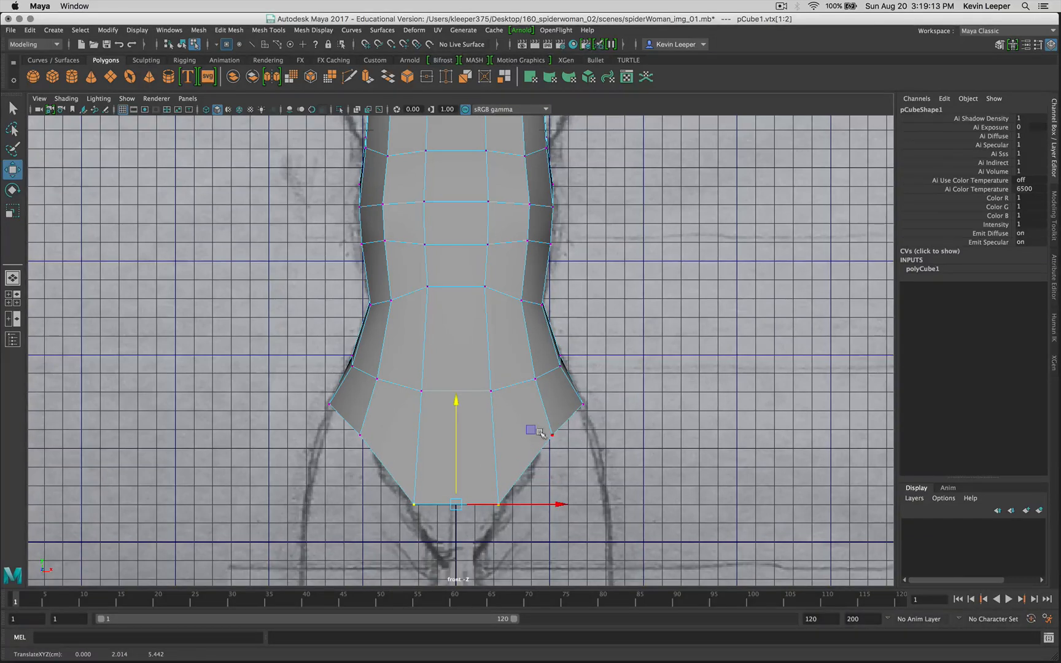
# Raise the vertices on both sides of the crotch to about Y 6.1 and check the torso in perspective.
pyautogui.moveTo(542, 423); pyautogui.dragTo(562, 443)
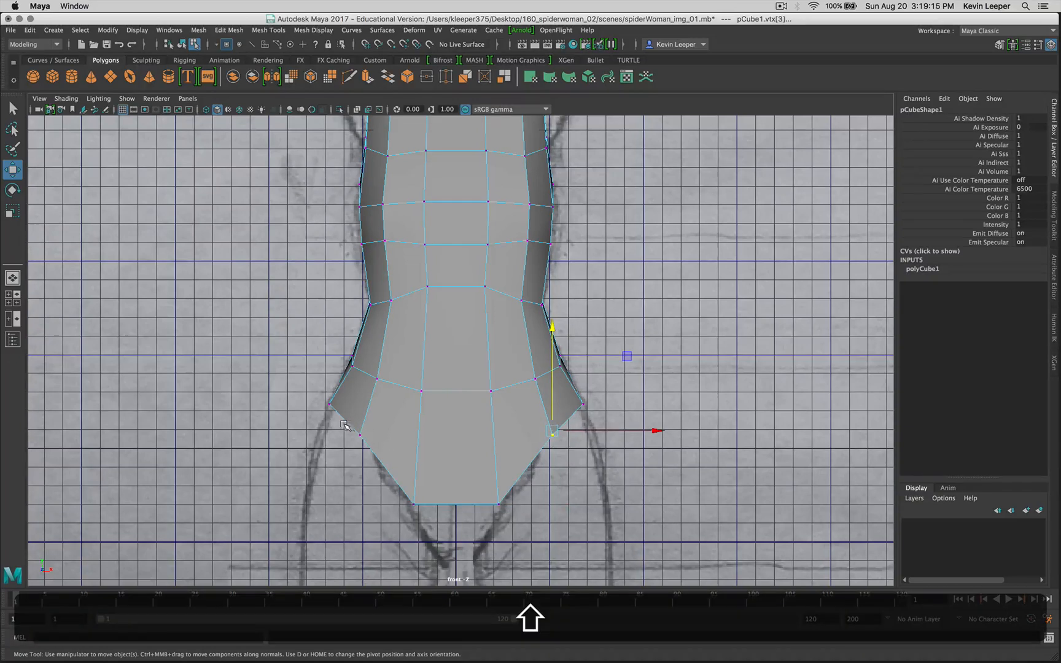
pyautogui.keyDown('shift'); pyautogui.moveTo(351, 430); pyautogui.dragTo(373, 455); pyautogui.keyUp('shift')
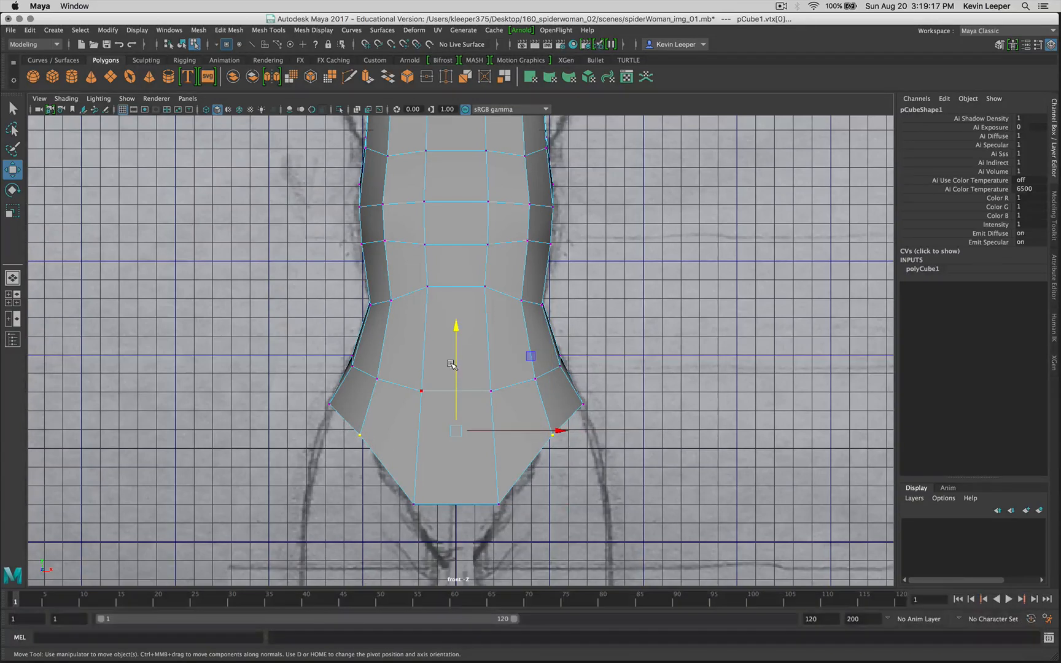
pyautogui.click(452, 367)
pyautogui.press('z')
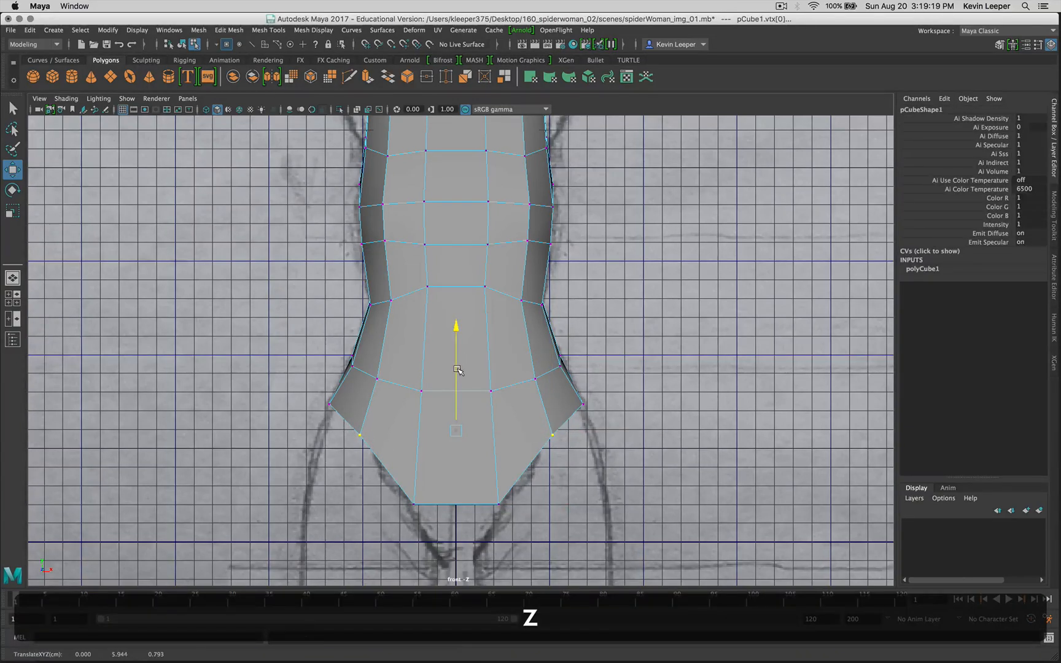
pyautogui.moveTo(457, 358); pyautogui.dragTo(457, 367)
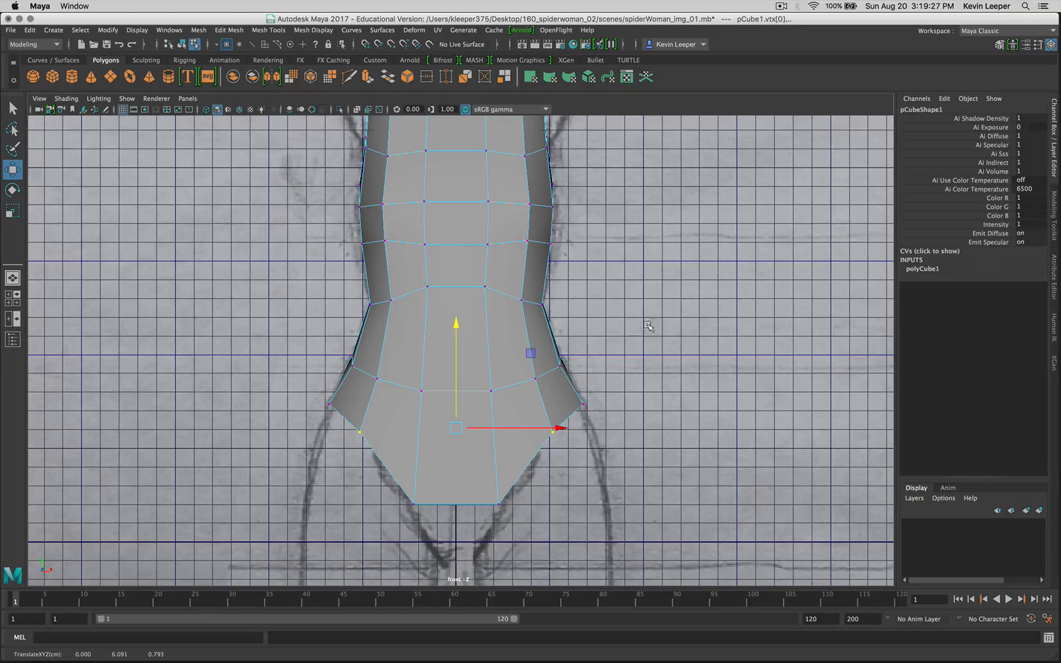
pyautogui.scroll(-6, 649, 326)
pyautogui.press('space')
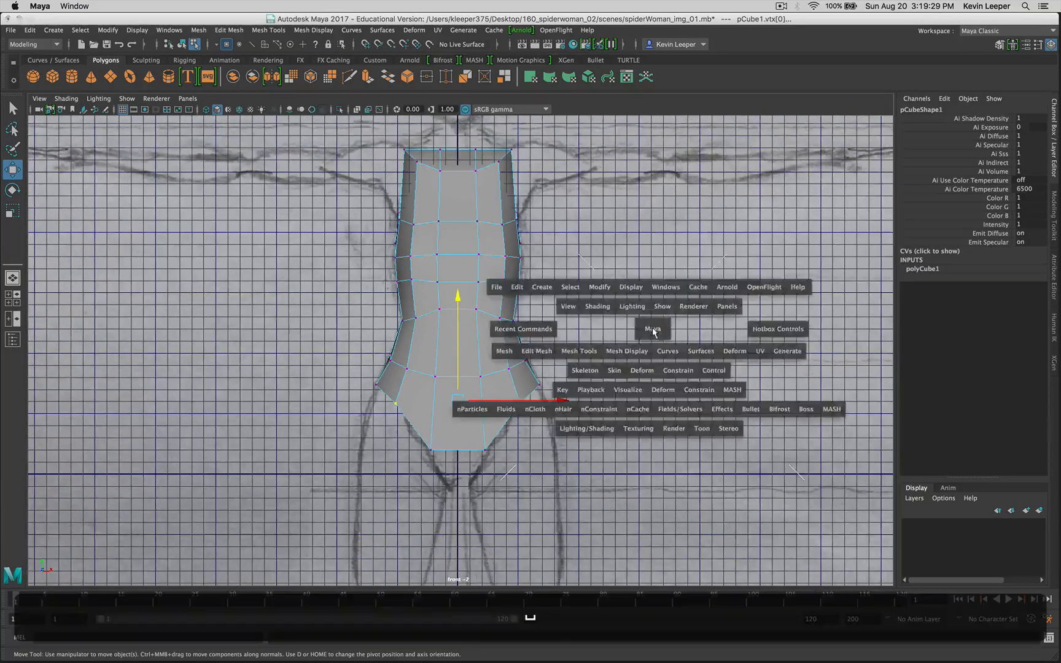
pyautogui.keyDown('super'); pyautogui.moveTo(686, 275); pyautogui.dragTo(567, 252); pyautogui.keyUp('super')
pyautogui.press('space')
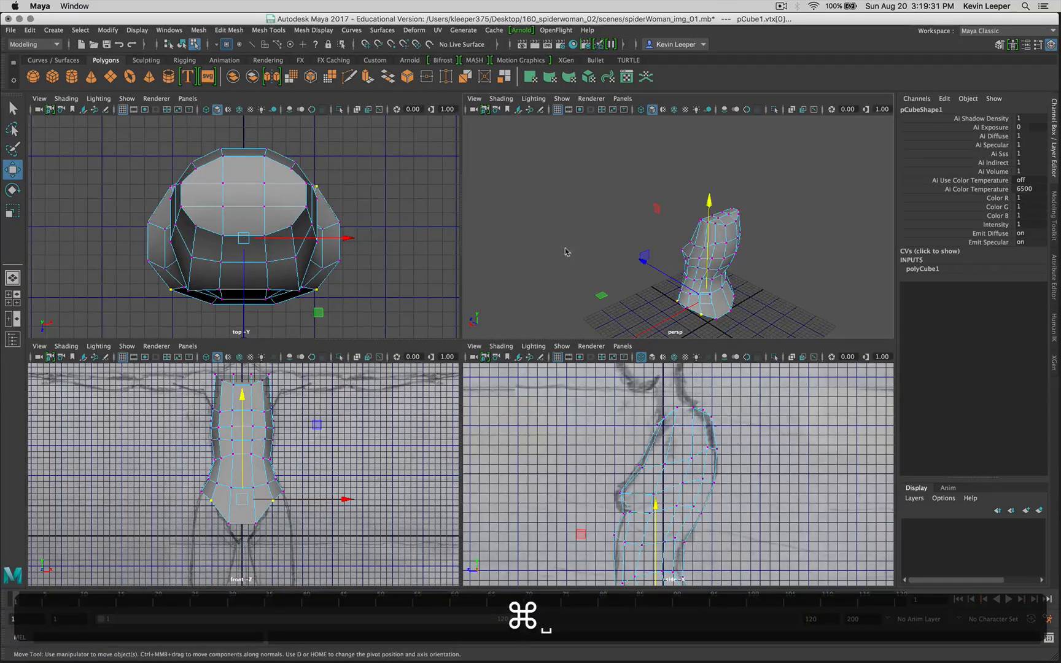
pyautogui.keyDown('super'); pyautogui.moveTo(644, 293); pyautogui.dragTo(630, 372); pyautogui.keyUp('super')
pyautogui.keyDown('alt'); pyautogui.moveTo(485, 354); pyautogui.dragTo(543, 393); pyautogui.keyUp('alt')
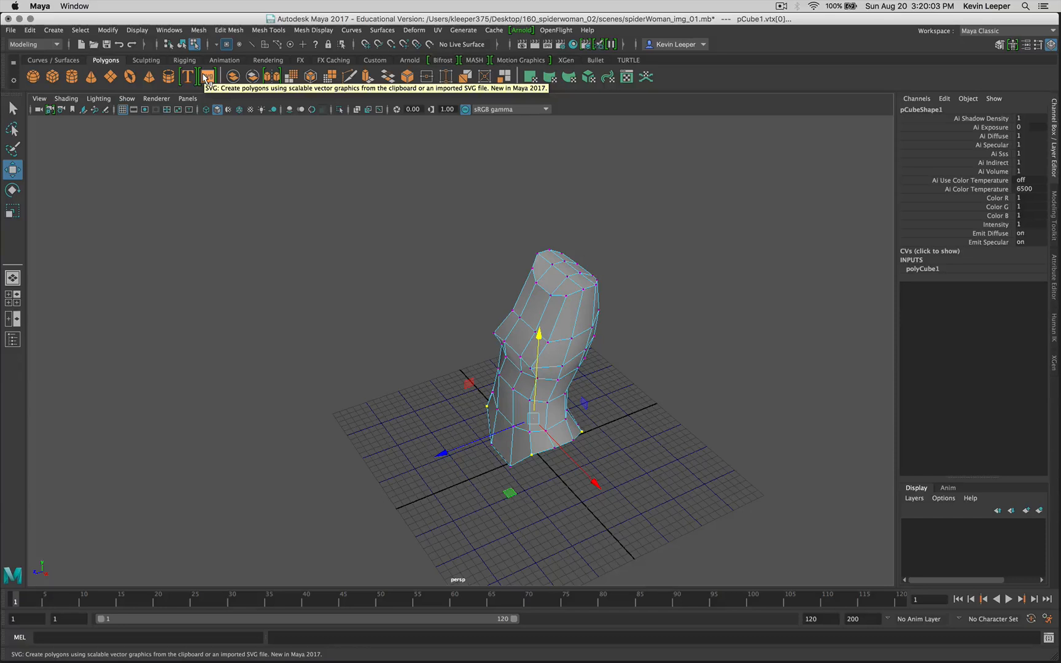
# Save the scene under the new name spiderWoman_mesh_01.mb in the project's scenes folder.
pyautogui.click(10, 30)
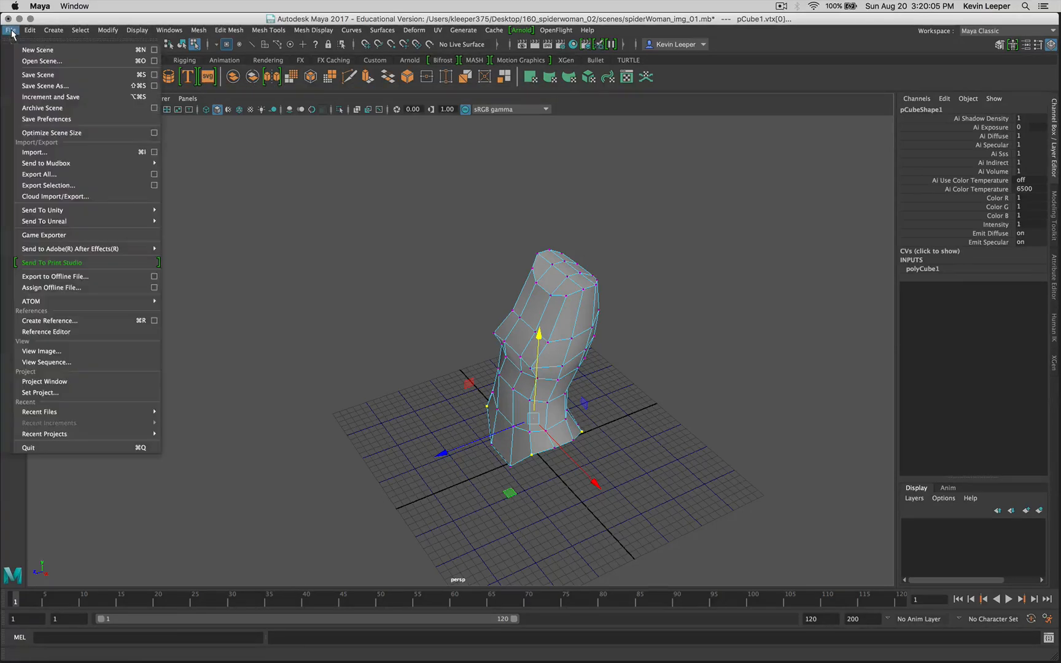
pyautogui.click(38, 86)
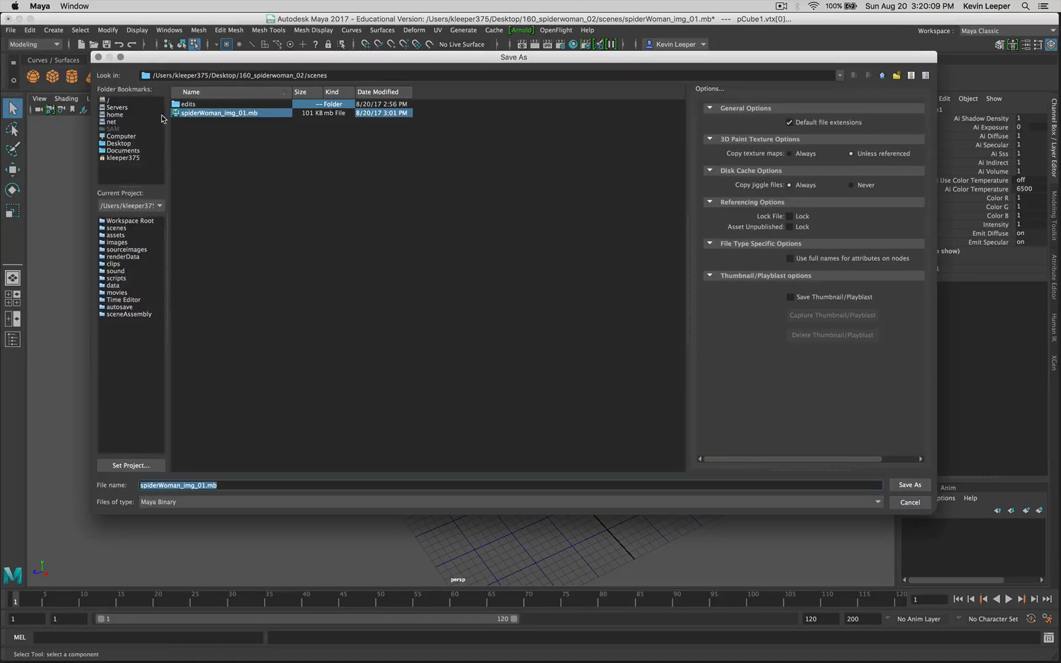
pyautogui.click(232, 113)
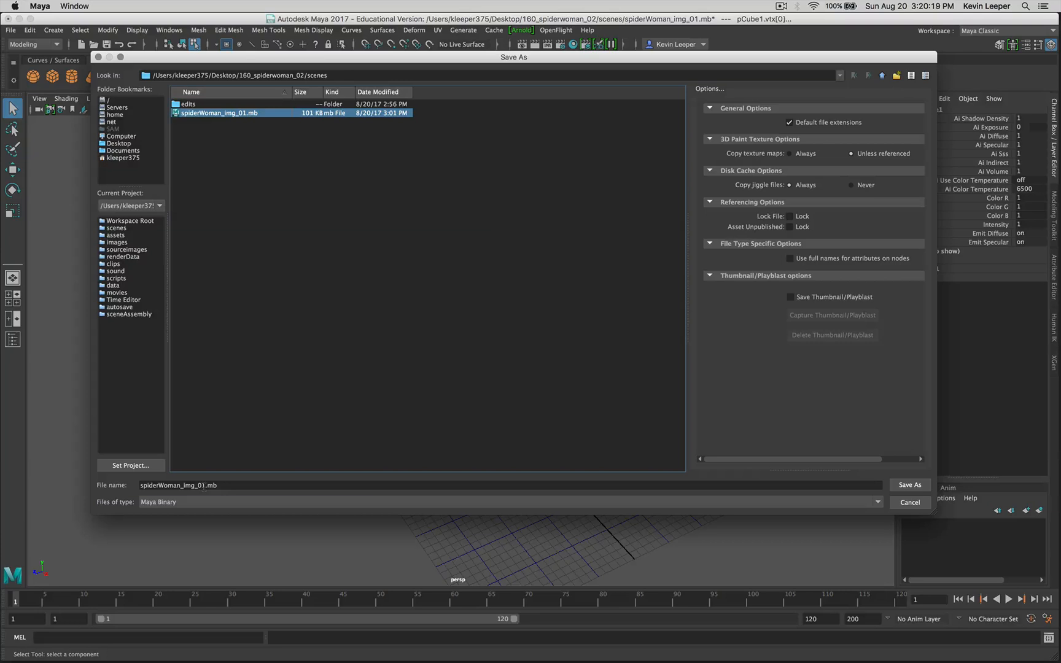
pyautogui.moveTo(195, 487); pyautogui.dragTo(183, 486)
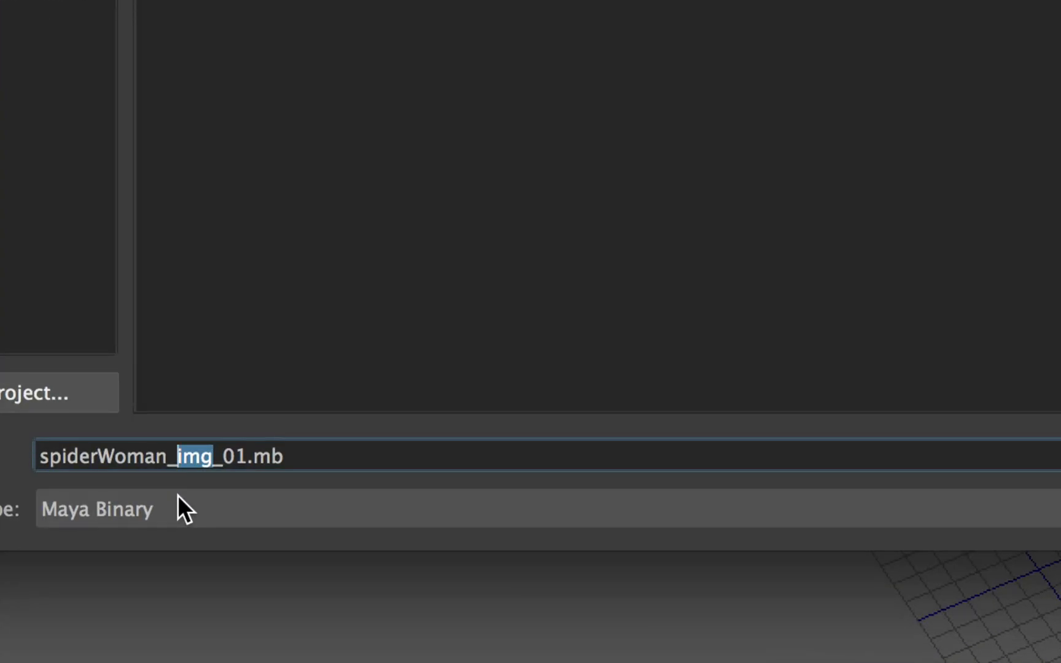
pyautogui.write('geo')
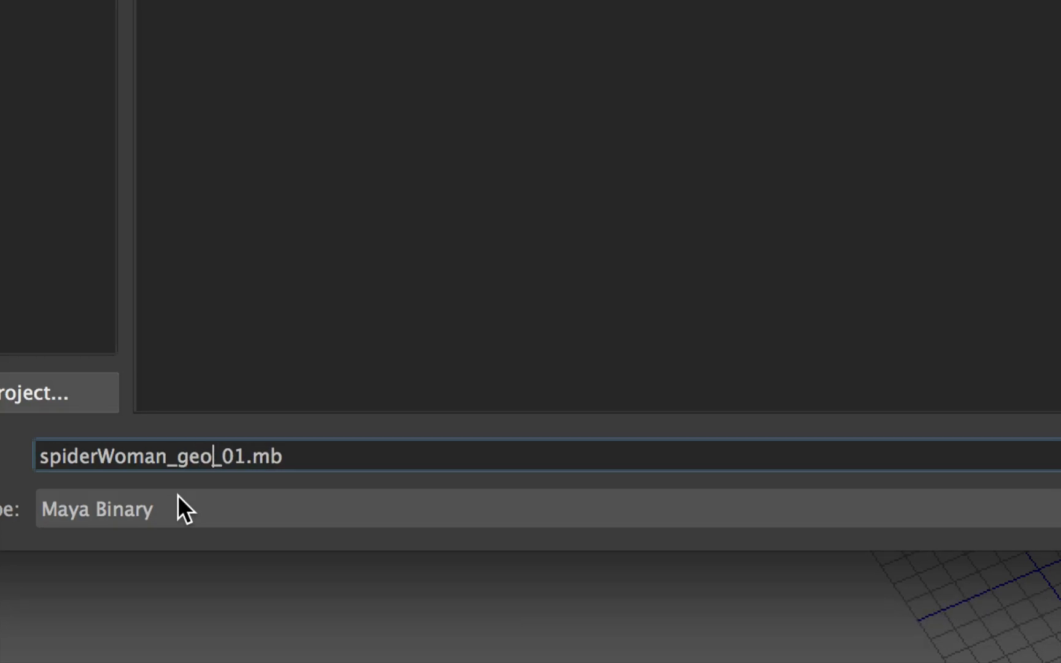
pyautogui.press('BackSpace')
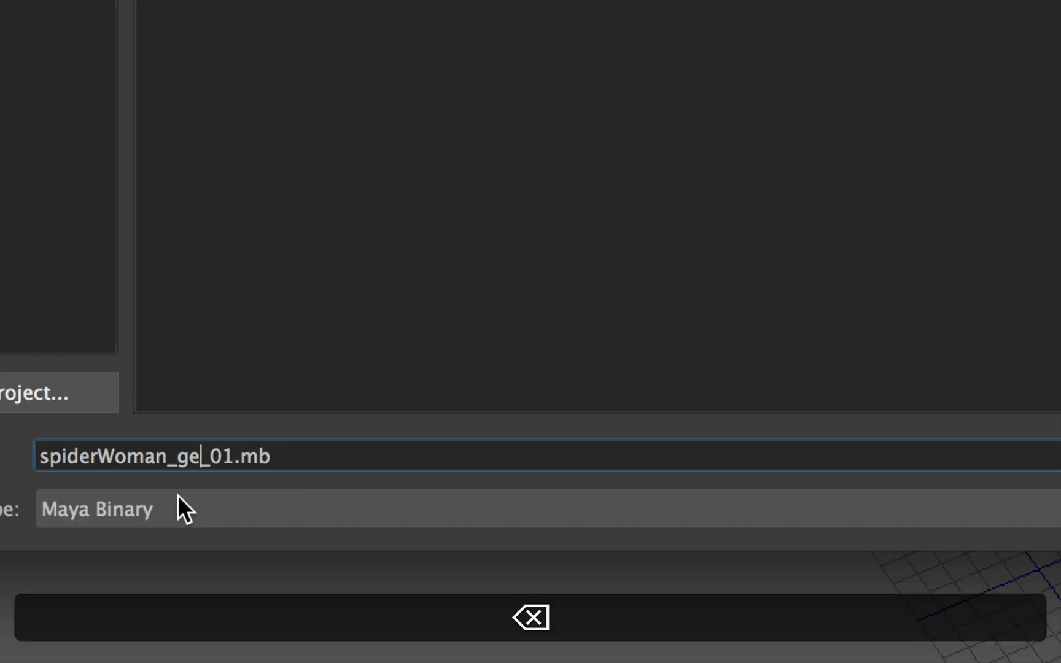
pyautogui.press('BackSpace')
pyautogui.press('BackSpace')
pyautogui.write('mesh')
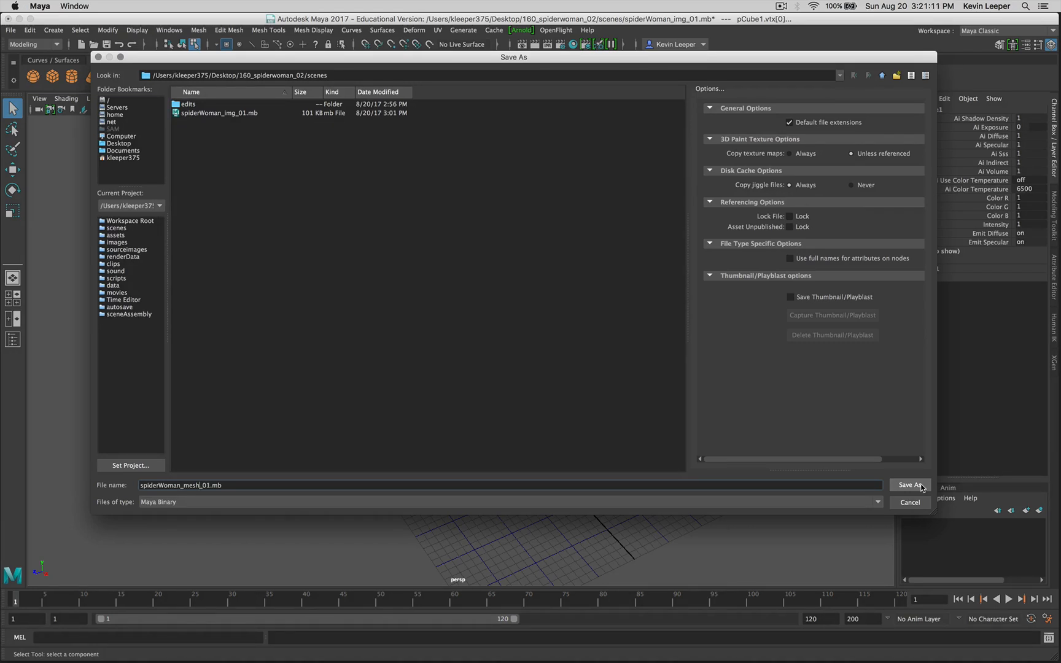
pyautogui.click(920, 486)
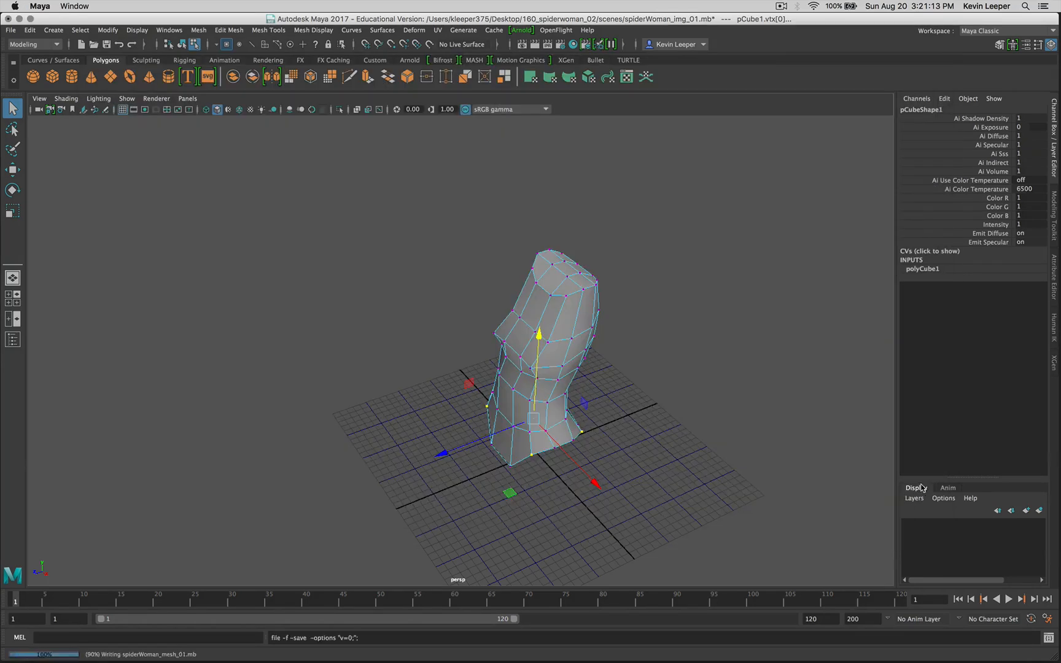